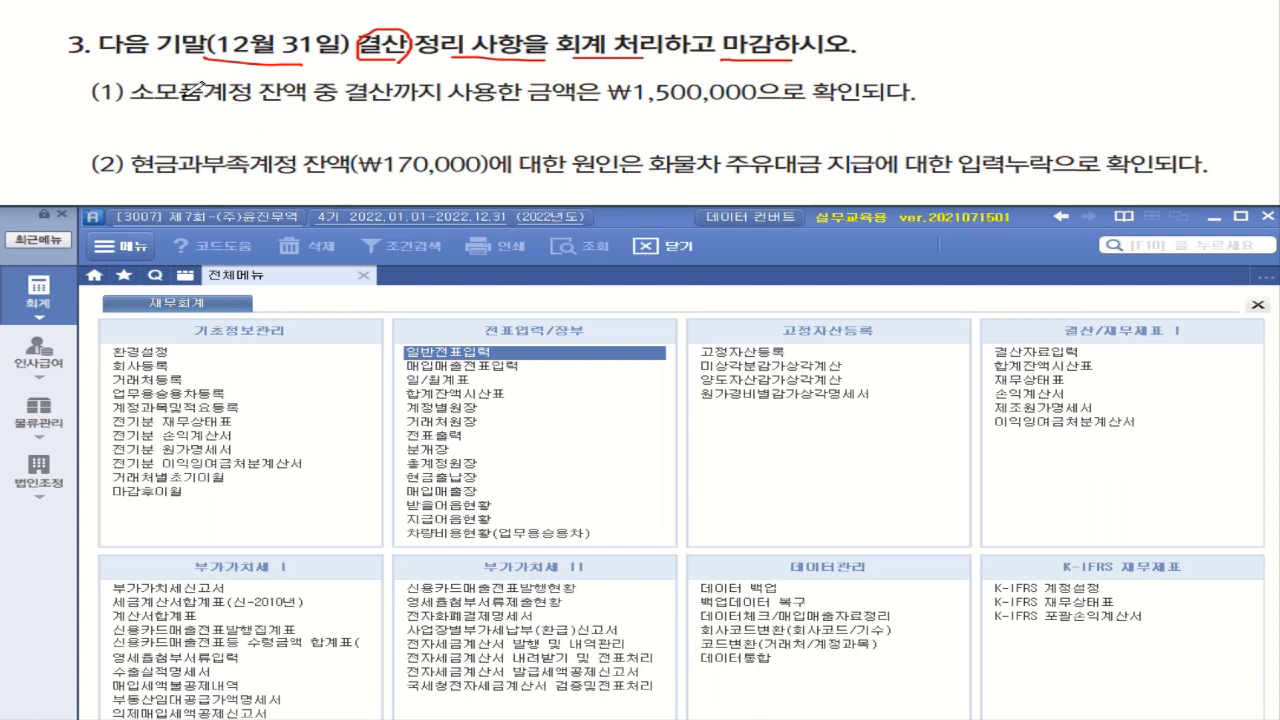
left_click_drag(134, 92, 200, 103)
left_click_drag(622, 103, 862, 104)
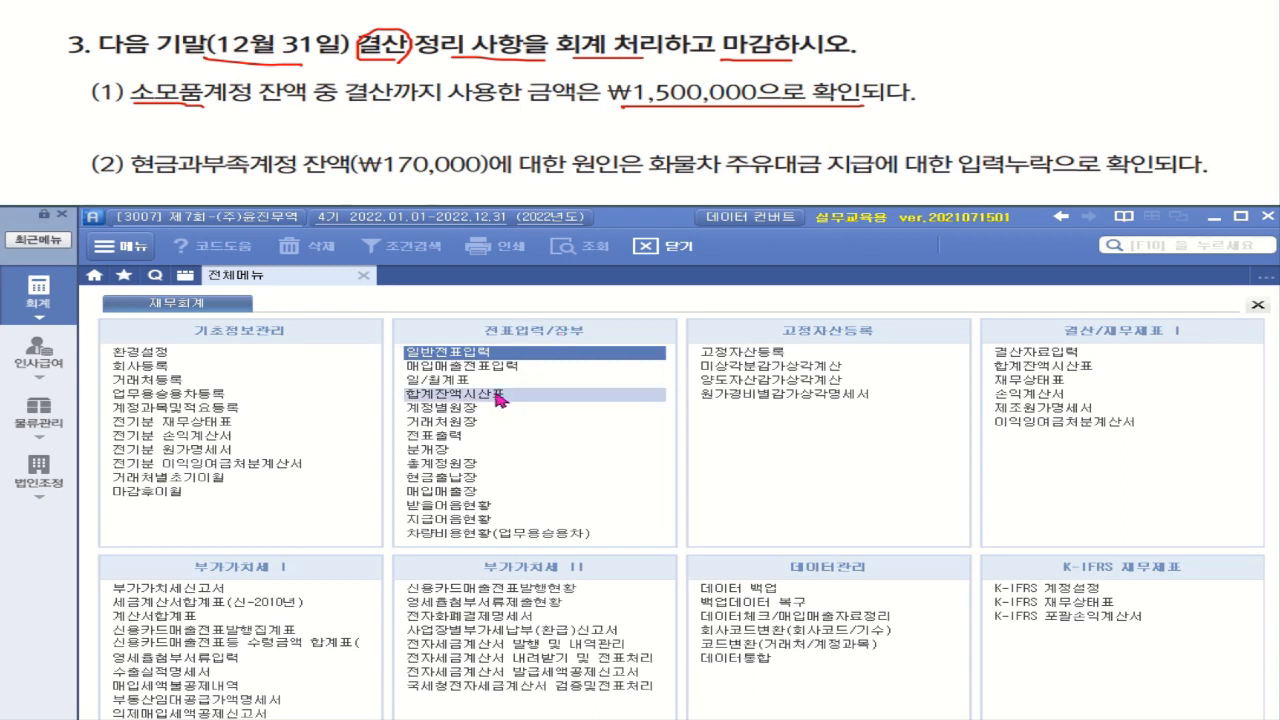
Open the trial balance (합계잔액시산표) as of December 31, 2022 and check the 소모품 account's debit balance.
left_click(528, 395)
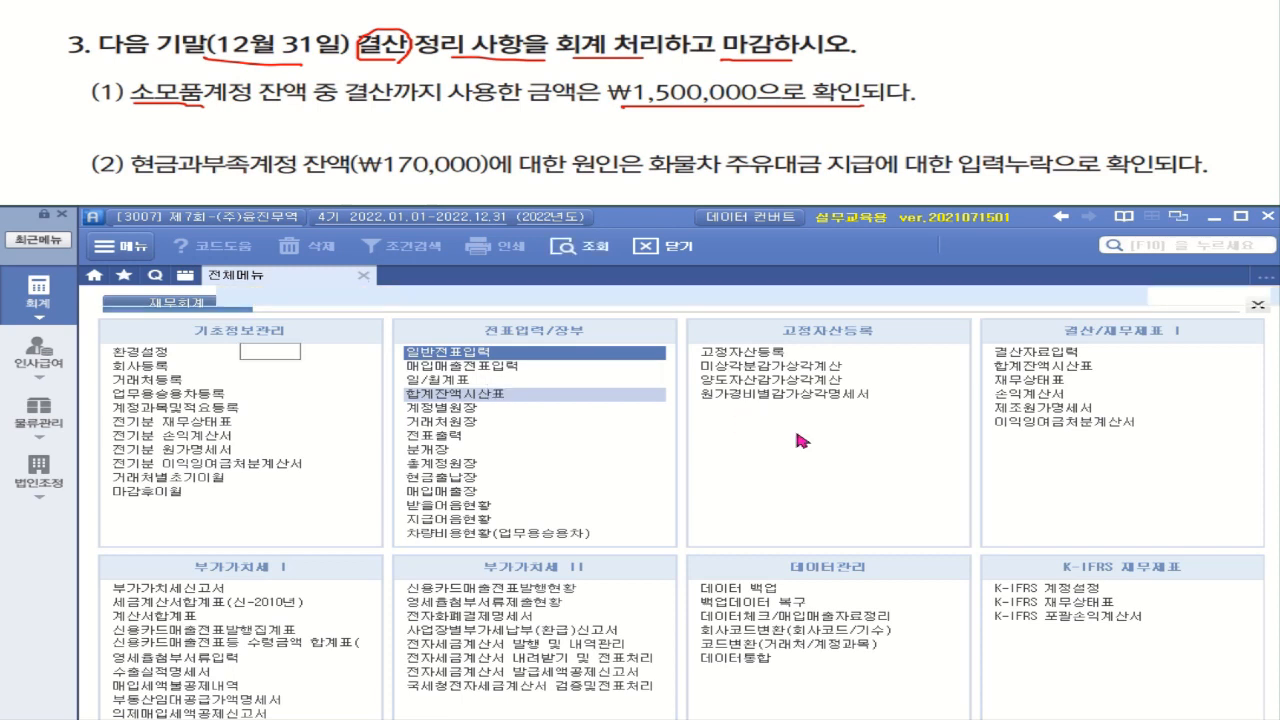
left_click(292, 354)
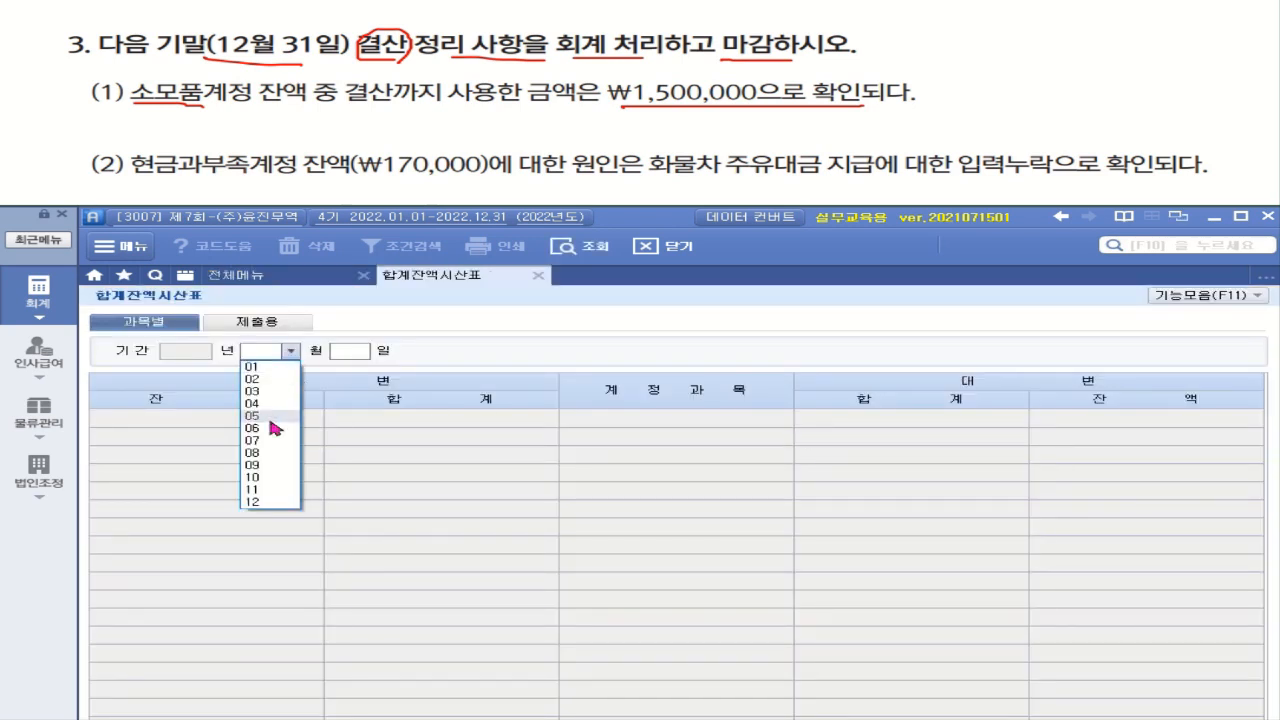
left_click(268, 504)
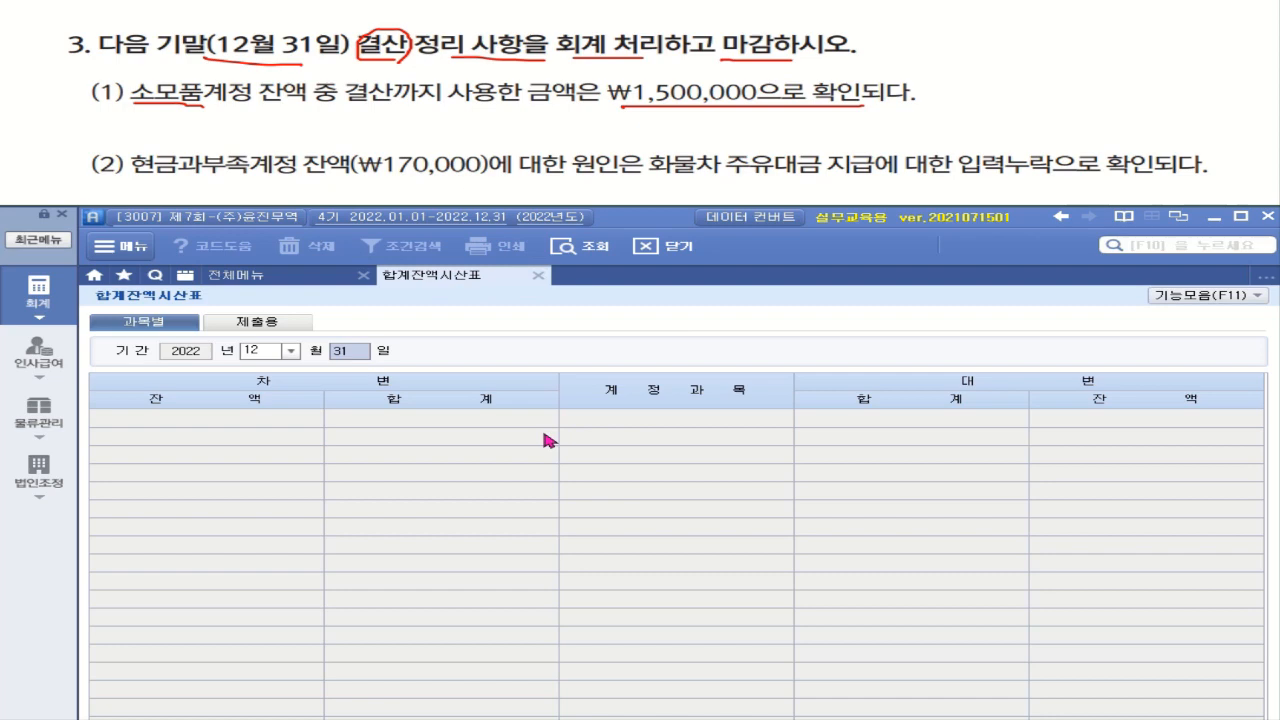
key("Return")
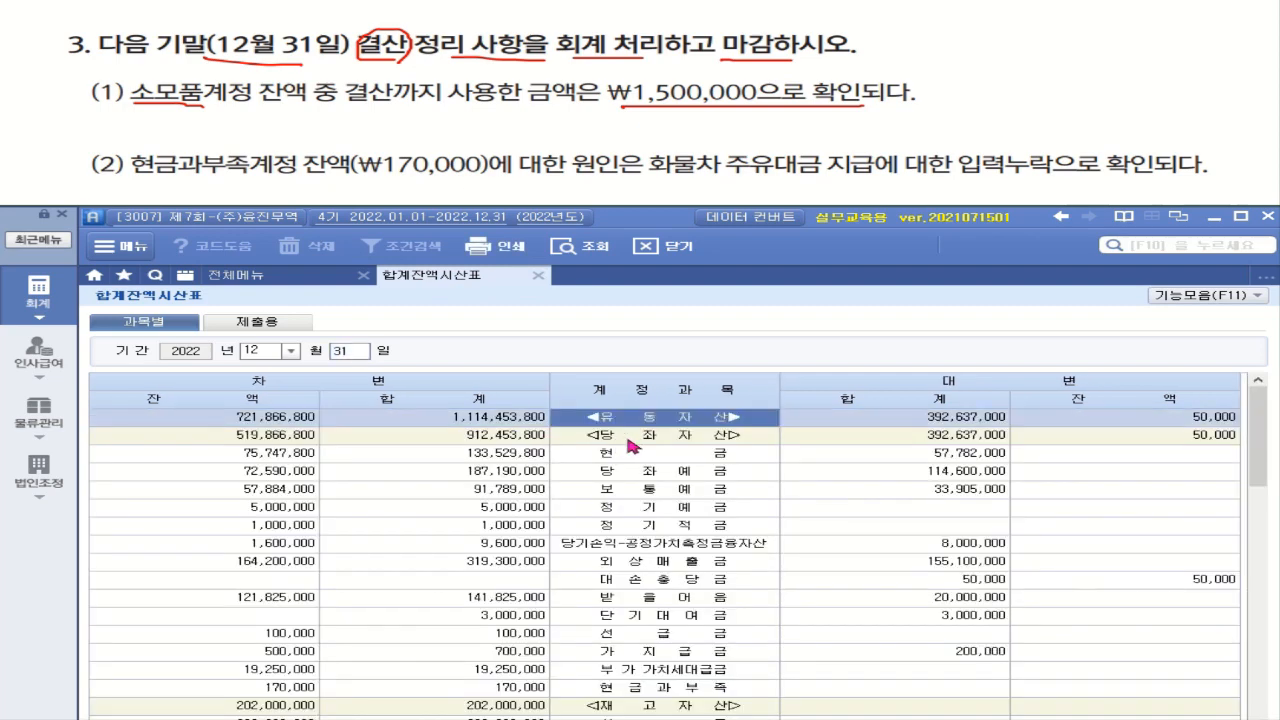
scroll(690, 505, "down", 3)
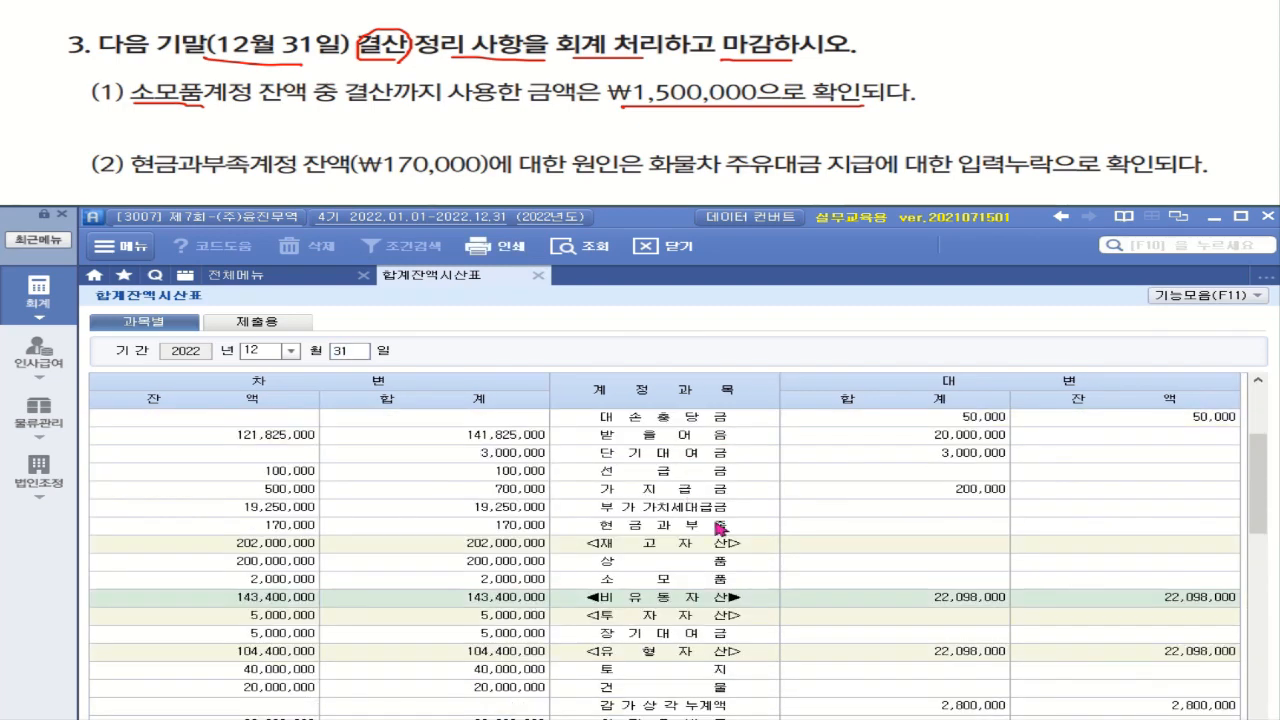
left_click(717, 581)
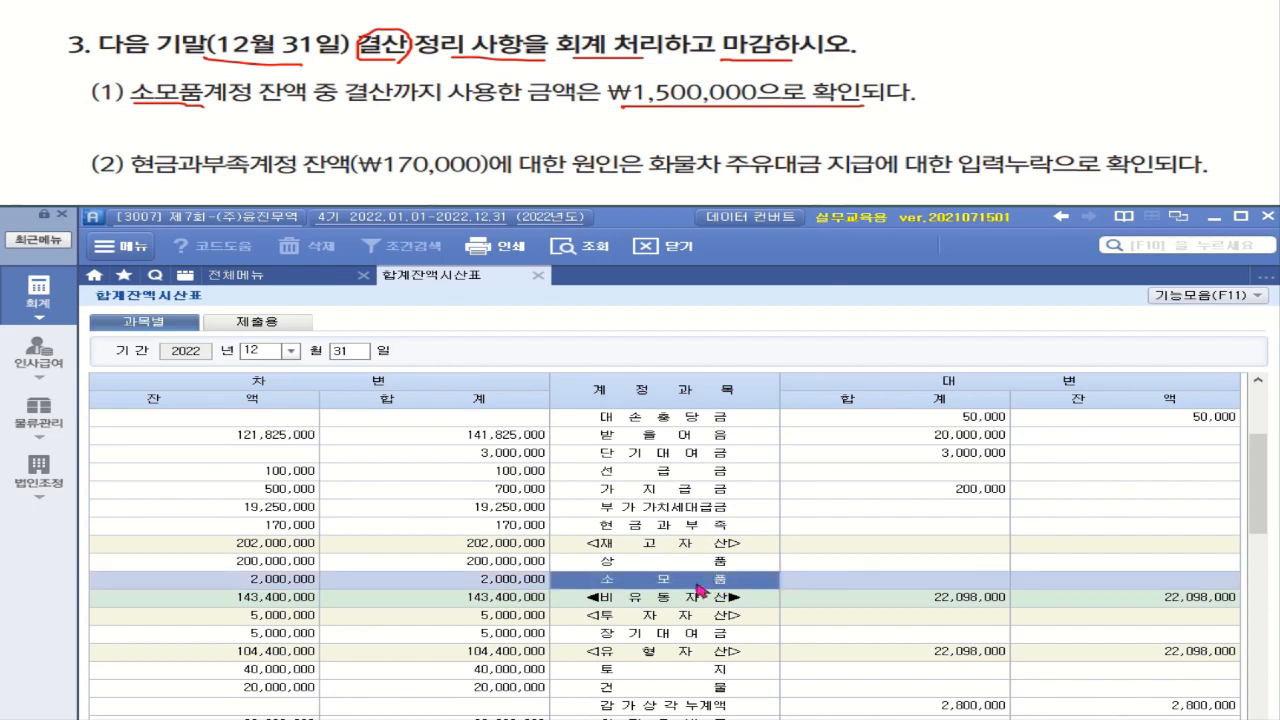
left_click(285, 585)
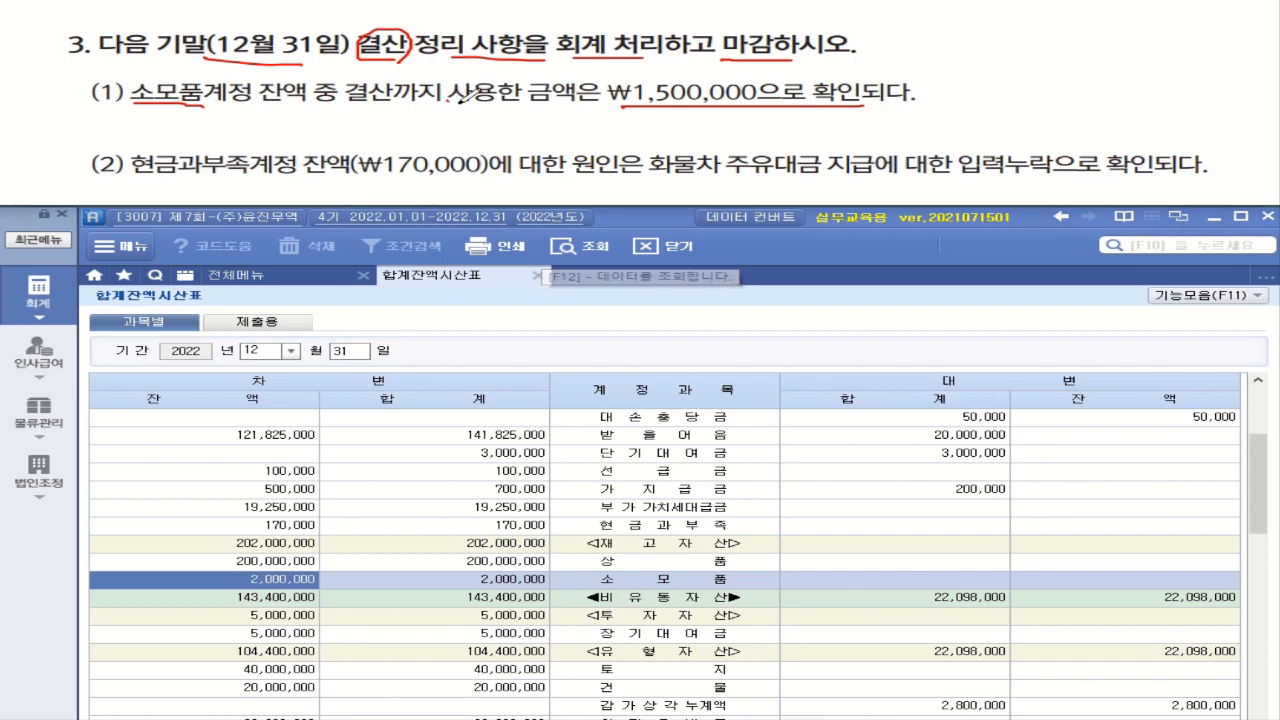
mouse_move(447, 100)
left_mouse_down()
mouse_move(598, 101)
mouse_move(490, 66)
mouse_move(448, 100)
mouse_move(600, 88)
left_mouse_up()
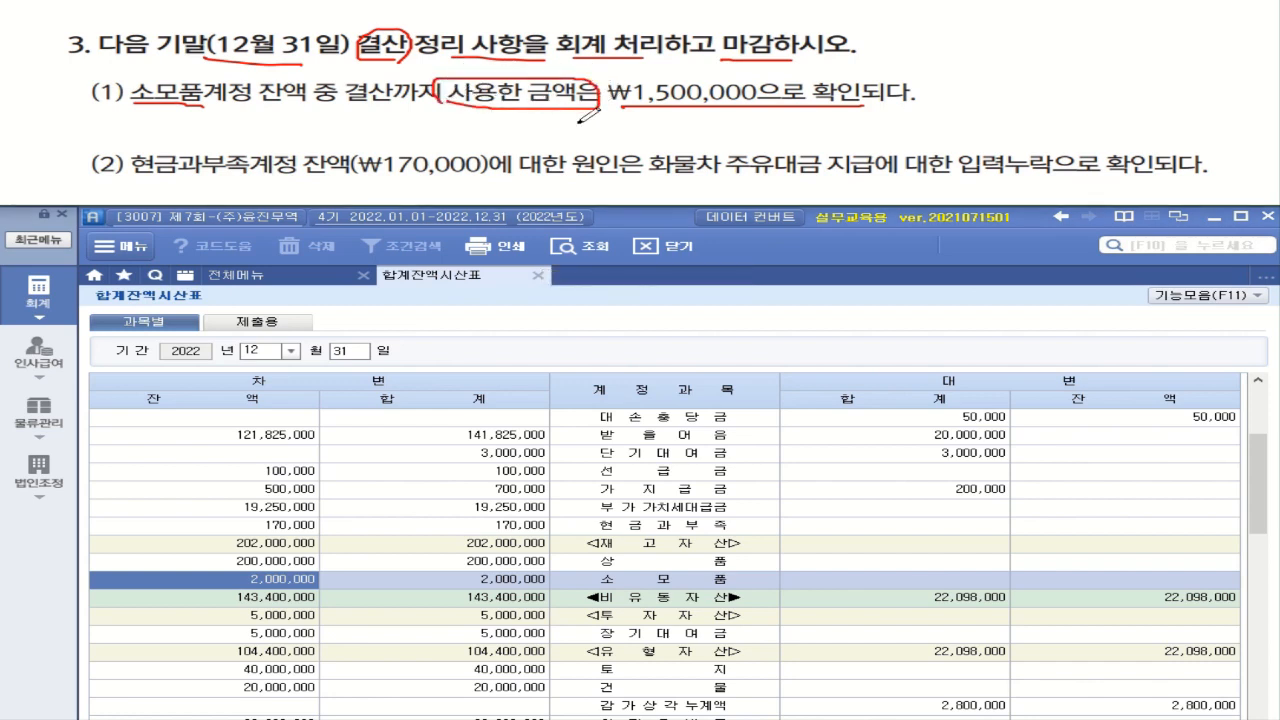
mouse_move(800, 90)
left_mouse_down()
mouse_move(905, 68)
mouse_move(950, 82)
mouse_move(958, 68)
mouse_move(963, 97)
mouse_move(991, 67)
mouse_move(964, 67)
mouse_move(992, 82)
mouse_move(984, 98)
mouse_move(990, 87)
left_mouse_up()
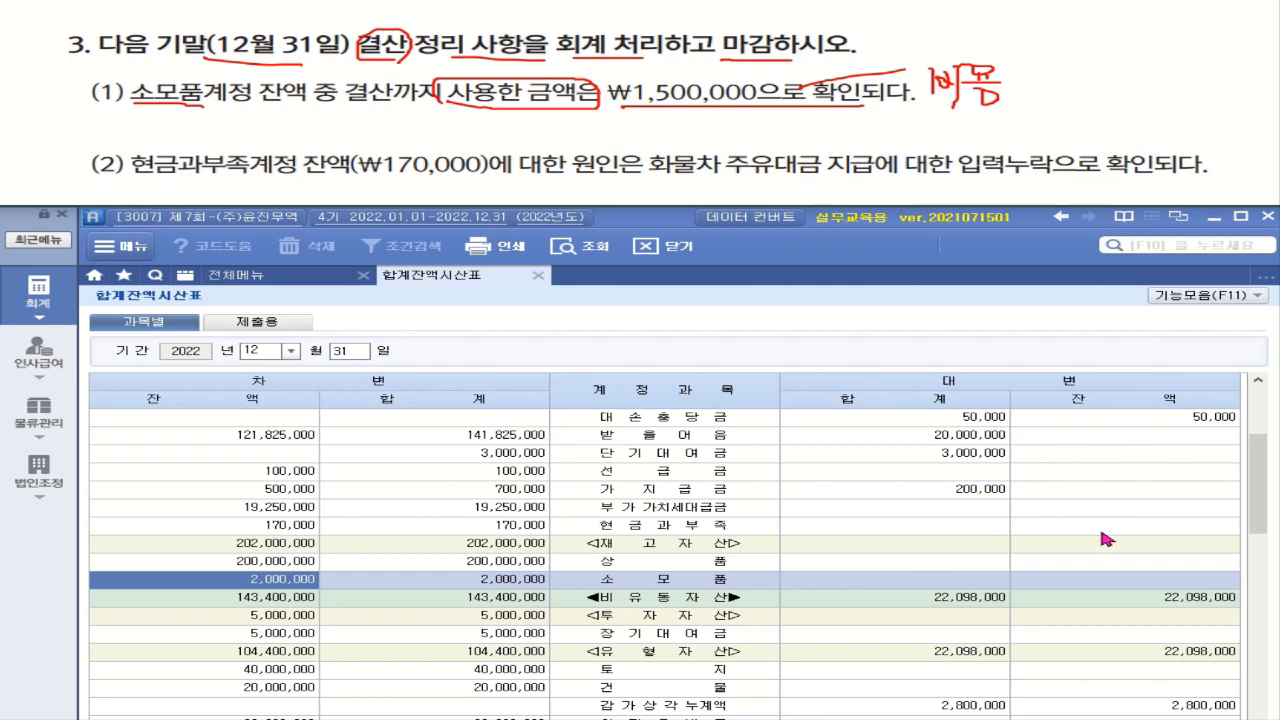
Open general voucher entry (일반전표입력) and set the date to December 31.
left_click(250, 280)
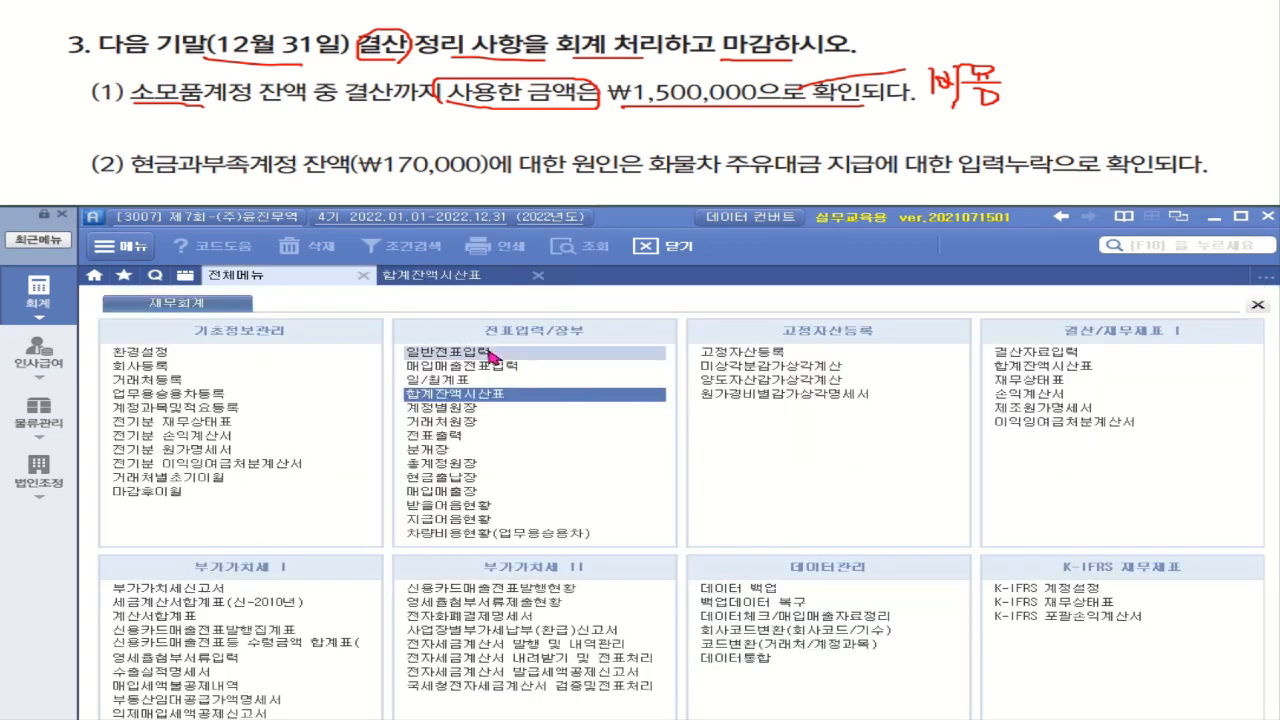
left_click(485, 356)
left_click(283, 331)
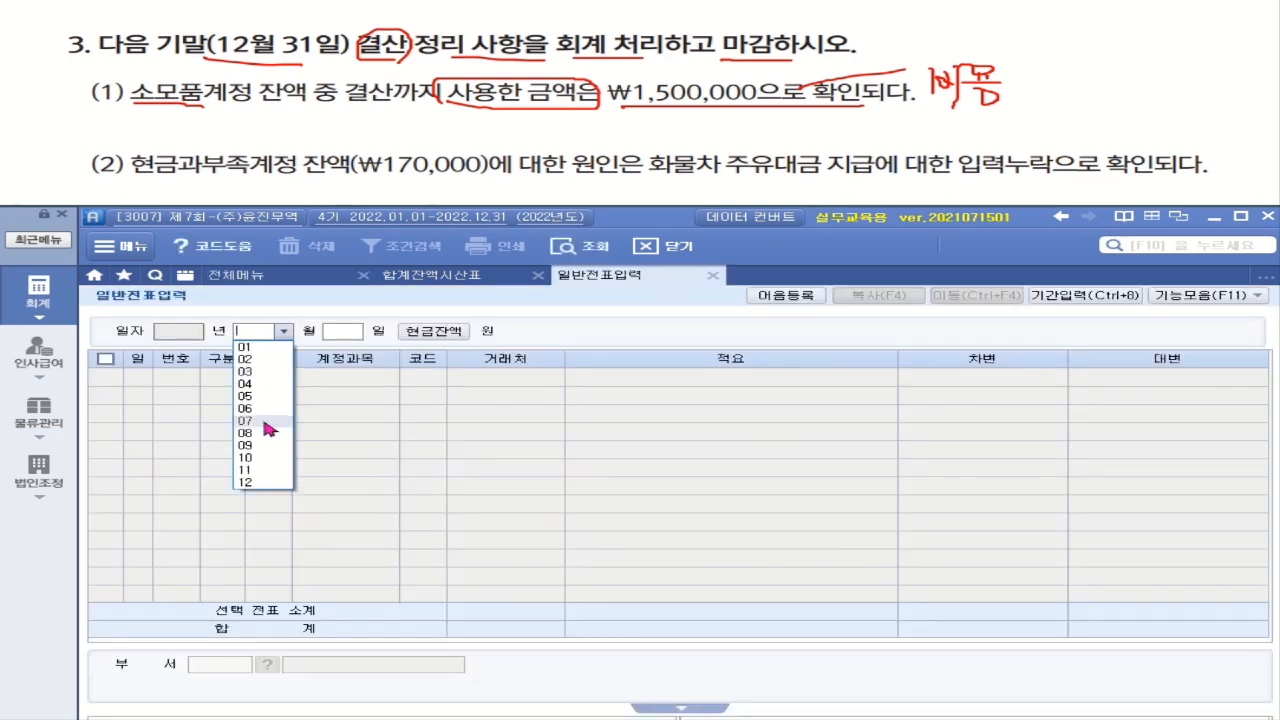
left_click(259, 484)
type("31")
key("Return")
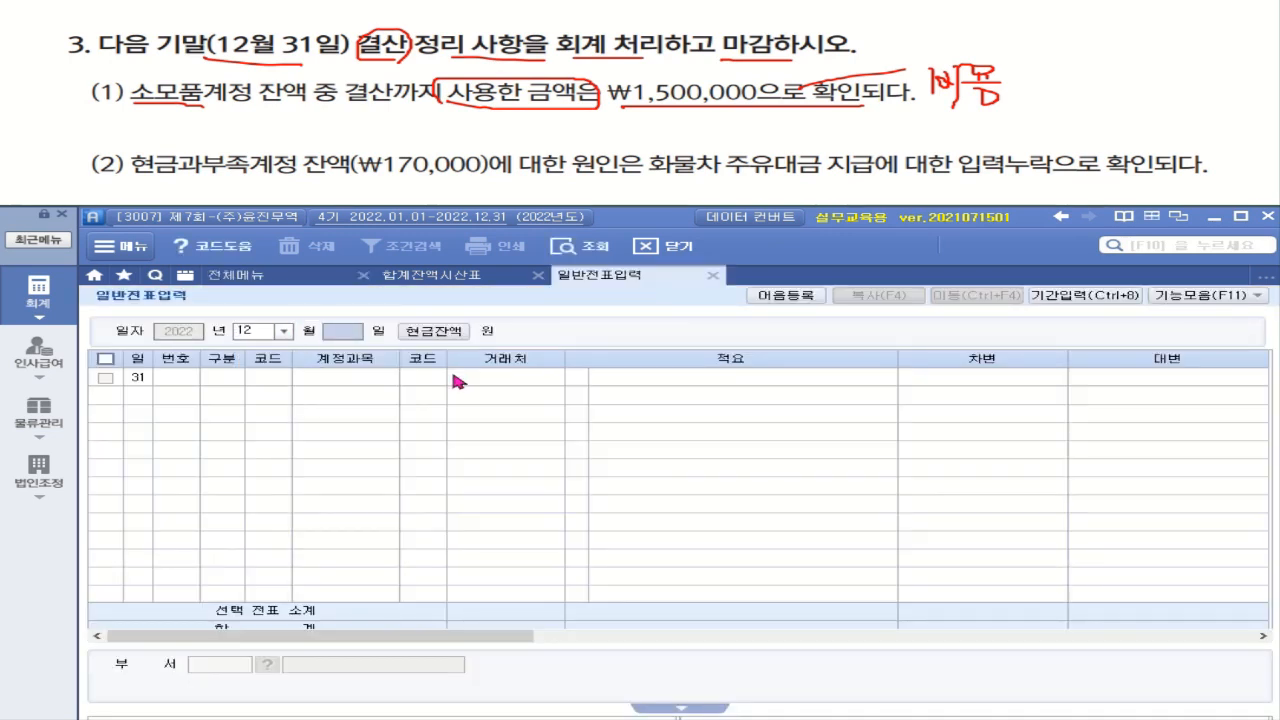
Start a debit line (차변) dated the 31st with account 830 소모품비, leaving the trading partner blank.
type("31")
key("Return")
type("소모")
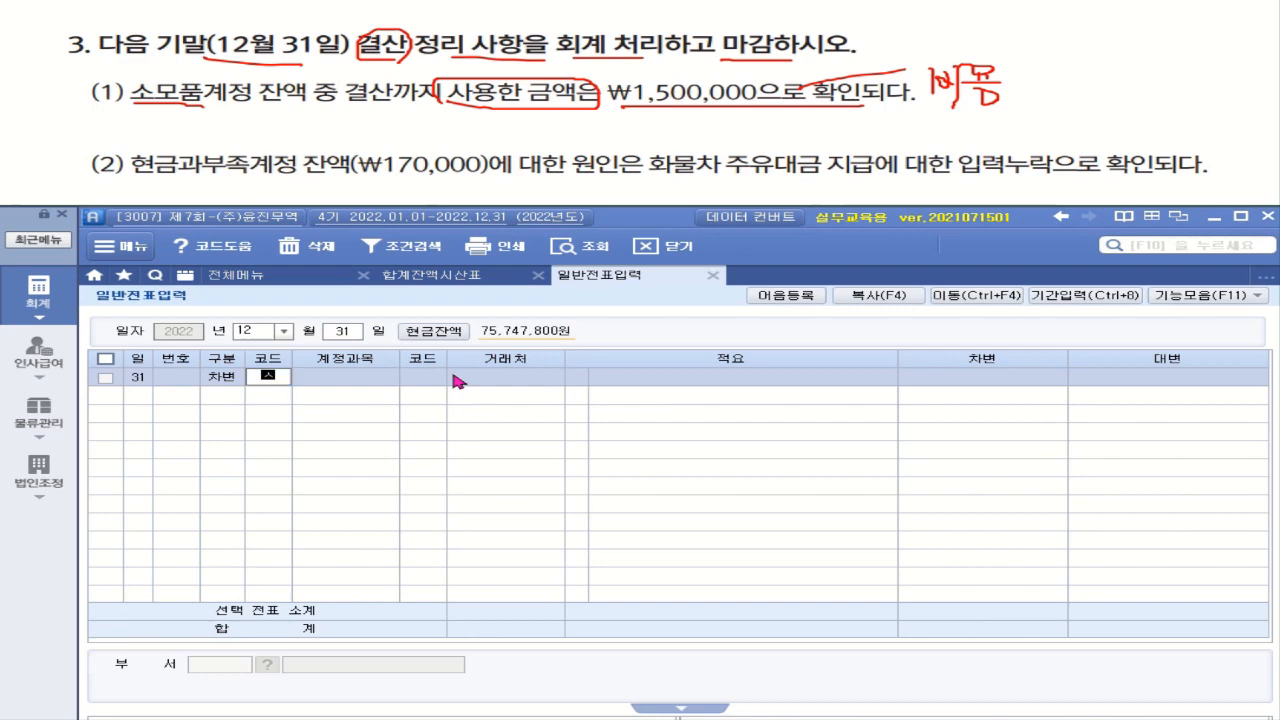
key("Return")
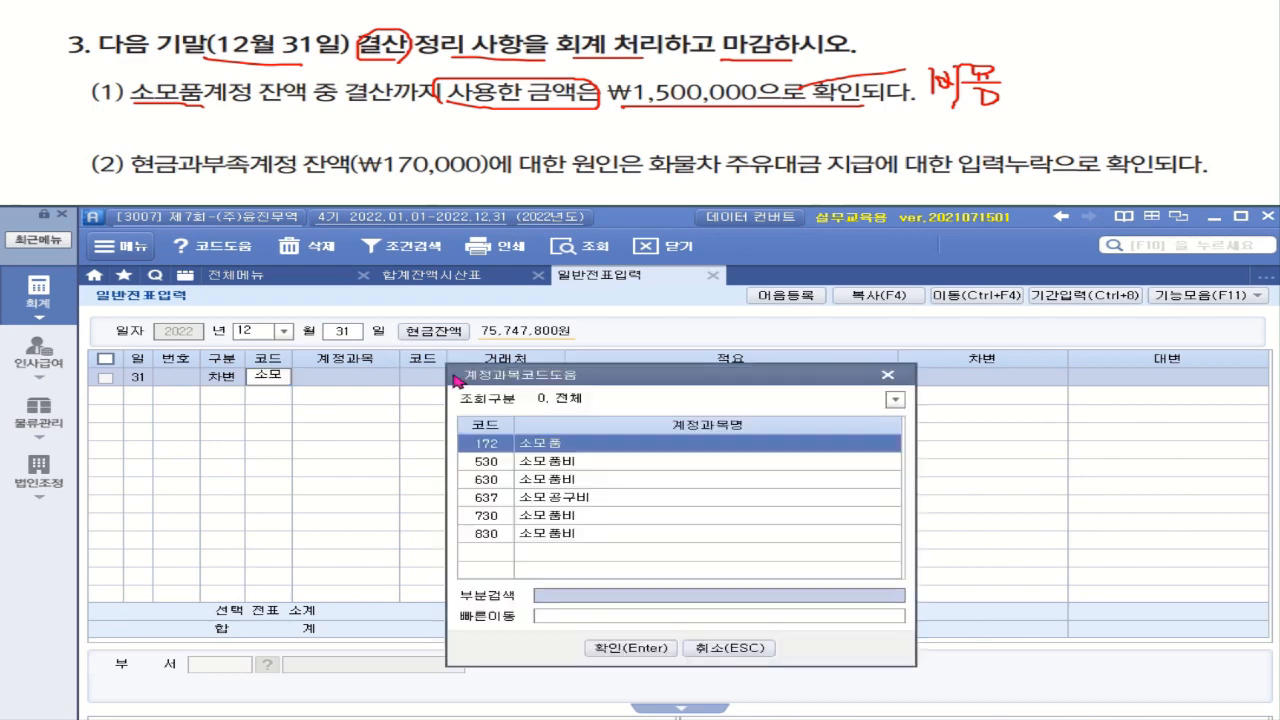
key("Down")
key("Down")
key("Down")
key("Down")
key("Down")
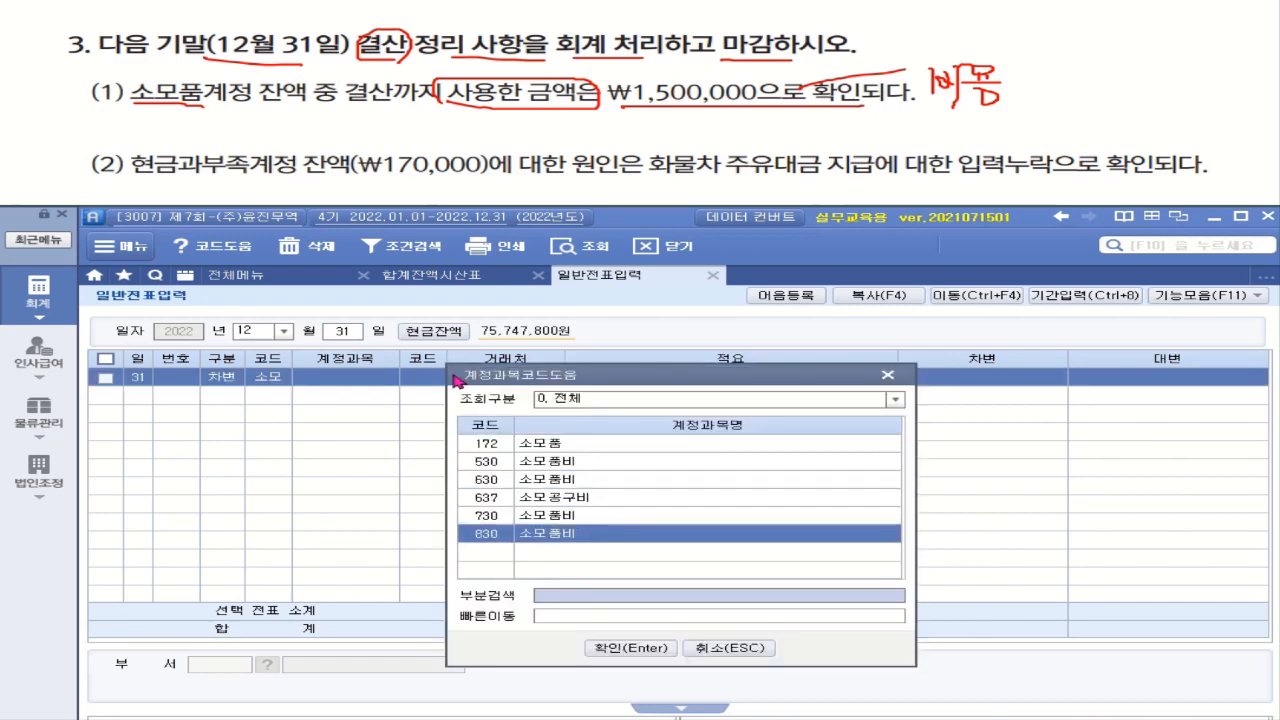
key("Return")
key("Return")
key("Return")
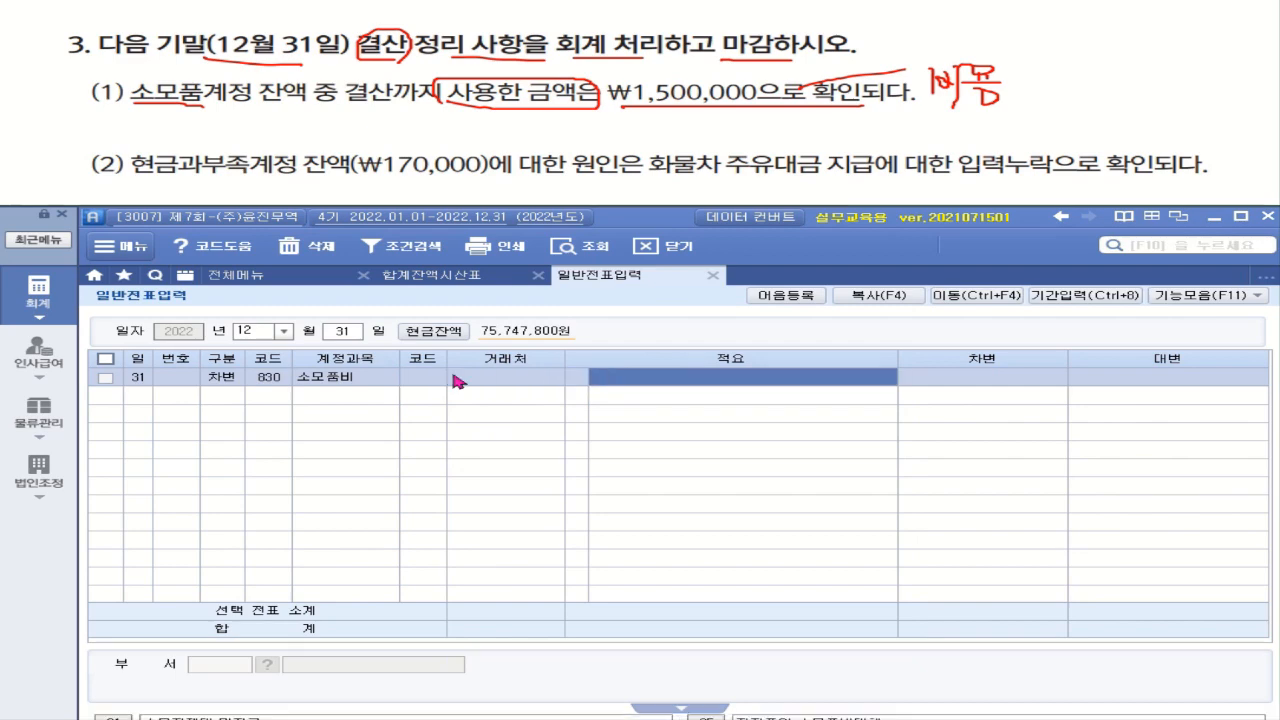
Leave the description blank and enter 1,500,000 as the debit amount for 소모품비.
key("Return")
type("1500000")
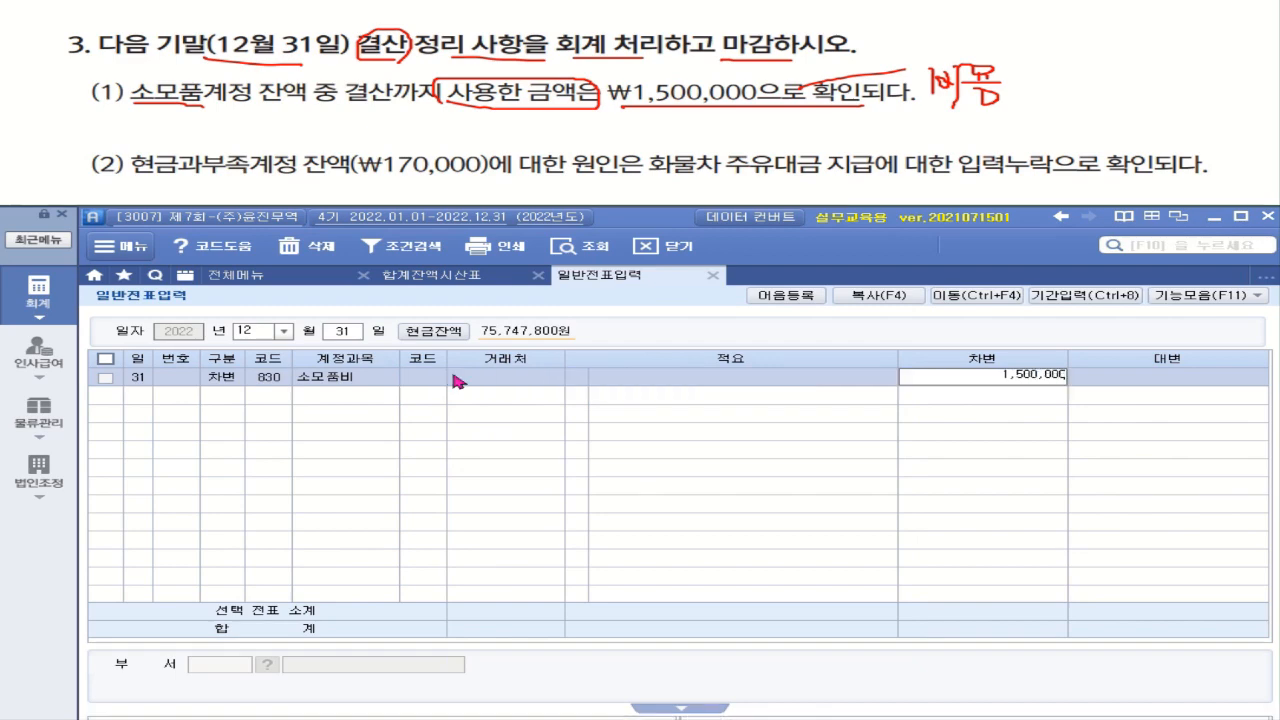
key("Return")
Add a credit line (대변) with account 172 소모품 and an amount of 1,500,000.
type("4")
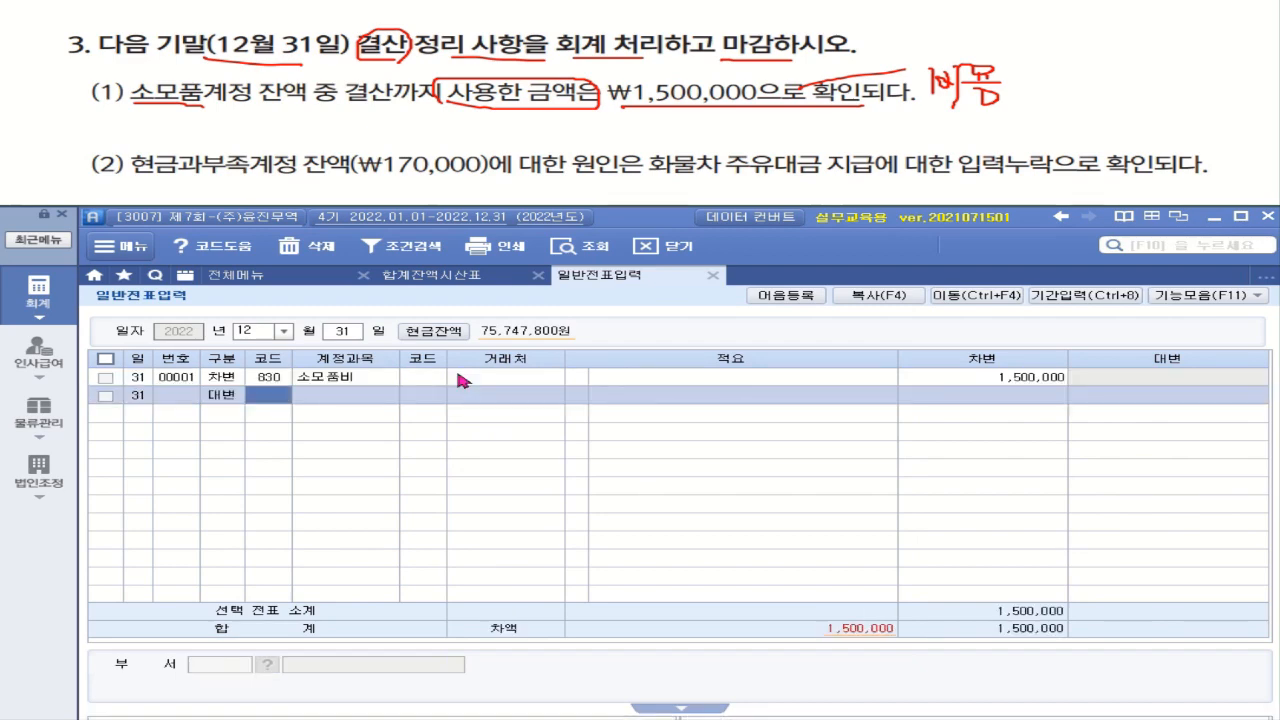
key("Return")
type("소모")
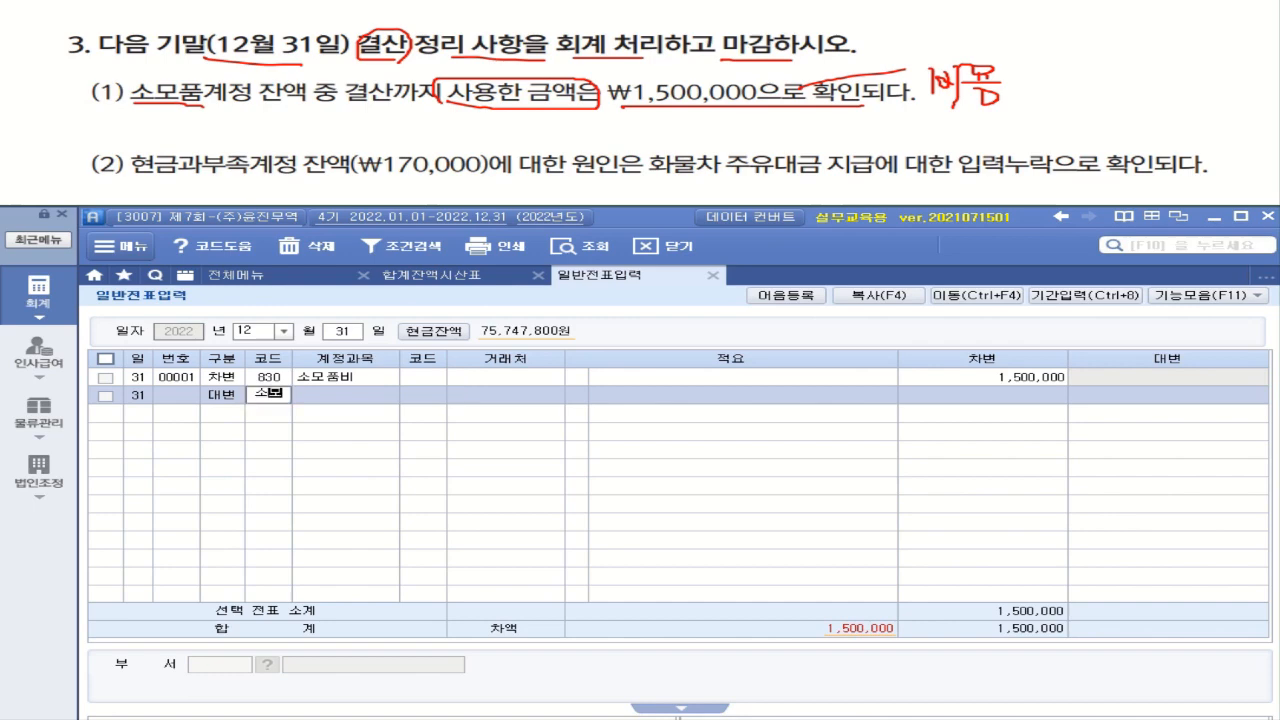
key("Return")
key("Return")
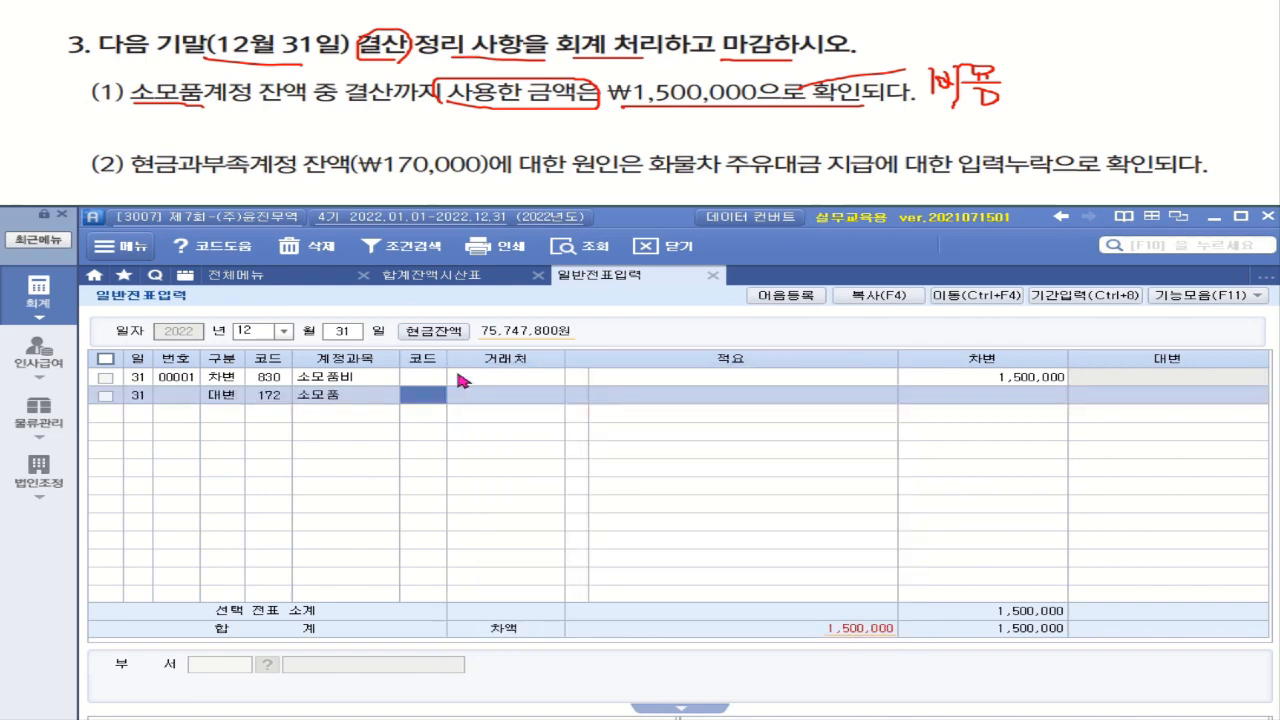
left_click(1179, 401)
type("1500000")
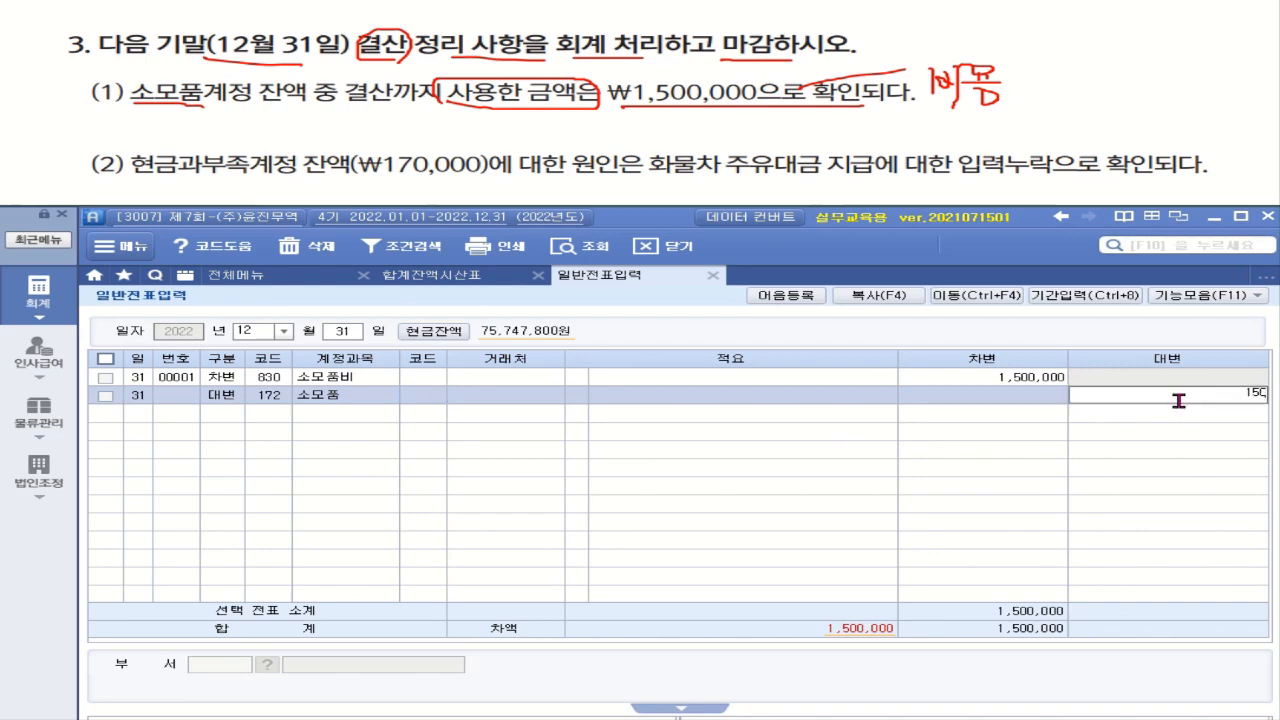
key("Return")
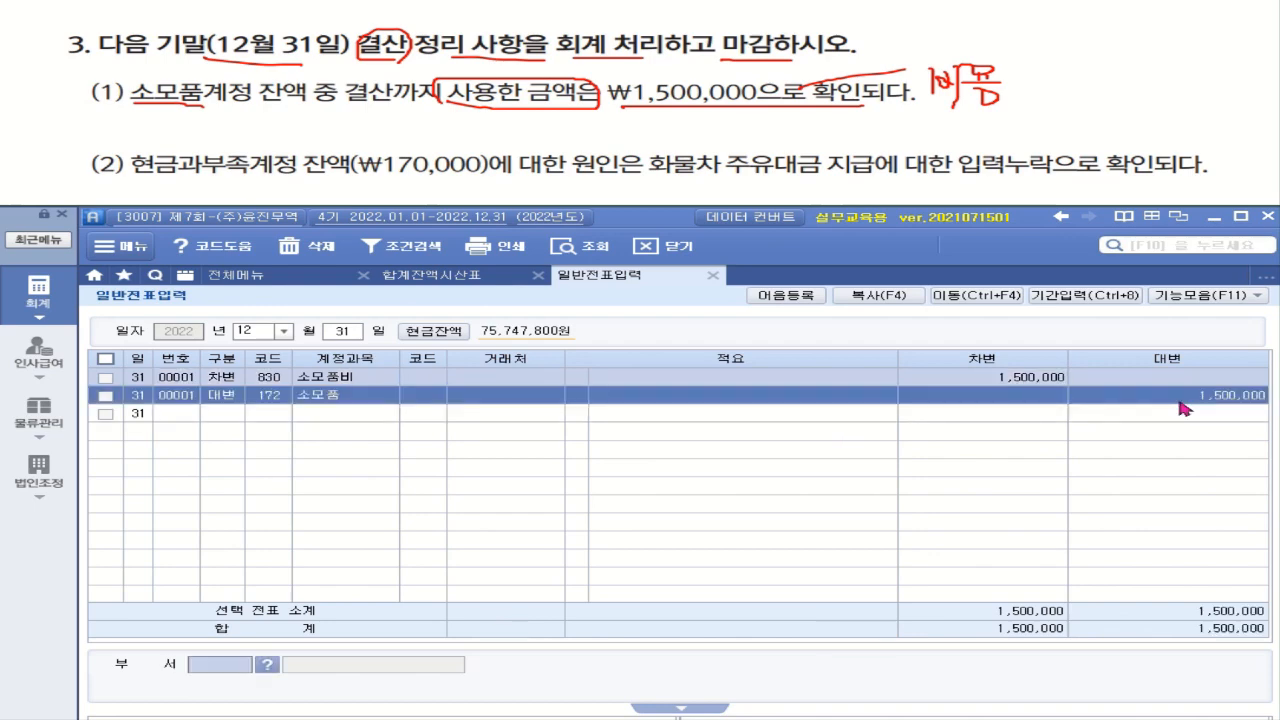
left_click(221, 411)
left_click(219, 400)
left_click(1186, 398)
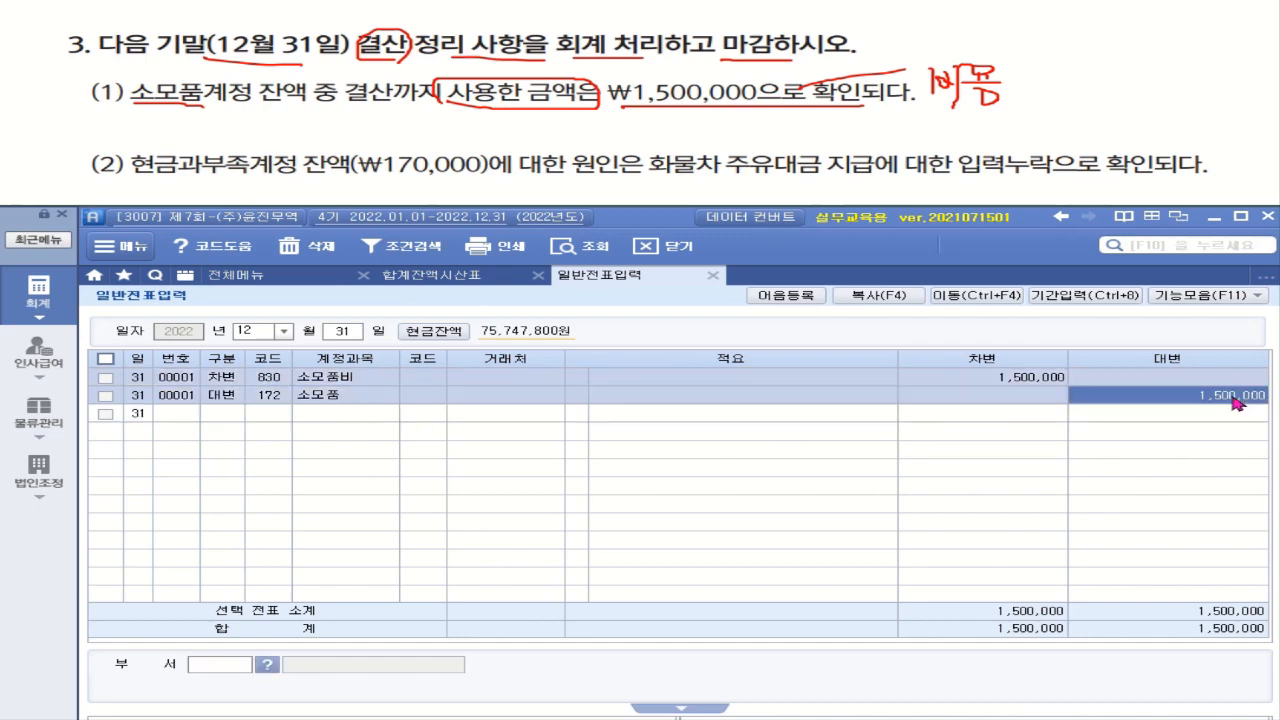
key("Return")
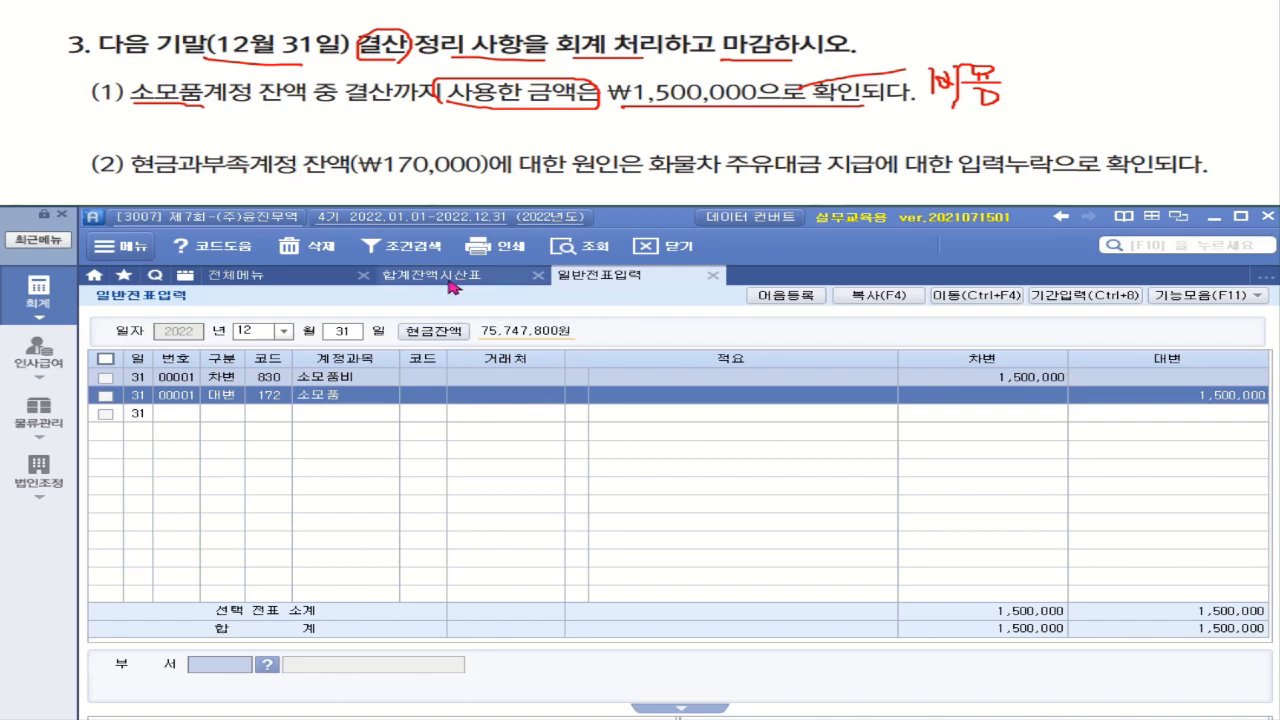
Refresh the December 31 trial balance (합계잔액시산표) and check the remaining 소모품 balance.
left_click(449, 281)
left_click(585, 253)
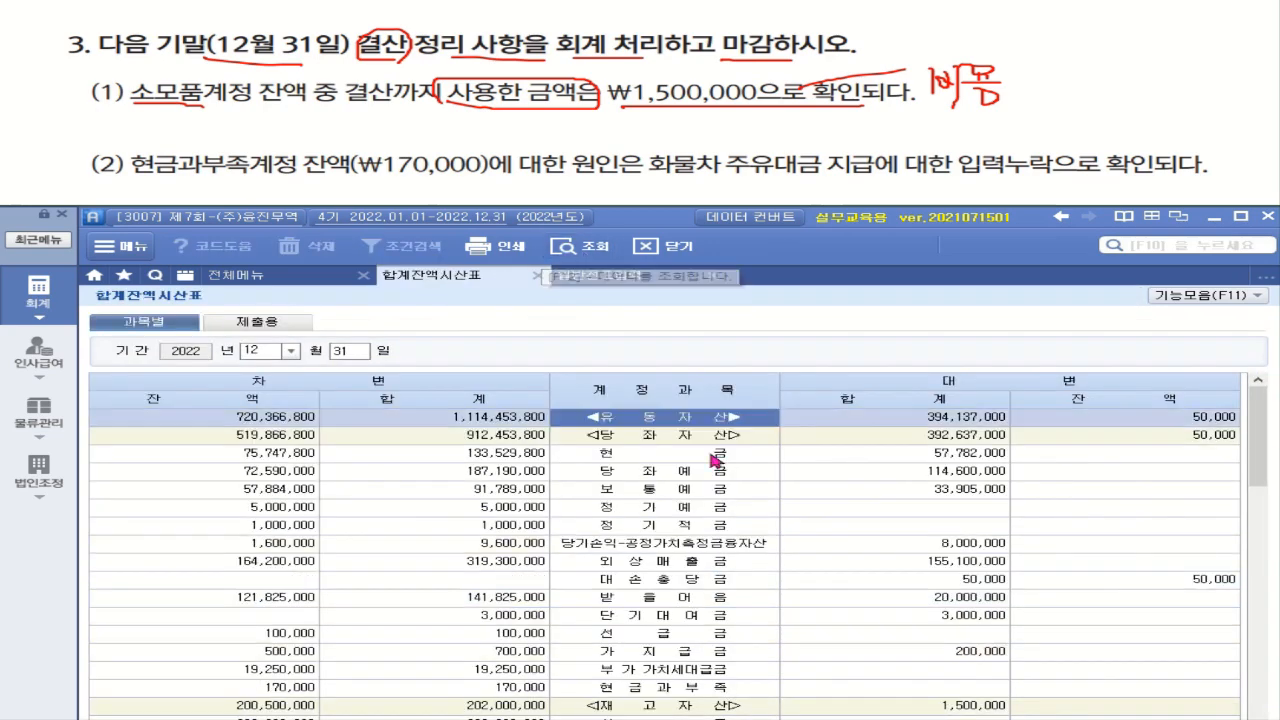
scroll(720, 465, "down", 6)
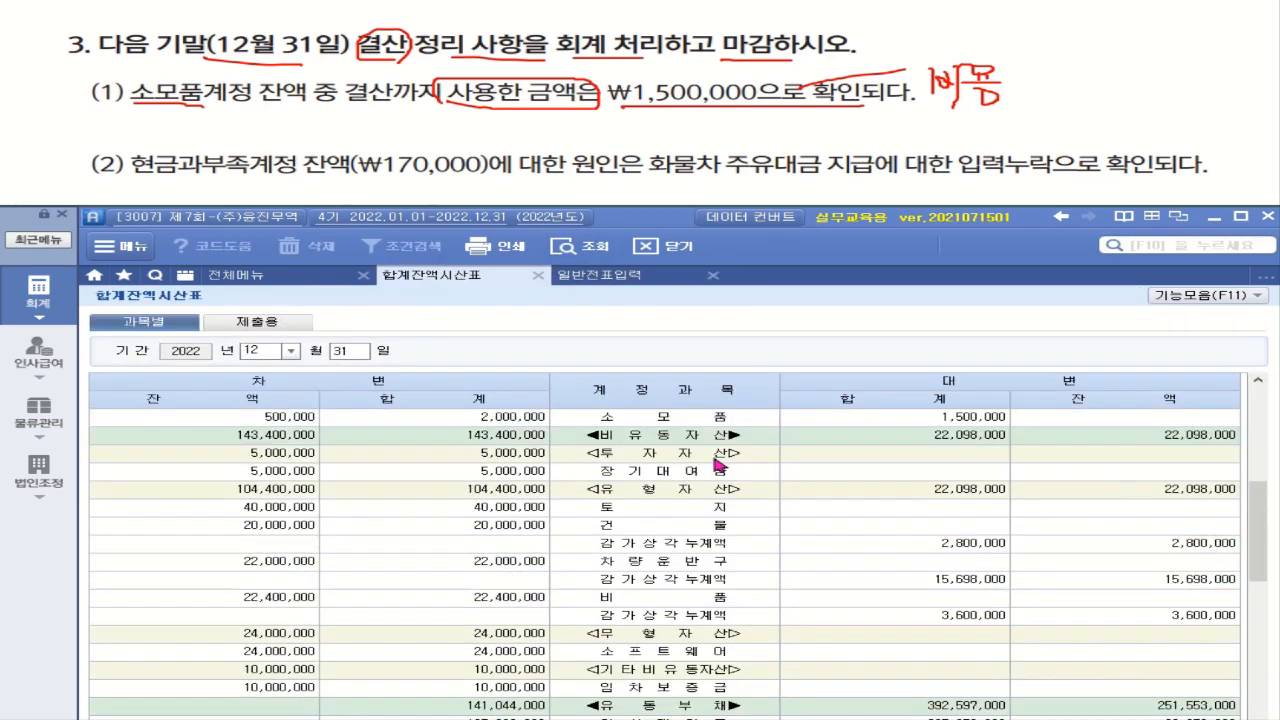
scroll(740, 485, "up", 3)
left_click(280, 582)
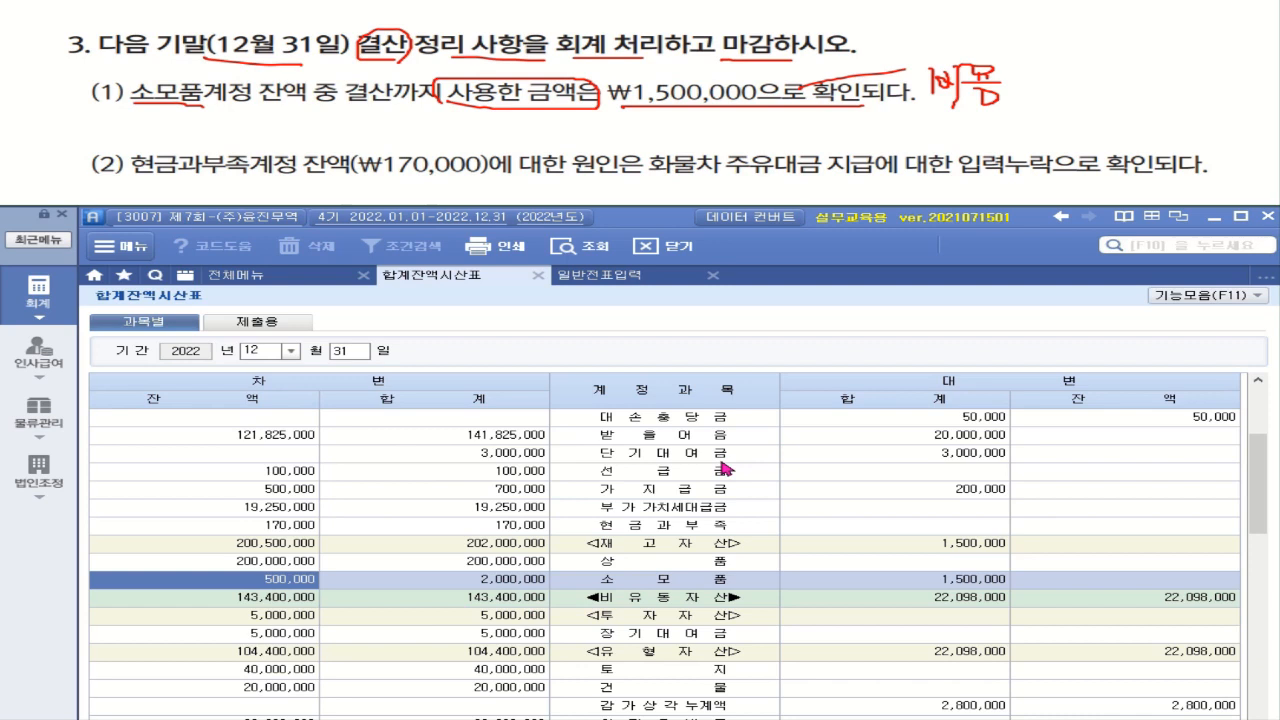
left_click_drag(305, 177, 495, 175)
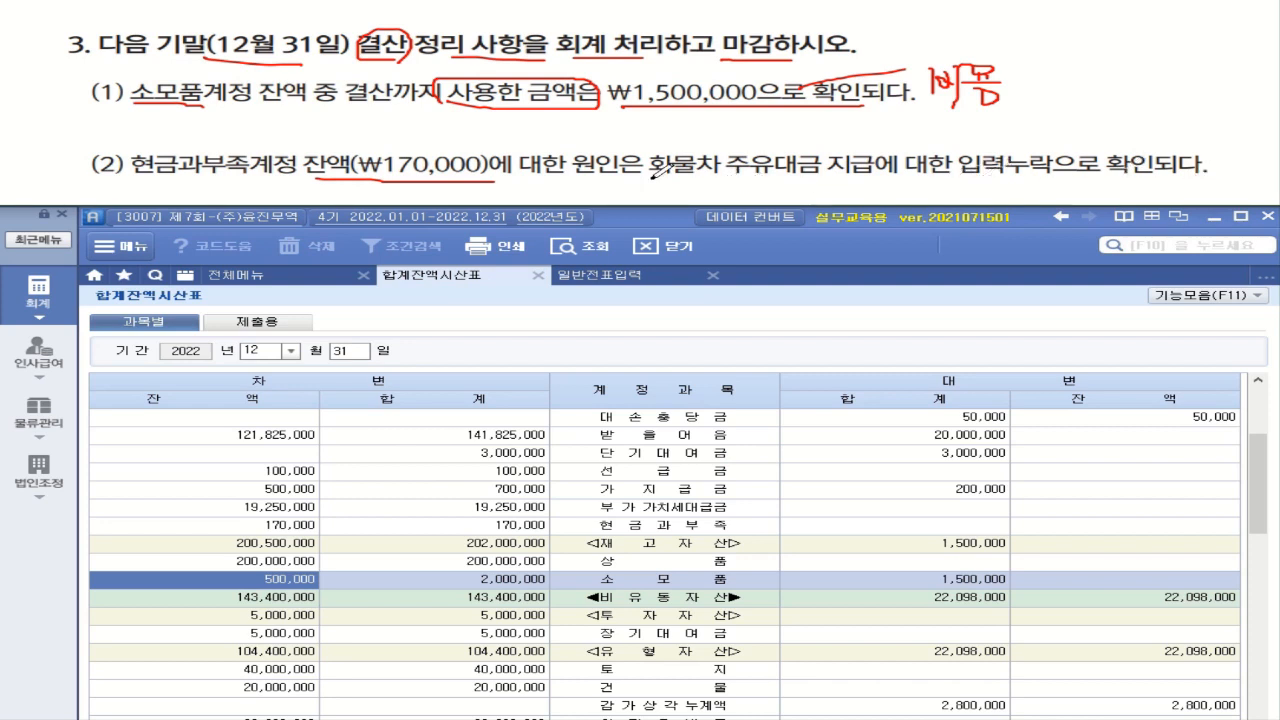
left_click_drag(650, 178, 822, 178)
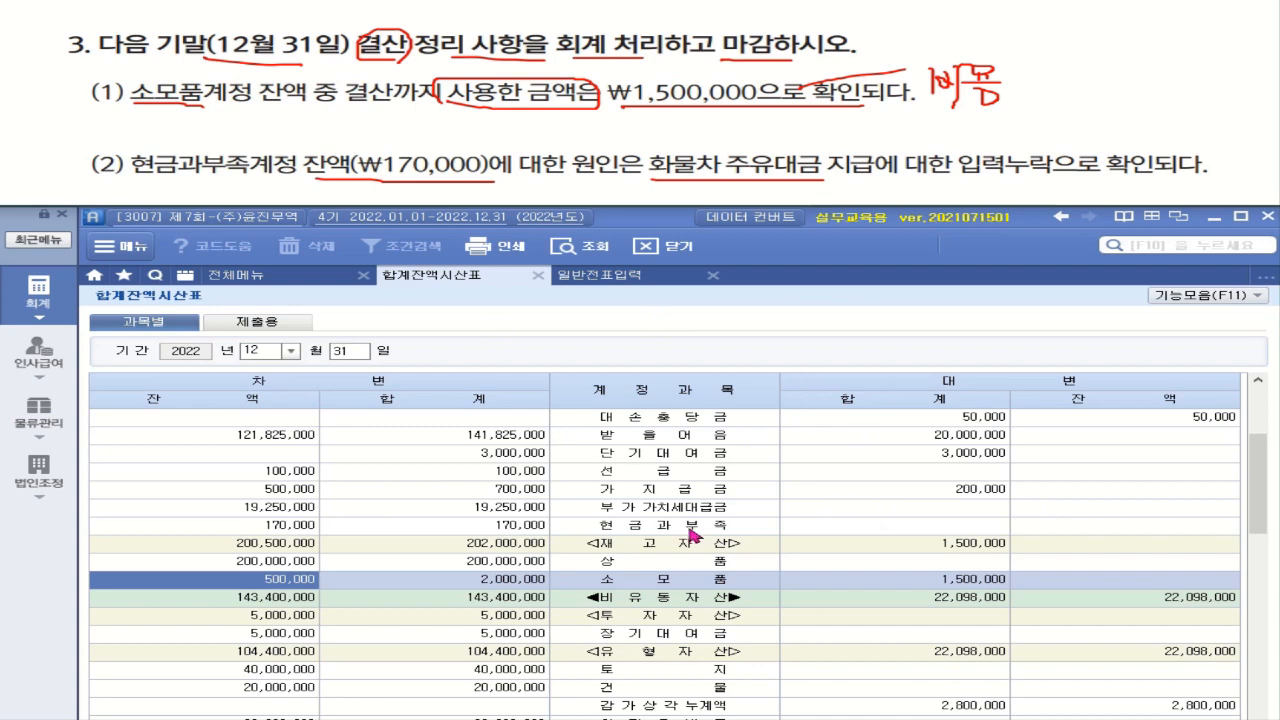
Check the 현금과부족 account's debit balance in the trial balance and return to general voucher entry (일반전표입력).
scroll(1257, 484, "up", 3)
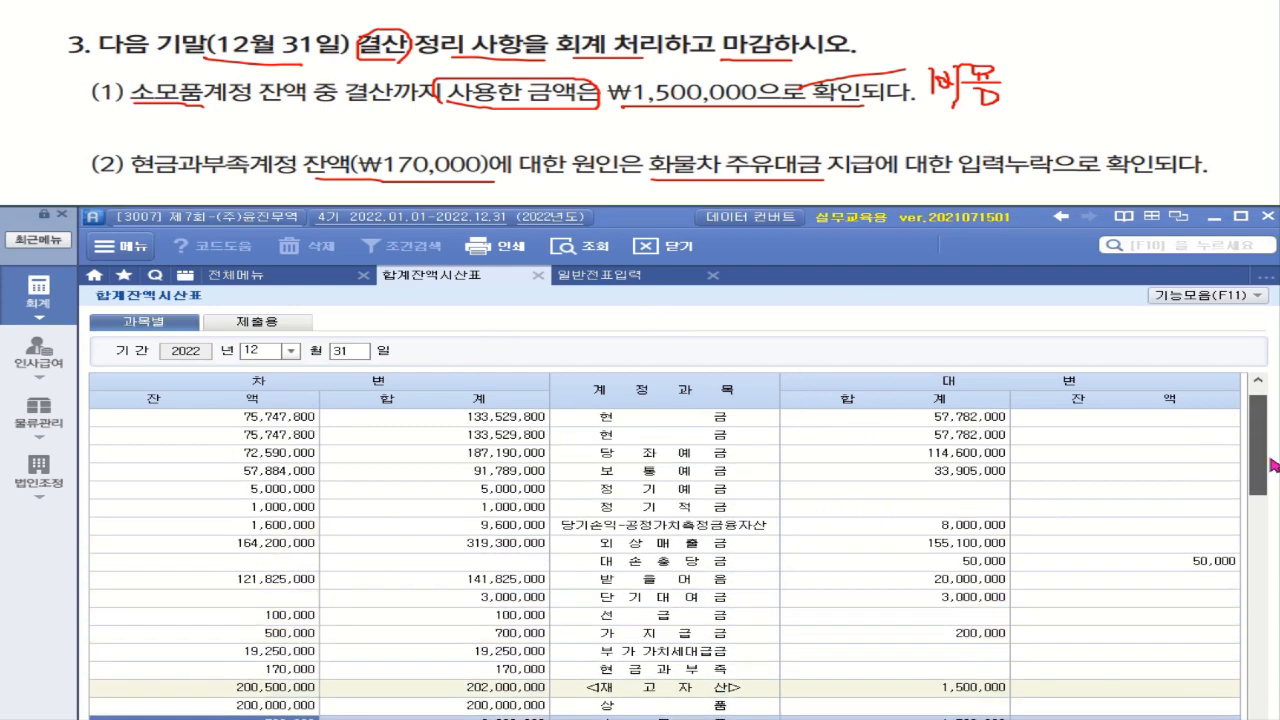
left_click(695, 672)
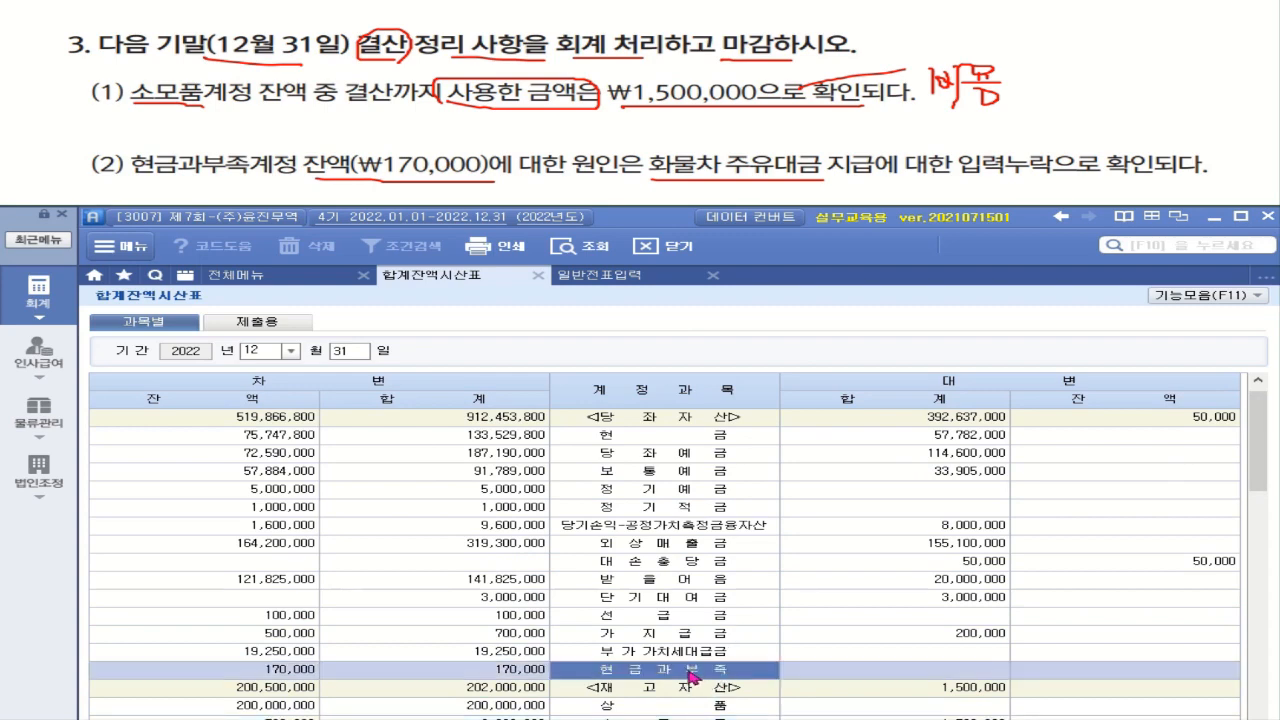
left_click(303, 671)
scroll(687, 662, "down", 6)
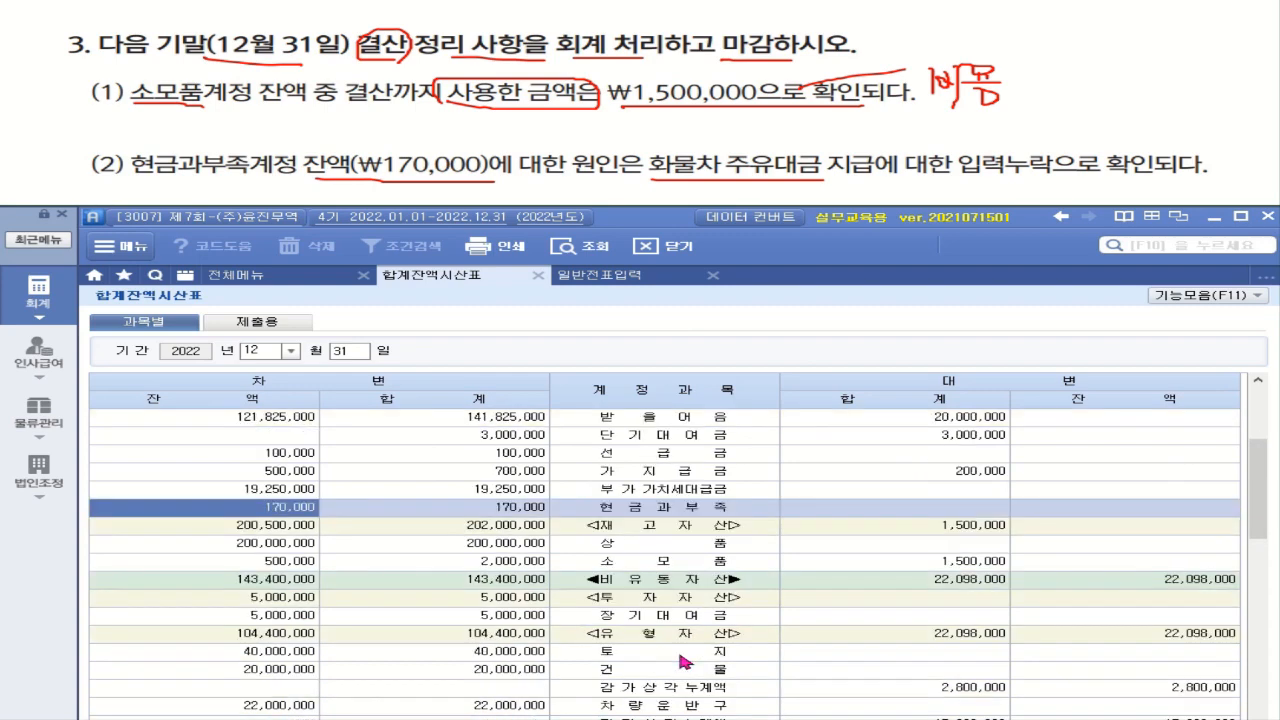
scroll(460, 598, "up", 6)
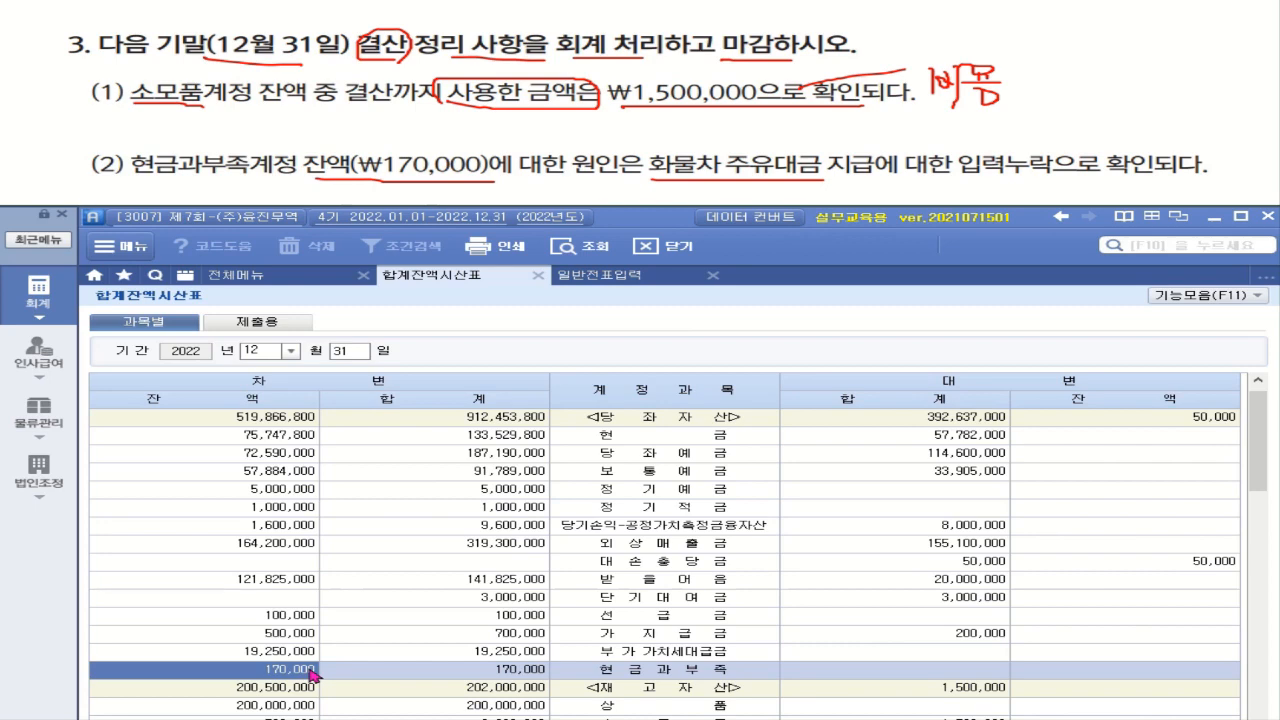
left_click(612, 280)
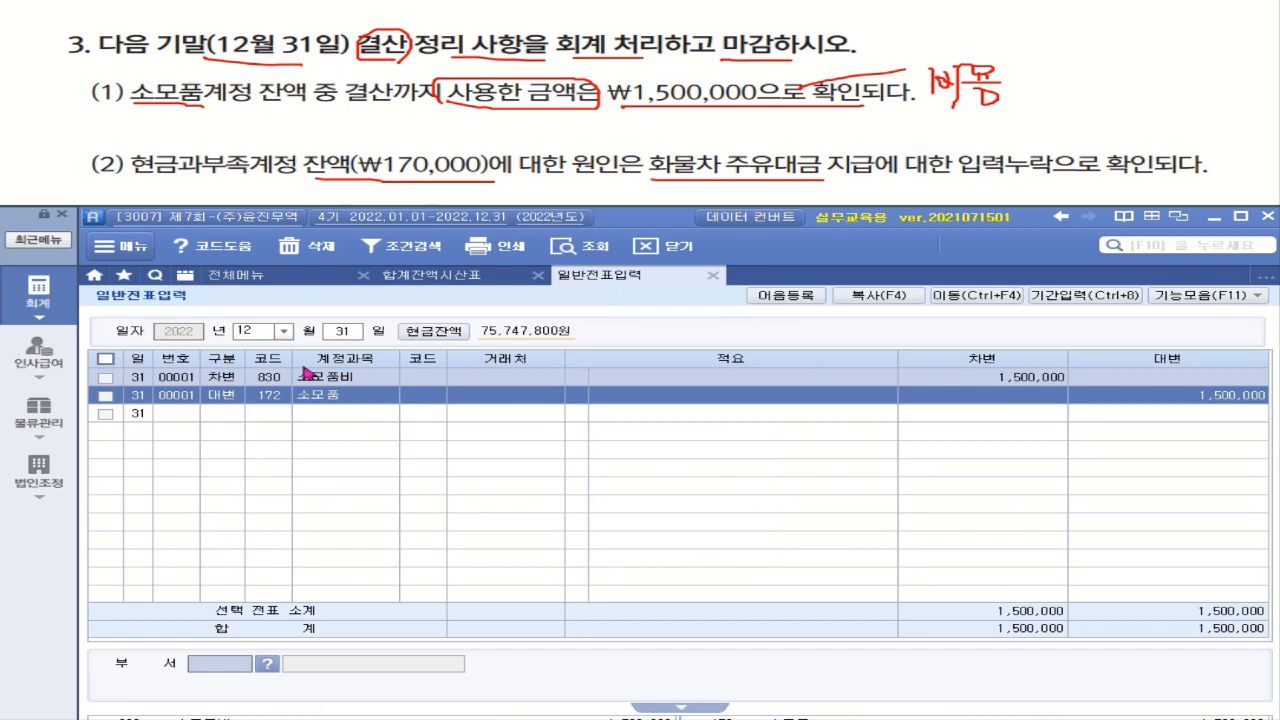
Add a December 31 debit line (차변) with account 822 차량유지비 and an amount of 170,000.
left_click(226, 415)
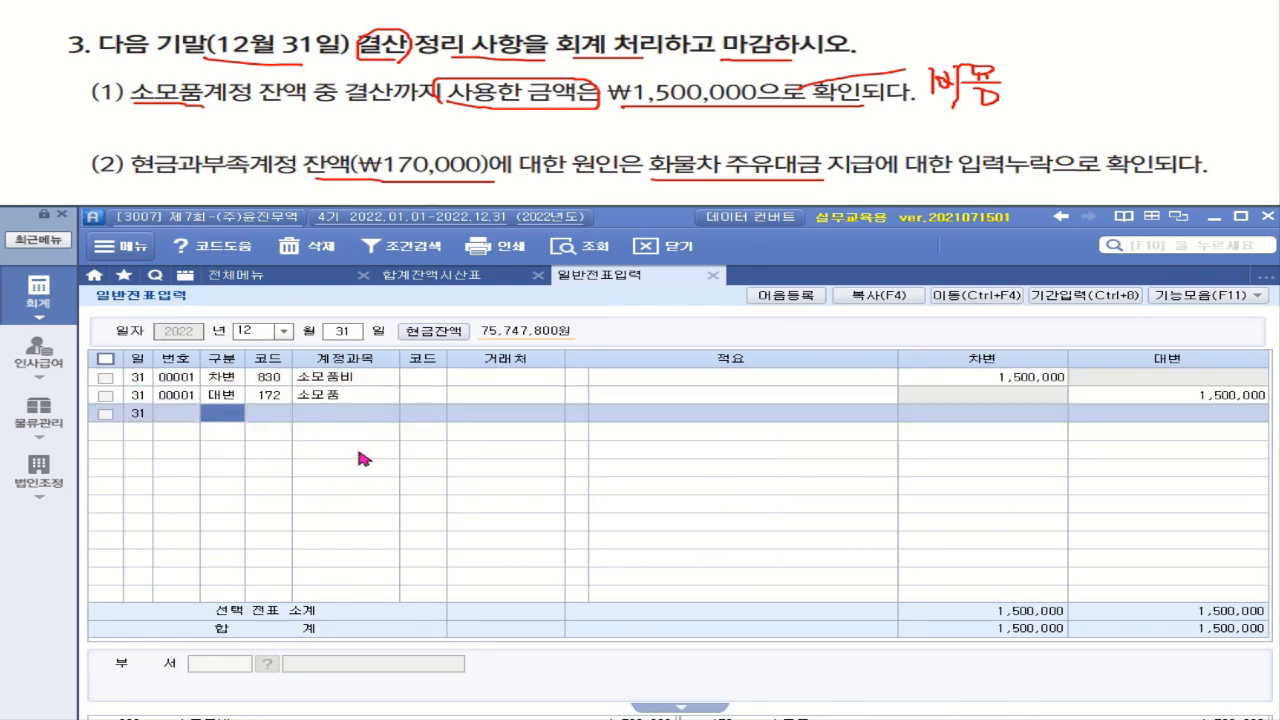
type("3차변")
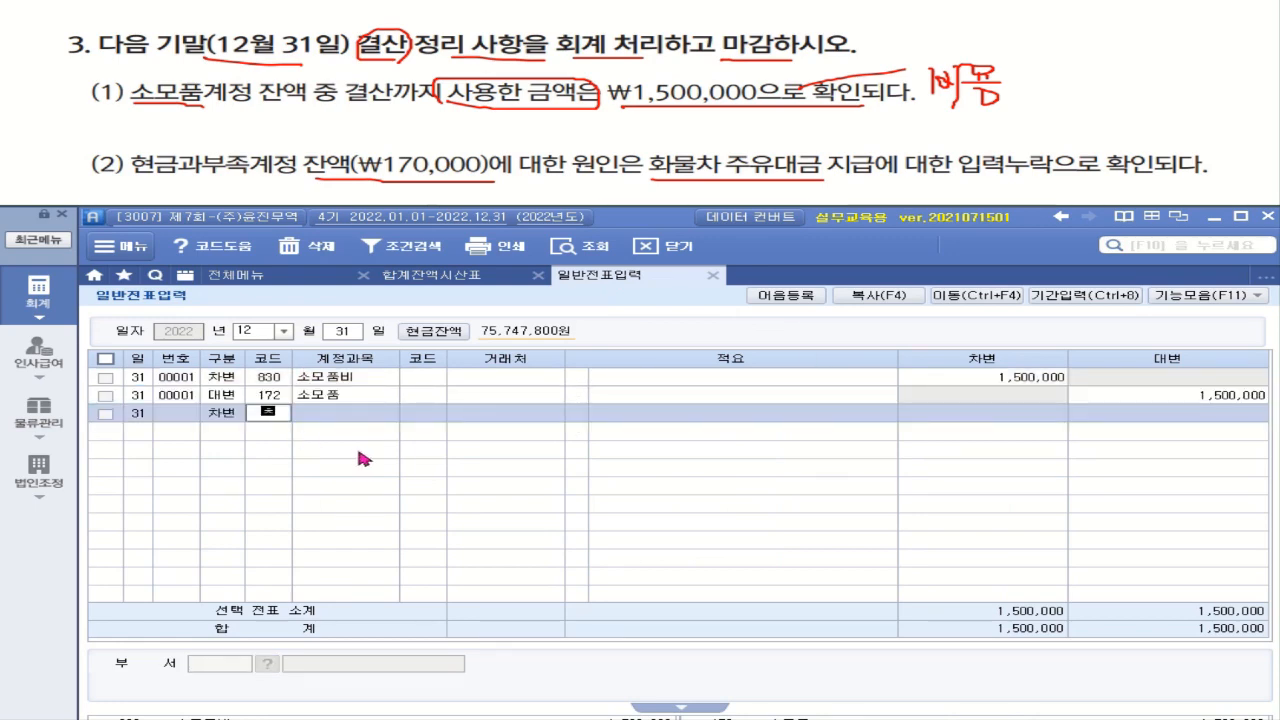
key("Return")
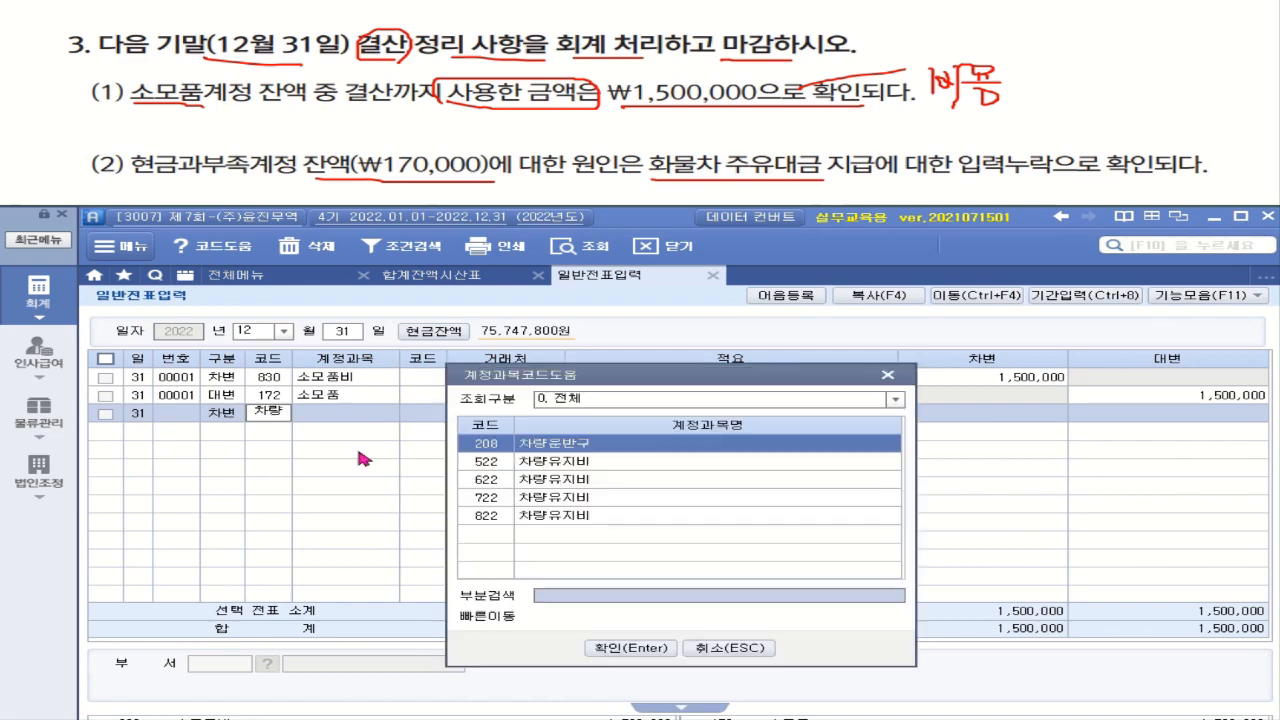
left_click(548, 517)
double_click(548, 517)
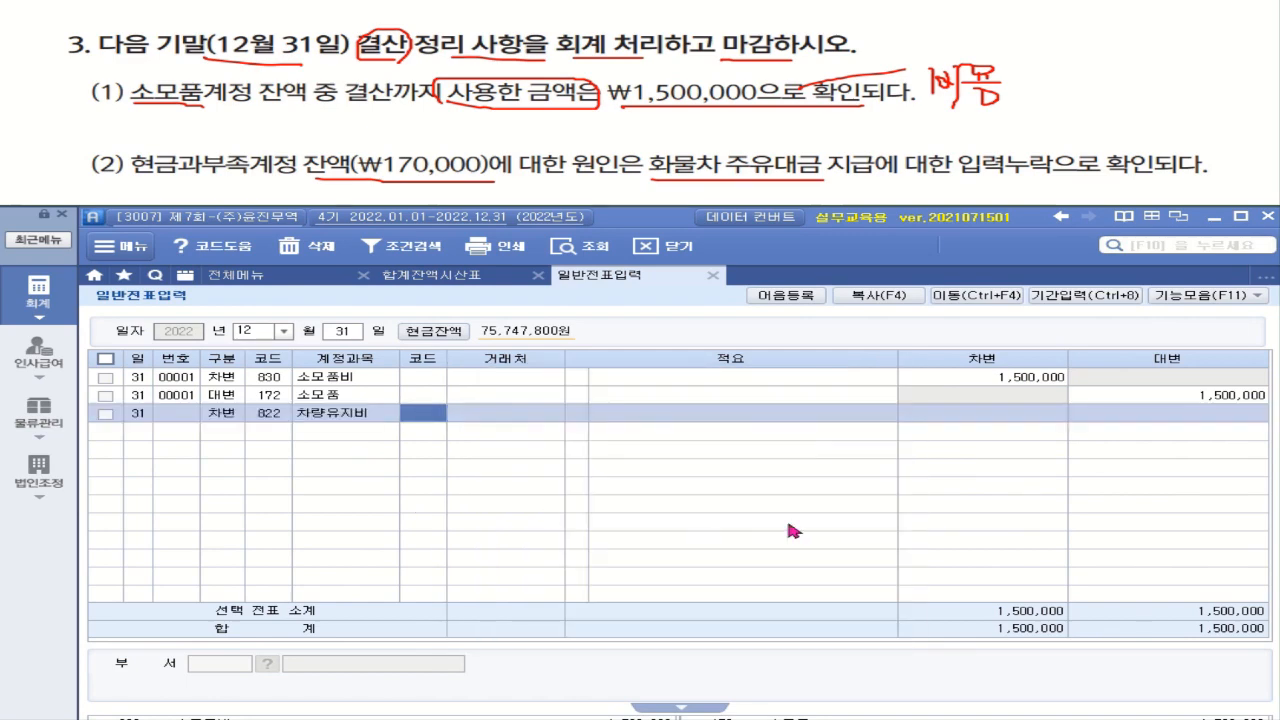
type("170000")
key("Return")
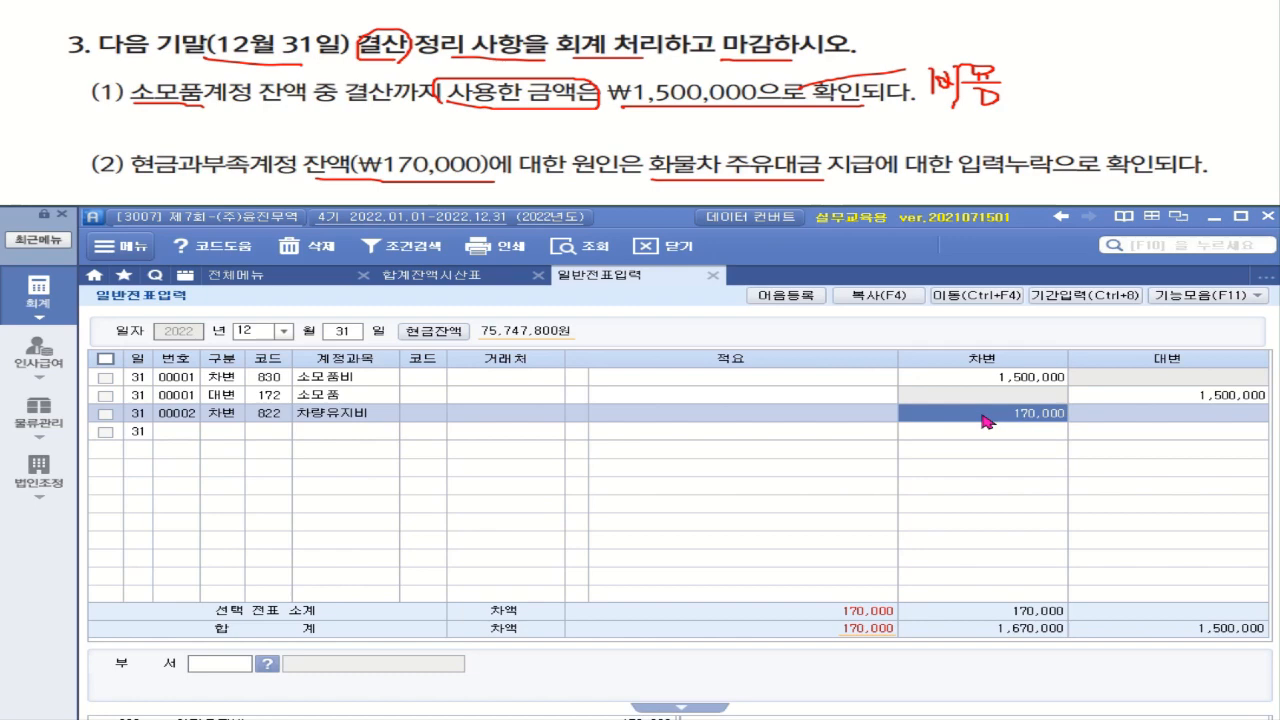
Add the matching credit line (대변) with account 141 현금과부족 and an amount of 170,000.
key("Return")
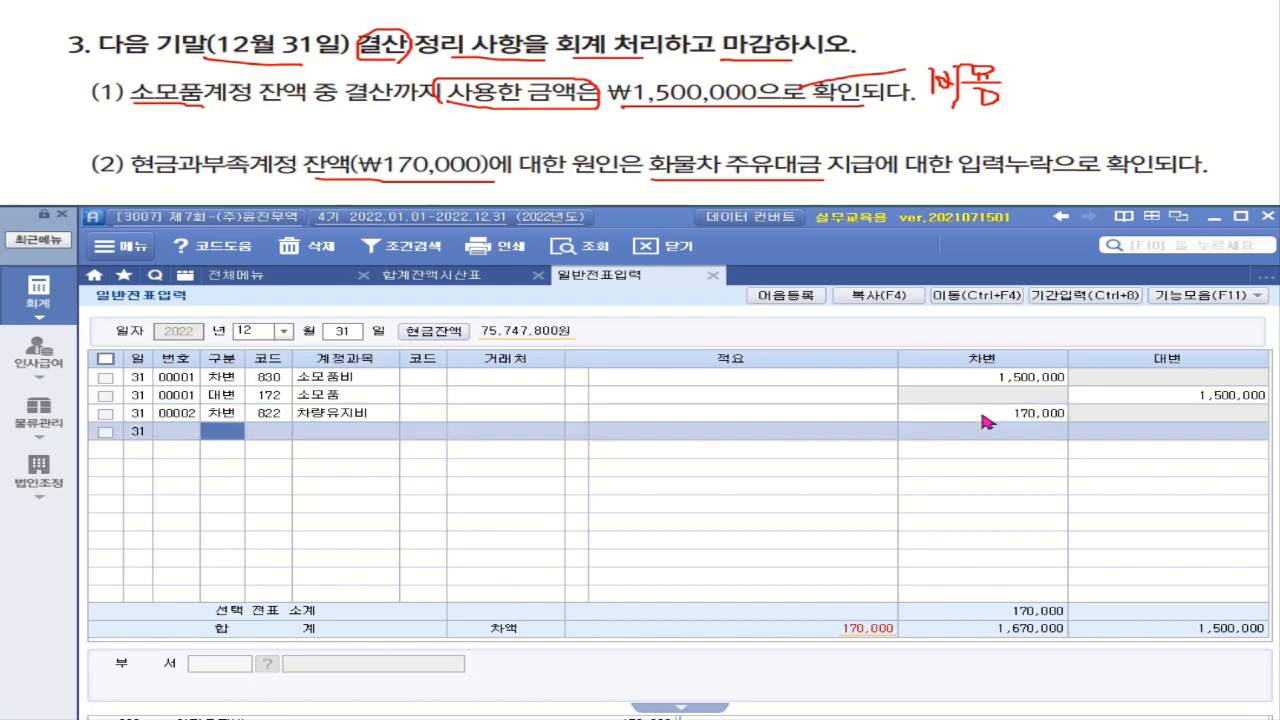
type("4")
key("Return")
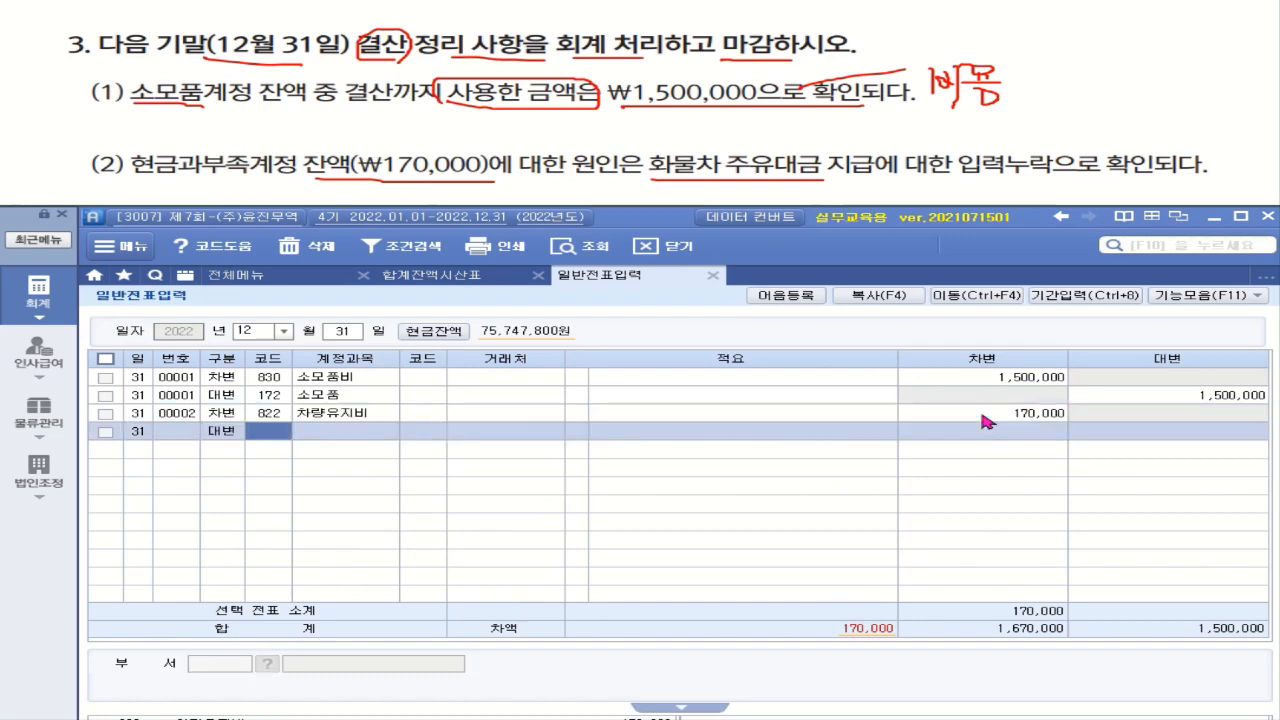
type("현")
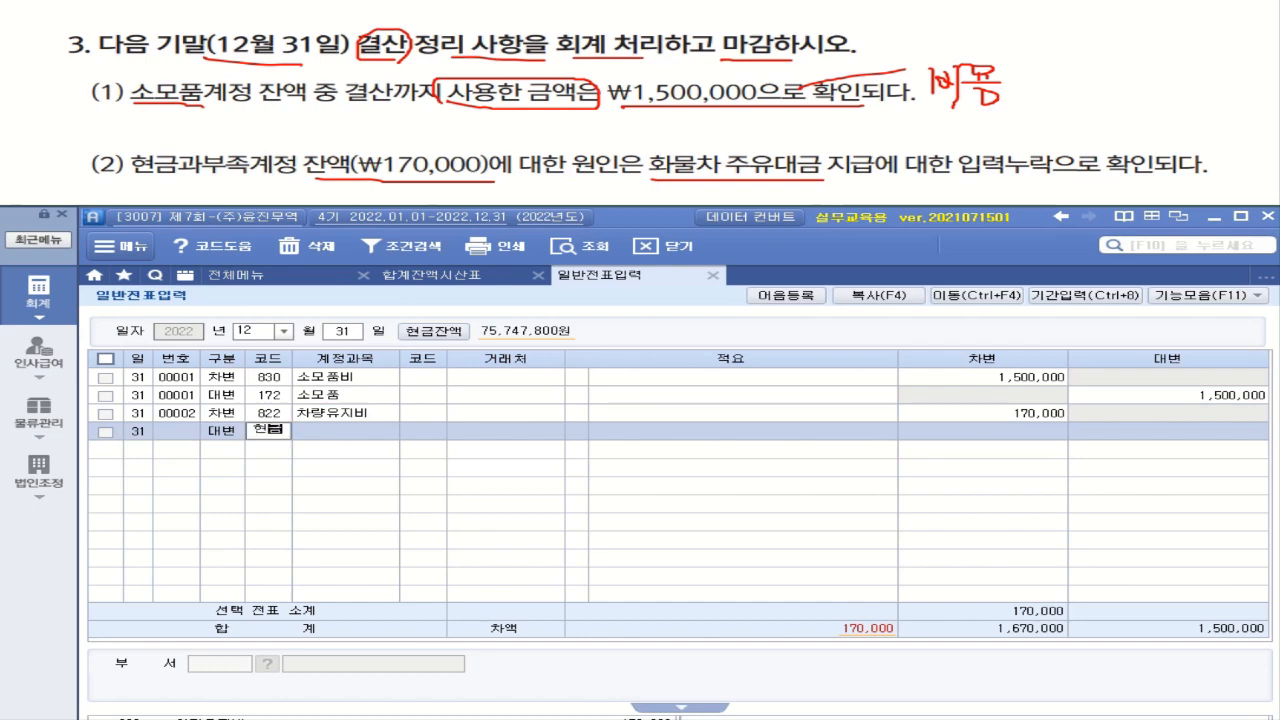
type("금")
key("Return")
key("Return")
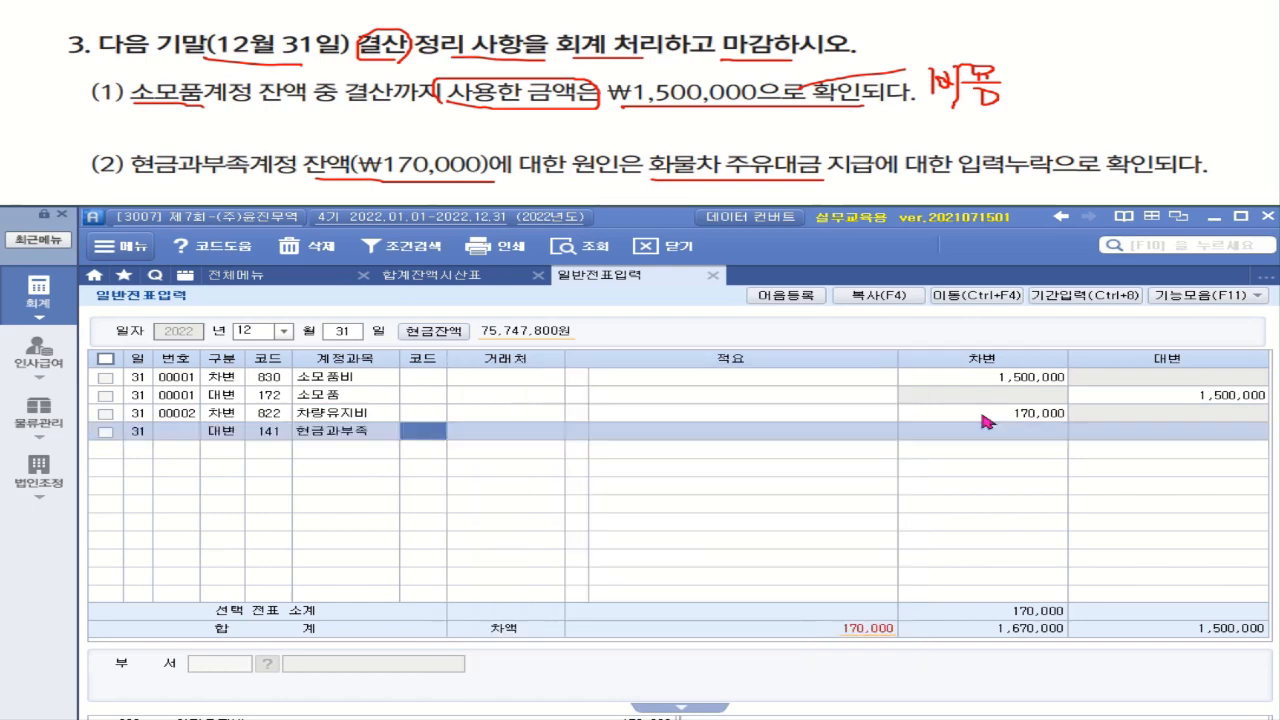
left_click(1214, 434)
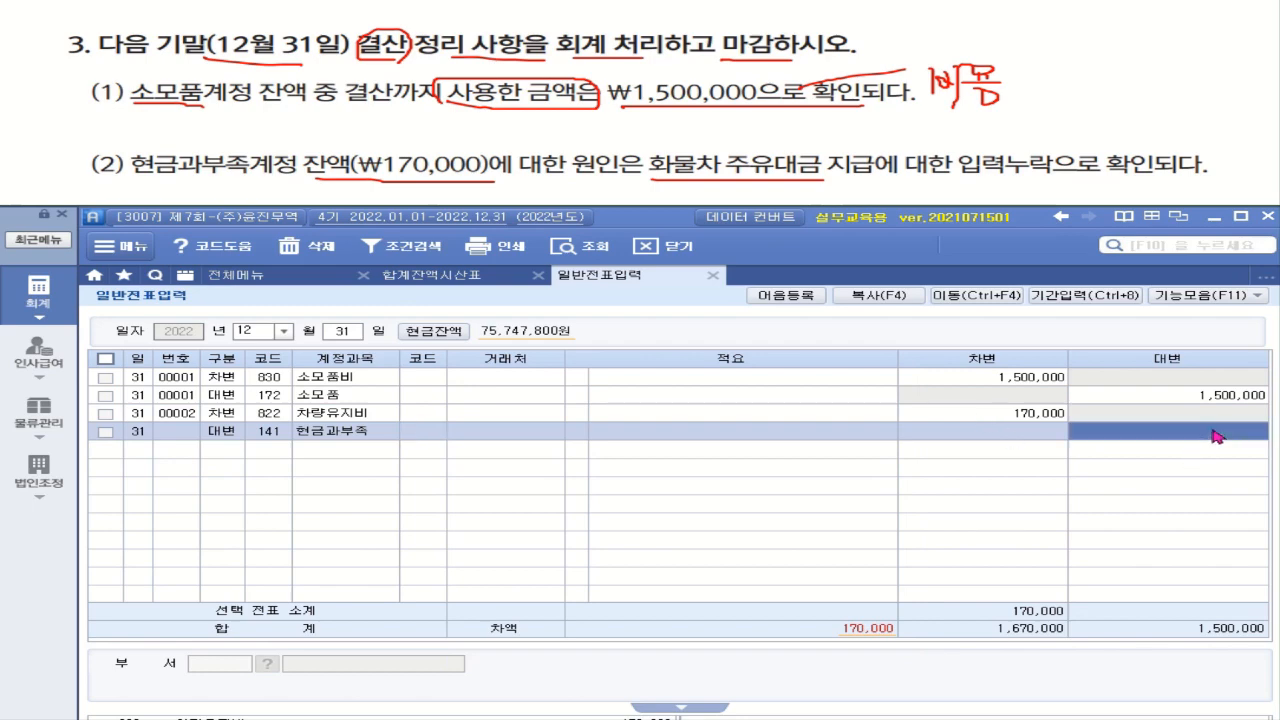
key("Return")
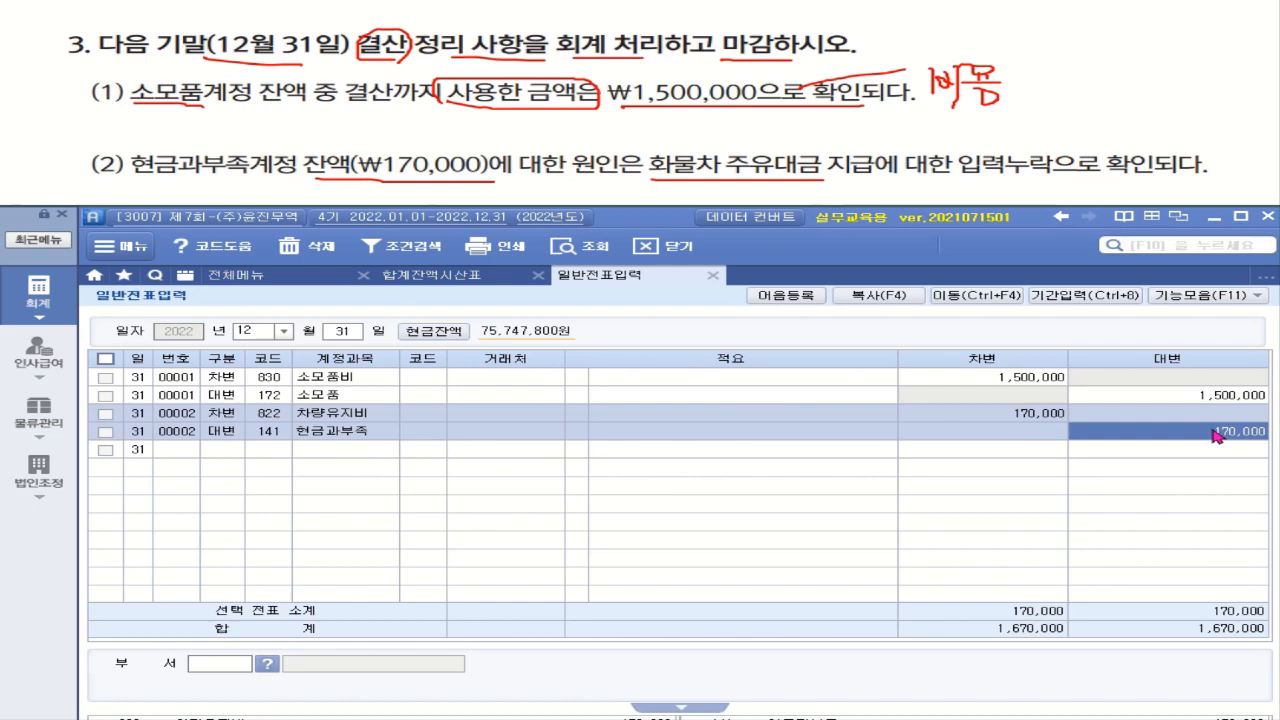
left_click(236, 449)
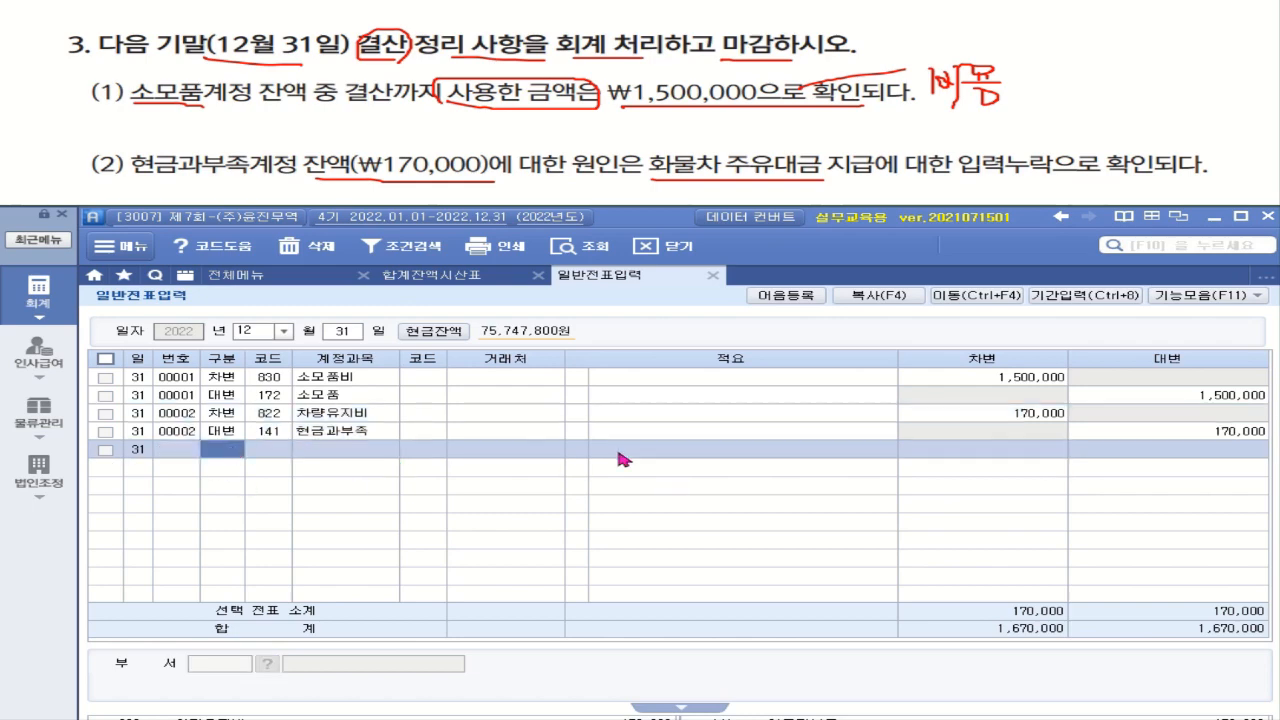
Refresh the December 31 trial balance (합계잔액시산표) and check the 현금과부족 balance.
left_click(440, 284)
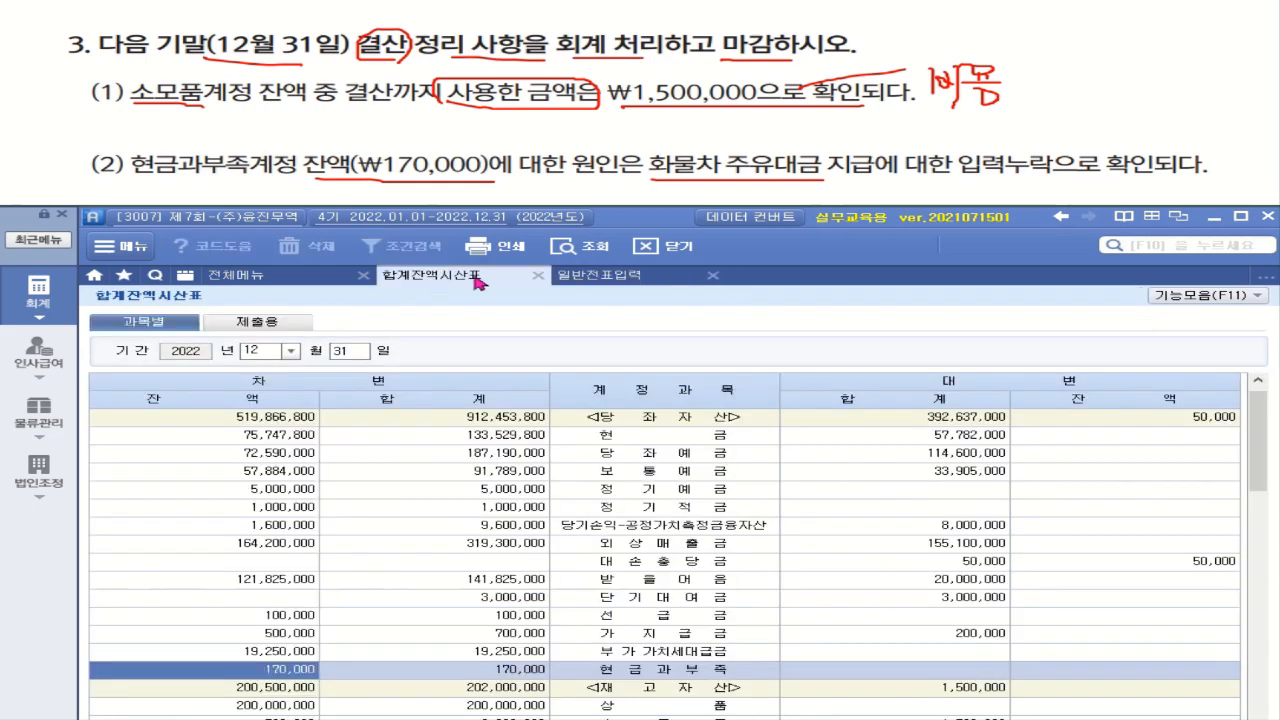
left_click(567, 245)
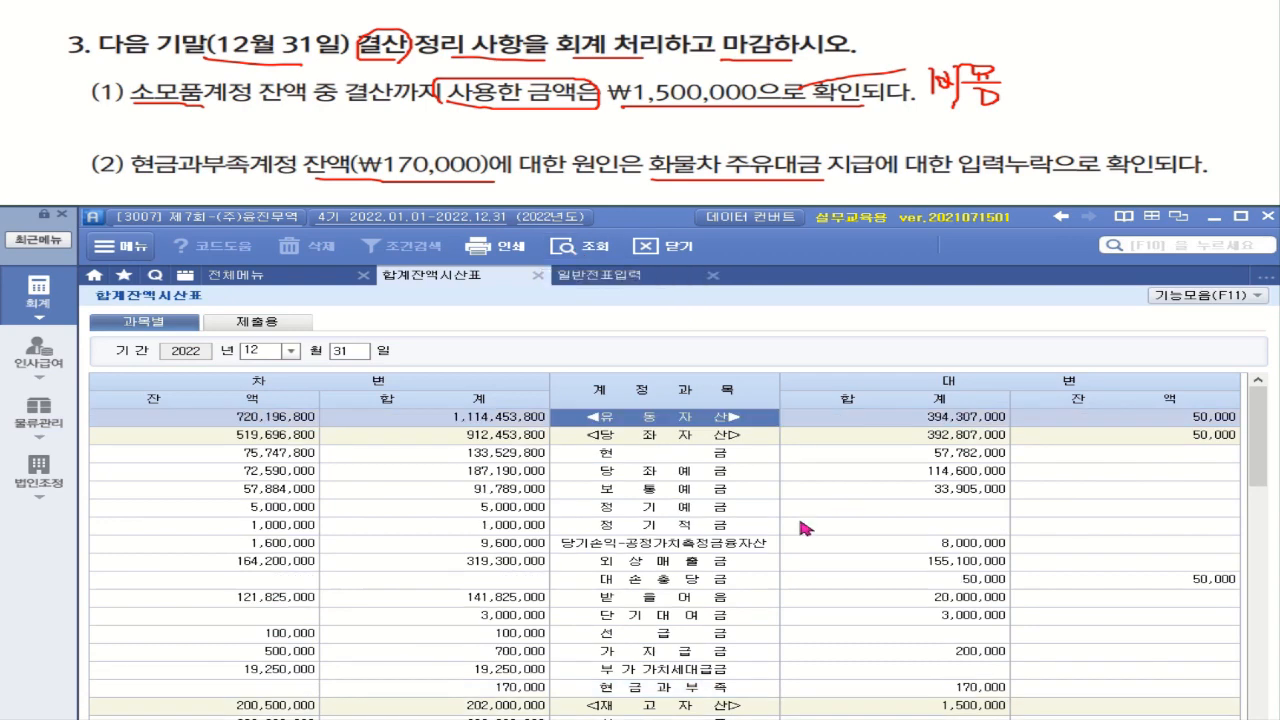
left_click(296, 689)
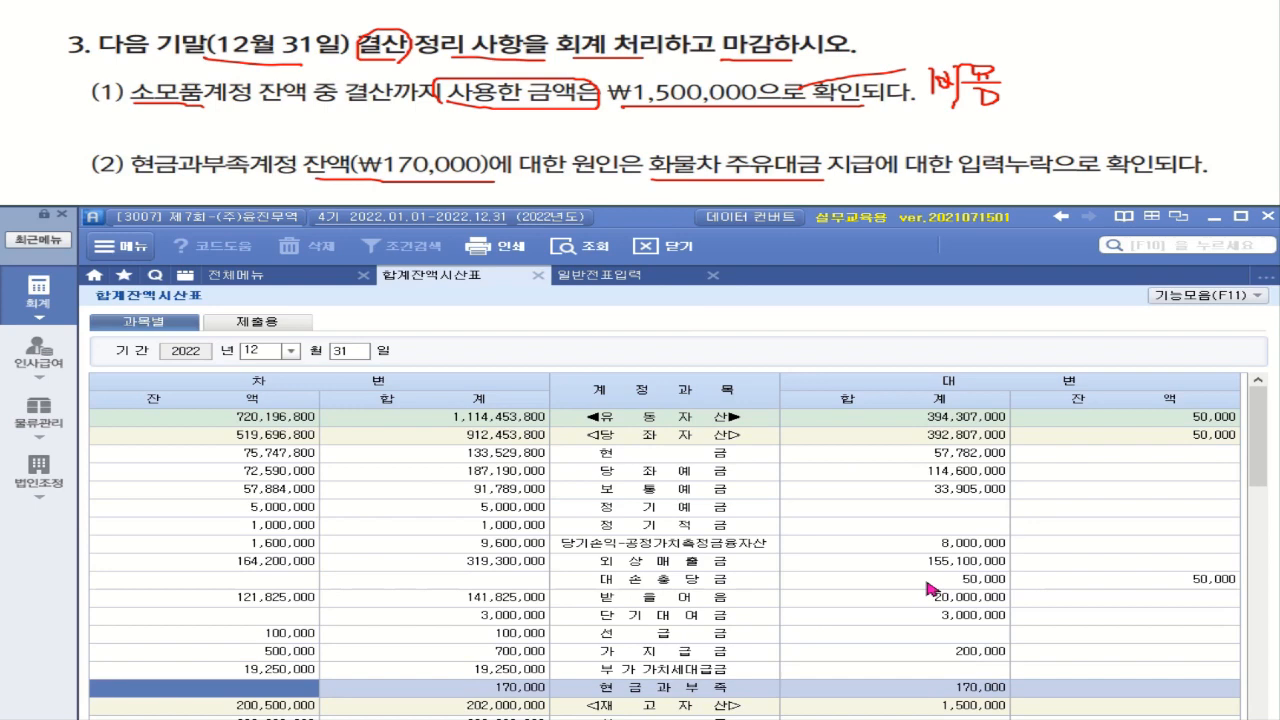
Find 차량유지비 in the trial balance, check its December 31 entry in the account ledger, and close the ledger.
scroll(928, 588, "down", 8)
scroll(928, 588, "down", 10)
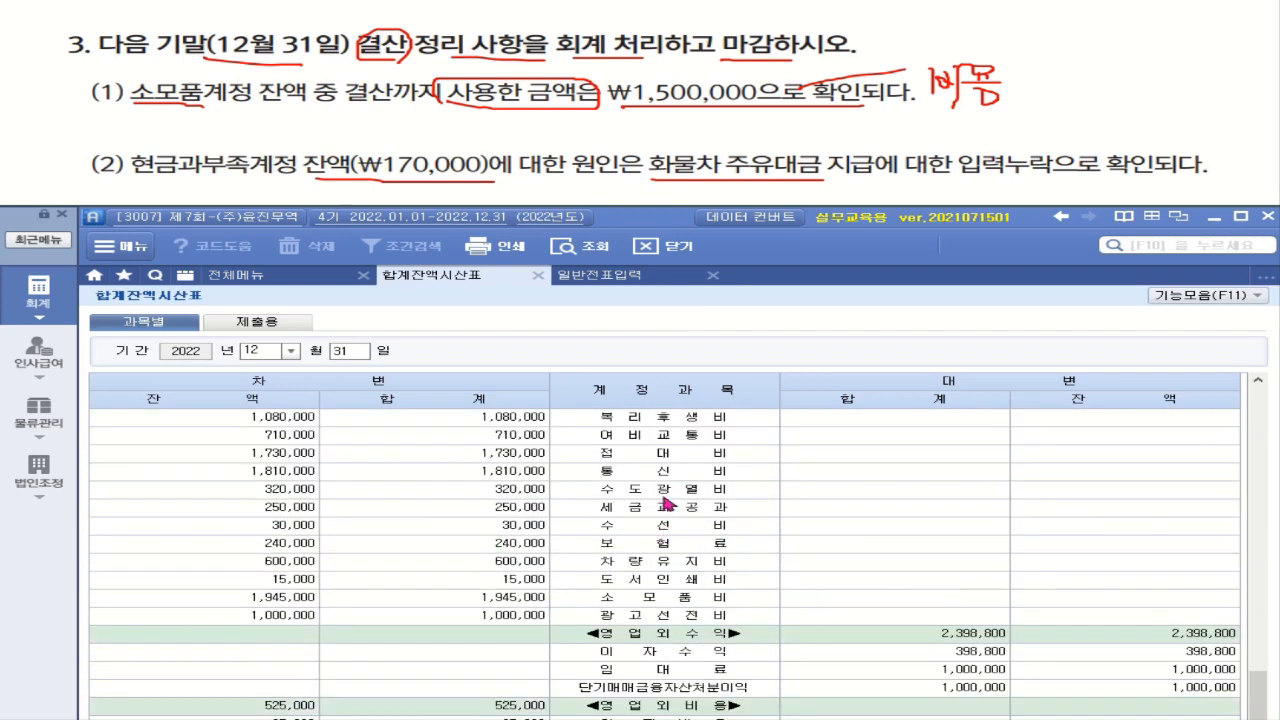
left_click(690, 566)
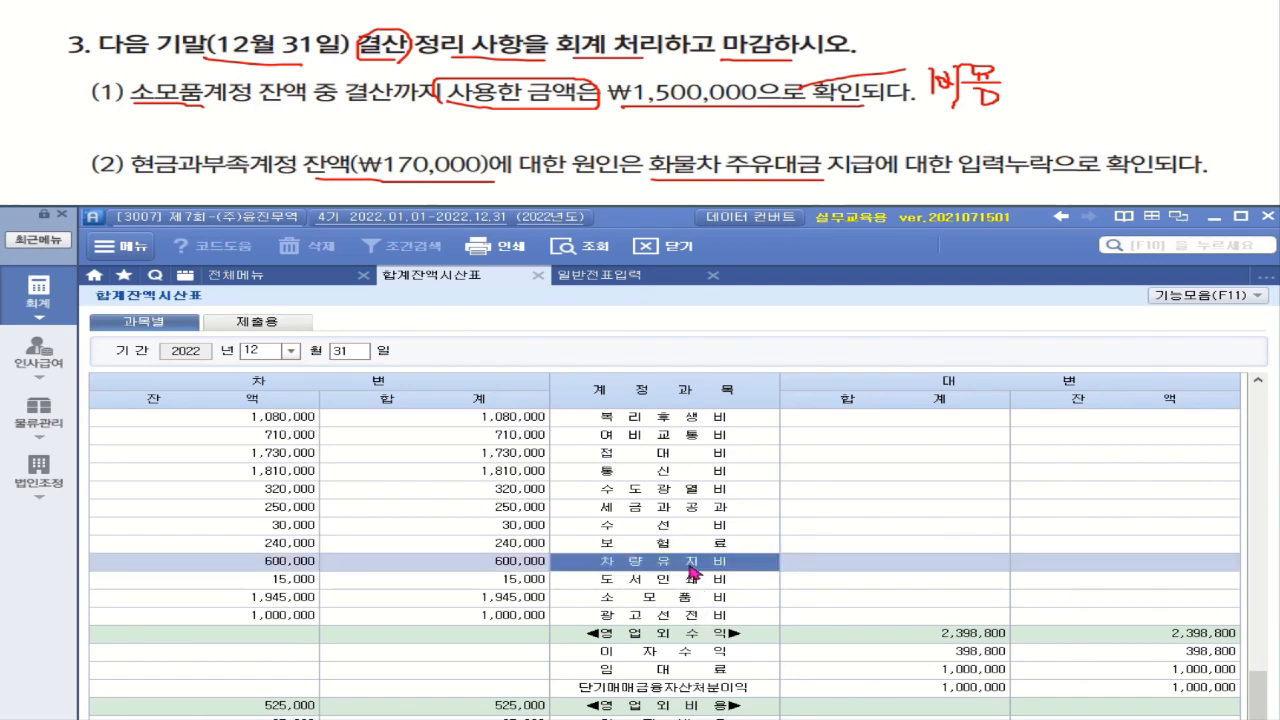
double_click(943, 557)
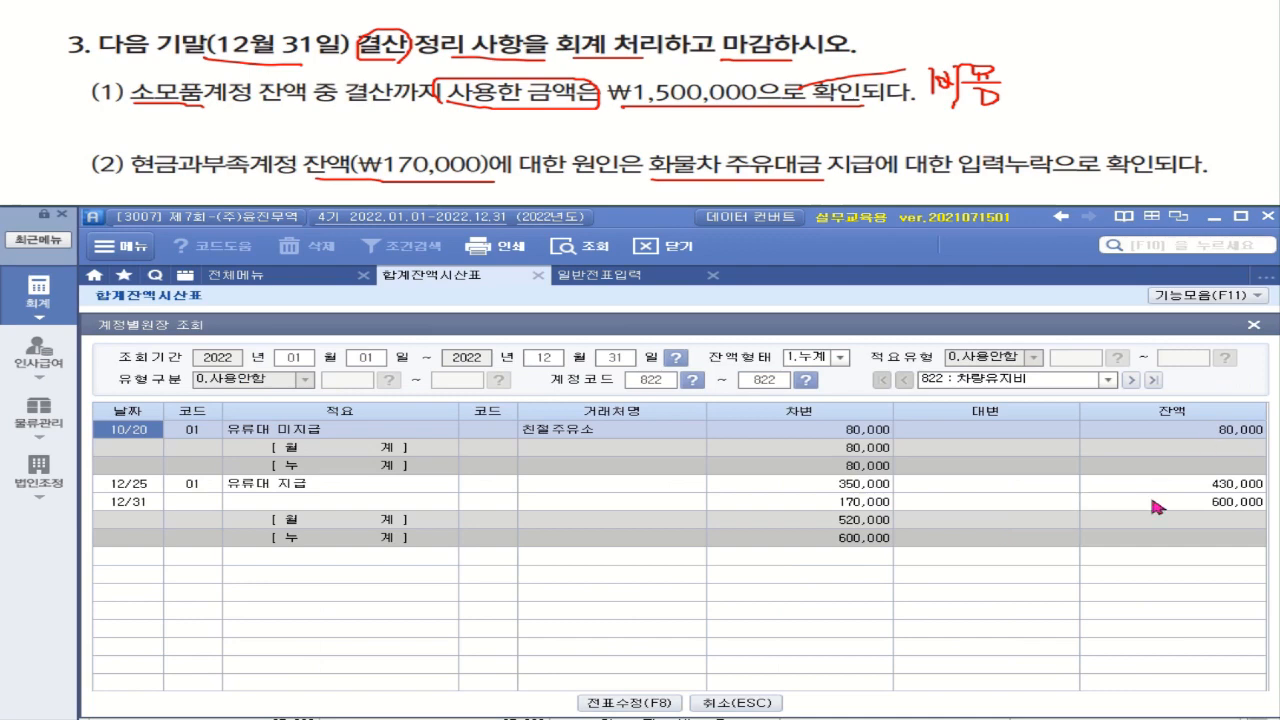
left_click(843, 503)
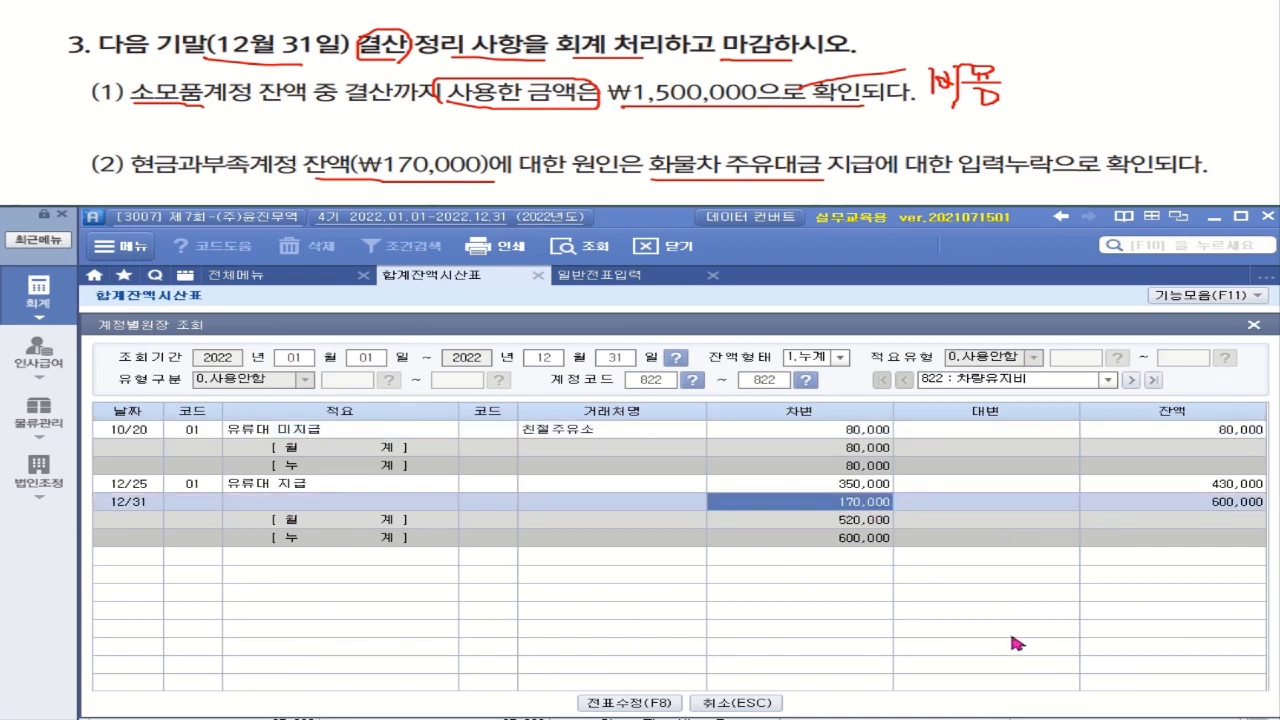
left_click(1253, 325)
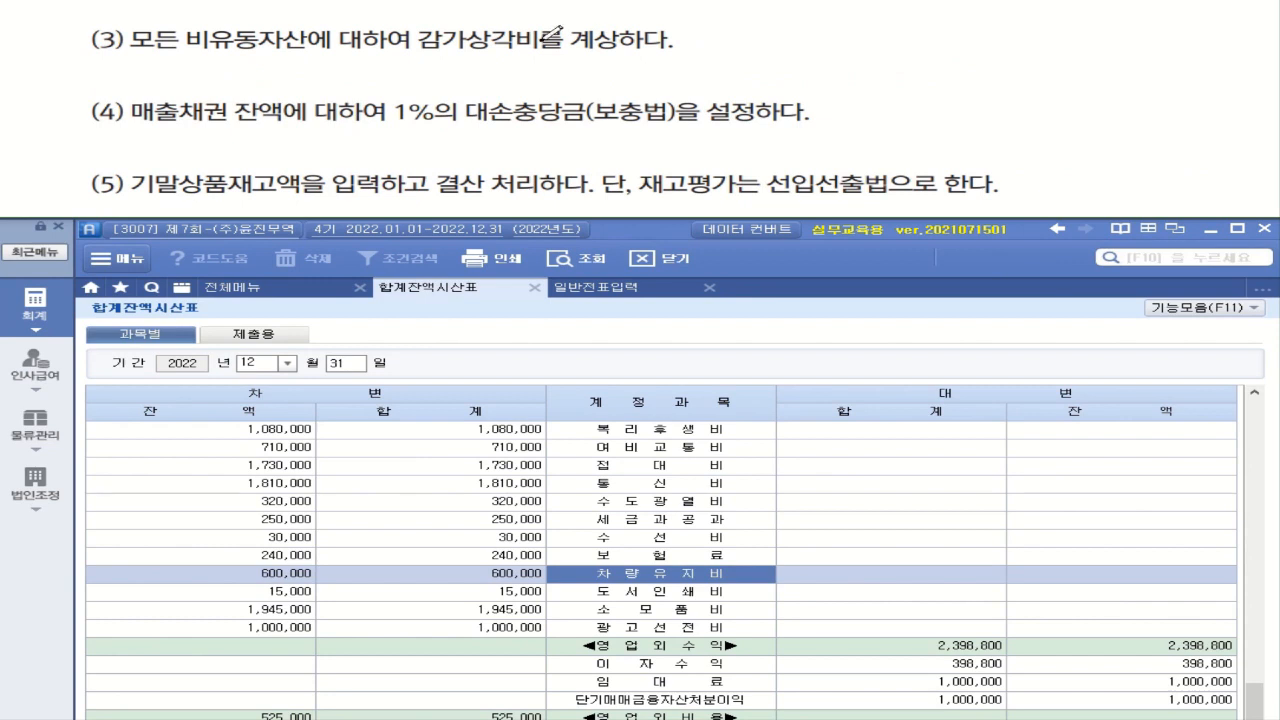
left_click_drag(420, 46, 597, 45)
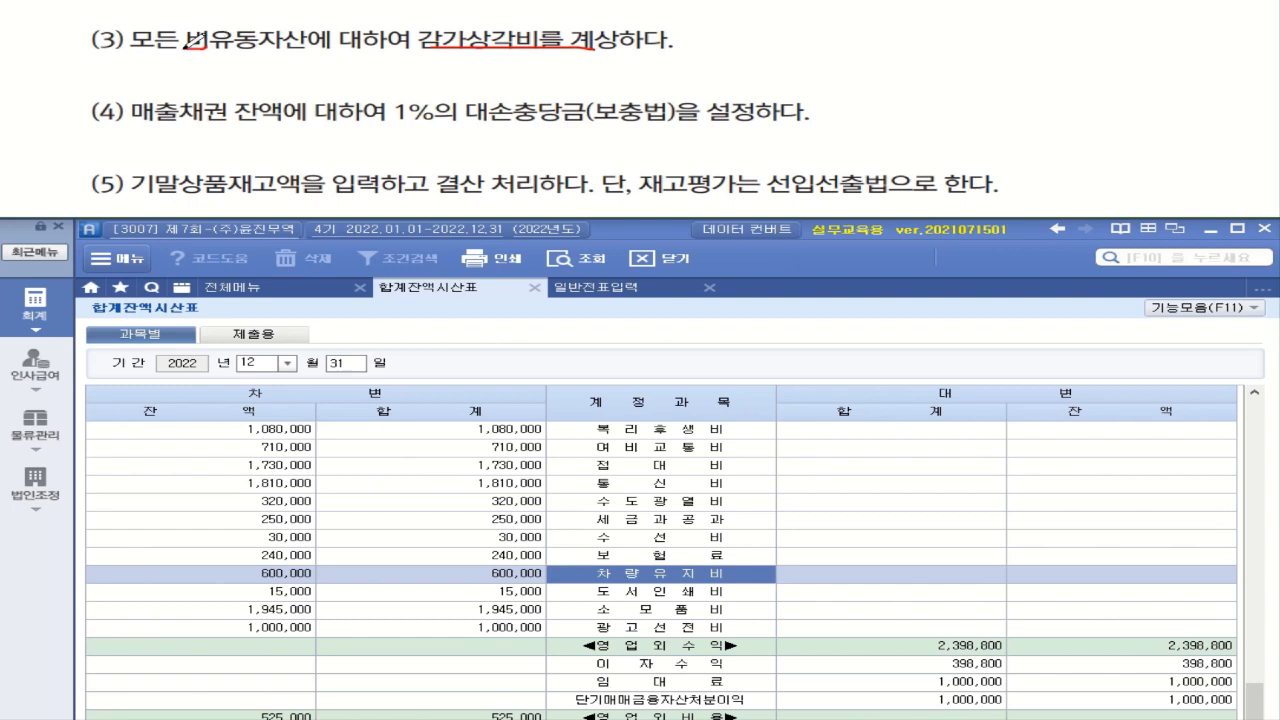
mouse_move(210, 30)
left_mouse_down()
mouse_move(184, 44)
mouse_move(206, 52)
left_mouse_up()
Open the tangible asset summary (유형자산총괄) in 원가경비별감가상각명세서 for all expense types and check the current-year depreciation of 건물.
left_click(42, 312)
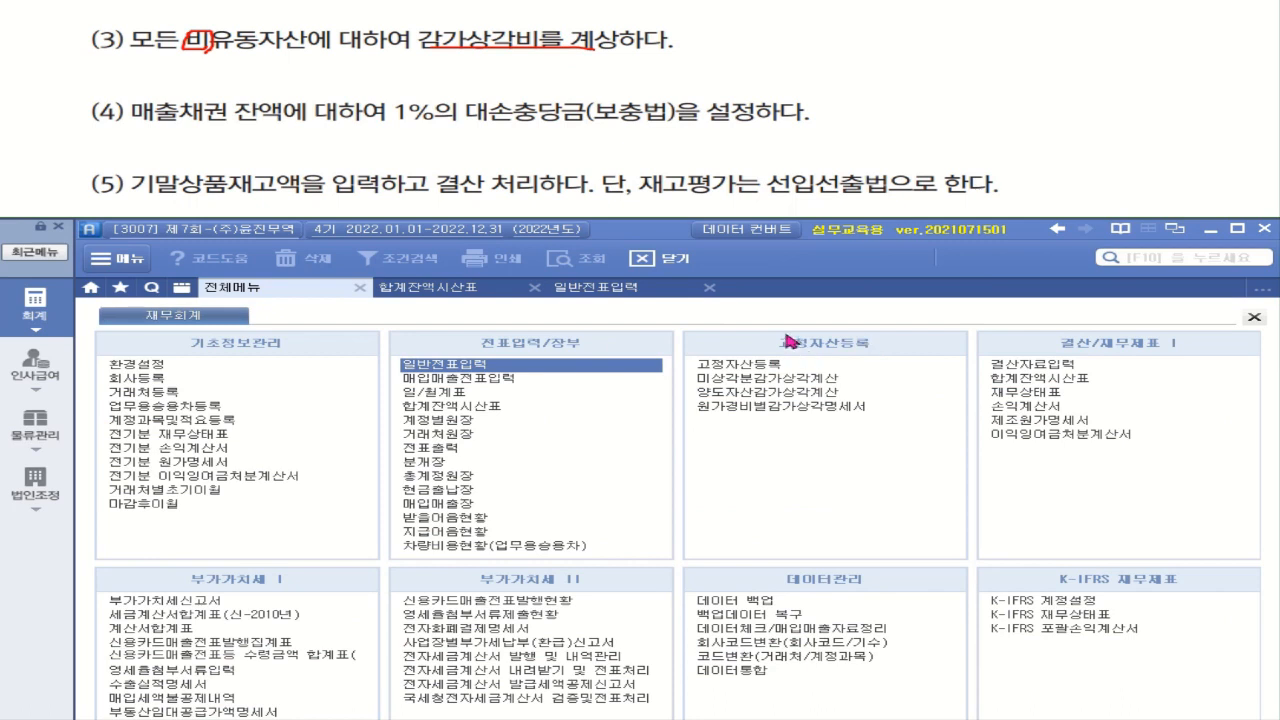
left_click(802, 413)
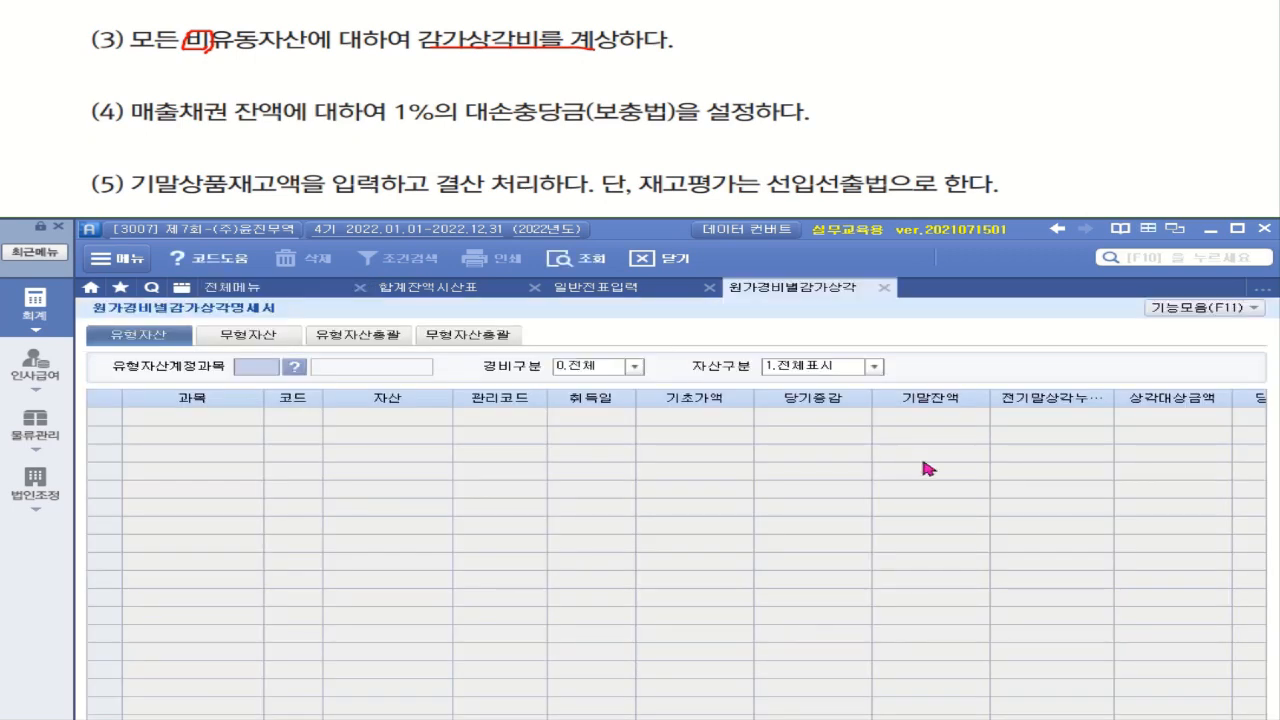
left_click(358, 335)
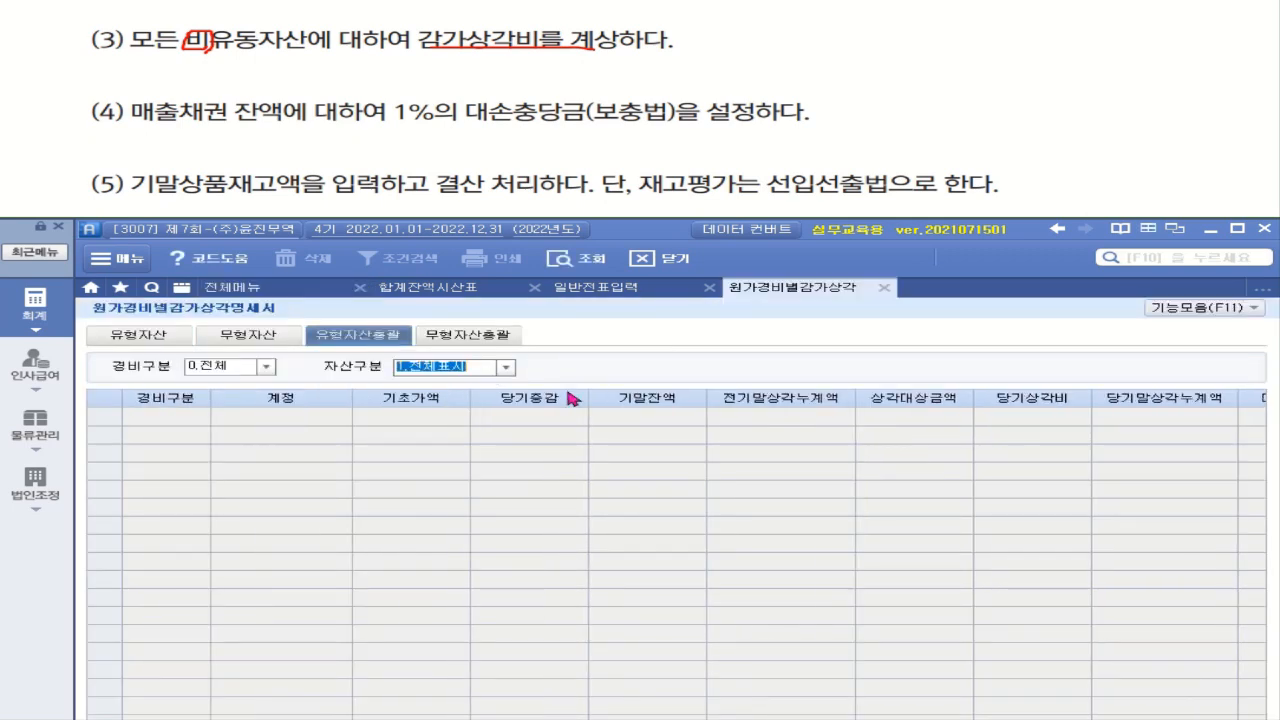
key("Return")
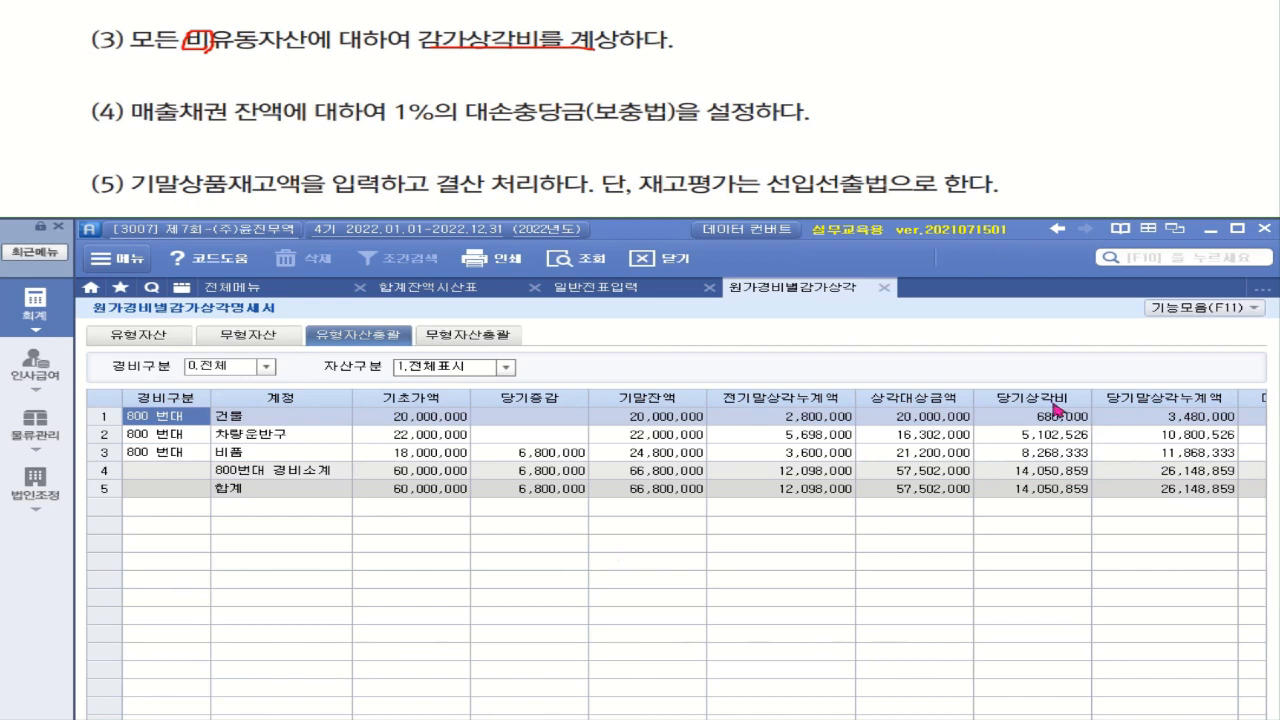
left_click(1060, 415)
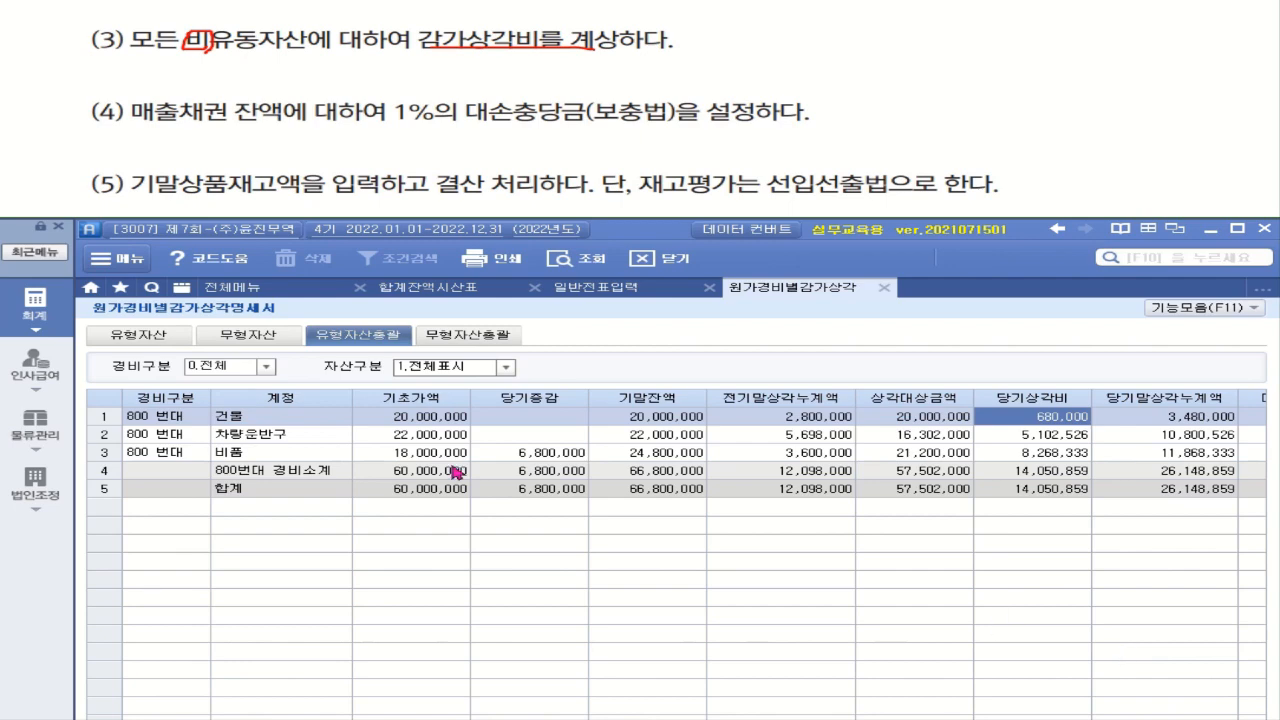
Open closing data entry (결산자료입력) for the period January to December 2022 and accept the cost-of-sales selection without entering a code.
left_click(242, 290)
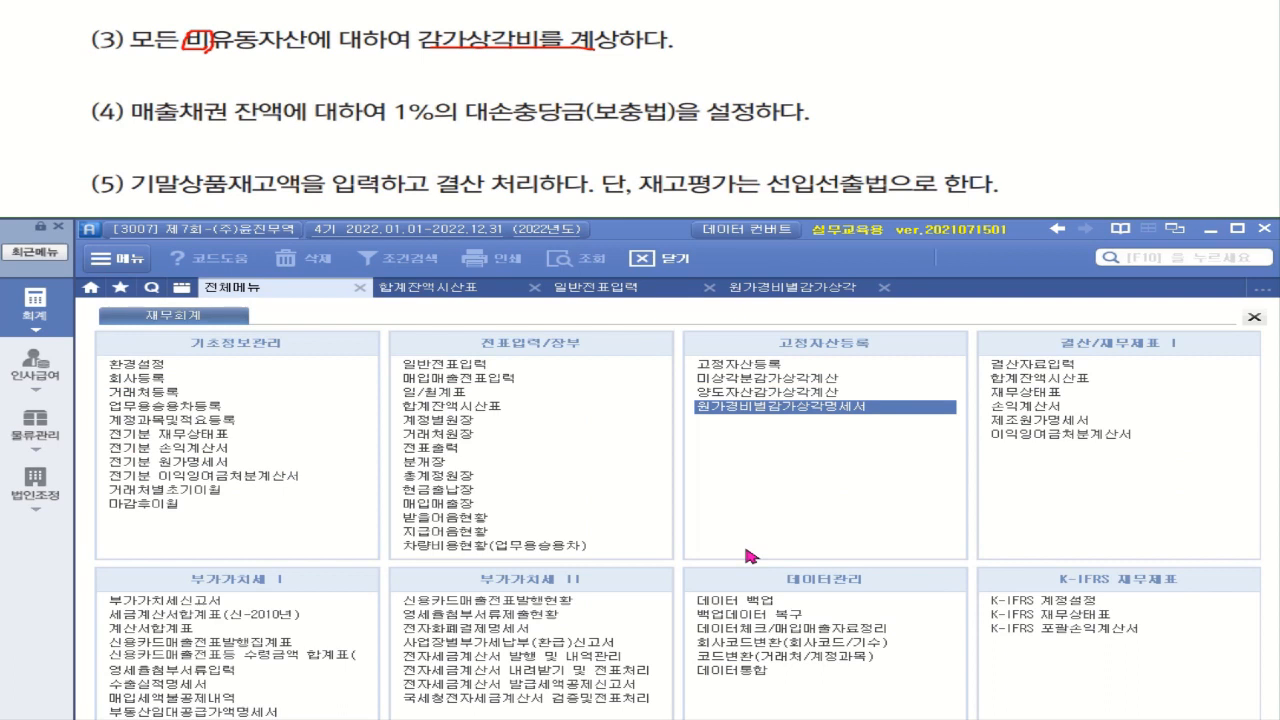
left_click(1062, 364)
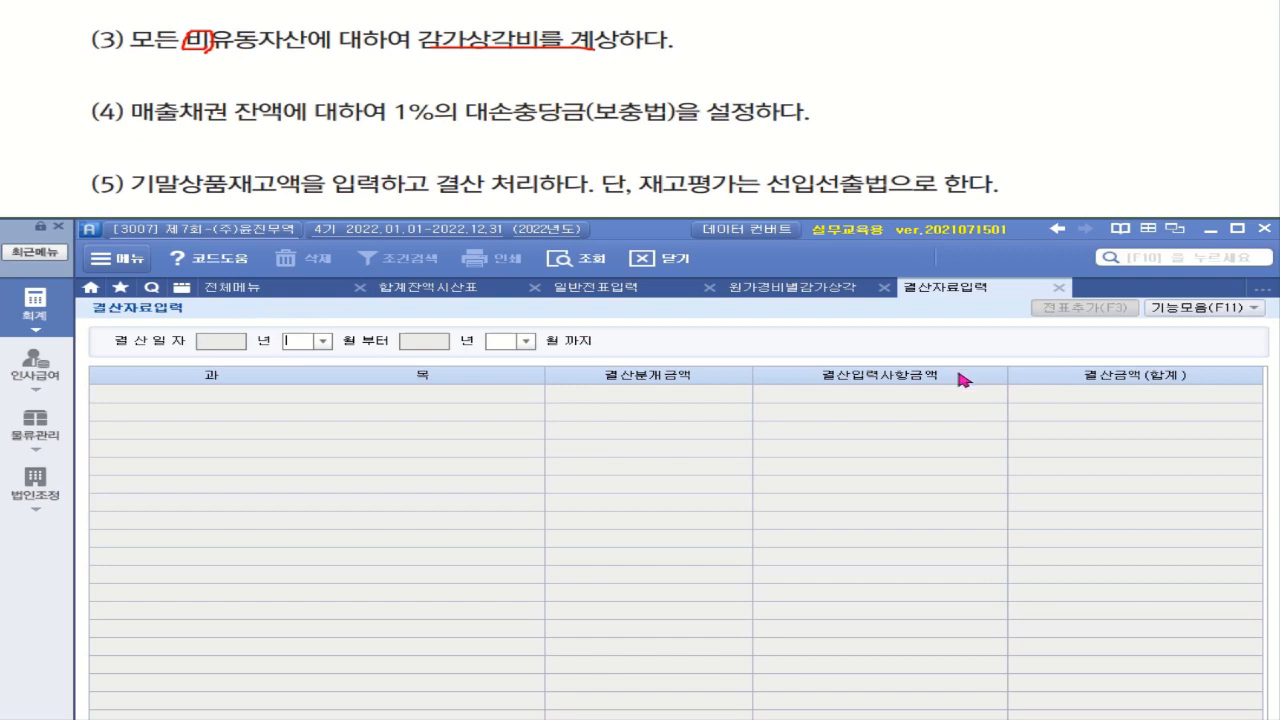
left_click(322, 341)
left_click(330, 357)
left_click(498, 343)
left_click(510, 494)
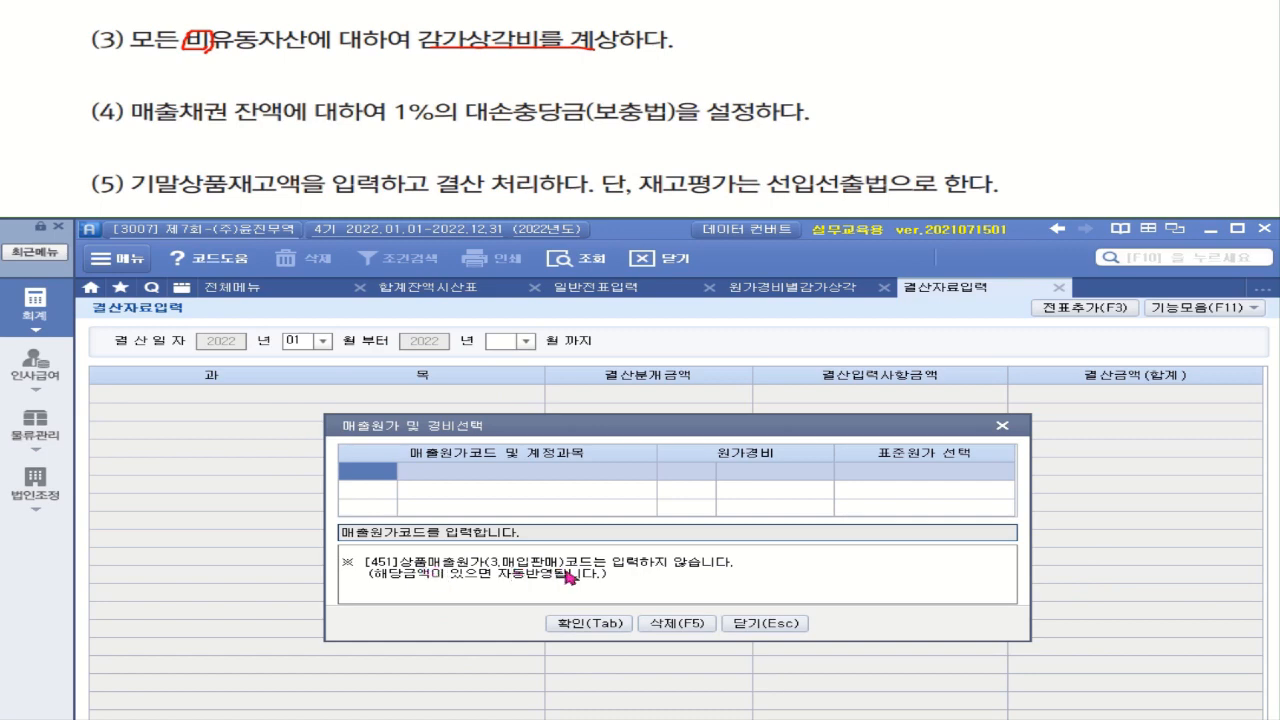
left_click(590, 623)
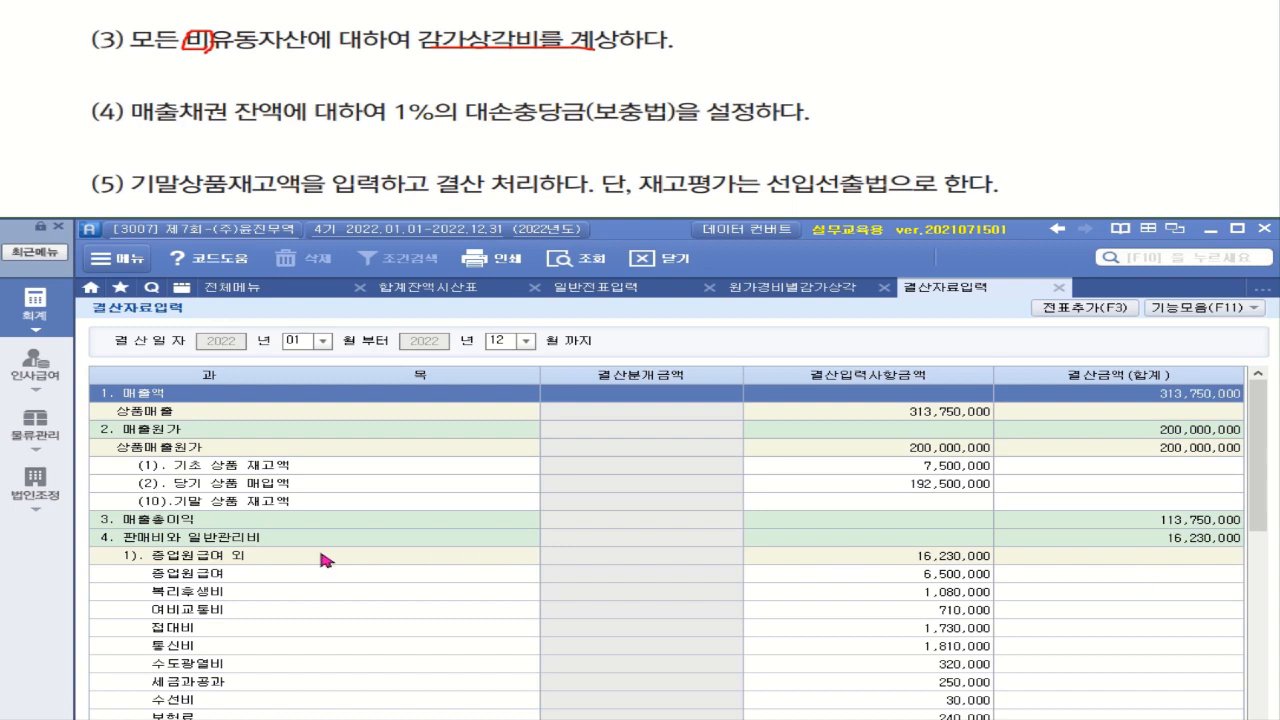
Enter 680,000 as the closing amount for 건물 under 감가상각비.
left_click_drag(1250, 497, 1256, 640)
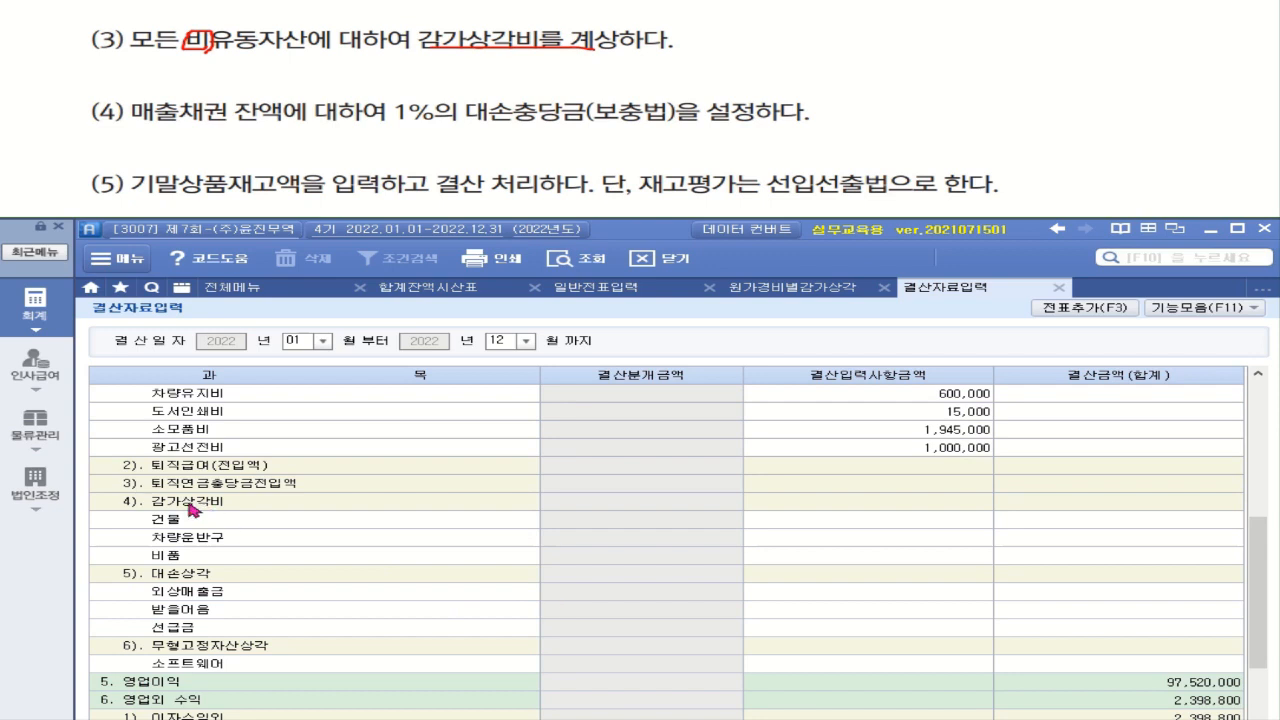
left_click(898, 521)
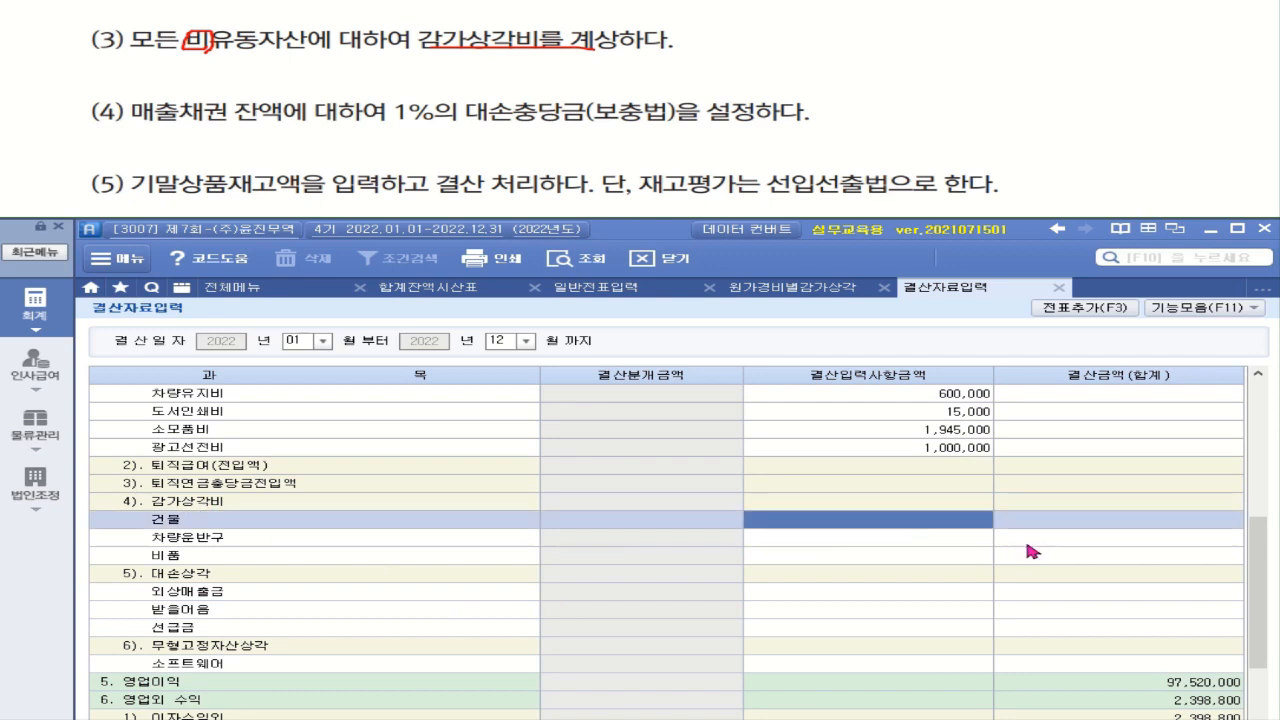
type("680000")
key("Return")
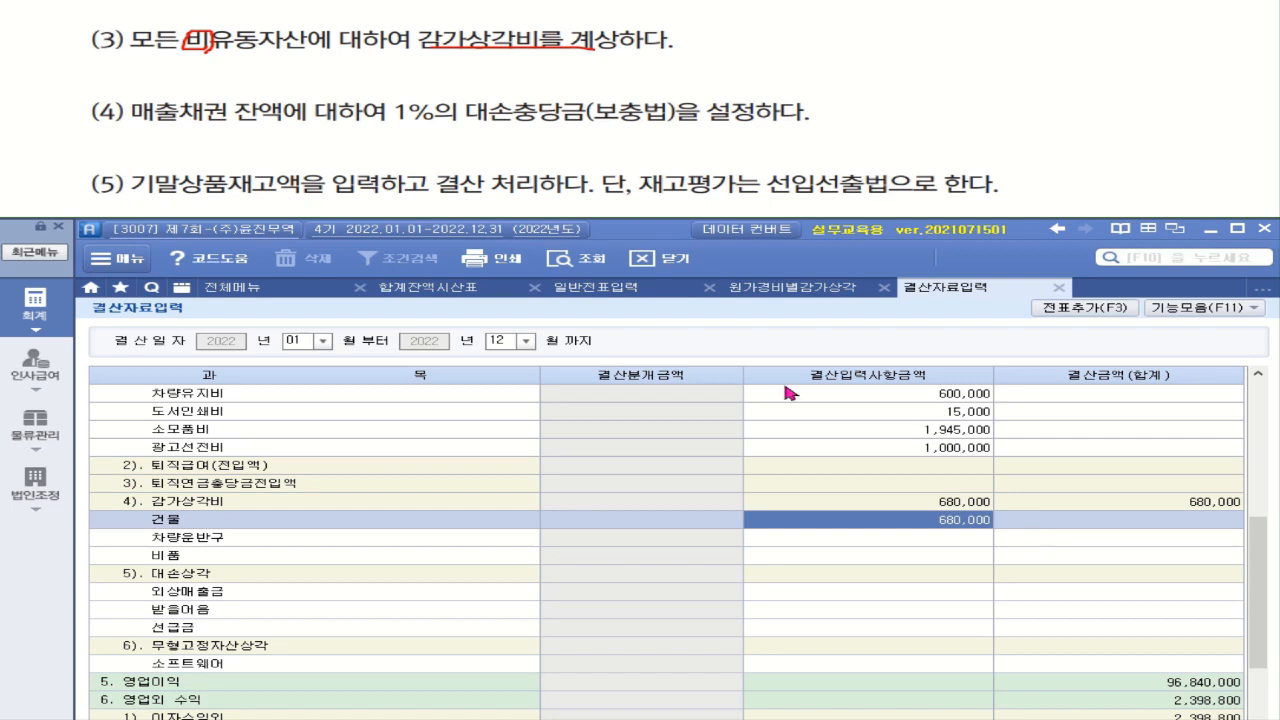
Look up the current-year depreciation of 차량운반구 in the tangible asset summary and enter 5,102,526 for it under 감가상각비 in 결산자료입력.
left_click(790, 288)
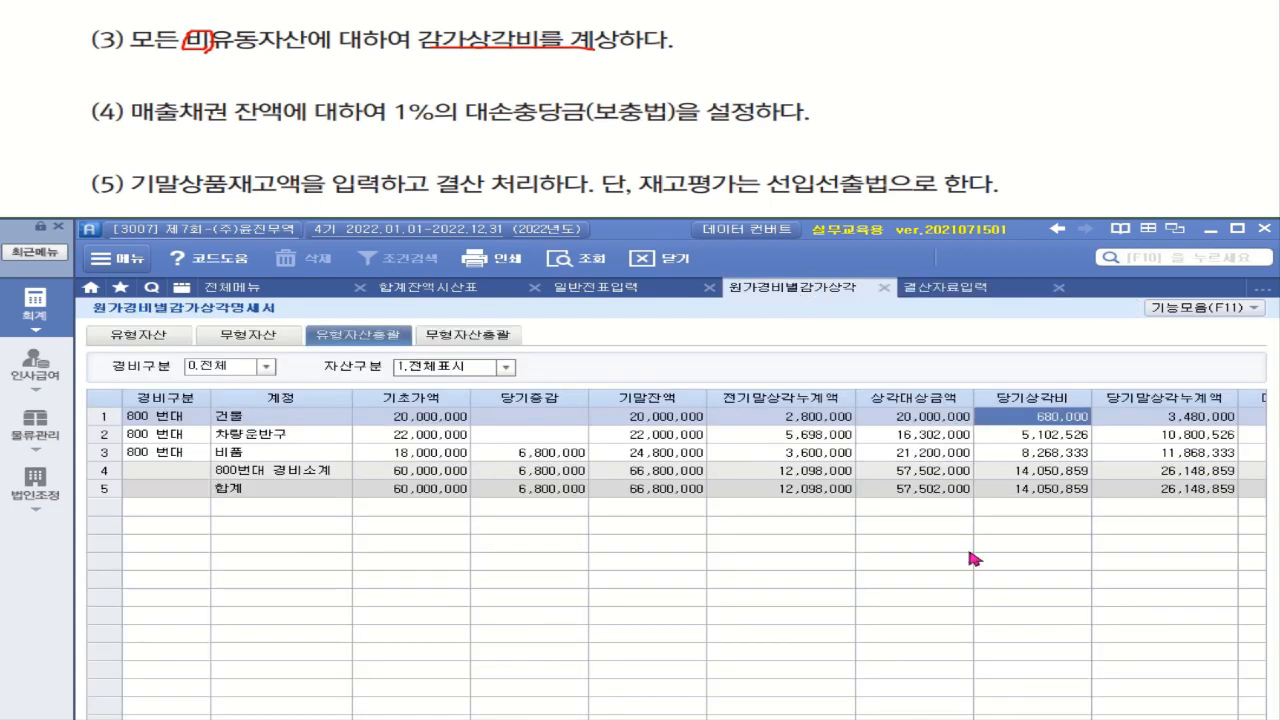
left_click(1042, 436)
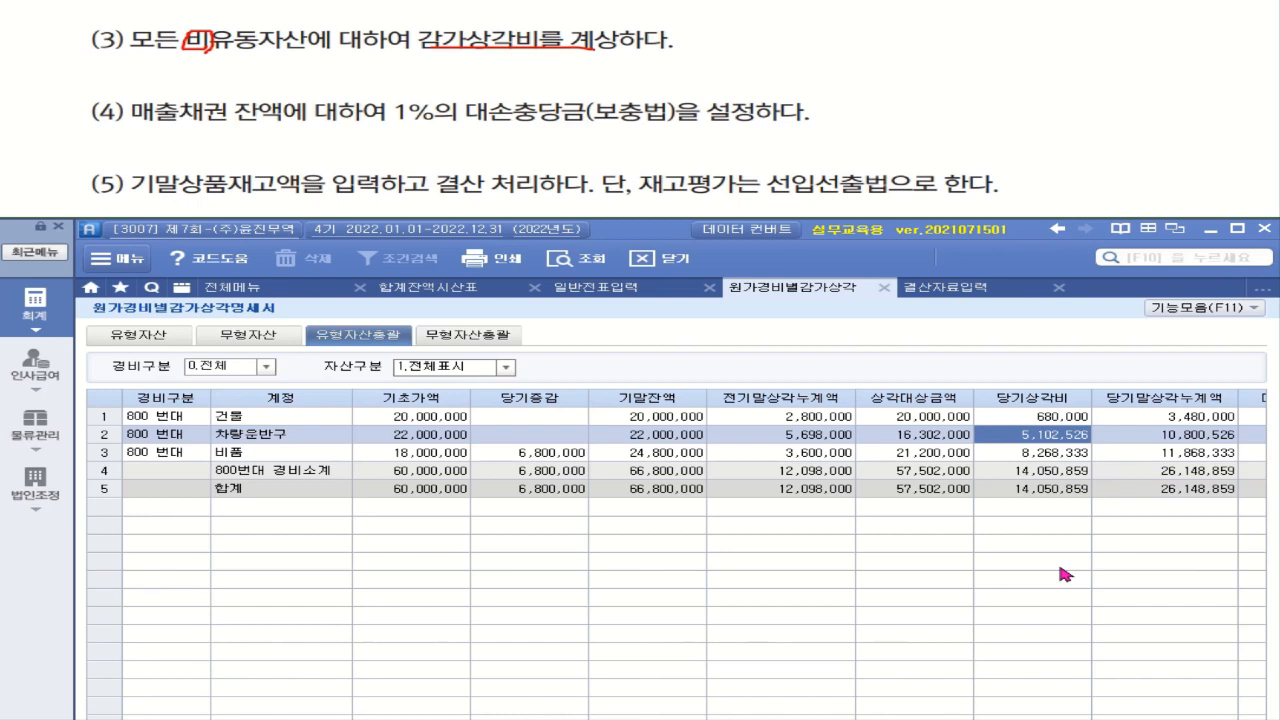
left_click(945, 287)
left_click(972, 541)
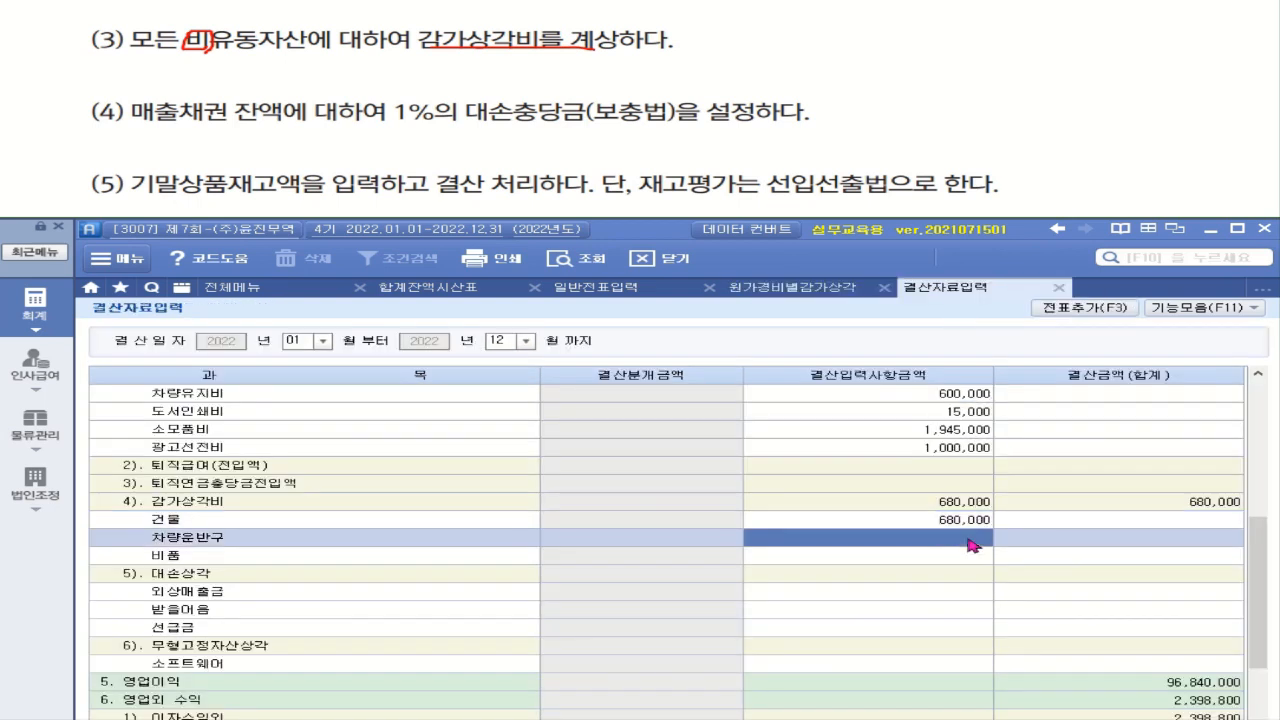
type("5,102,526")
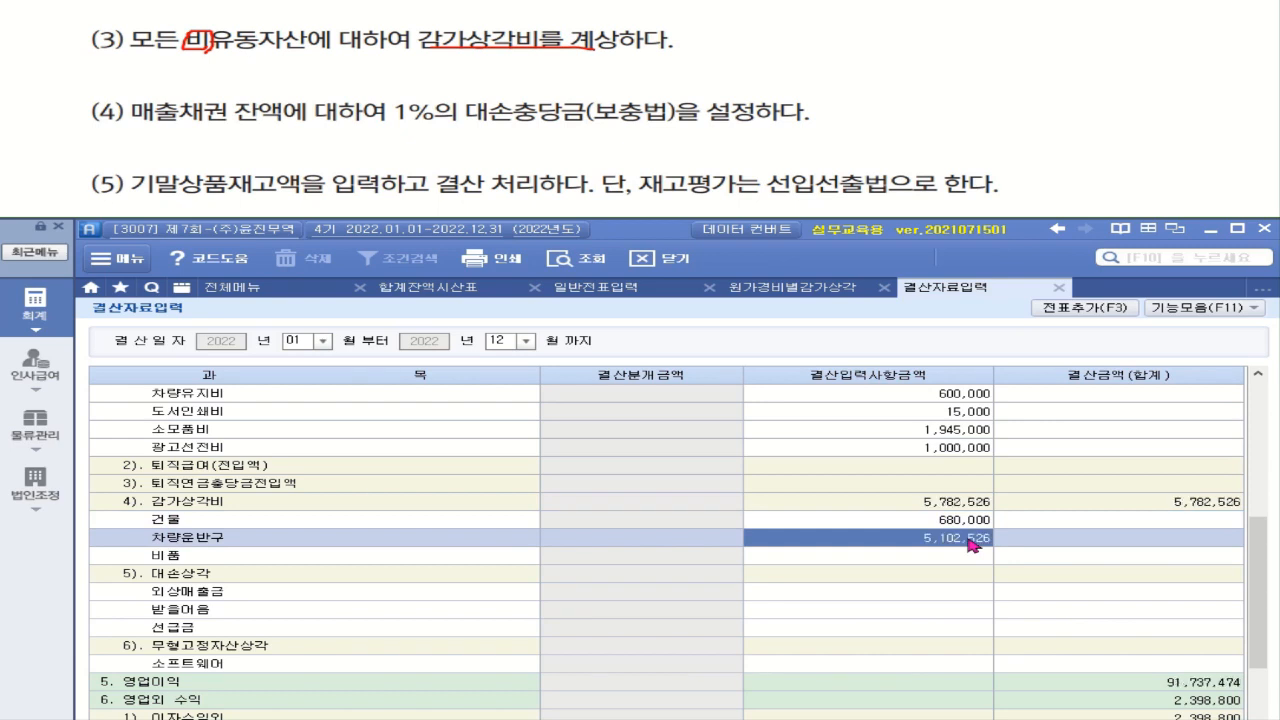
Look up the current-year depreciation of 비품 in the tangible asset summary and enter 8,268,333 for it under 감가상각비 in 결산자료입력.
left_click(818, 296)
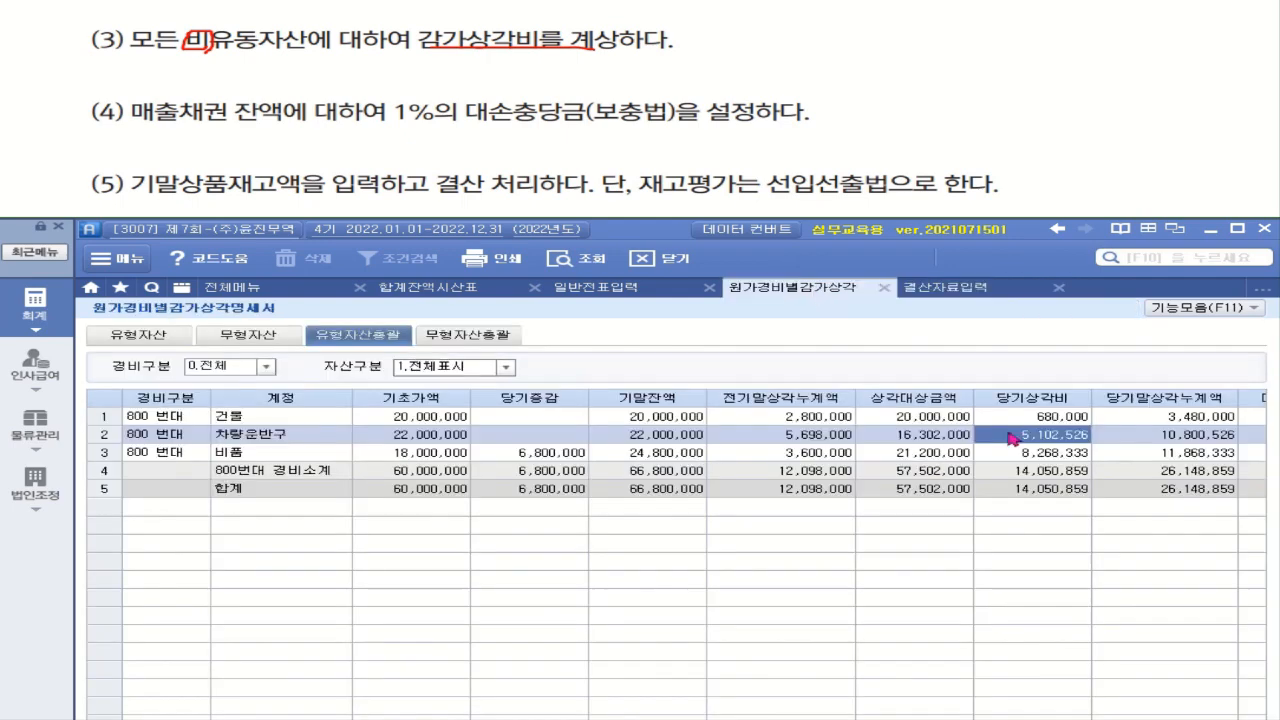
left_click(1042, 458)
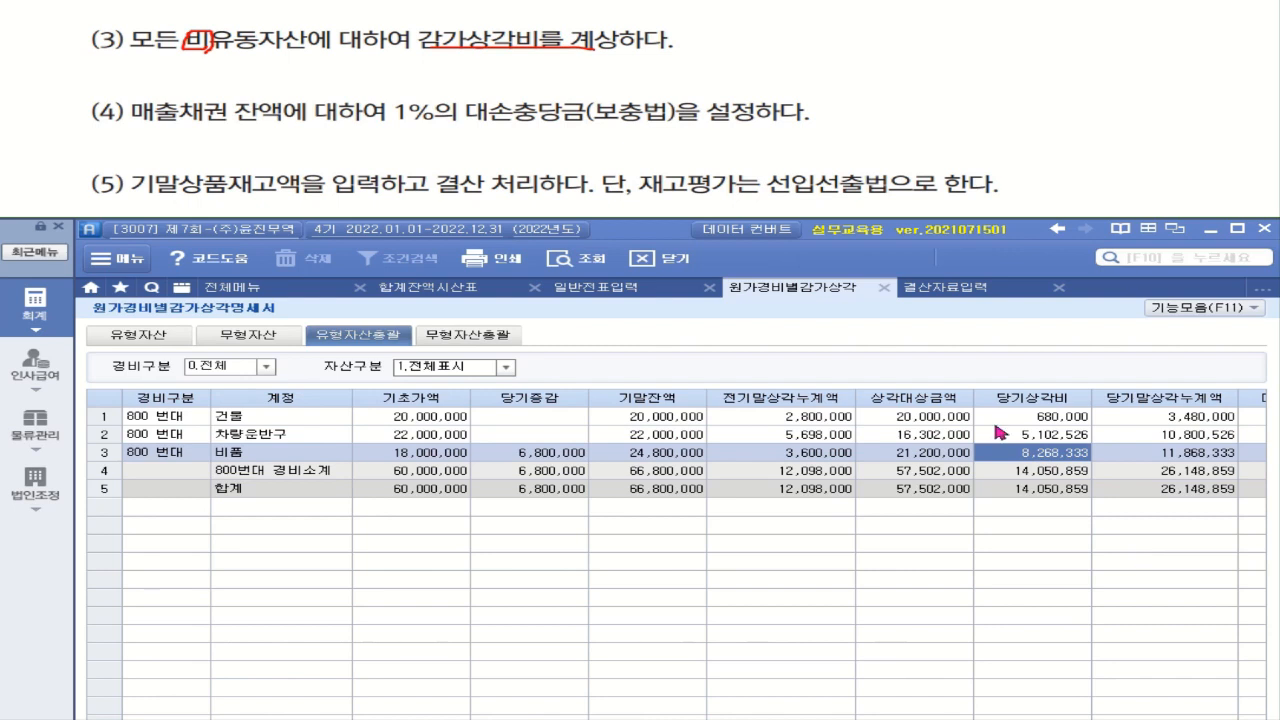
left_click(940, 292)
left_click(967, 560)
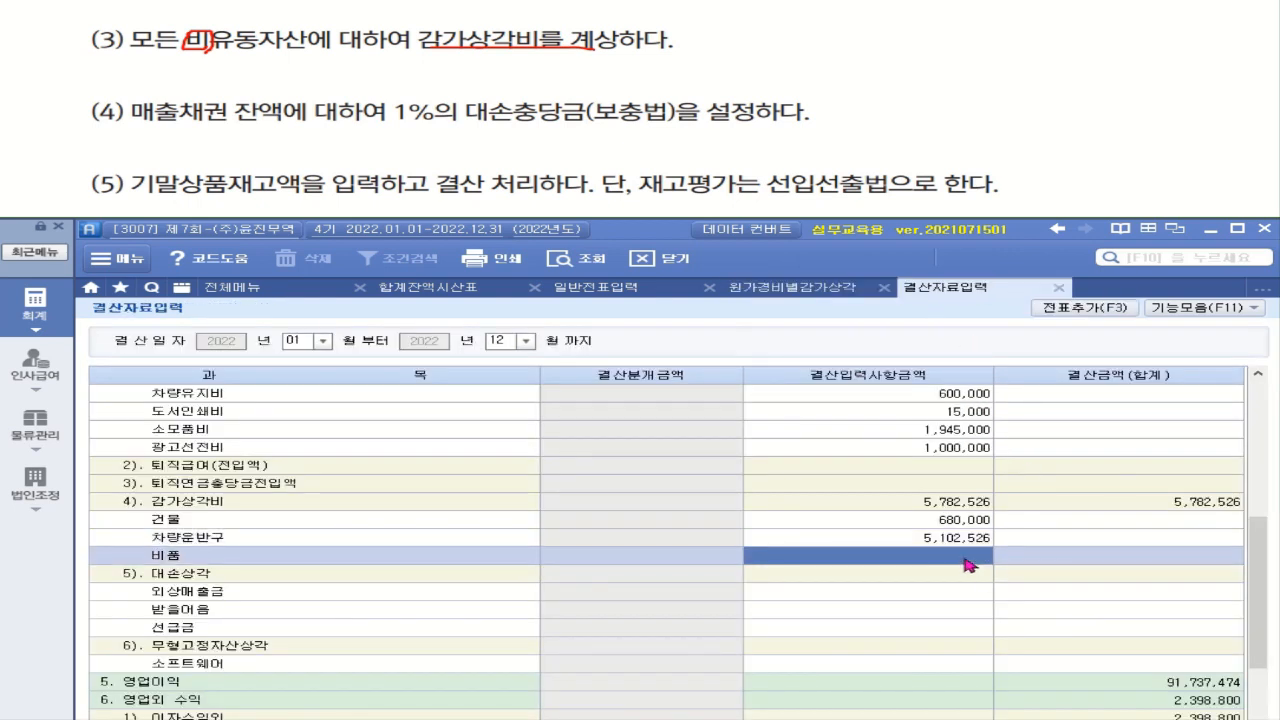
type("8,268,333")
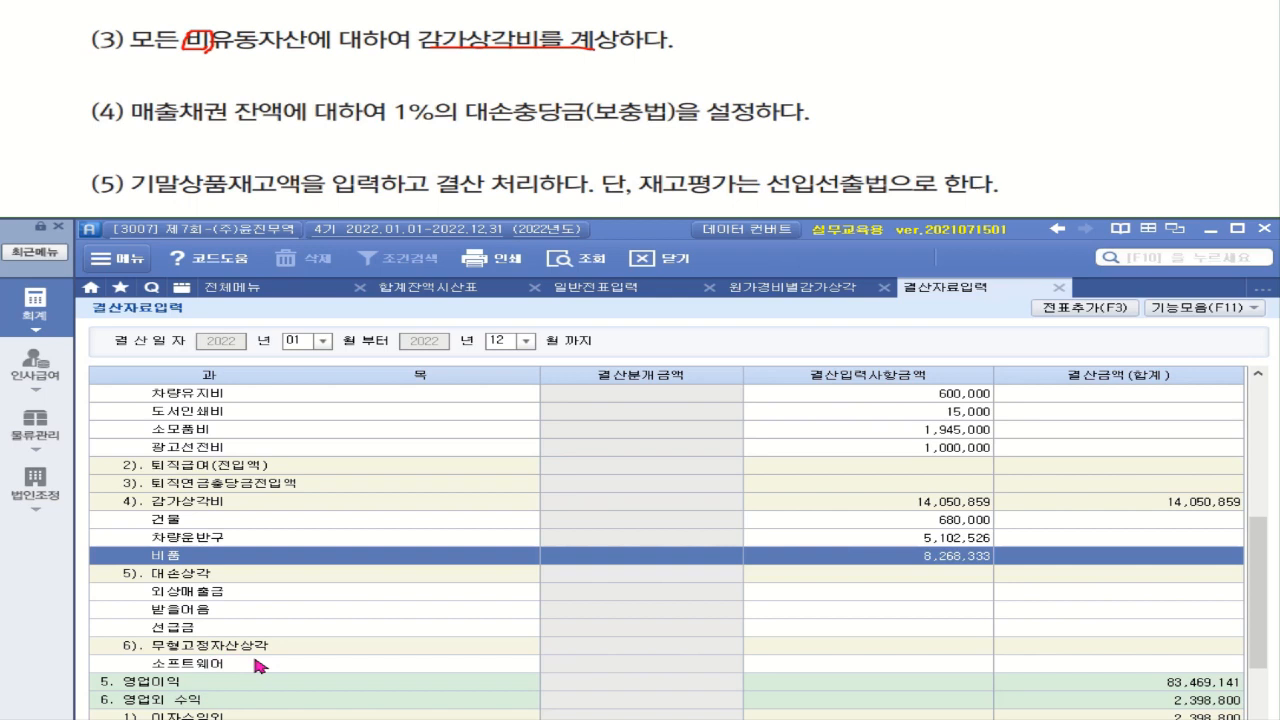
Open the intangible asset summary (무형자산총괄) for all expense types and check the current-year amortization of 소프트웨어.
left_click(818, 292)
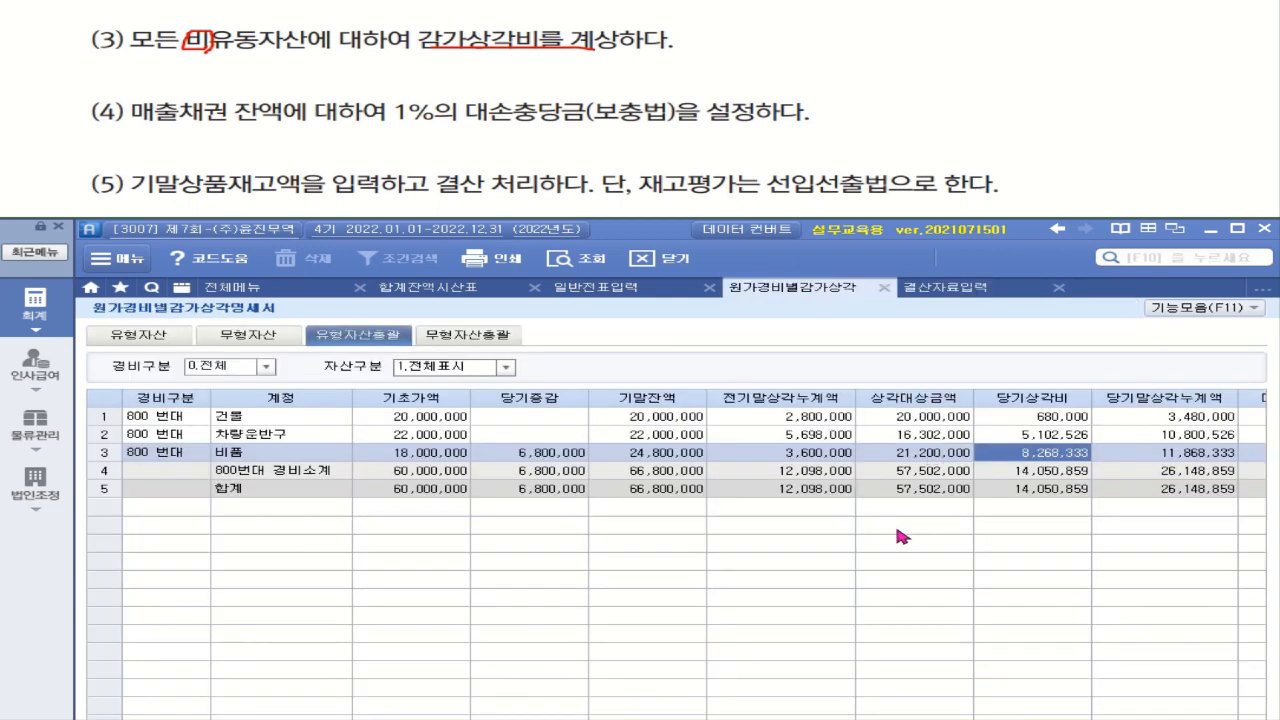
left_click(483, 336)
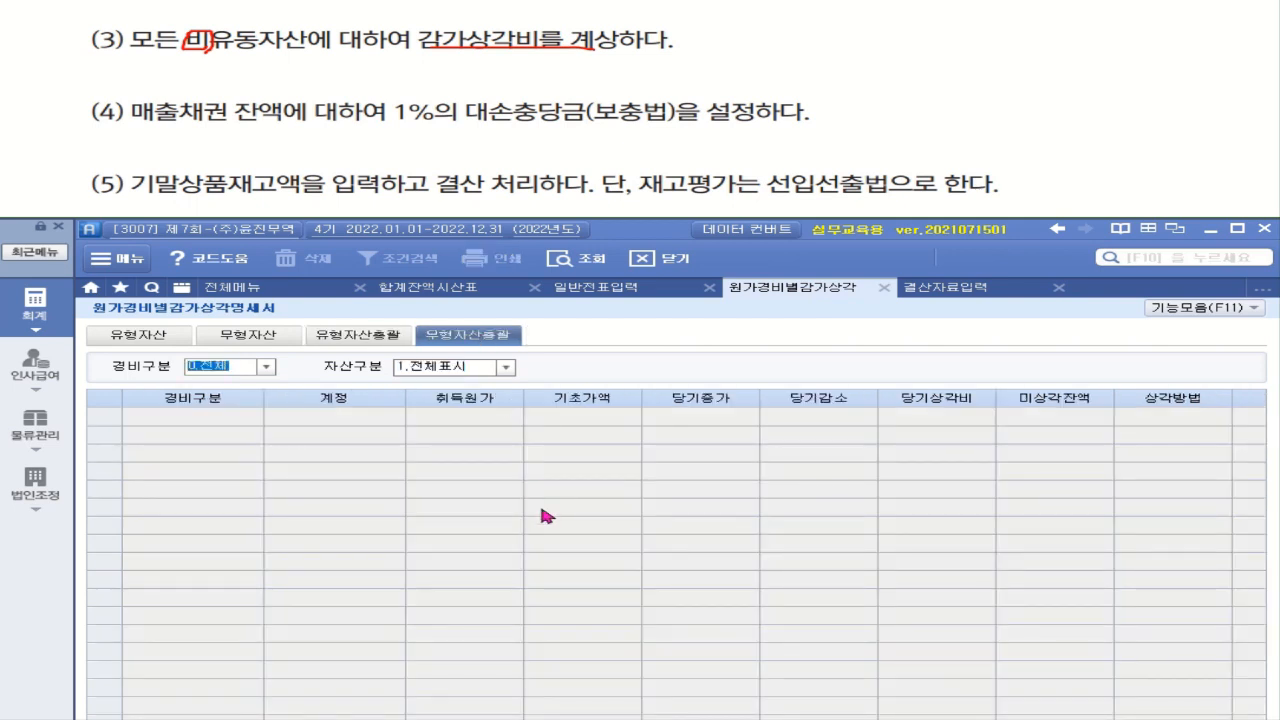
key("Return")
key("Return")
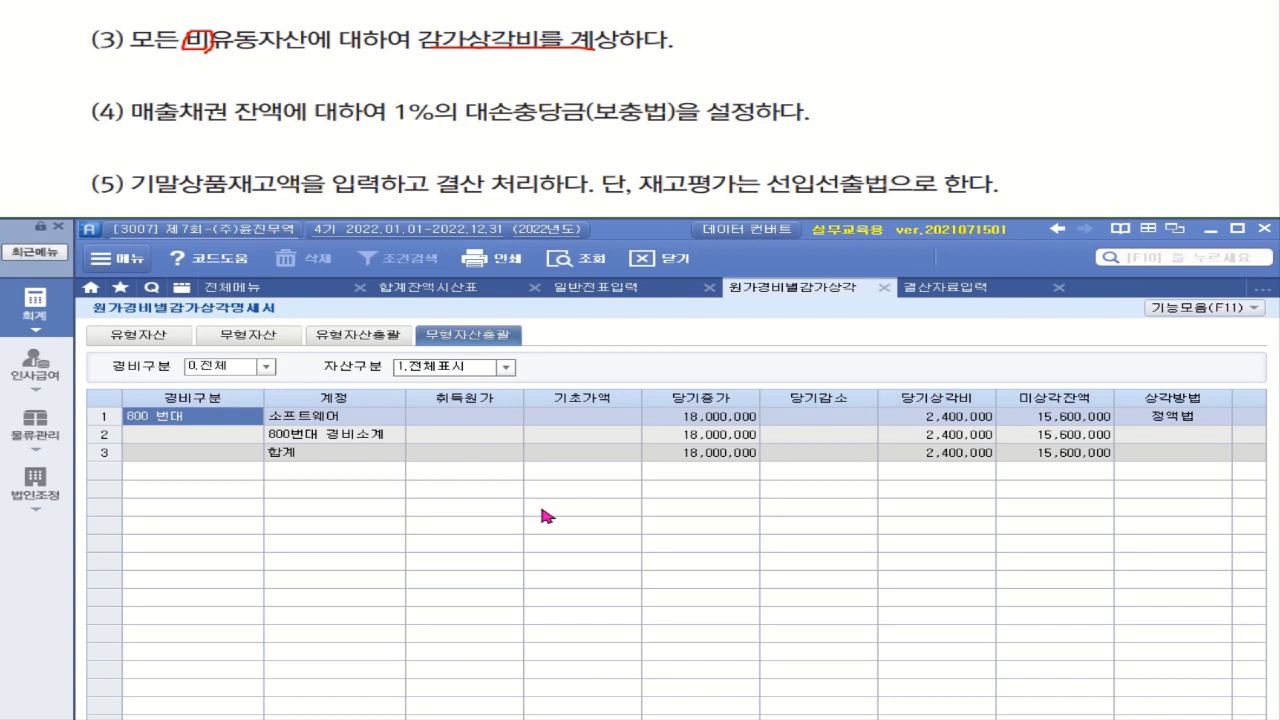
left_click(980, 424)
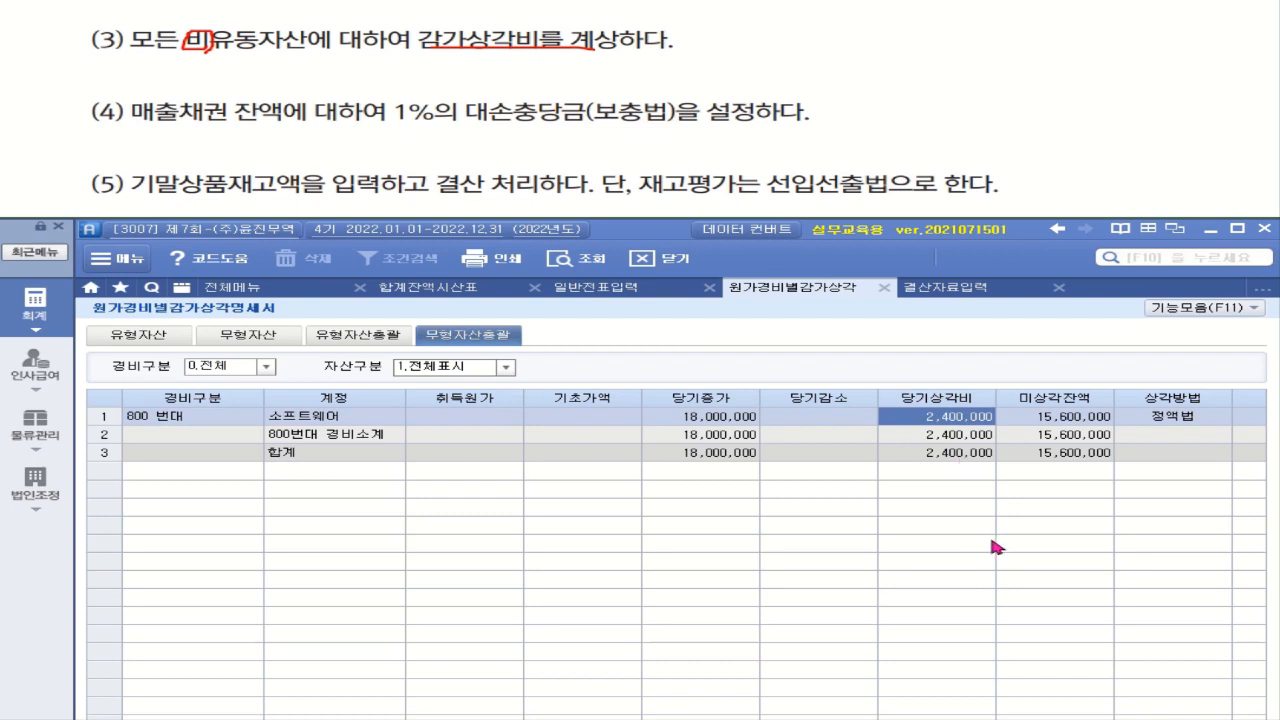
Enter 2,400,000 as the closing amount for 소프트웨어 under 무형고정자산상각 in 결산자료입력.
left_click(968, 290)
left_click(905, 665)
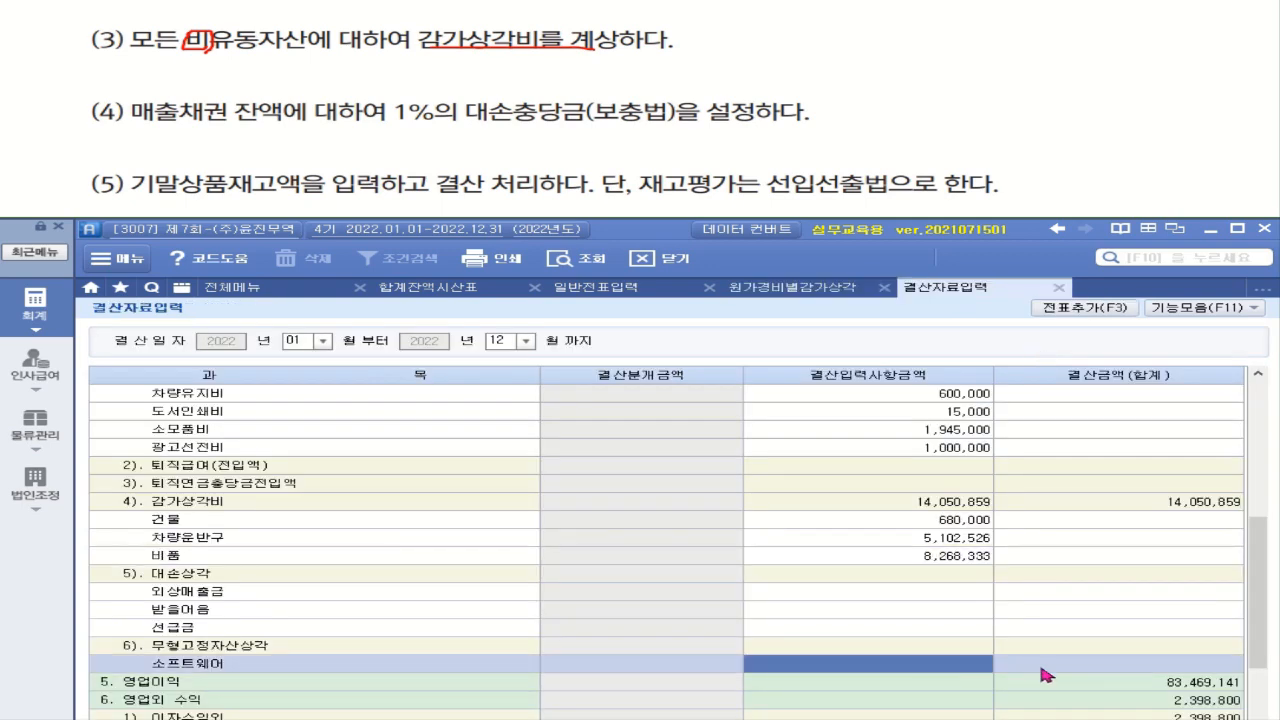
type("2400000")
key("Return")
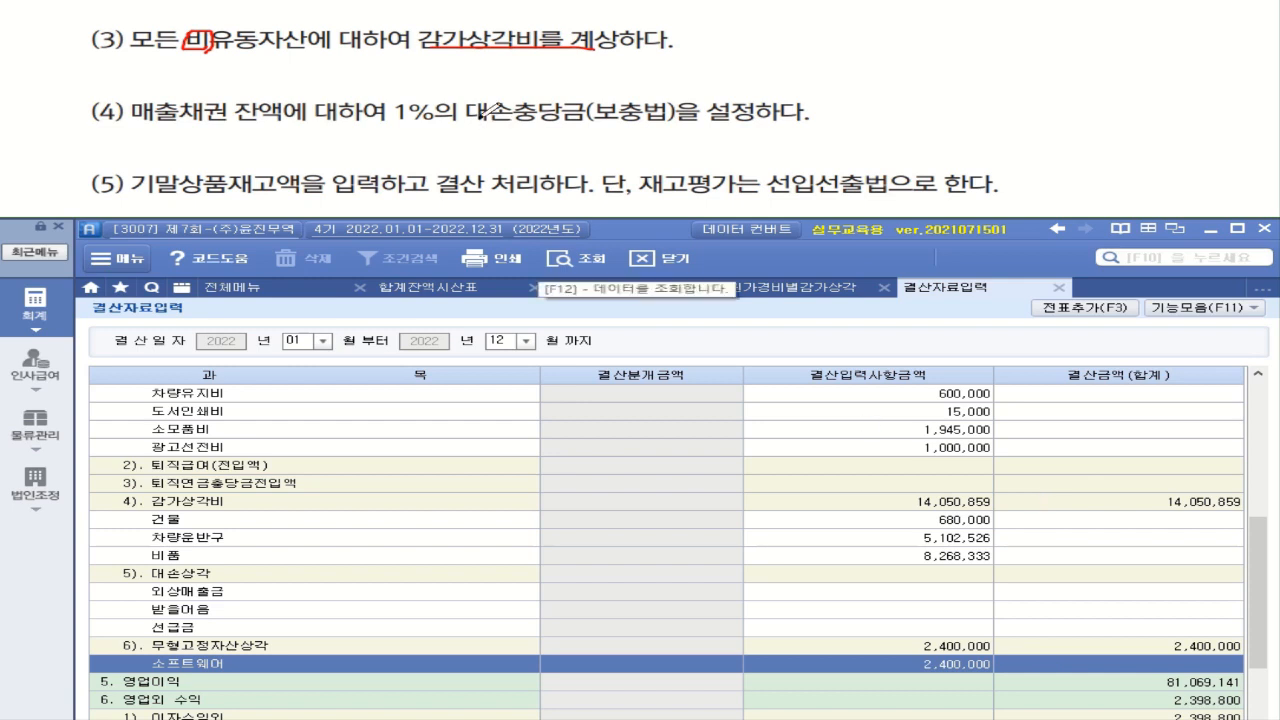
mouse_move(470, 128)
left_mouse_down()
mouse_move(395, 131)
mouse_move(428, 73)
mouse_move(463, 125)
left_mouse_up()
left_click_drag(586, 123, 702, 121)
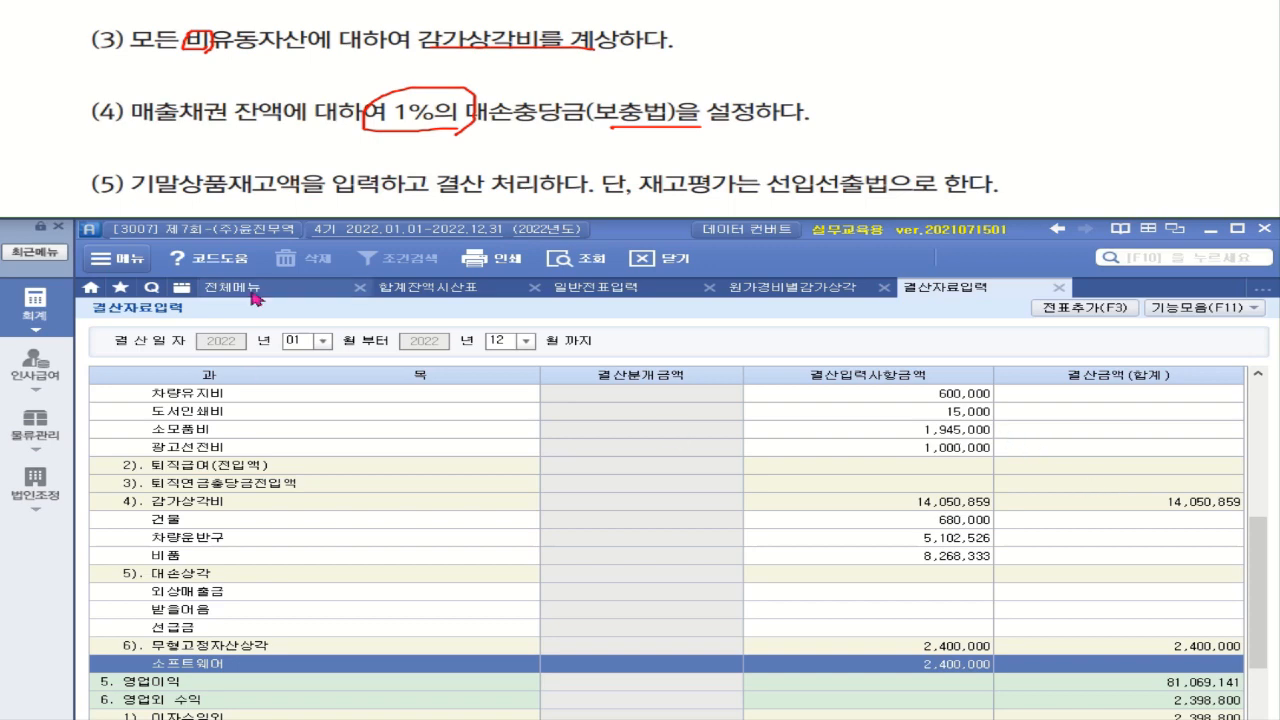
Reload the December 31, 2022 trial balance (합계잔액시산표) and select the debit balance of 외상매출금.
left_click(49, 310)
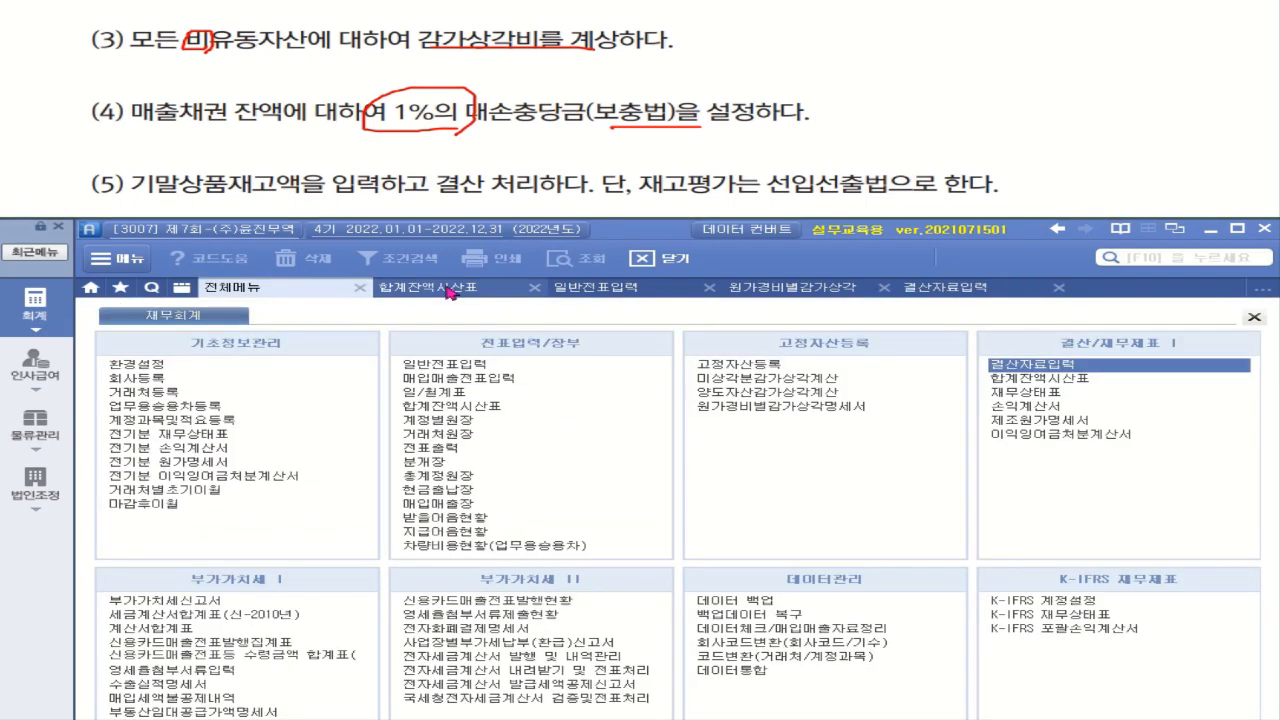
left_click(1090, 380)
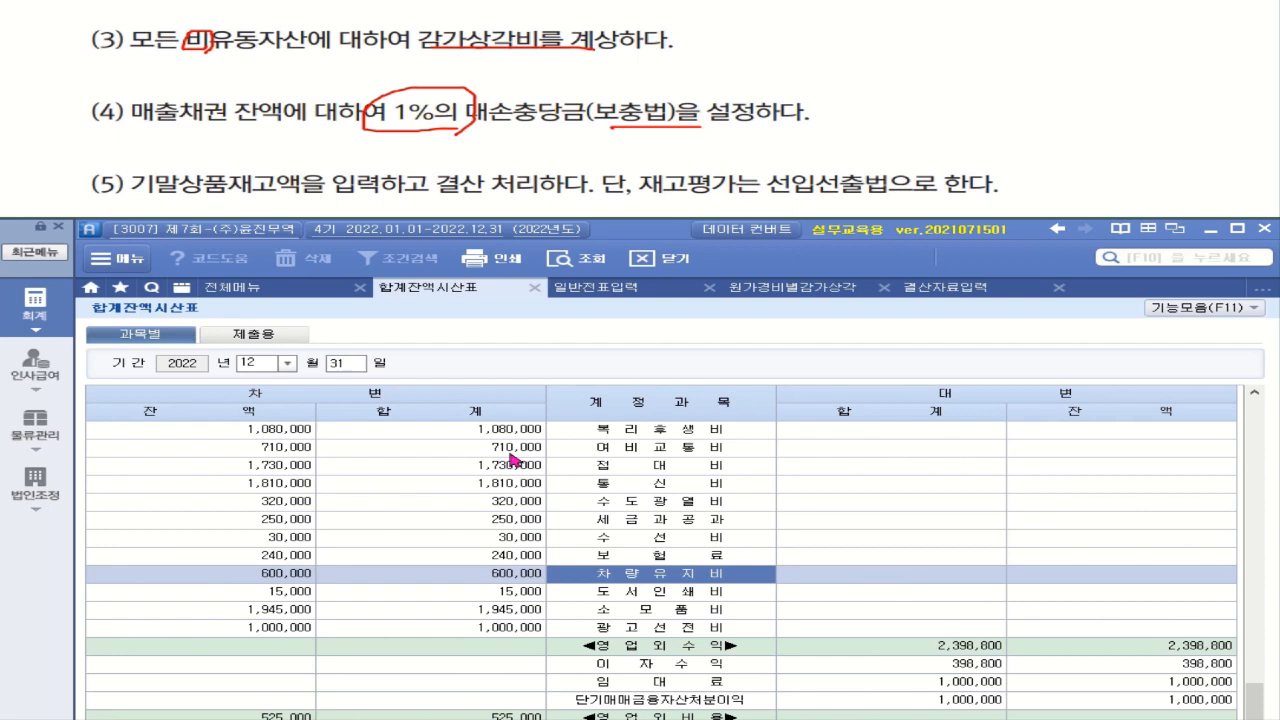
left_click(562, 262)
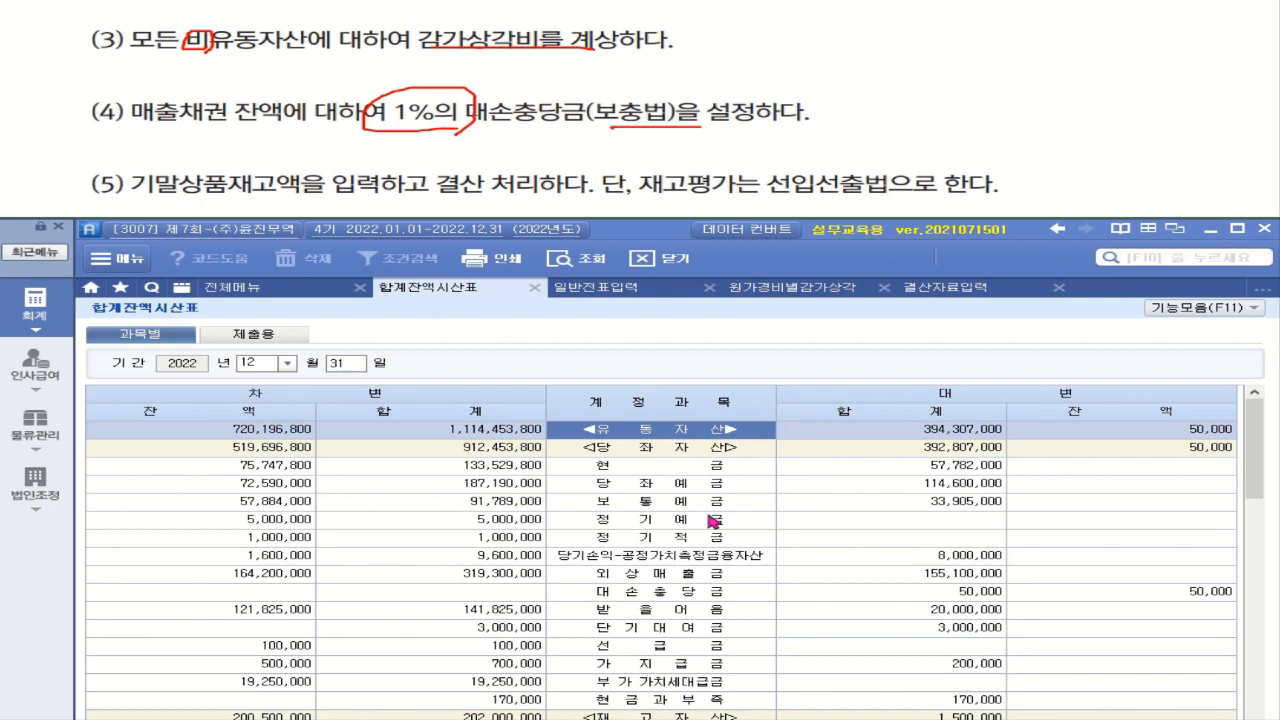
left_click(268, 577)
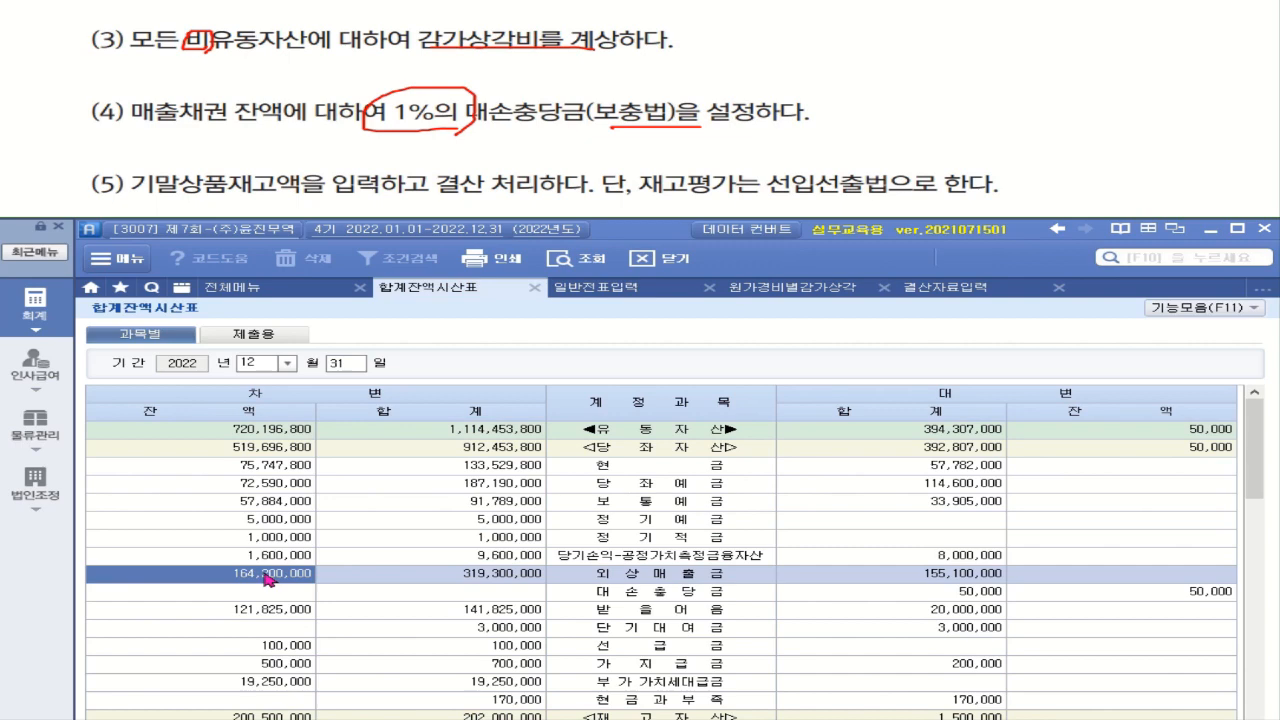
Open the built-in calculator with the 외상매출금 balance of 164,200,000 and multiply it by 0.01.
right_click(268, 577)
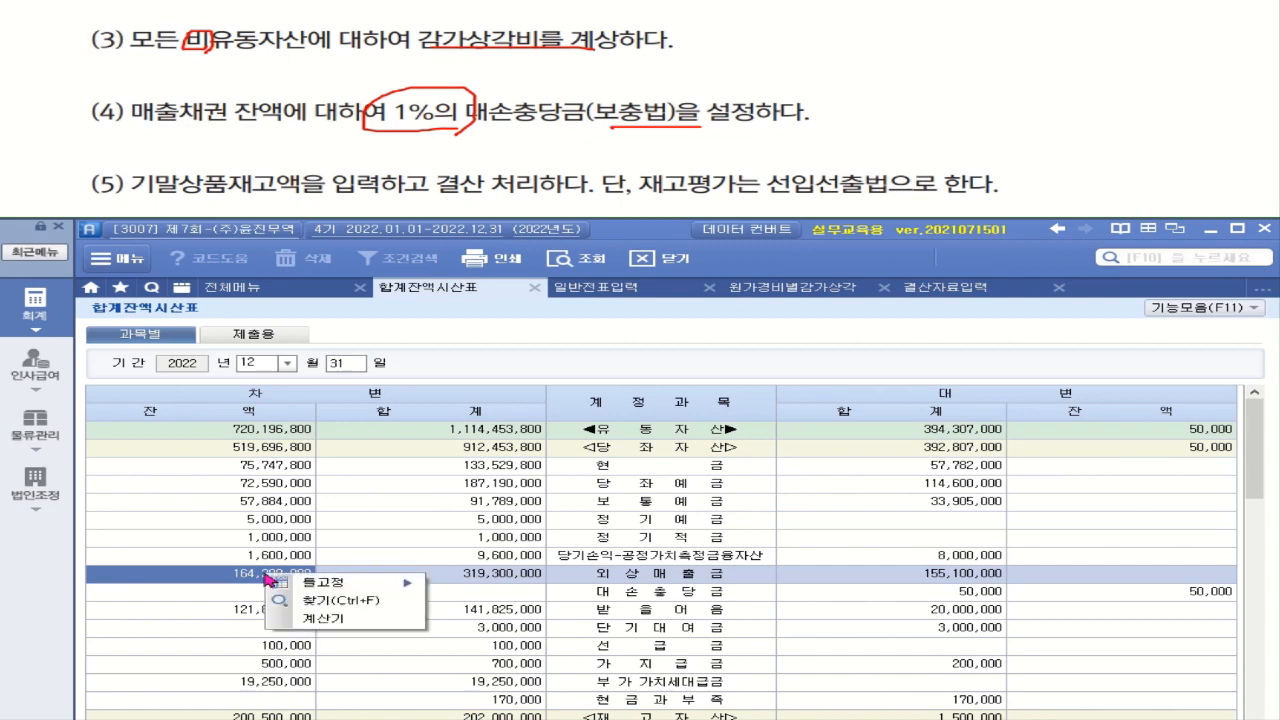
left_click(322, 619)
left_click_drag(708, 130, 373, 240)
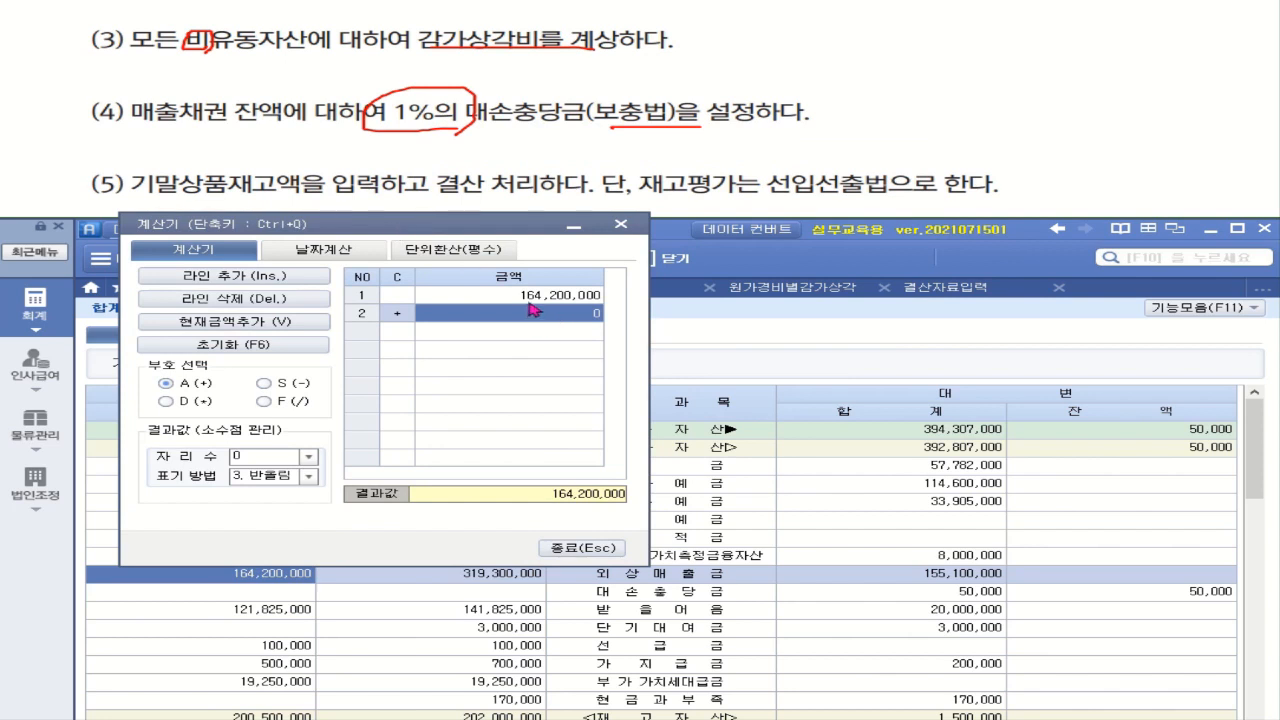
left_click(167, 401)
type("0.01")
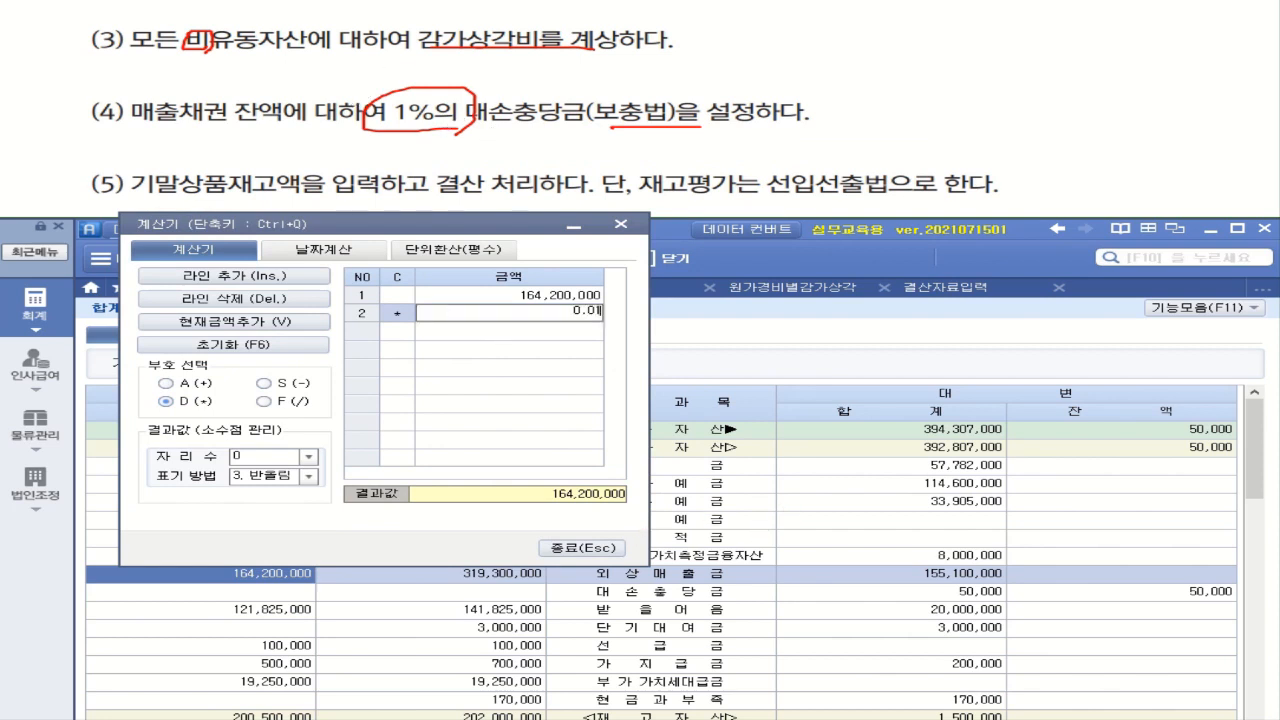
key("Return")
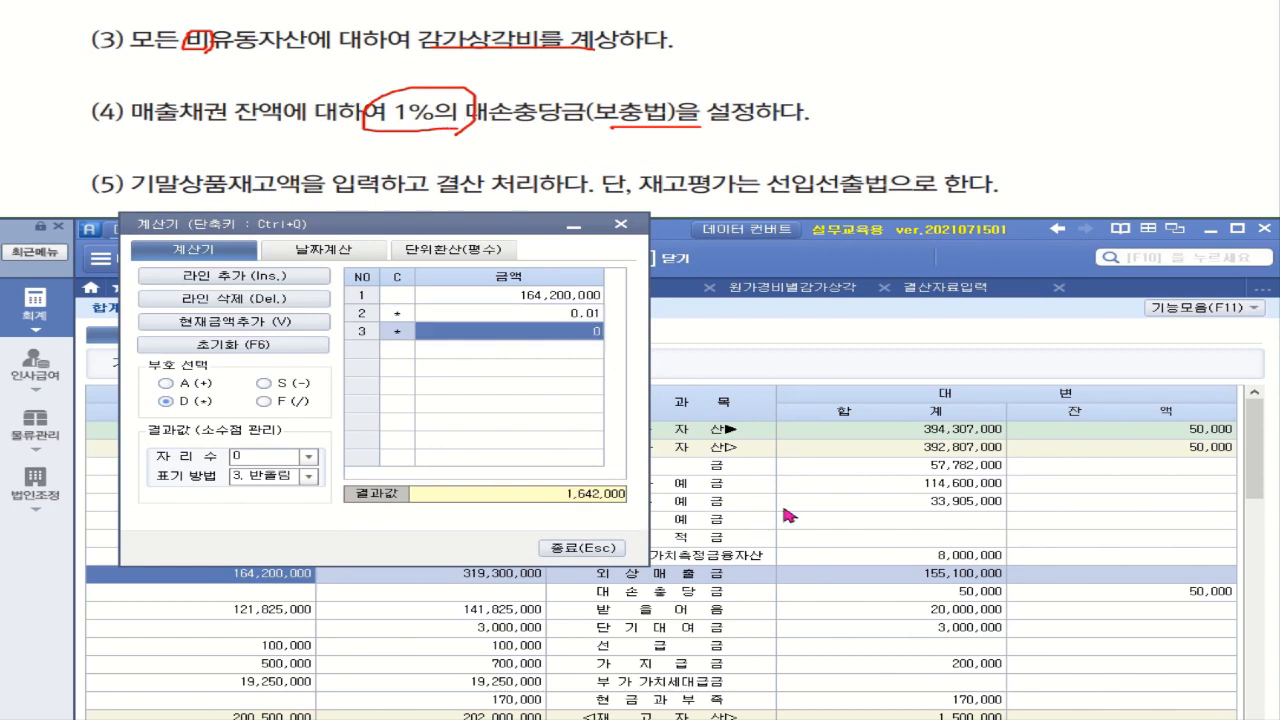
Check the 대손충당금 credit balance for 외상매출금 and subtract 50,000 in the calculator.
left_click(684, 594)
left_click(1219, 594)
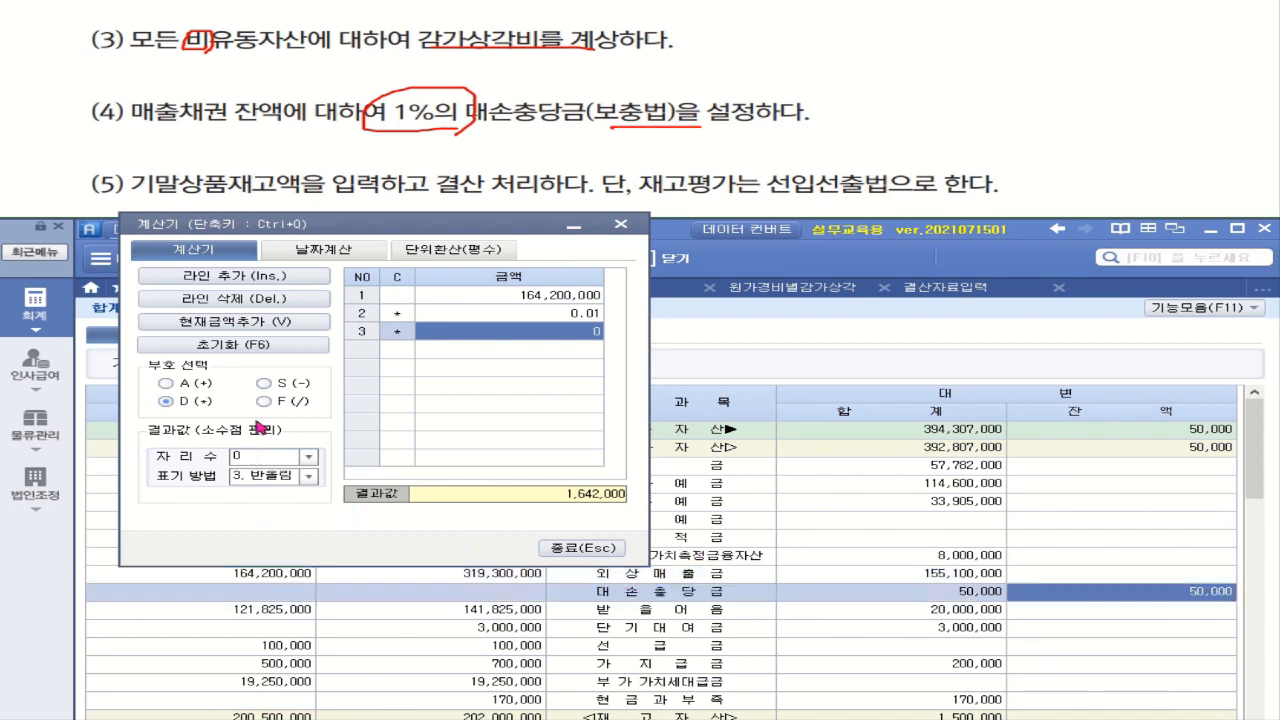
left_click(264, 383)
type("50000")
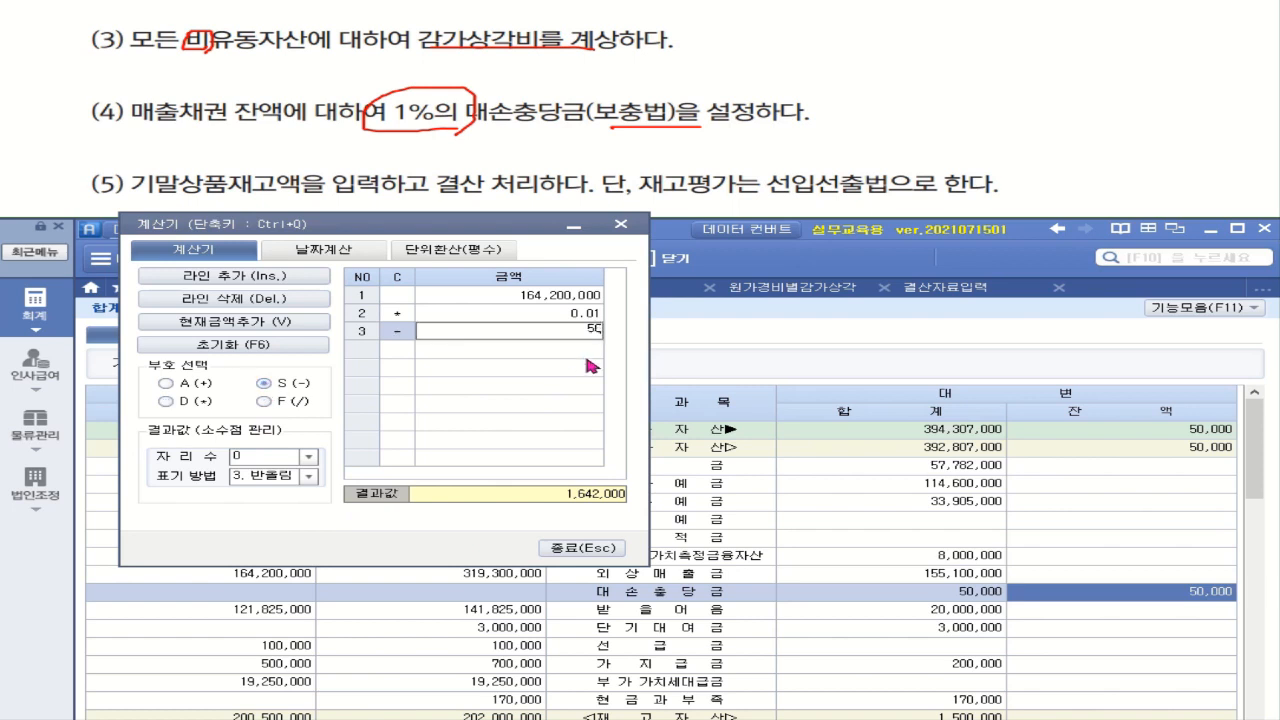
key("Return")
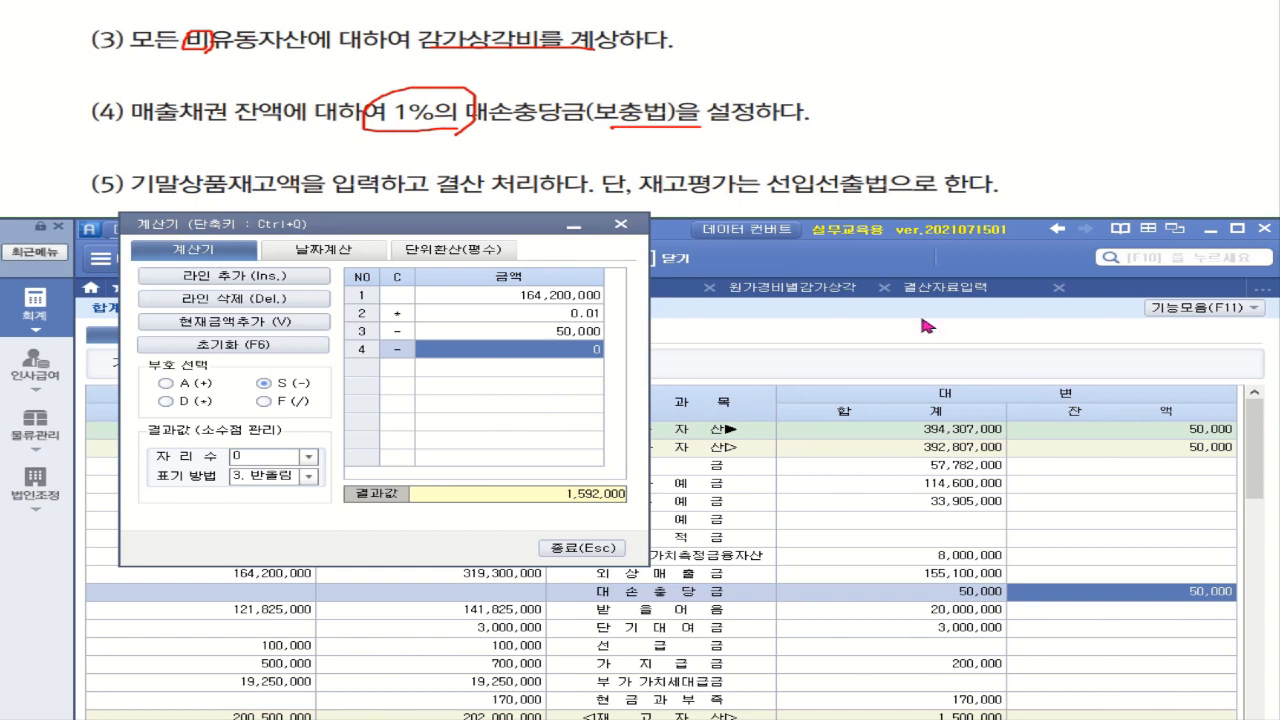
Enter 1,592,000 as the closing amount for 외상매출금 under 대손상각 in 결산자료입력 and close the calculator.
left_click(948, 289)
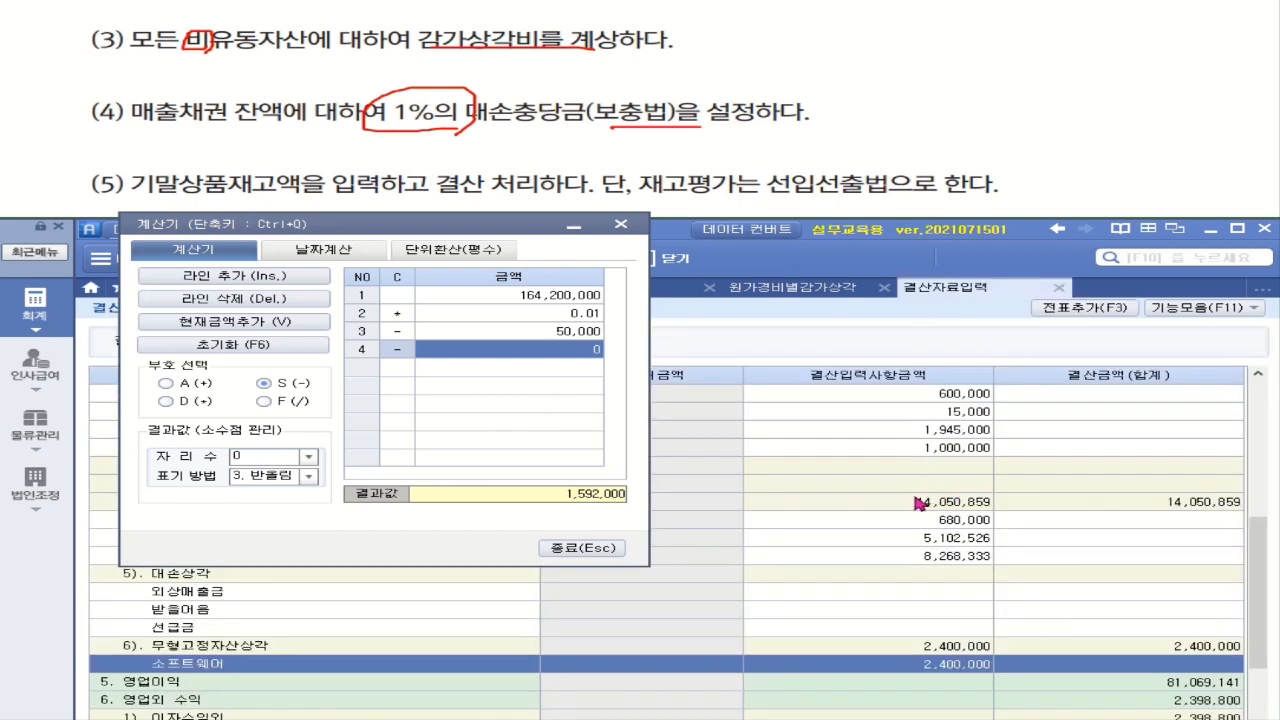
left_click_drag(449, 228, 447, 250)
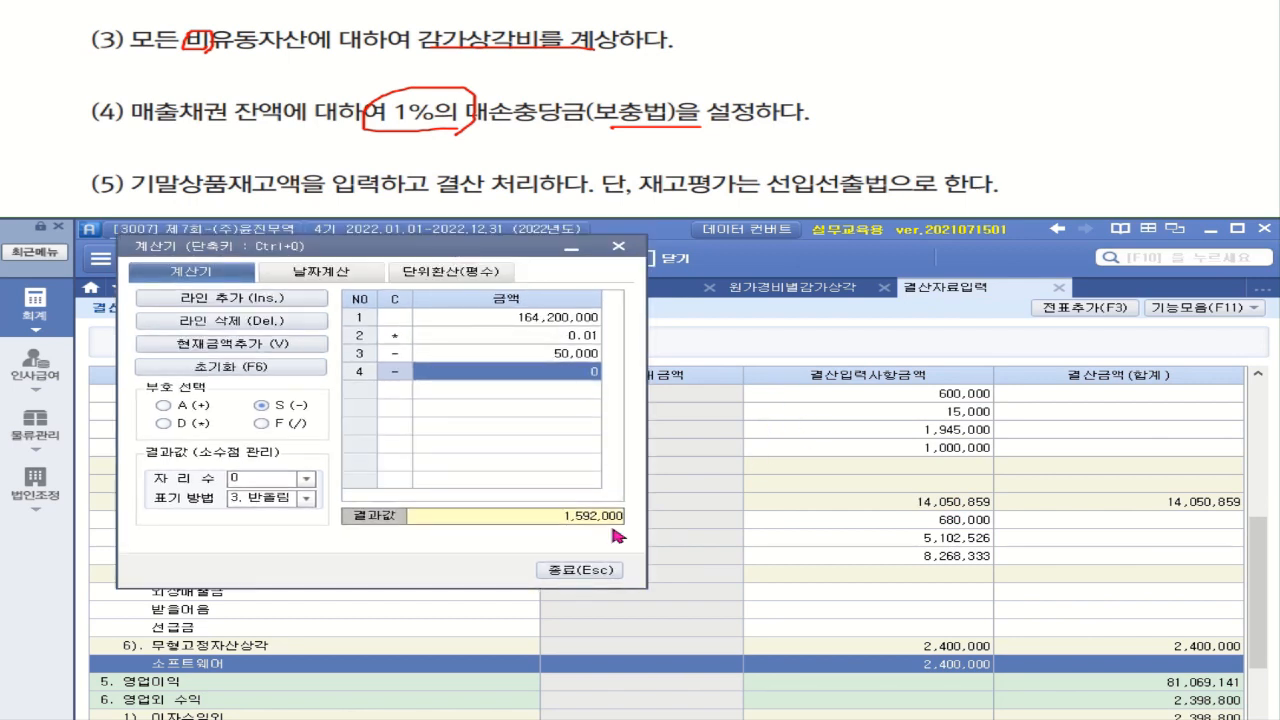
left_click_drag(447, 249, 449, 179)
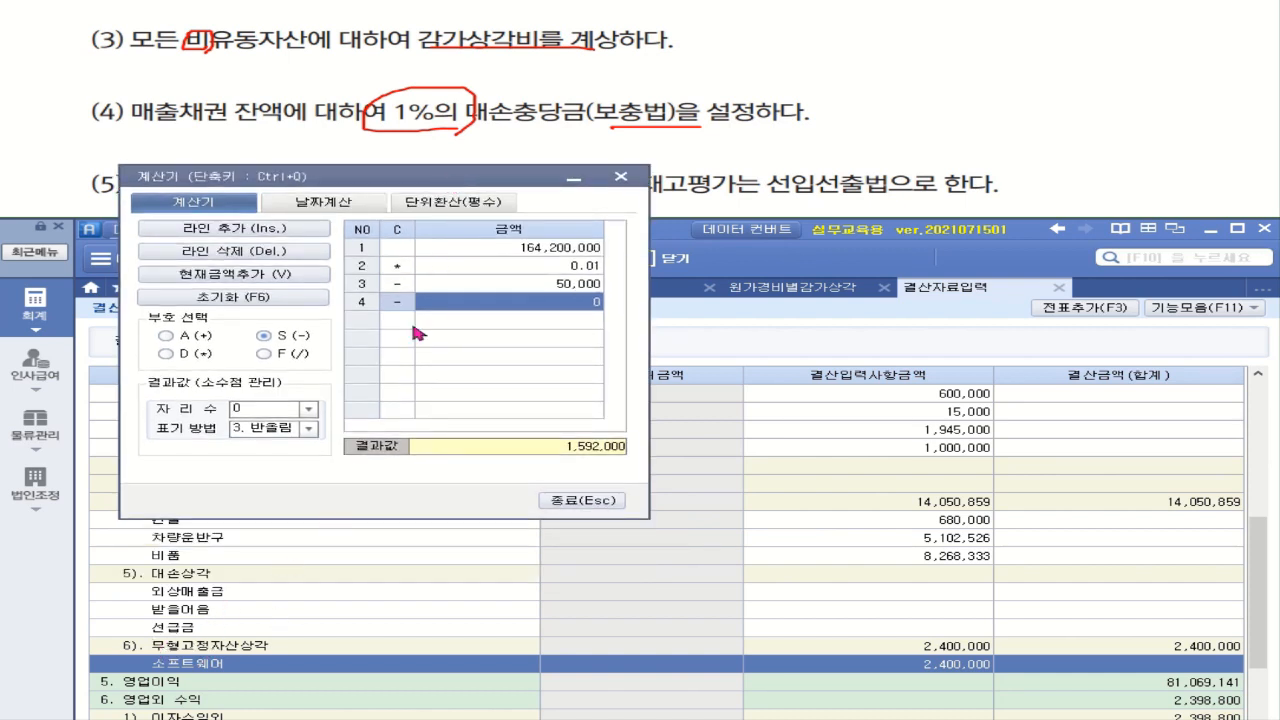
left_click_drag(436, 176, 445, 118)
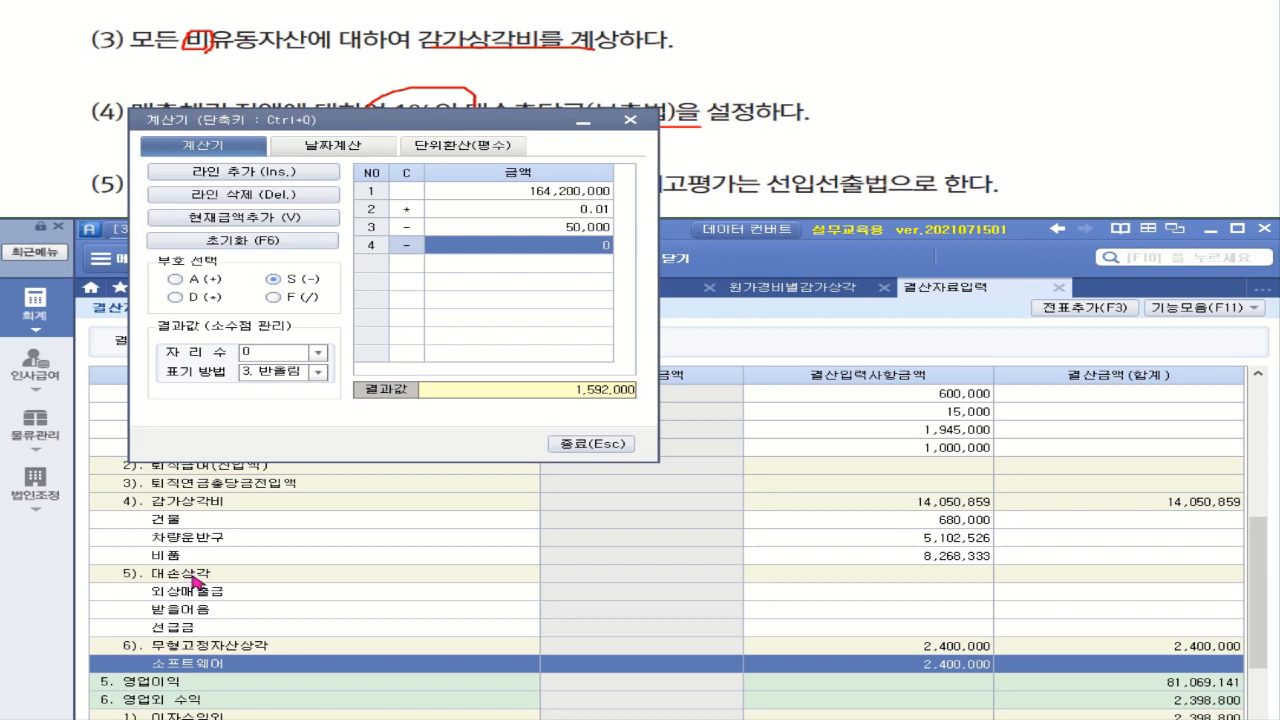
left_click(938, 593)
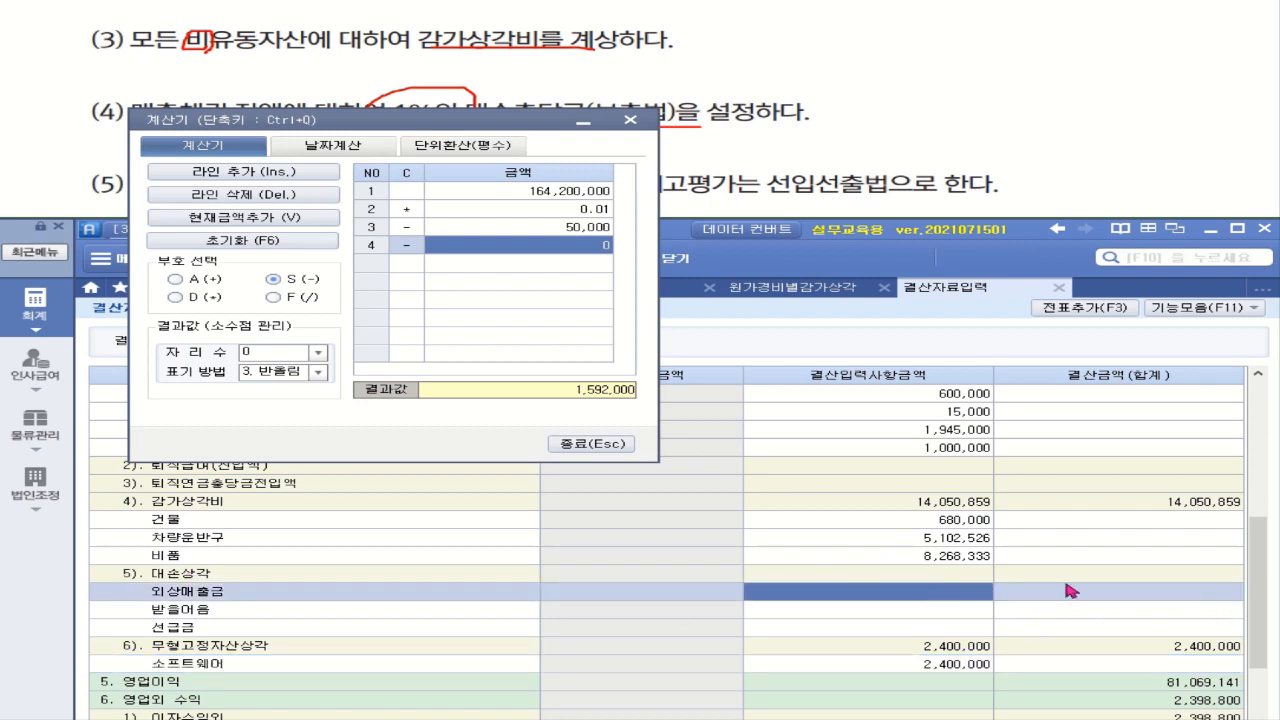
type("1592000")
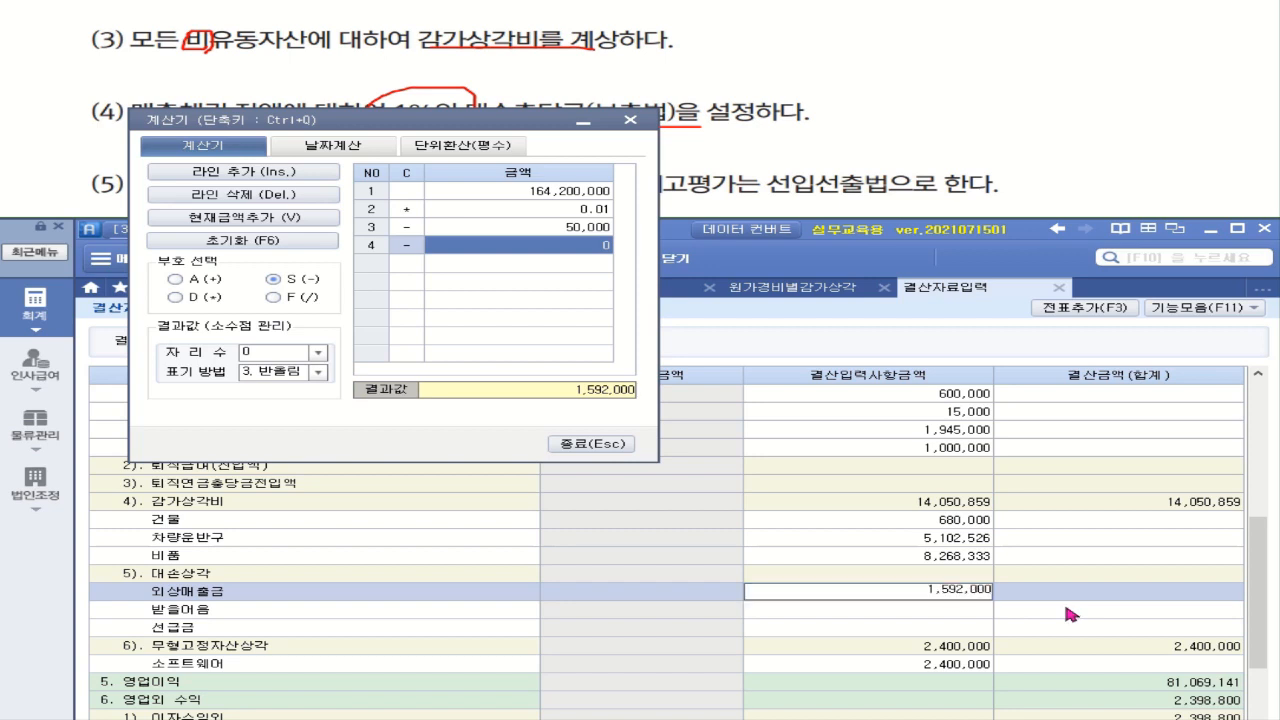
key("Return")
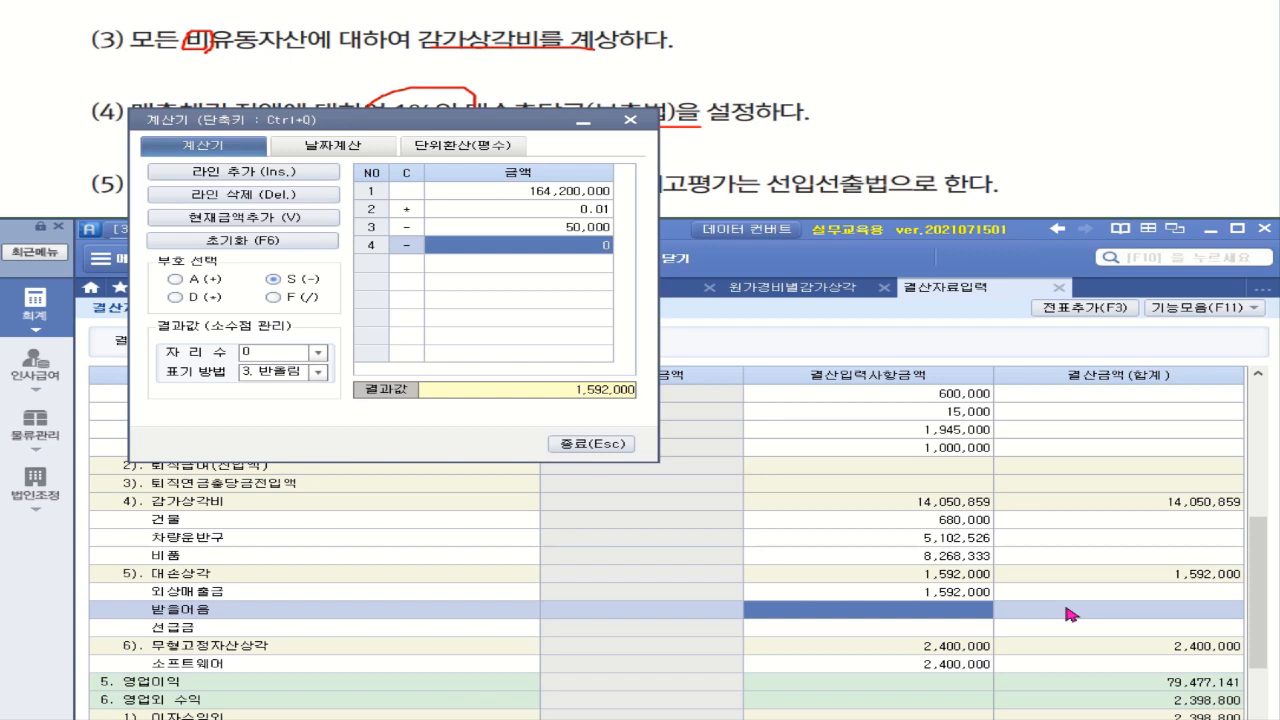
left_click(592, 446)
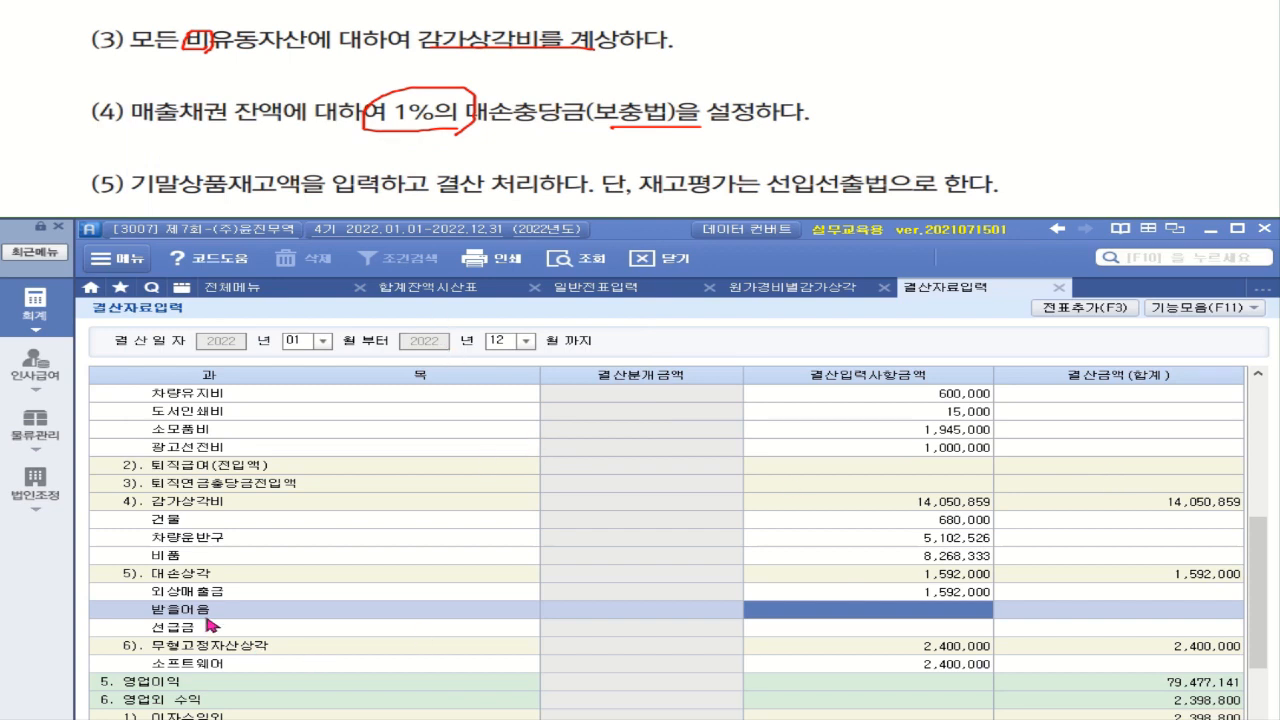
Select the debit balance of 받을어음 in 합계잔액시산표 and multiply it by 0.01 in the built-in calculator.
left_click(420, 287)
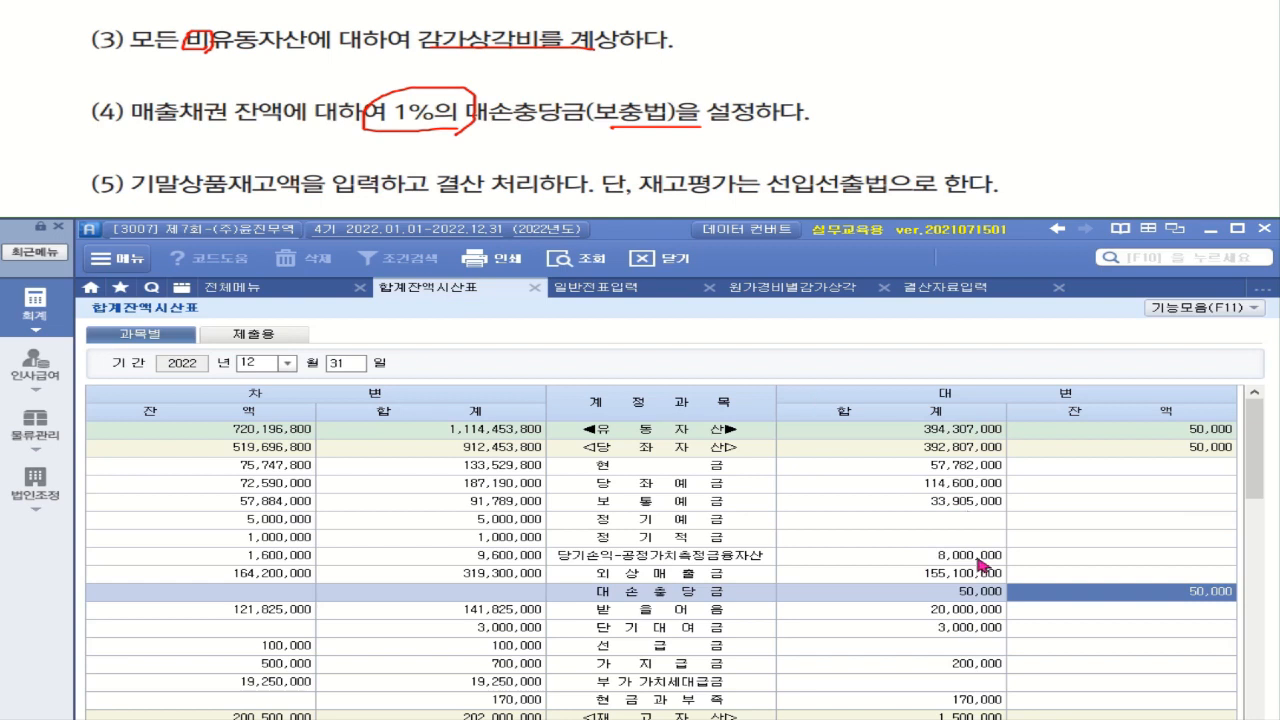
left_click(294, 612)
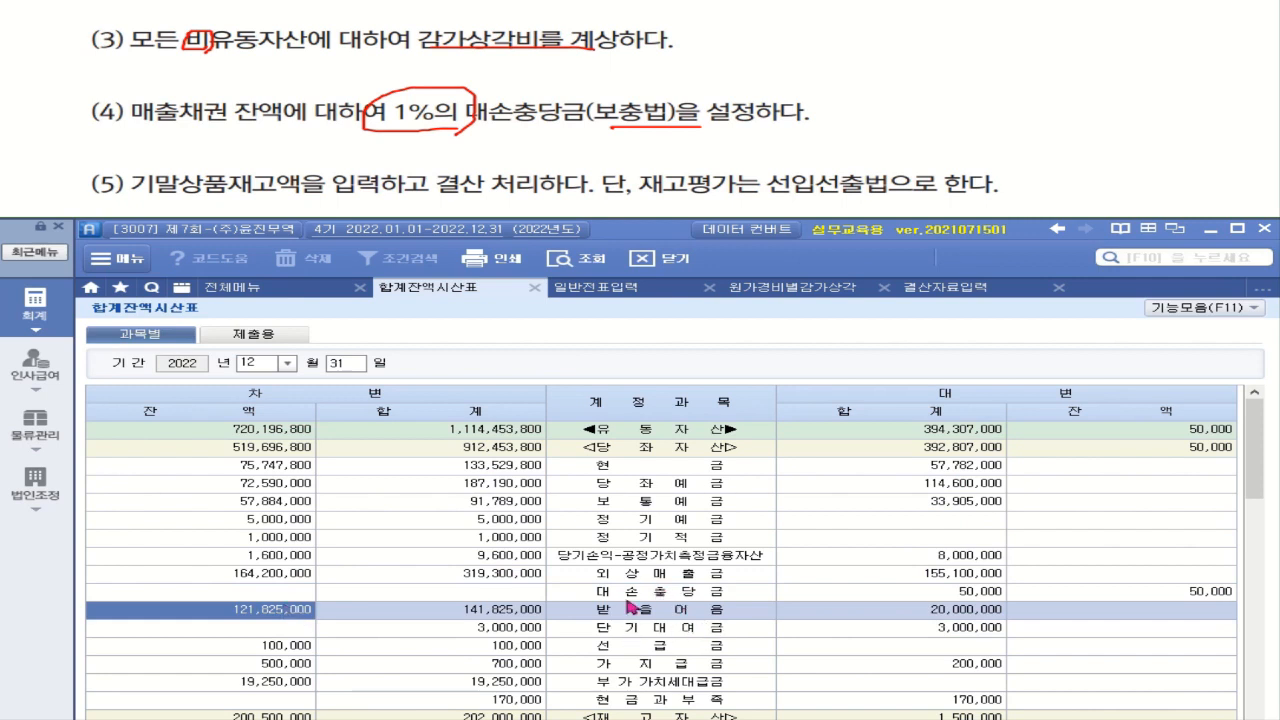
right_click(285, 612)
left_click(330, 652)
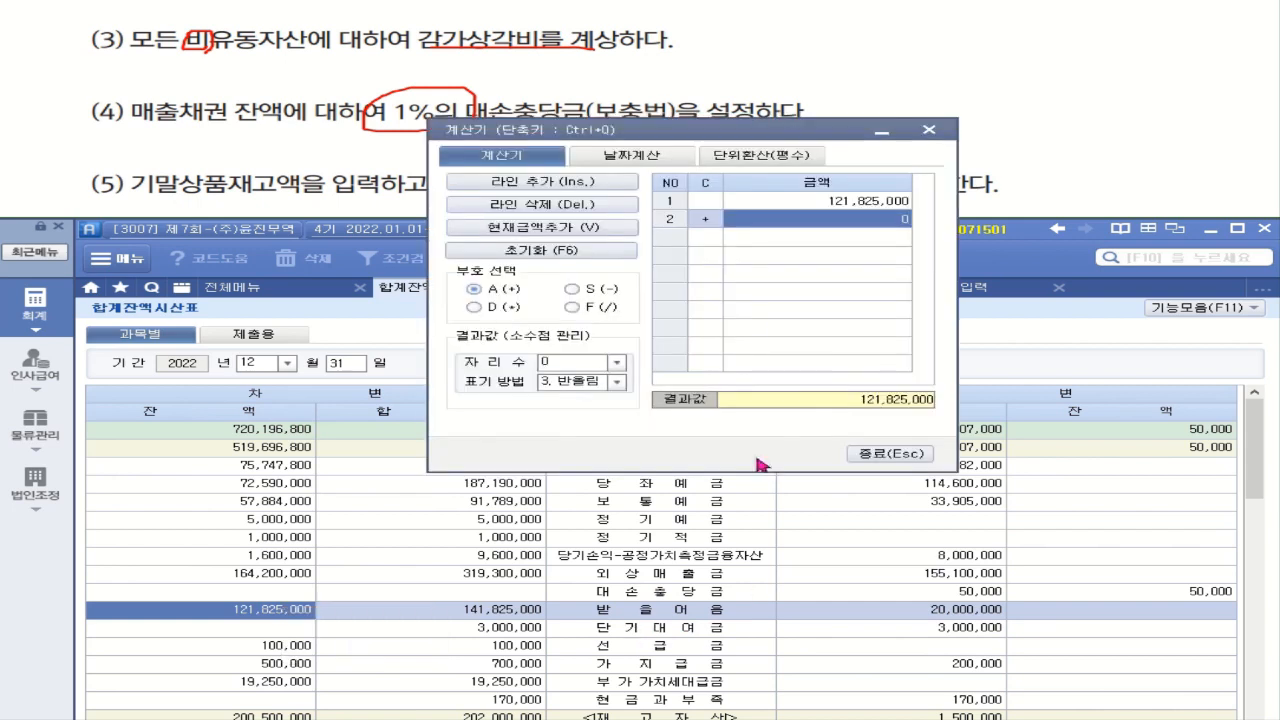
left_click(508, 311)
type("0.01")
key("Return")
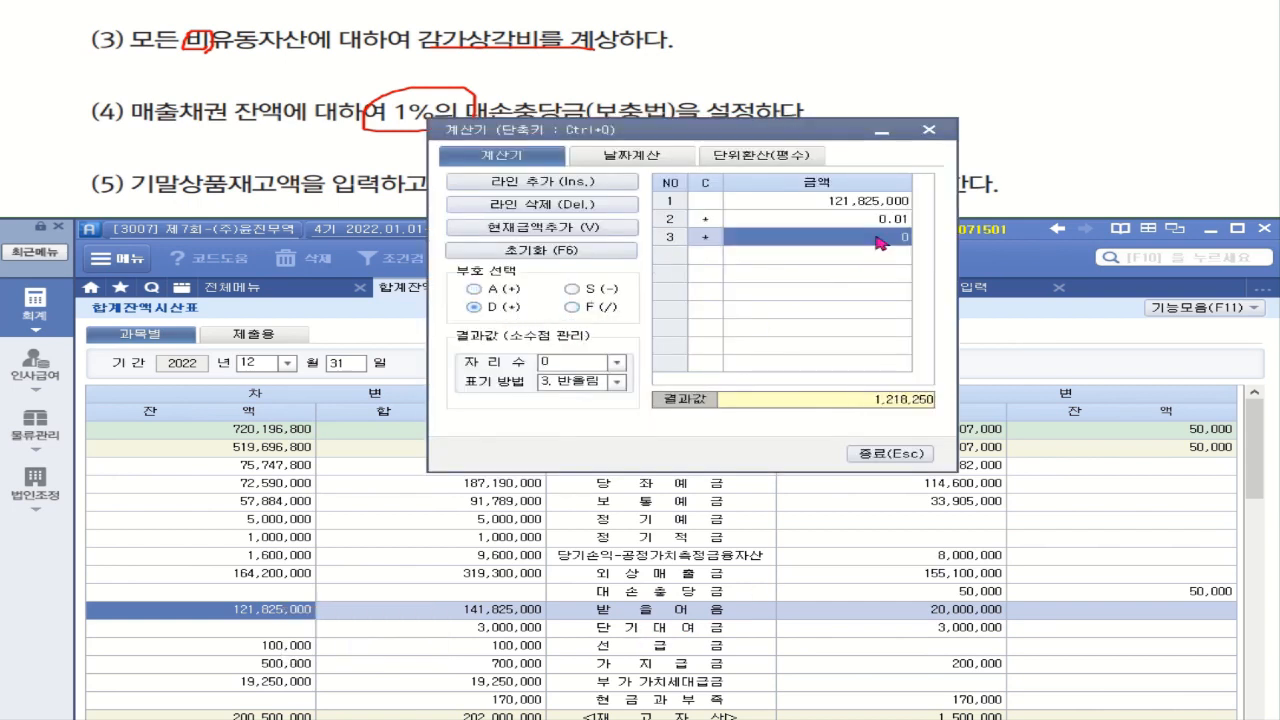
Enter 1,218,250 as the closing amount for 받을어음 under 대손상각 in 결산자료입력 and close the calculator.
left_click_drag(763, 132, 457, 134)
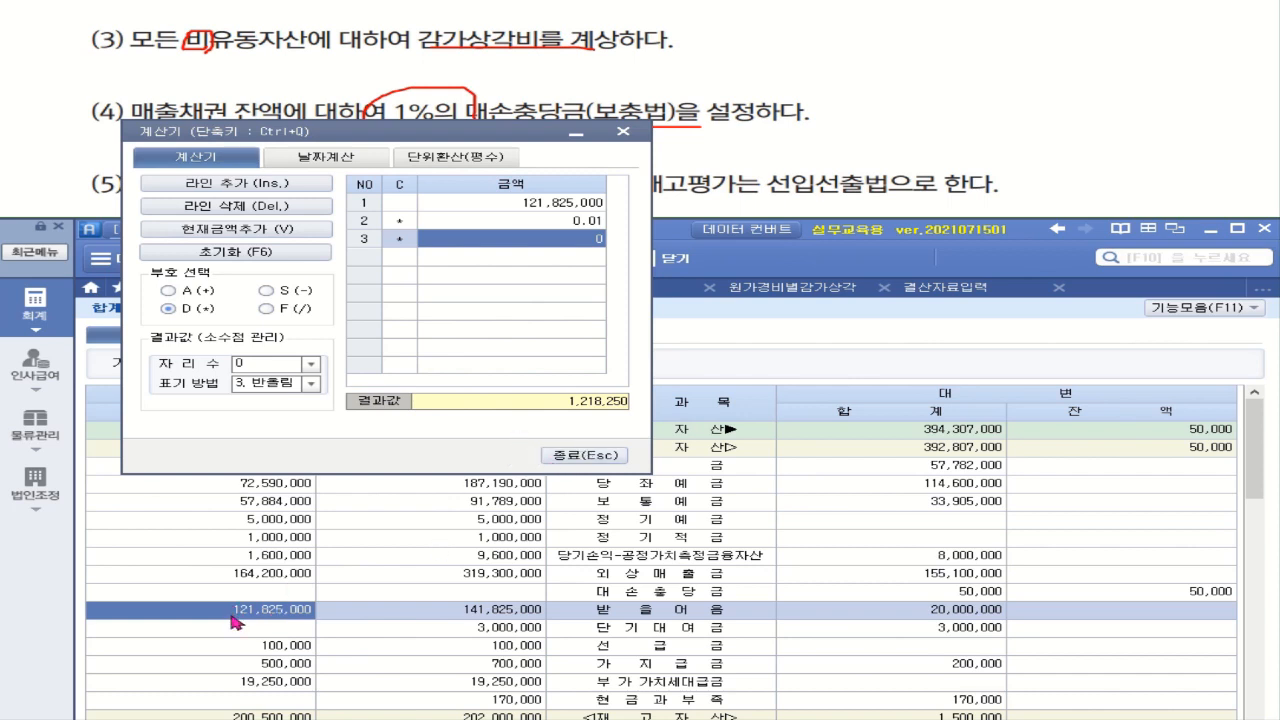
left_click(970, 290)
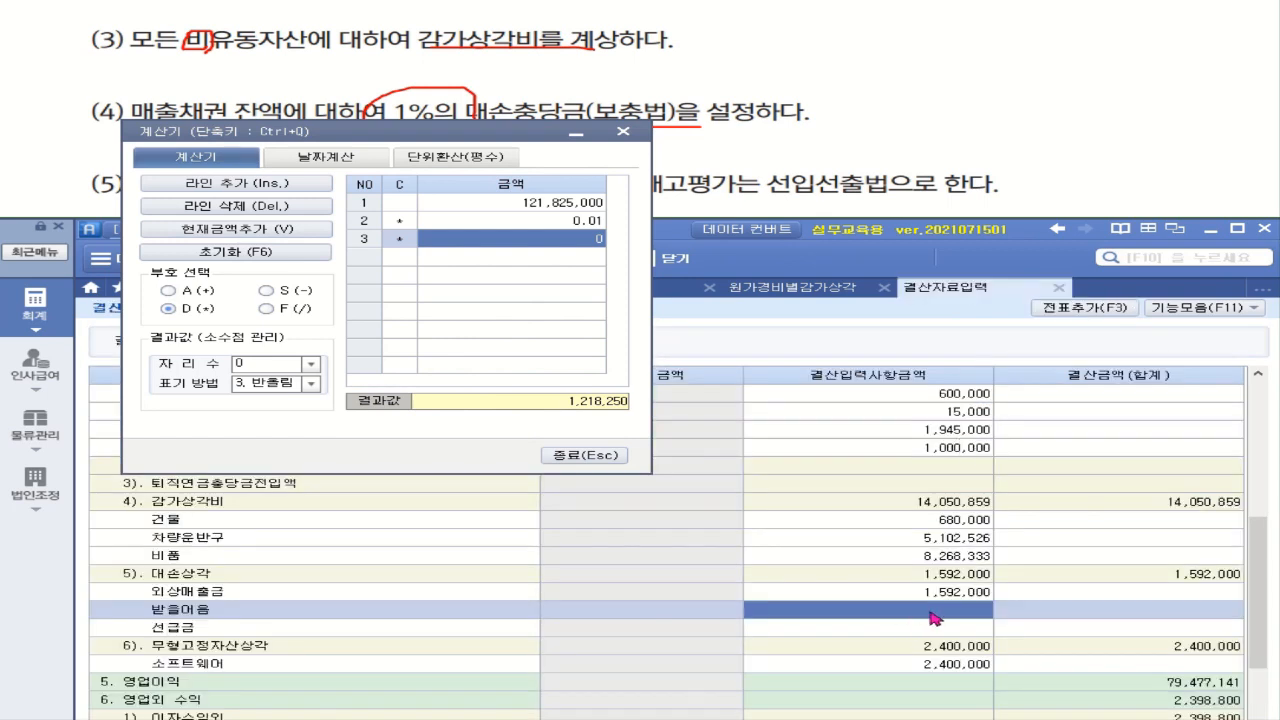
type("121,825,000")
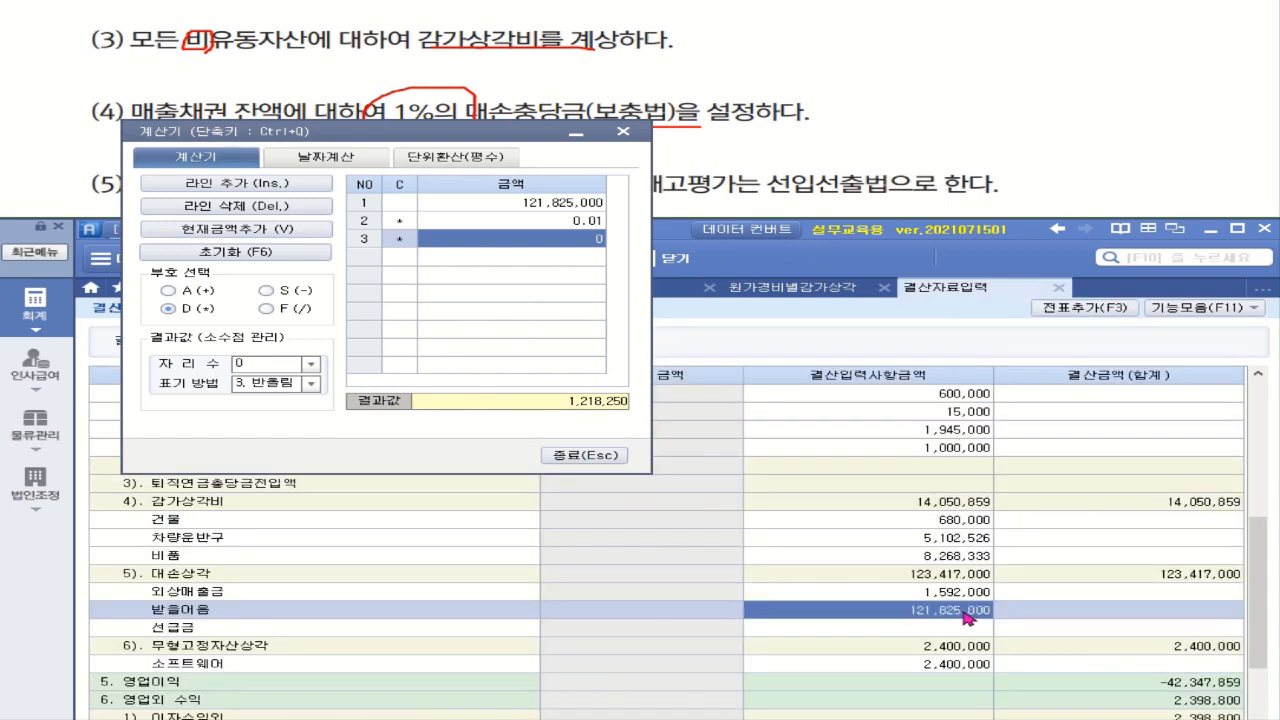
left_click(967, 618)
left_click_drag(975, 612, 998, 620)
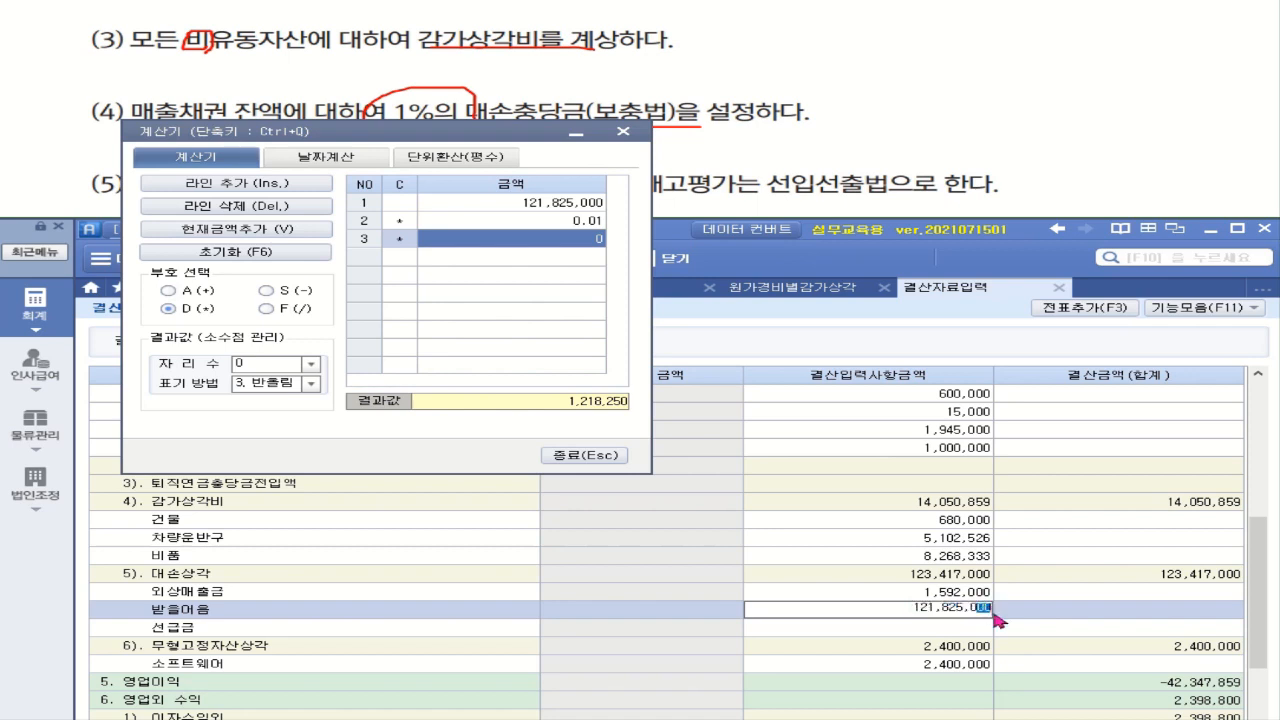
type("1,218,250")
key("Return")
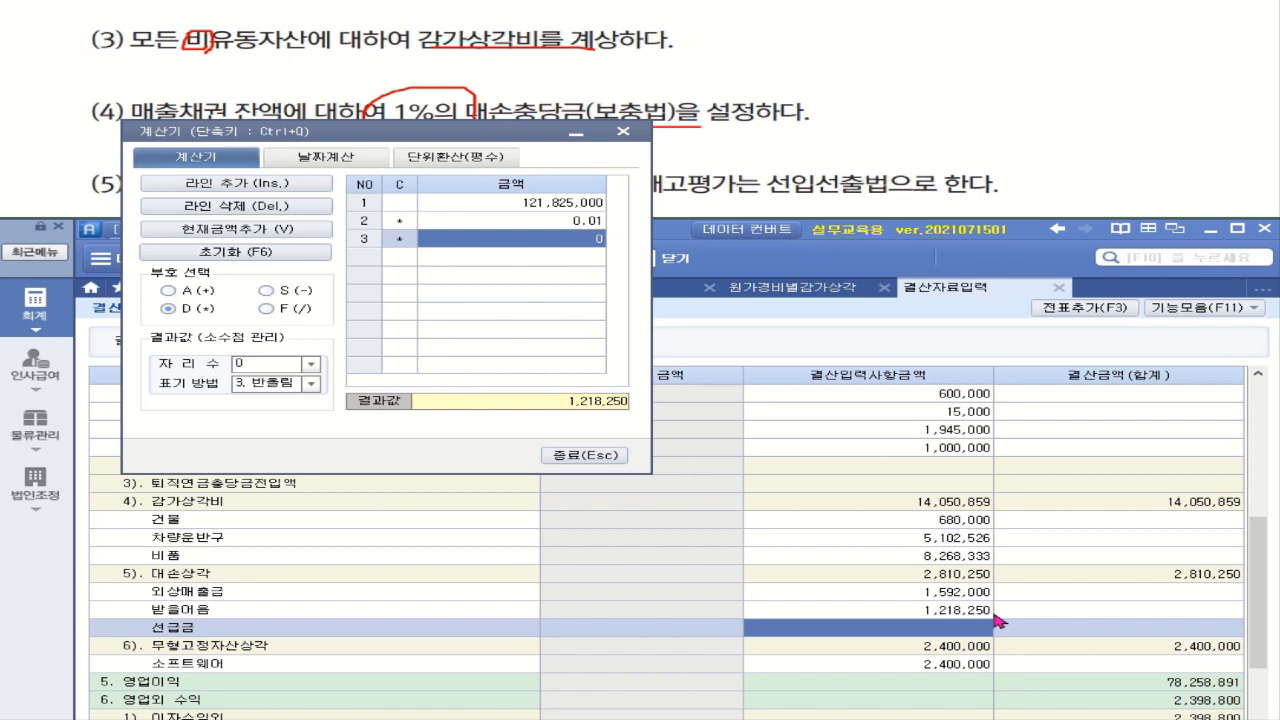
left_click(610, 456)
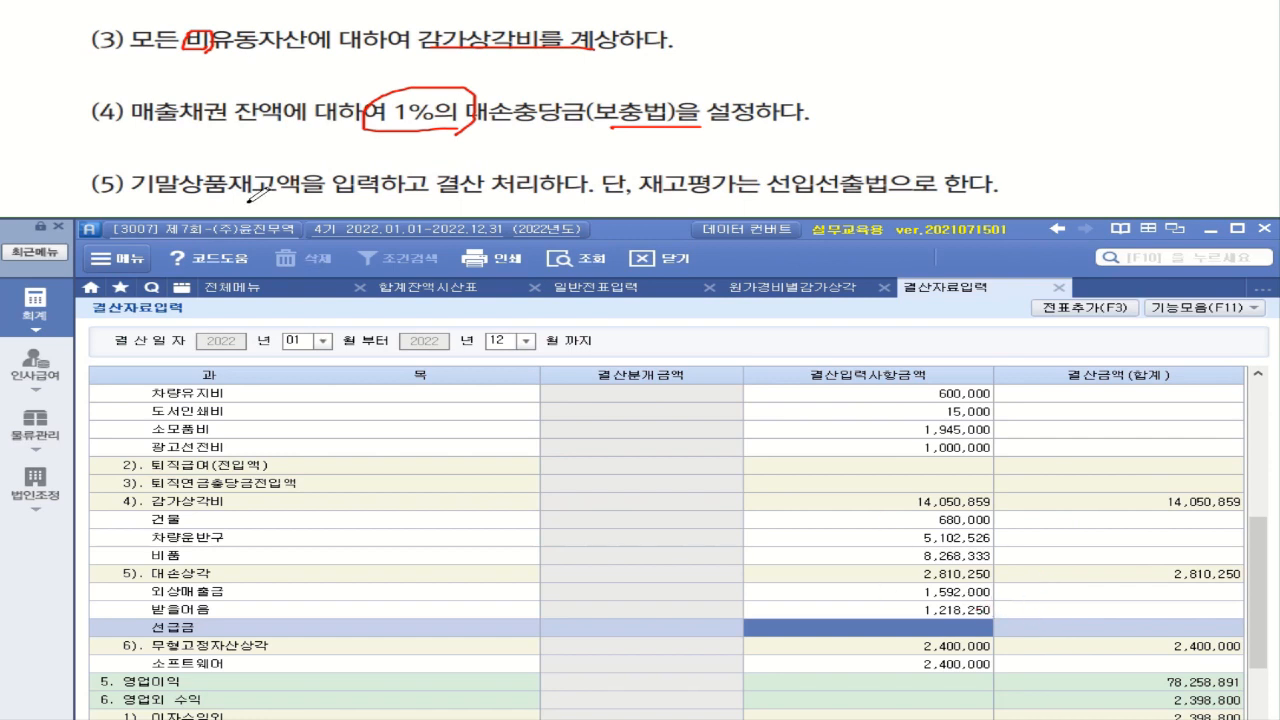
left_click_drag(532, 193, 434, 194)
left_click_drag(772, 195, 912, 198)
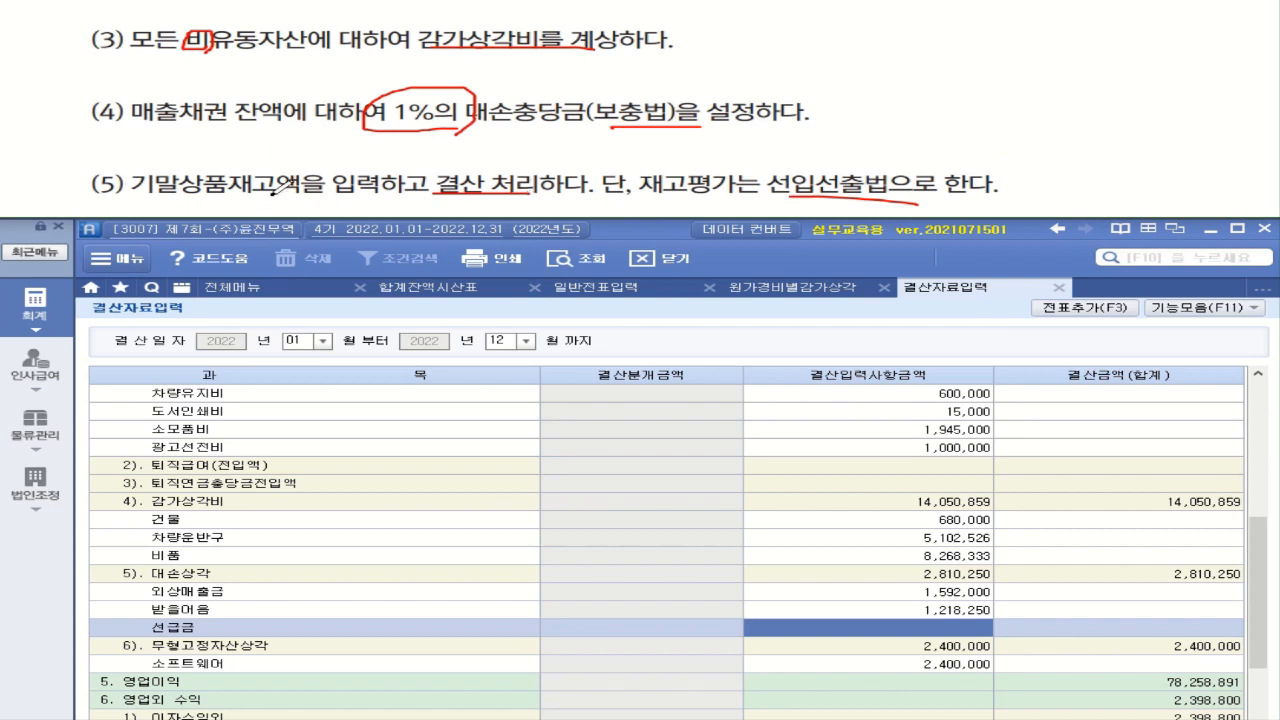
left_click_drag(285, 195, 180, 195)
Open 재고자산수불부 in 물류관리, load all items for January 1 to December 31, 2022, and select 갑상품.
left_click(38, 432)
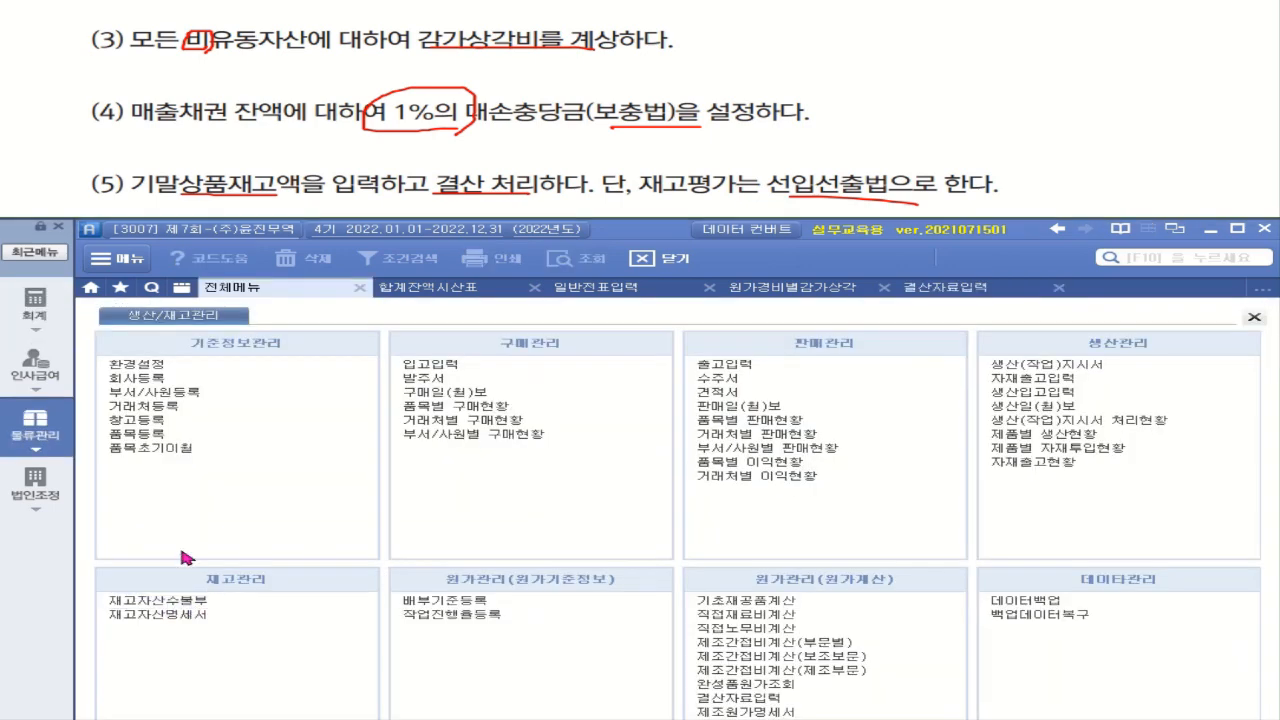
left_click(179, 601)
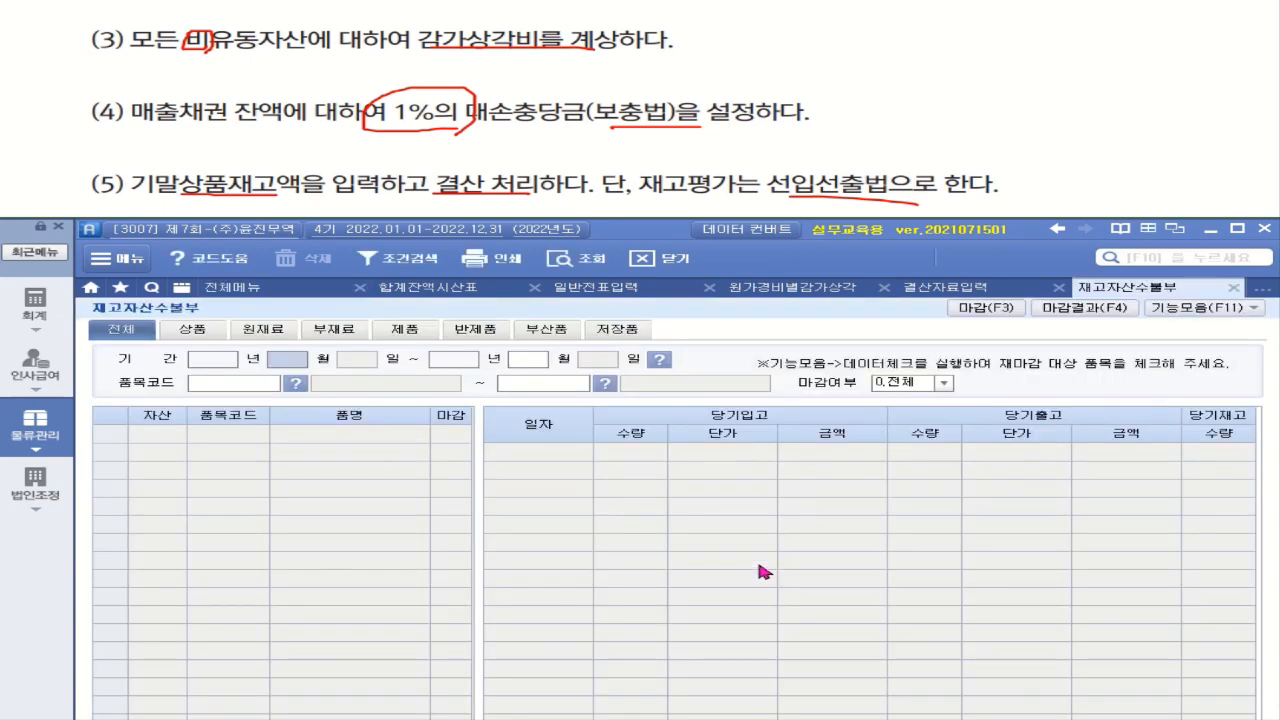
key("Return")
key("Return")
key("Return")
key("Return")
key("Return")
key("Down")
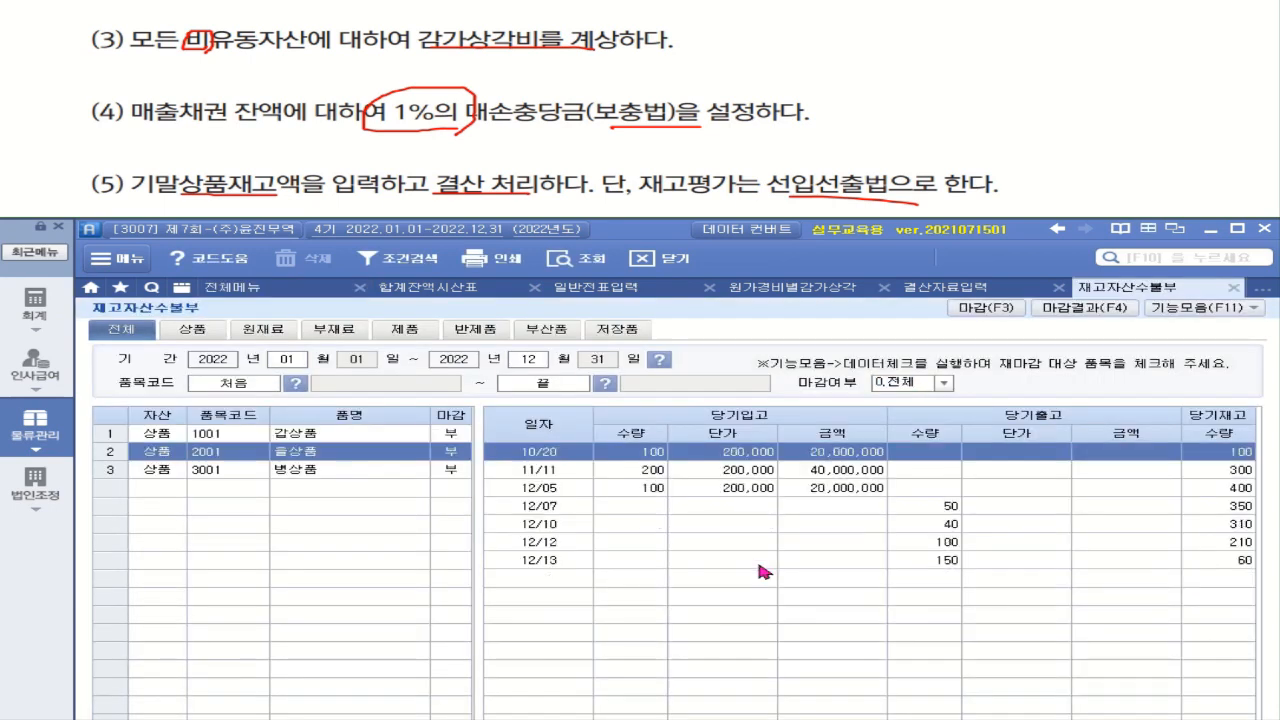
left_click(255, 436)
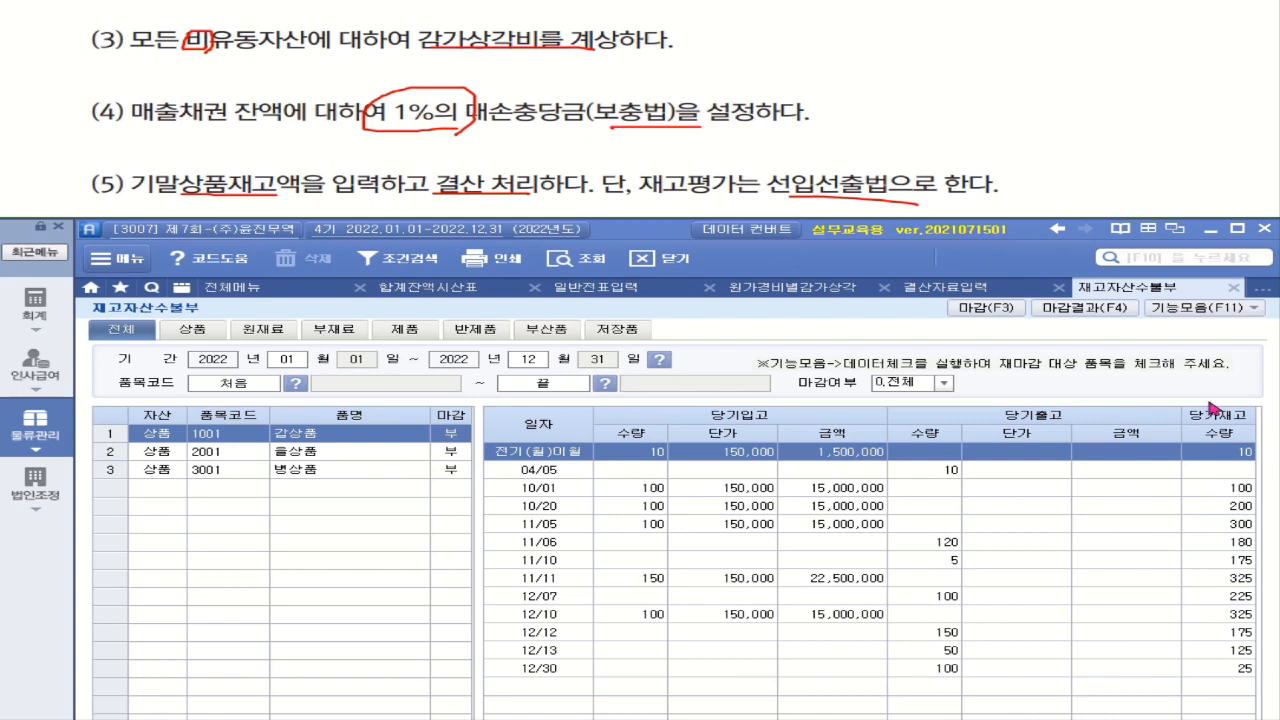
Apply 선입선출법 as the inventory valuation method (평가방법) for 상품 and the other inventory types.
left_click(1240, 313)
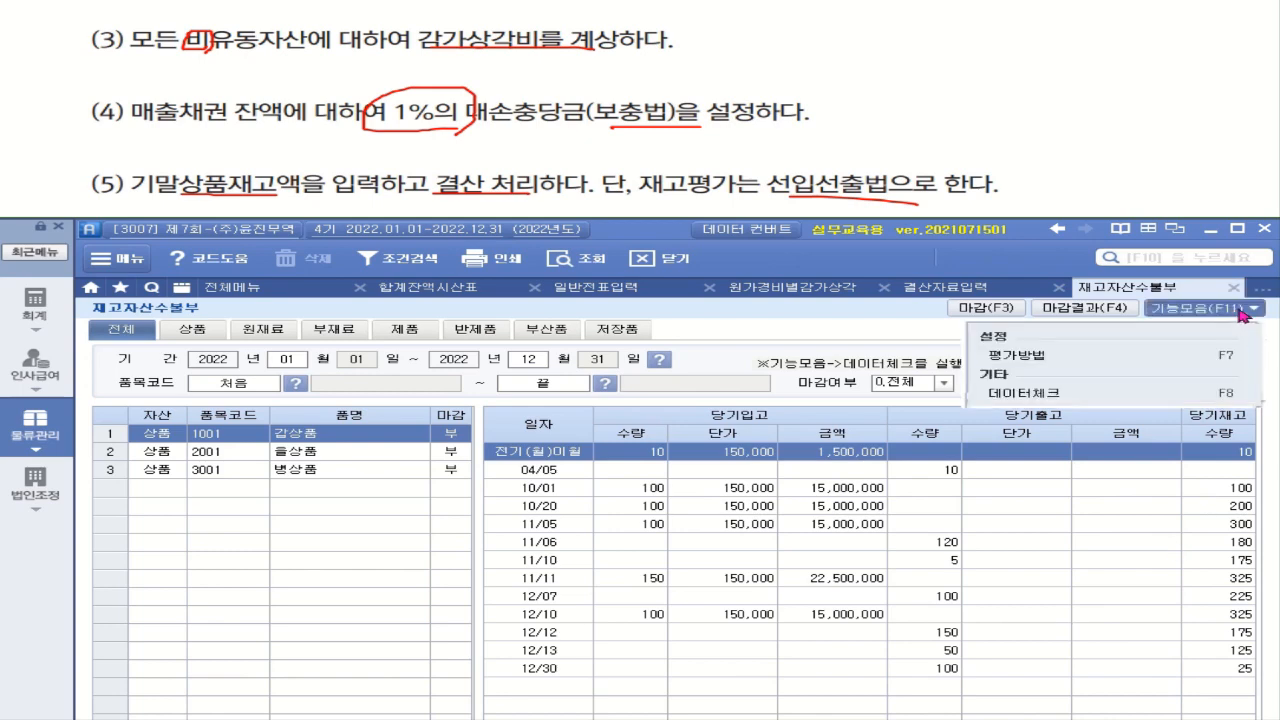
left_click(1030, 360)
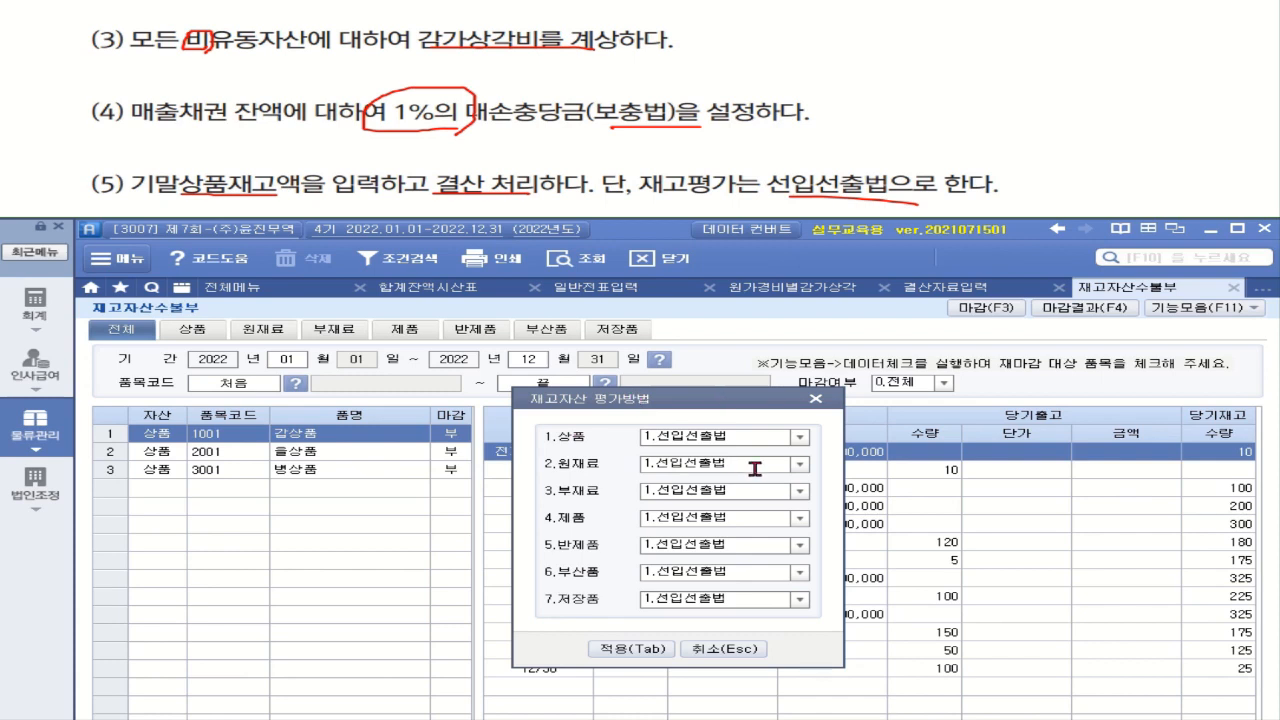
left_click(632, 648)
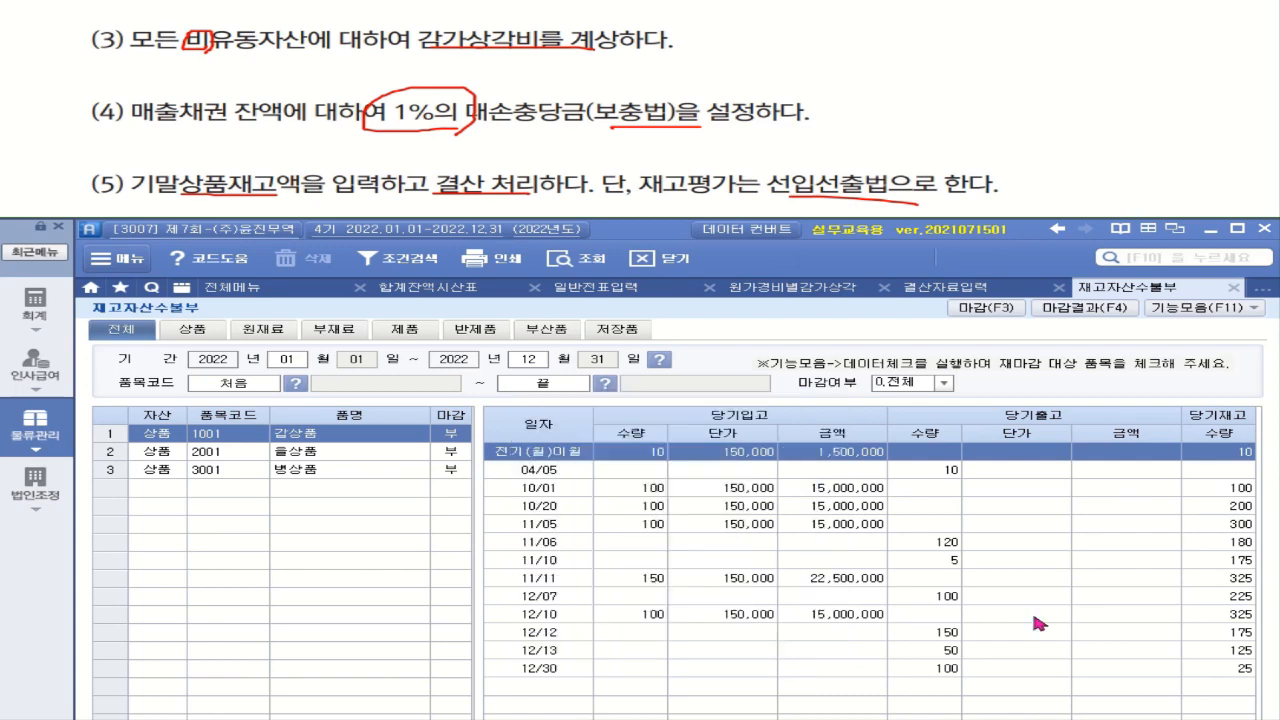
Close all inventory items at once by running 마감 with the 일괄마감 option.
left_click(986, 307)
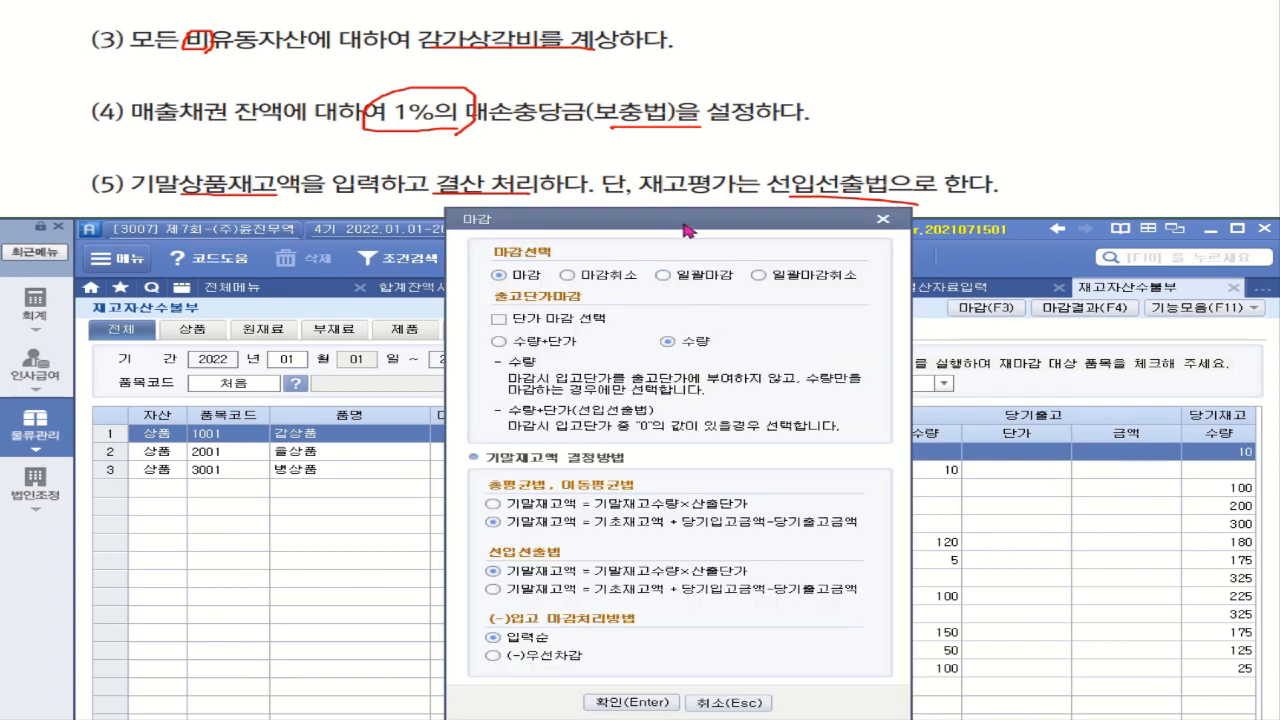
left_click_drag(684, 224, 805, 228)
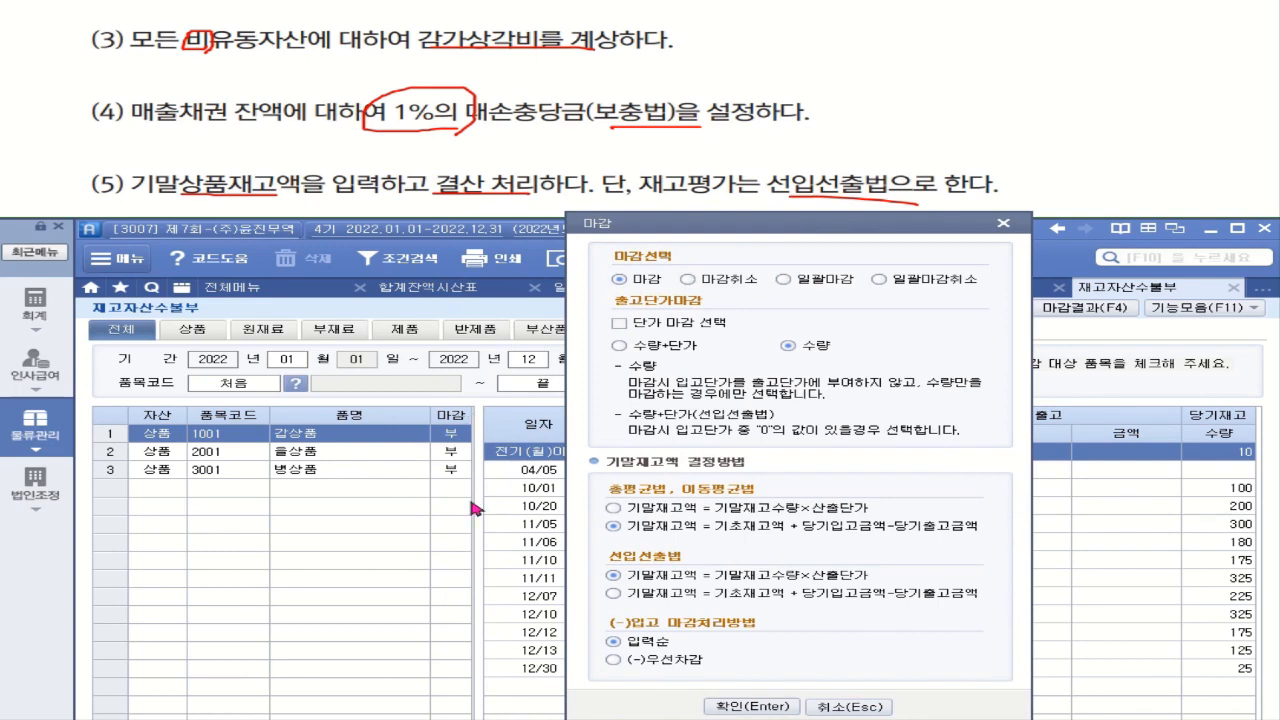
left_click(783, 279)
left_click(753, 706)
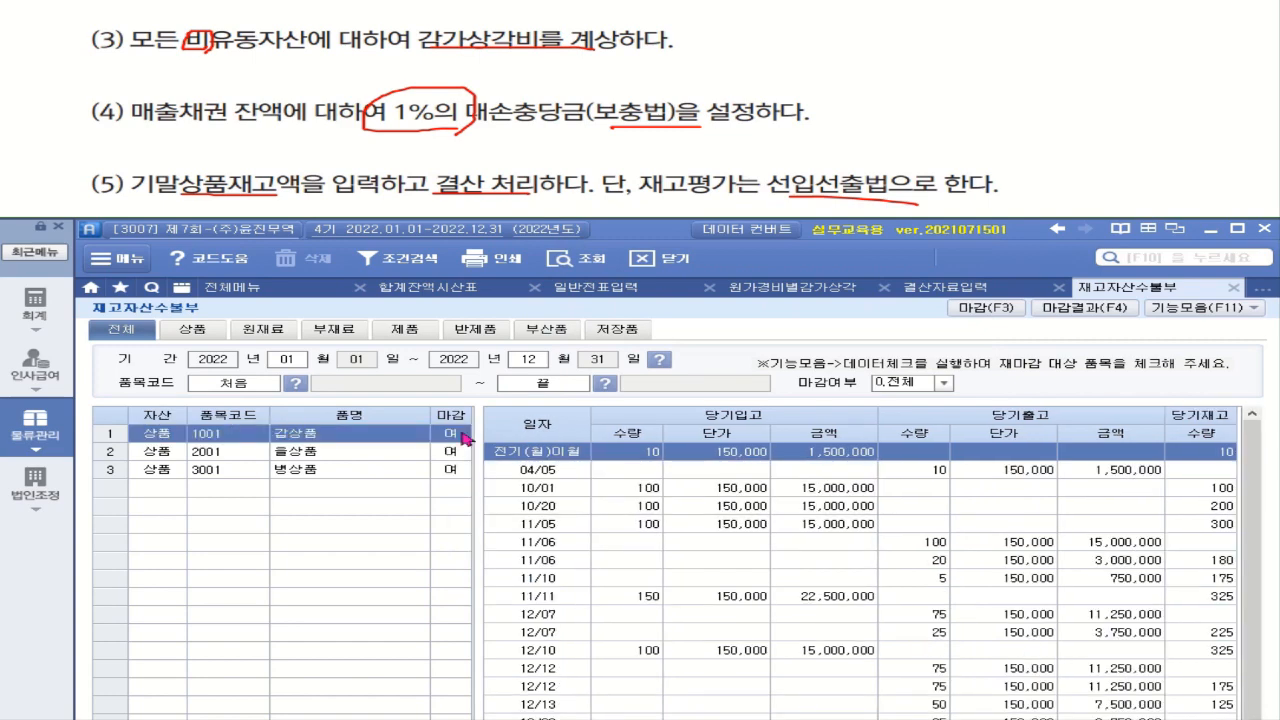
Check the closing status and 당기재고 amounts of 갑상품, 을상품 and 병상품 in 재고자산수불부.
left_click(461, 452)
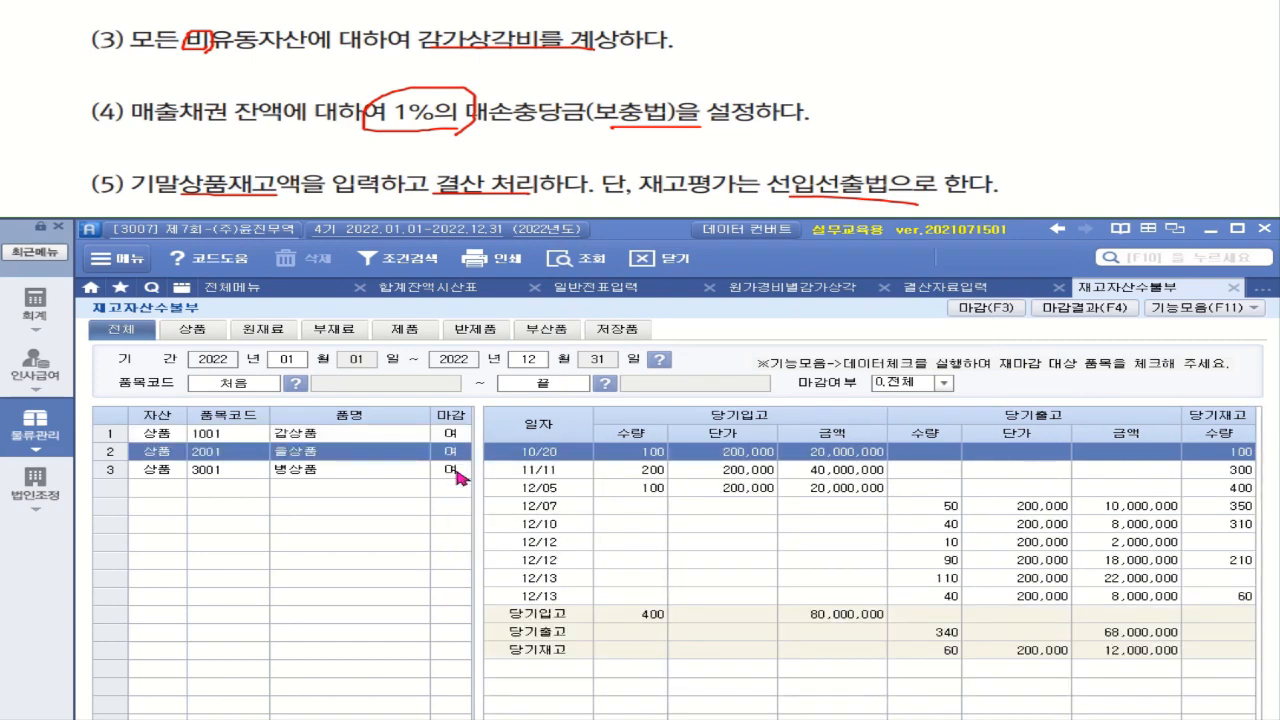
left_click(459, 476)
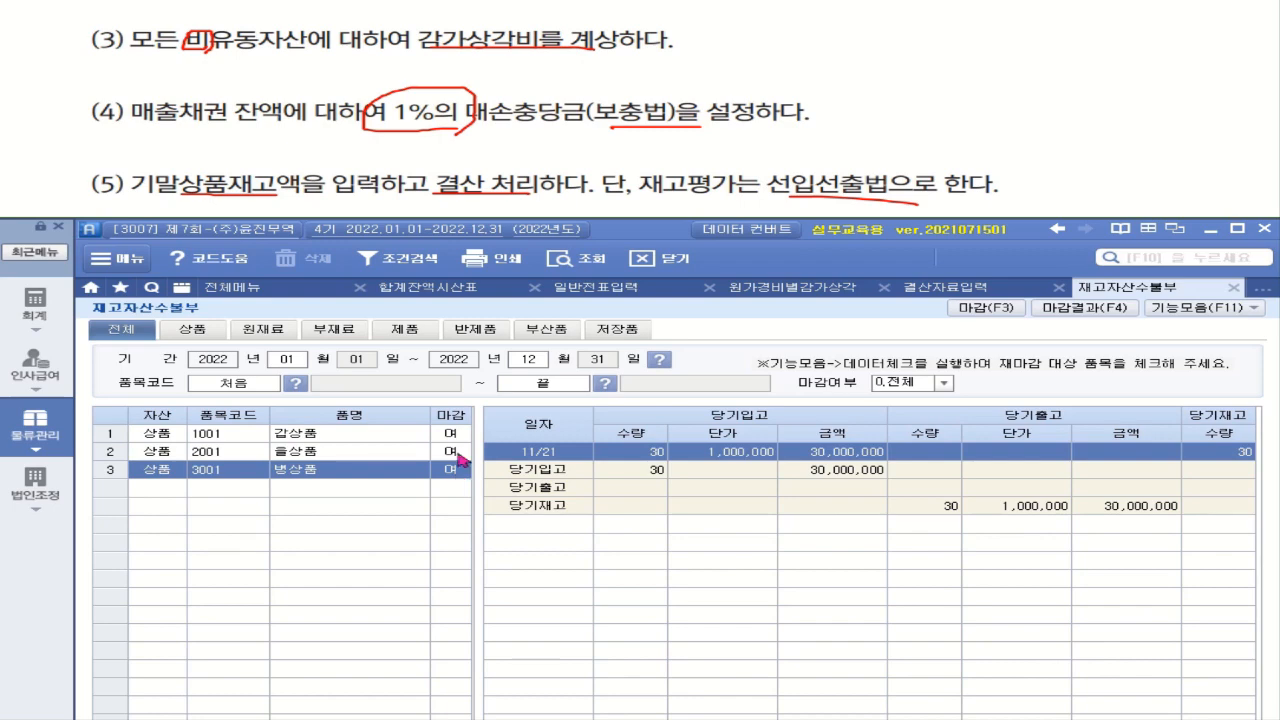
left_click(460, 436)
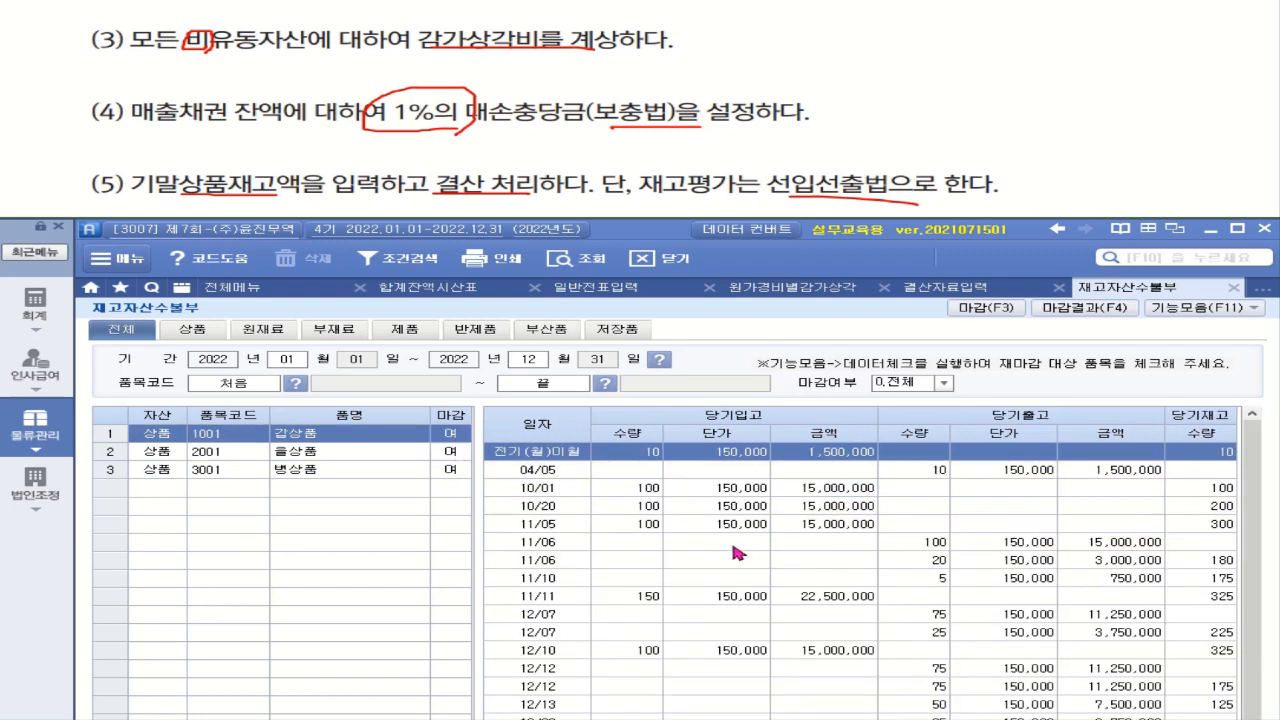
left_click(461, 453)
left_click(462, 477)
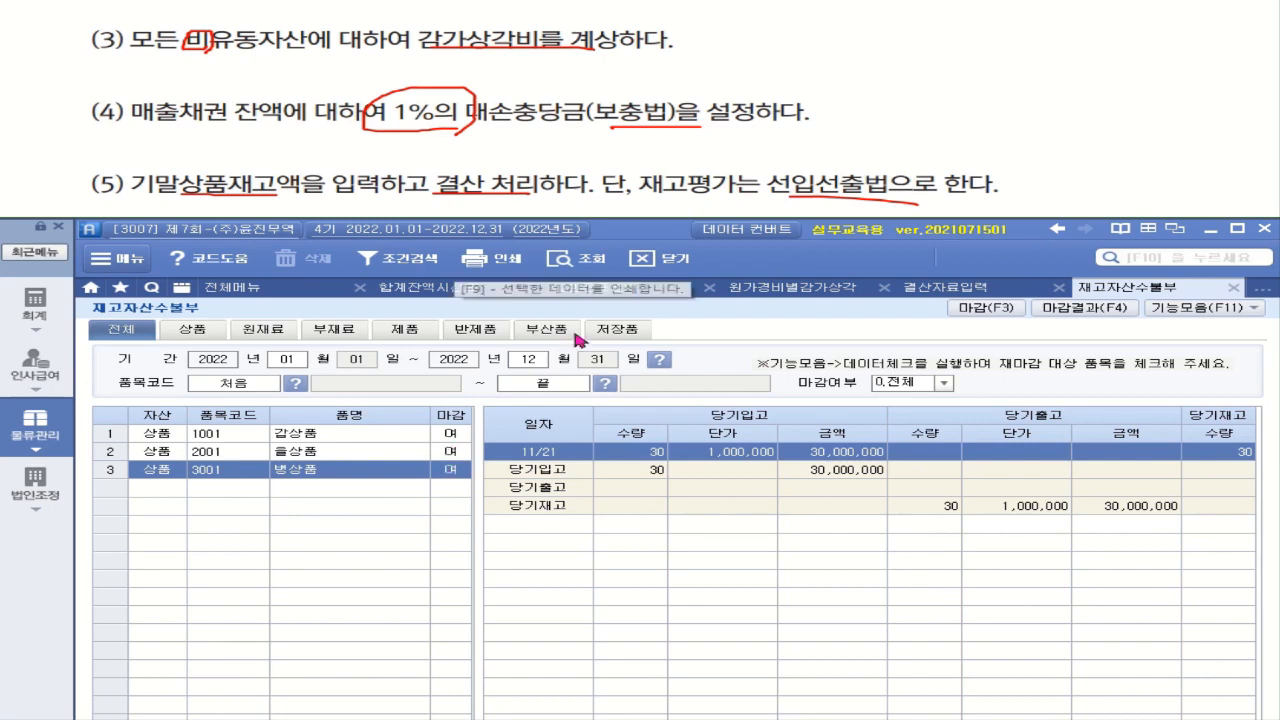
left_click(431, 437)
left_click(415, 458)
left_click(405, 472)
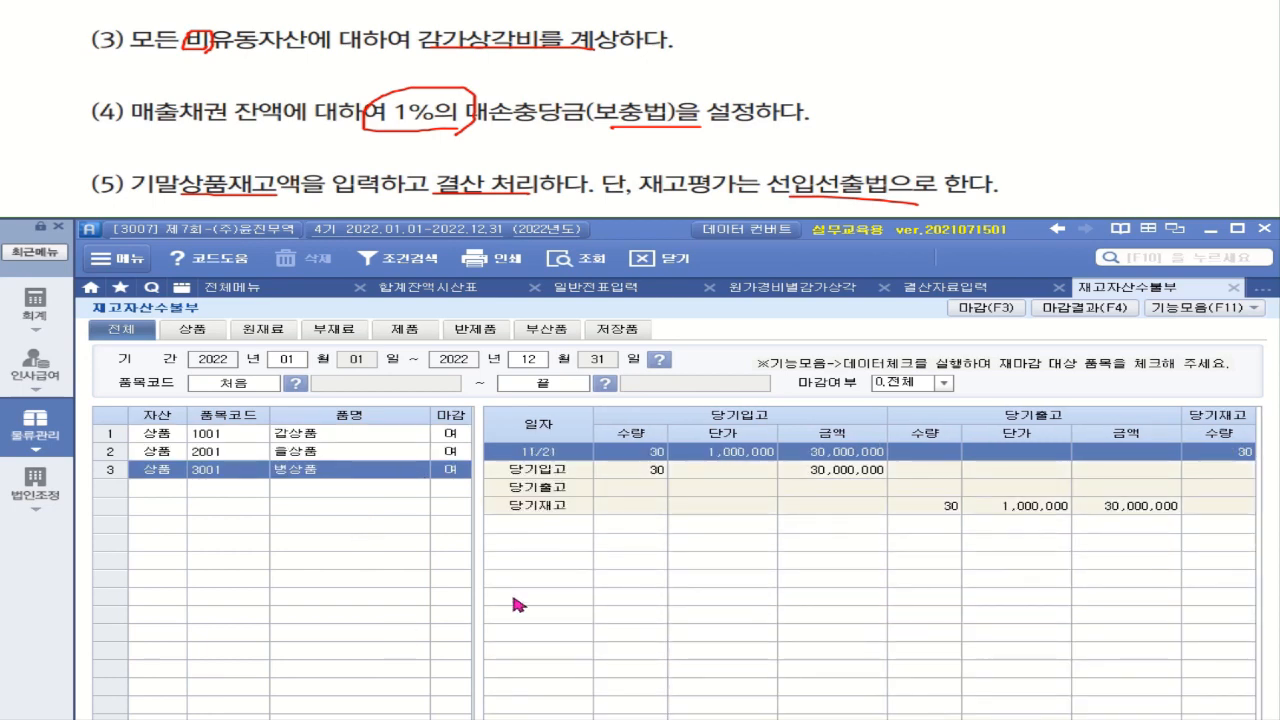
left_click(1138, 508)
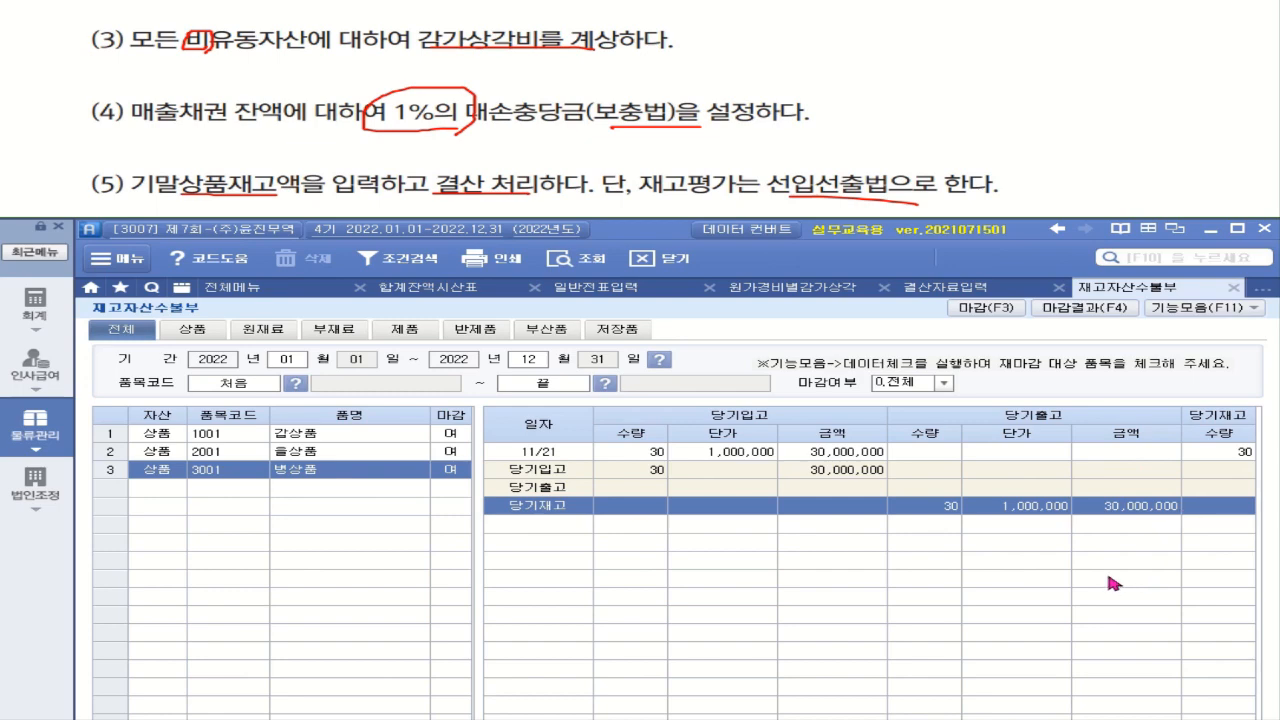
Open the inventory statement (재고자산명세서) in 물류관리.
left_click(42, 435)
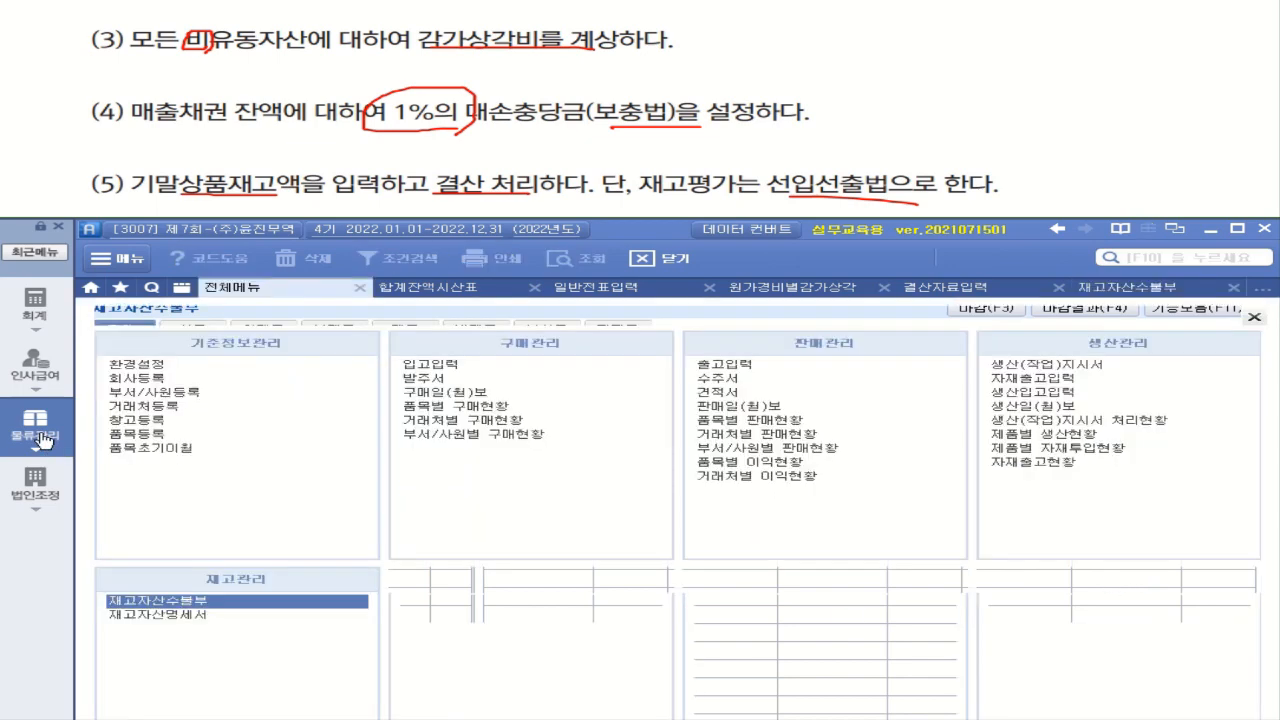
left_click(168, 617)
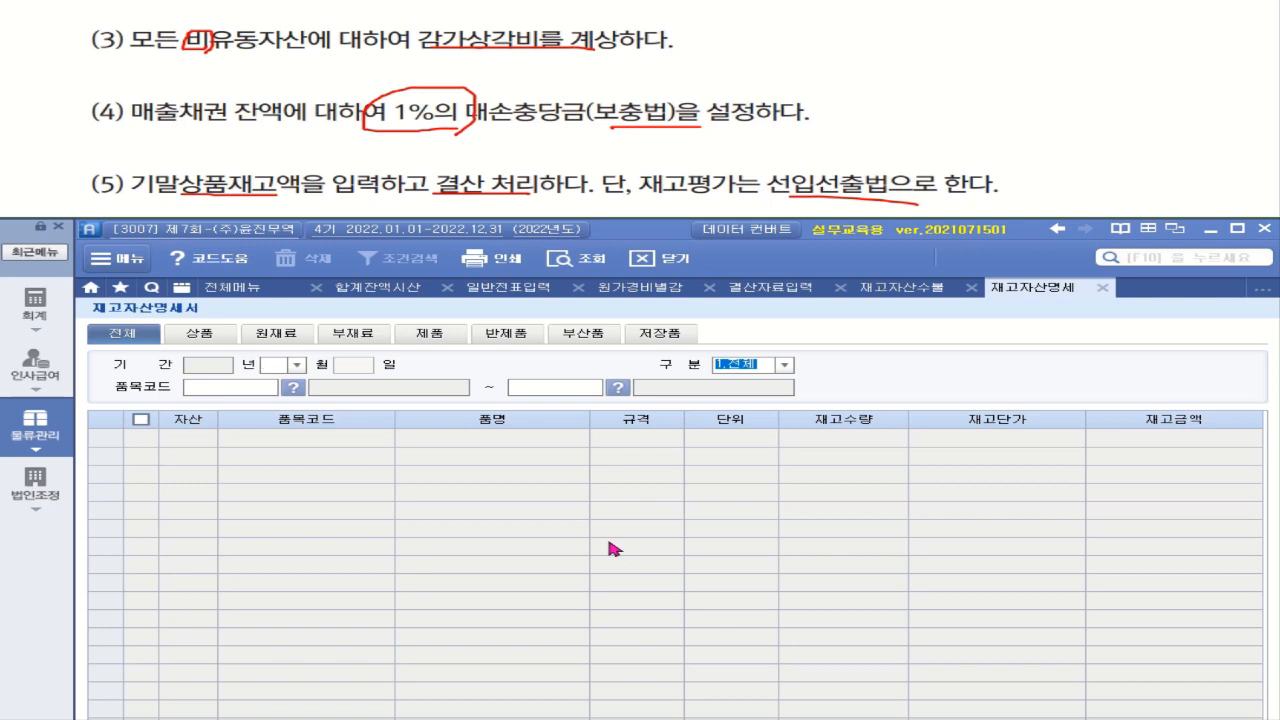
left_click(296, 365)
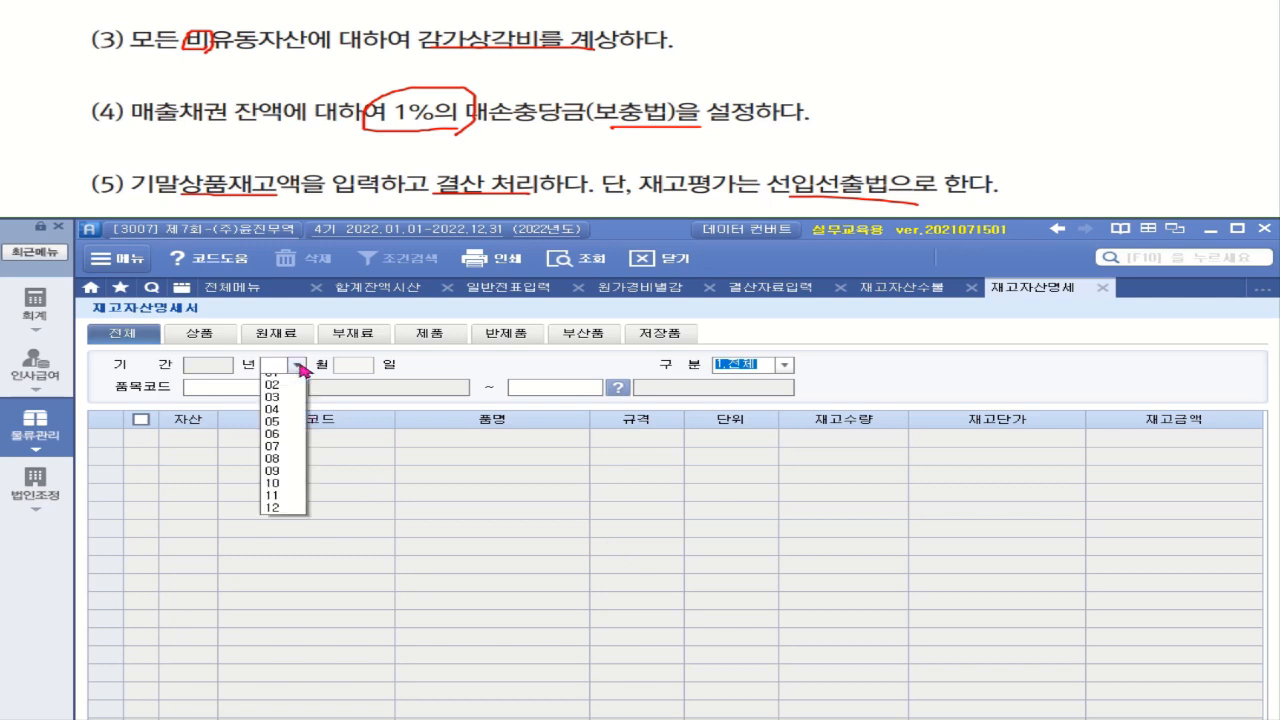
left_click(285, 430)
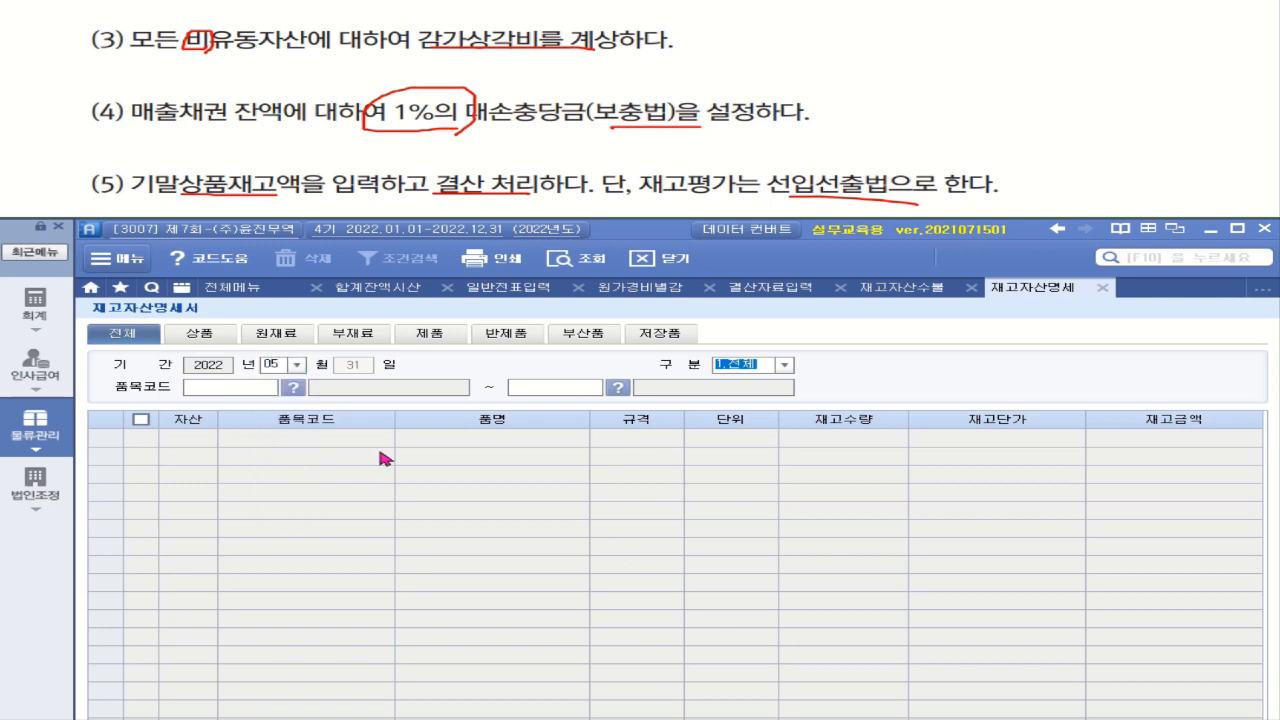
key("Return")
key("Return")
key("Return")
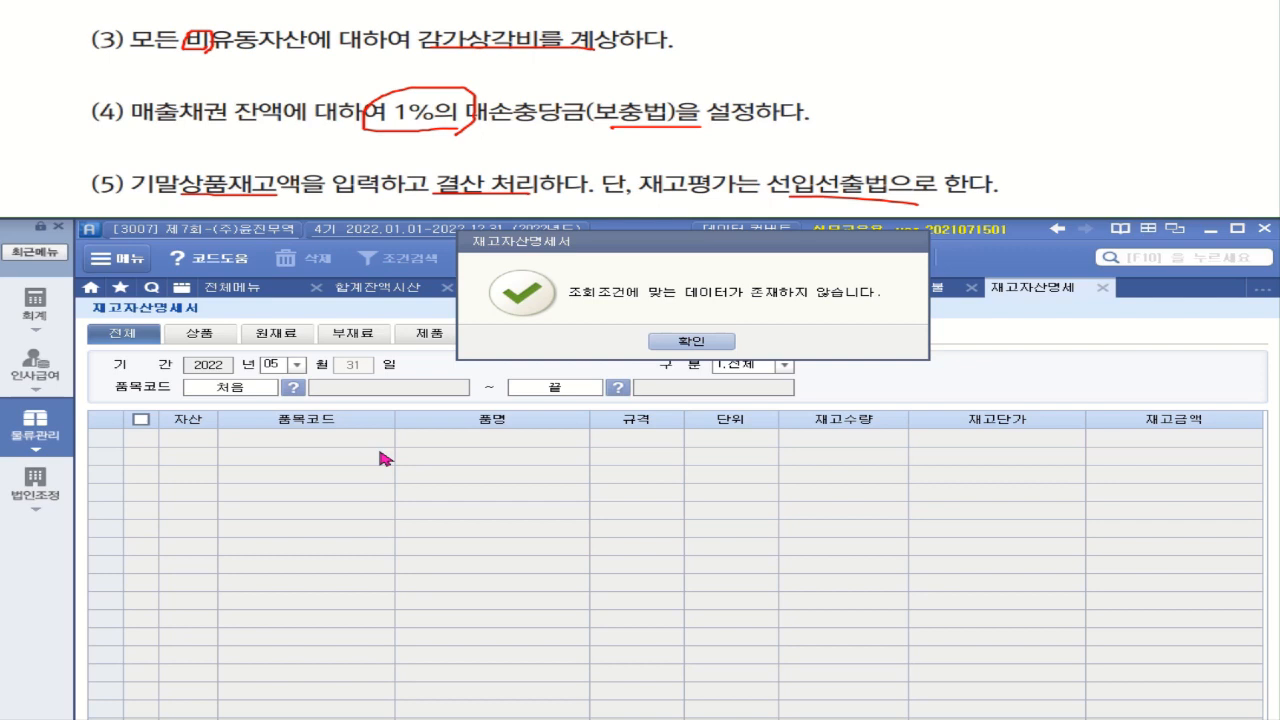
left_click(688, 344)
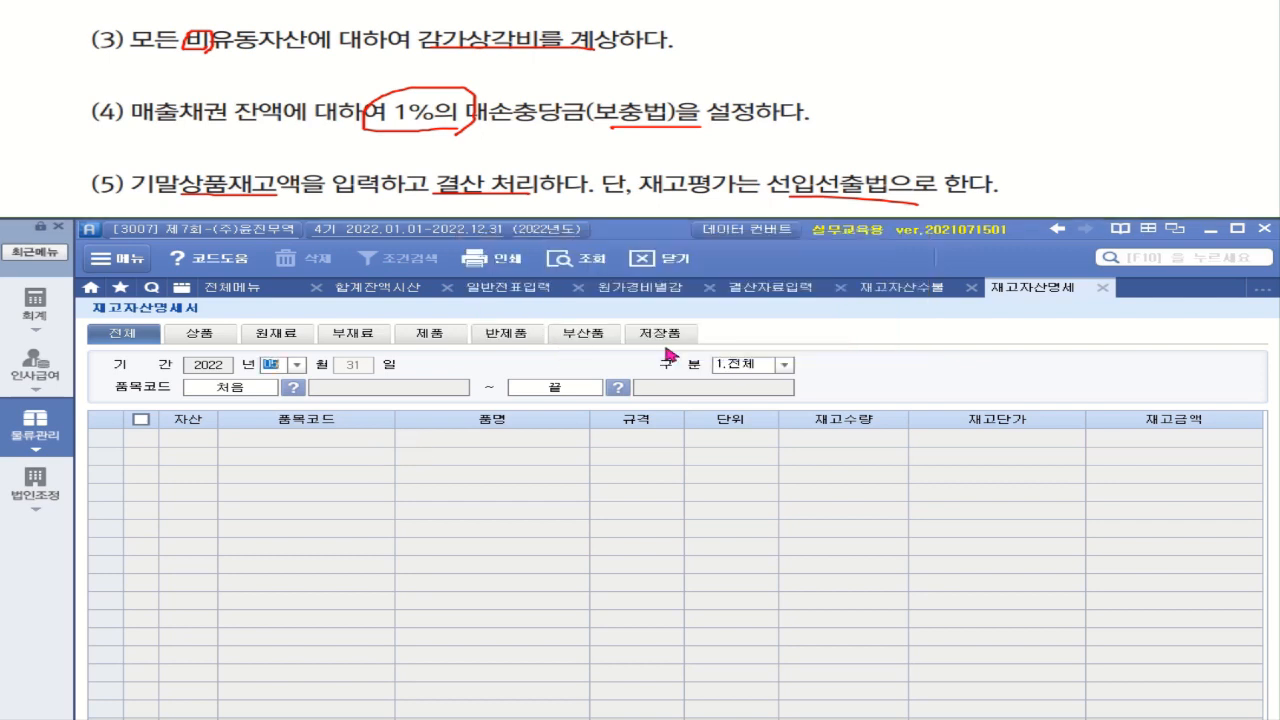
Load 재고자산명세서 for December 2022 with 구분 1.전체 and the full item-code range.
left_click(297, 365)
left_click(283, 524)
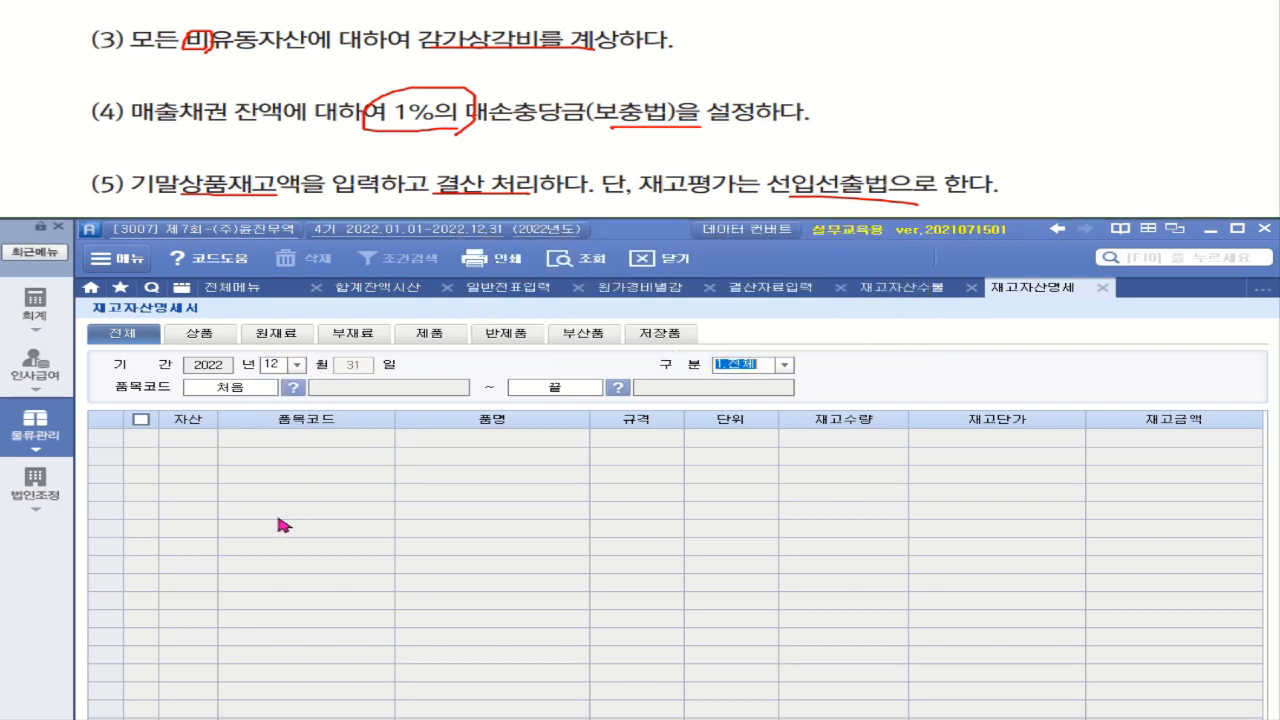
key("Return")
key("Return")
key("Return")
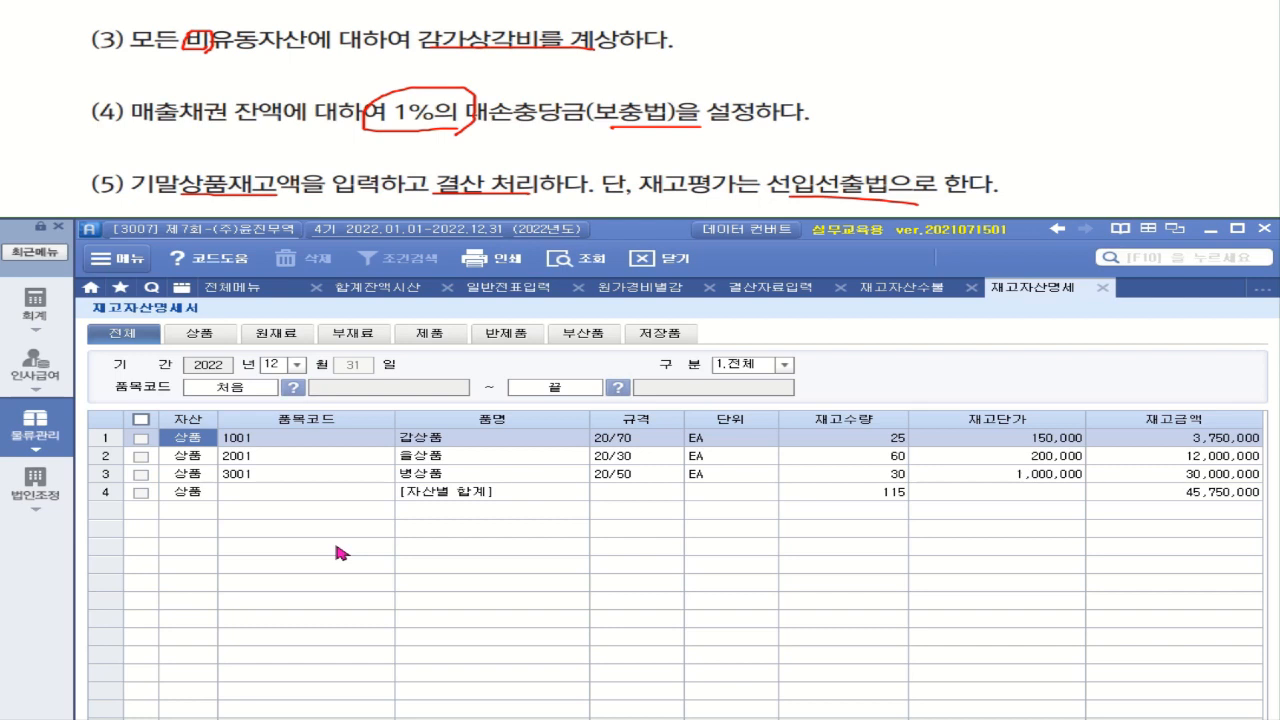
Take the total 재고금액 from 재고자산명세서 and enter 45,750,000 as 기말 상품 재고액 in 결산자료입력.
left_click(1175, 492)
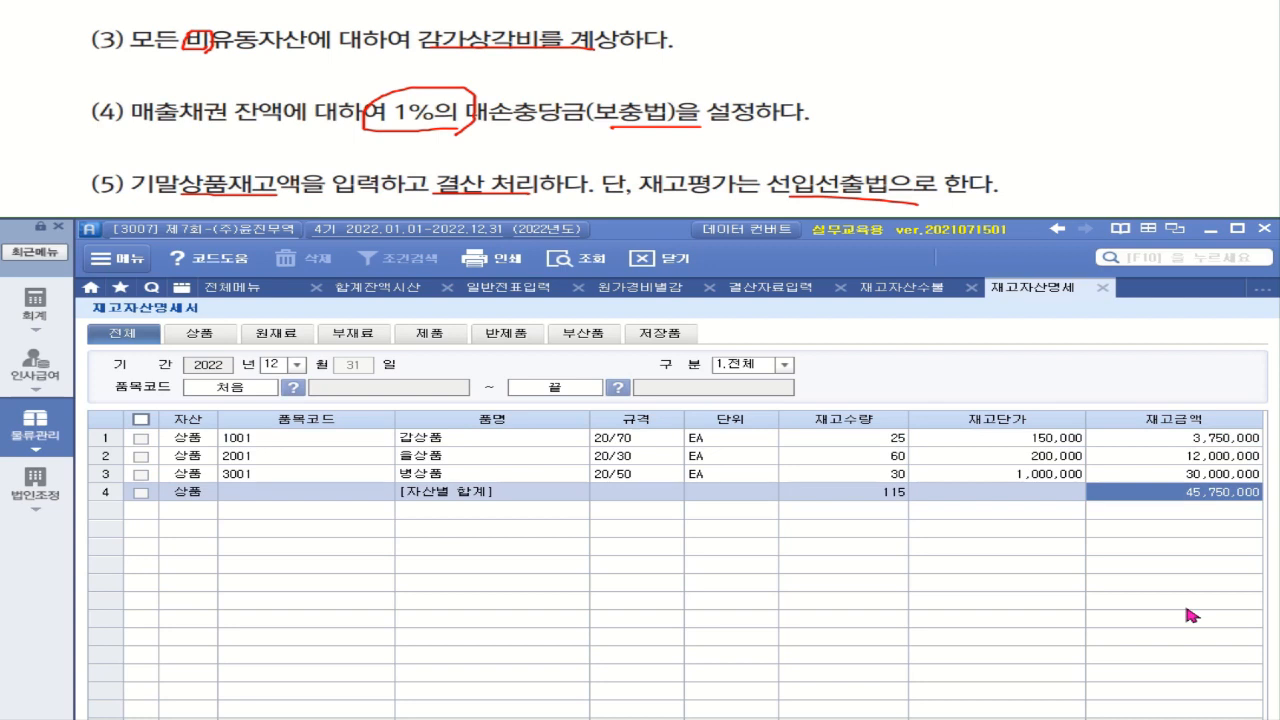
left_click(800, 296)
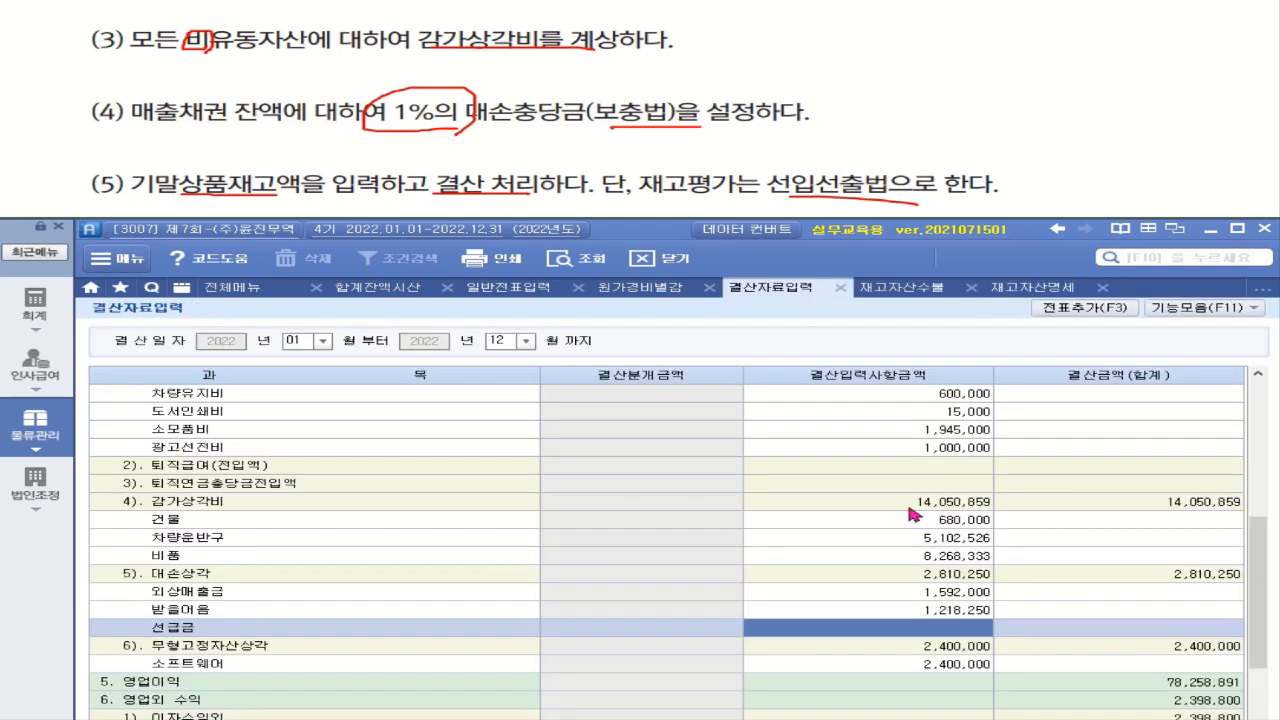
left_click_drag(1262, 594, 1262, 420)
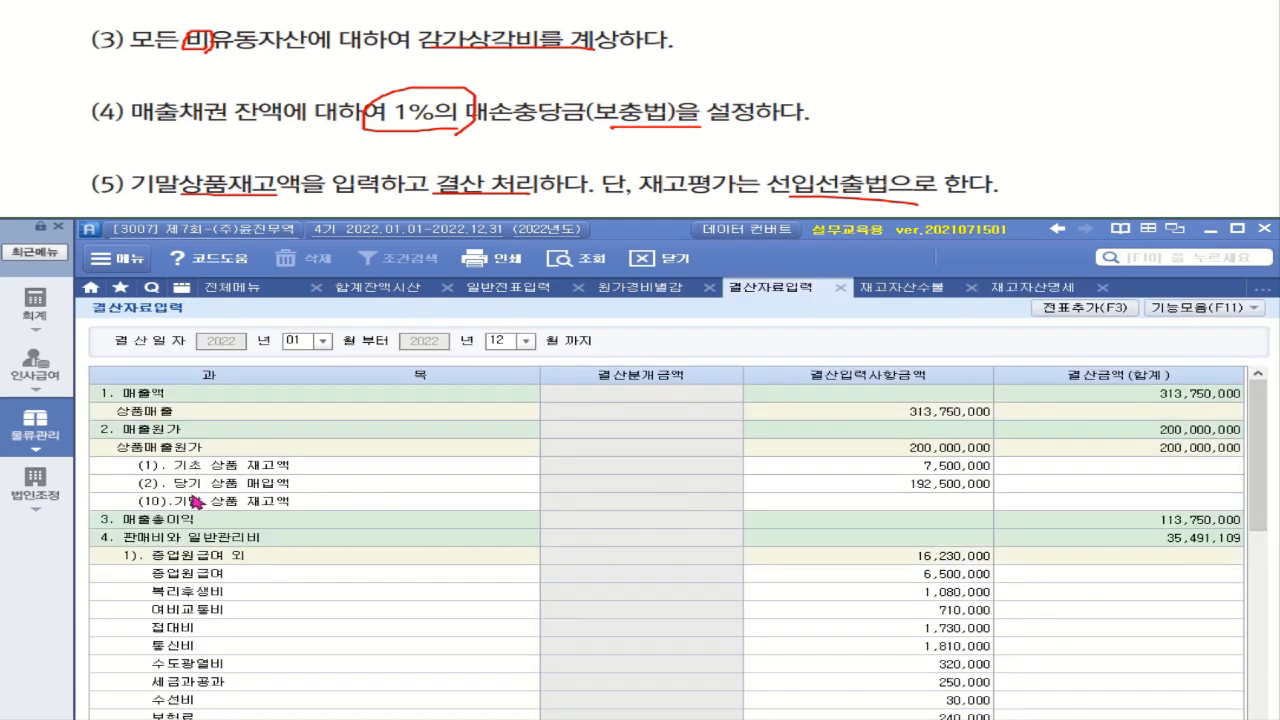
left_click(964, 502)
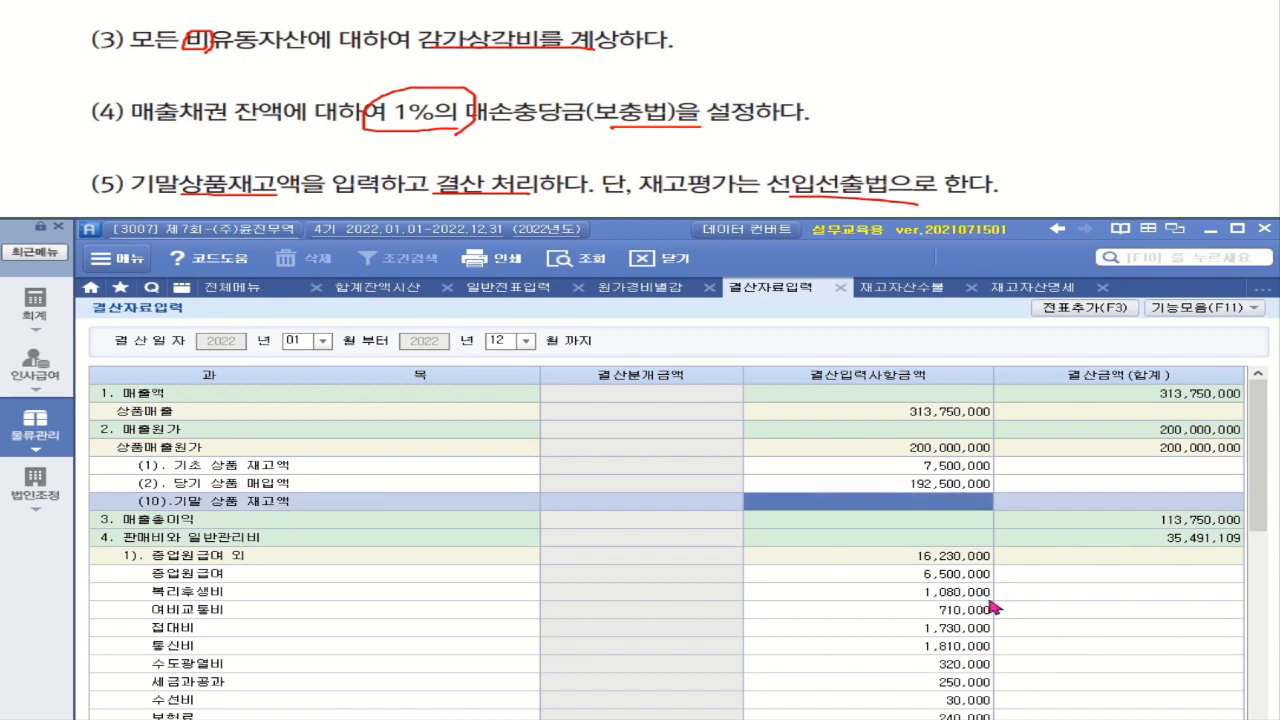
type("45750000")
key("Return")
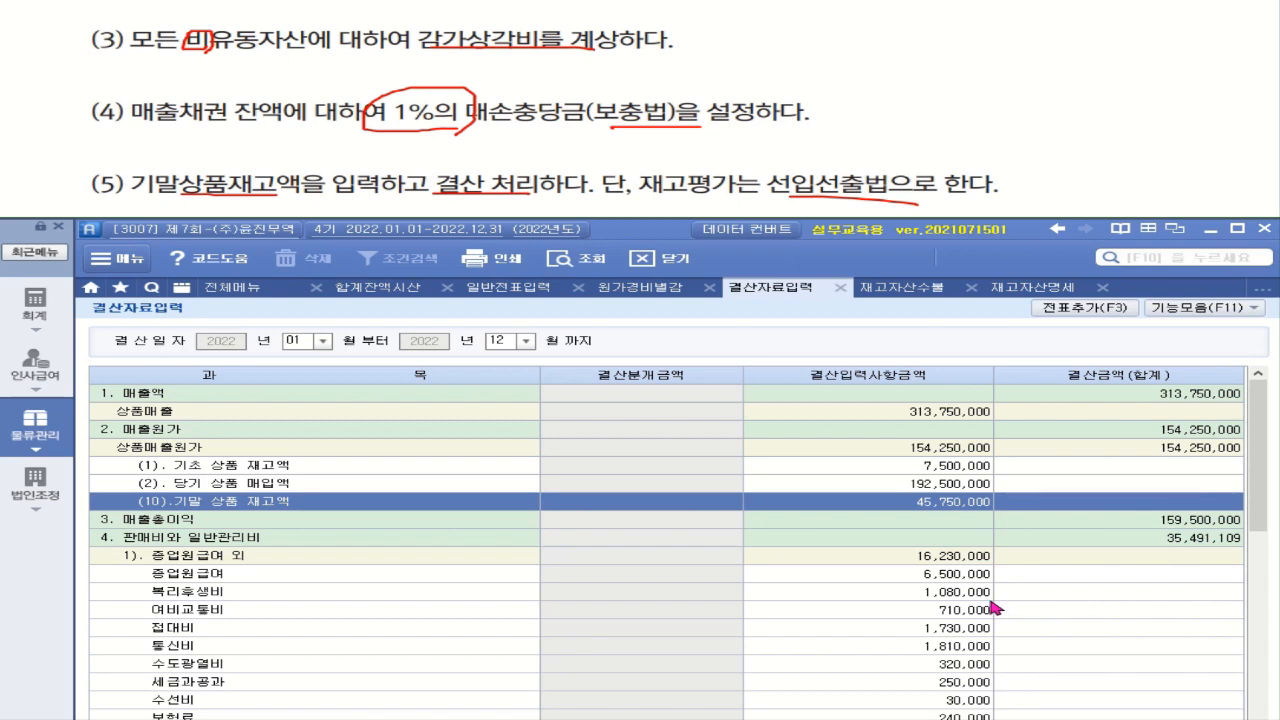
Add the closing entries from 결산자료입력 to the general vouchers (일반전표).
left_click(1084, 308)
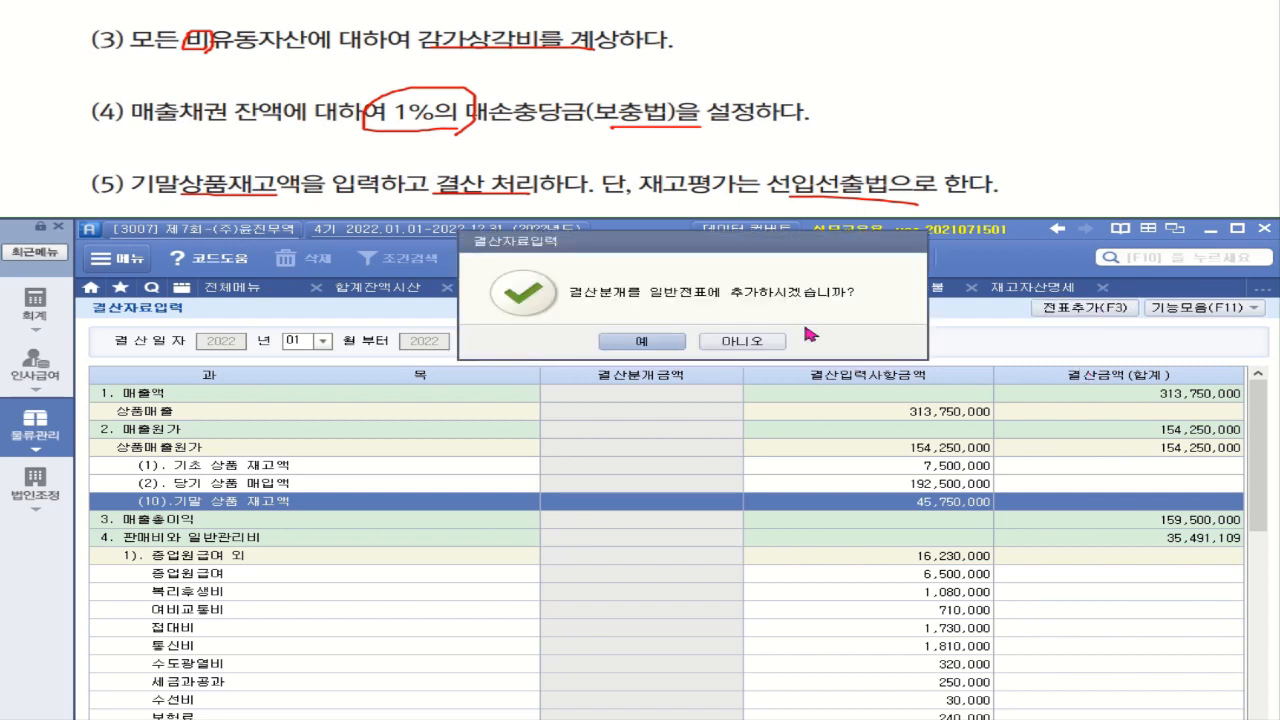
left_click(641, 343)
left_click(724, 348)
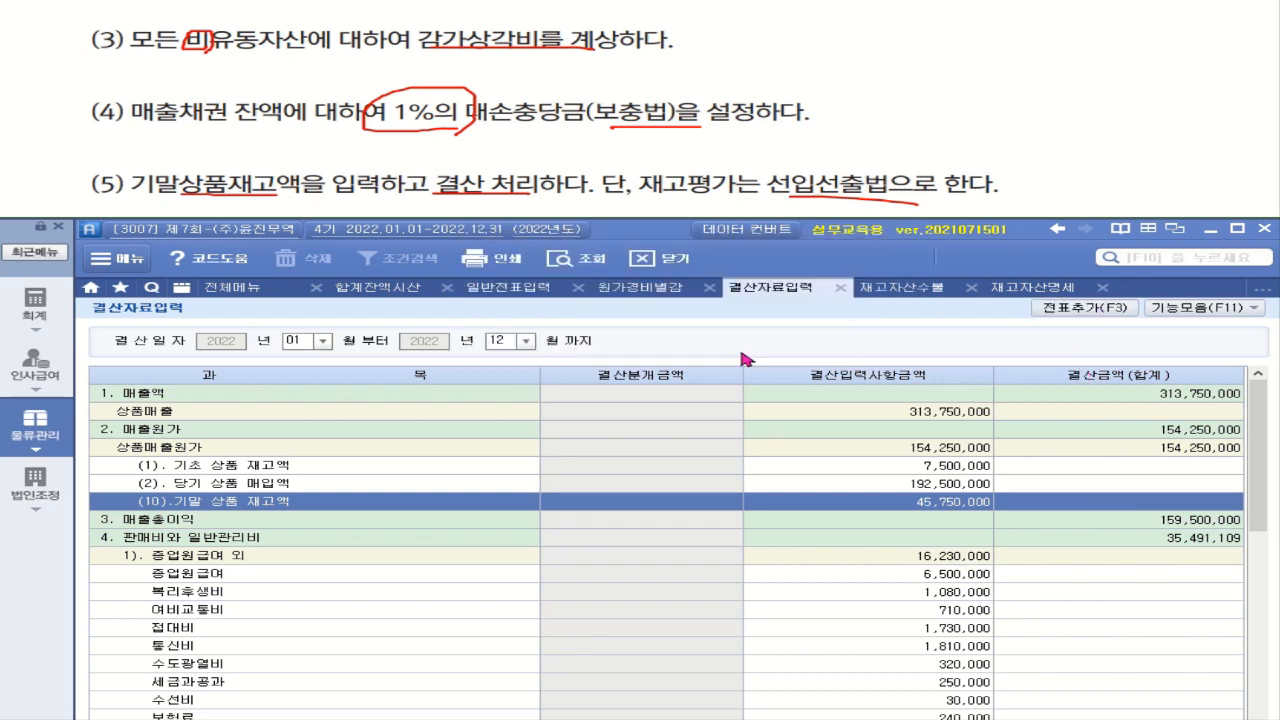
Reload the December 31 vouchers in 일반전표입력 and check the entries for cost of sales, depreciation, bad debts and intangible amortization.
left_click(58, 325)
left_click(430, 366)
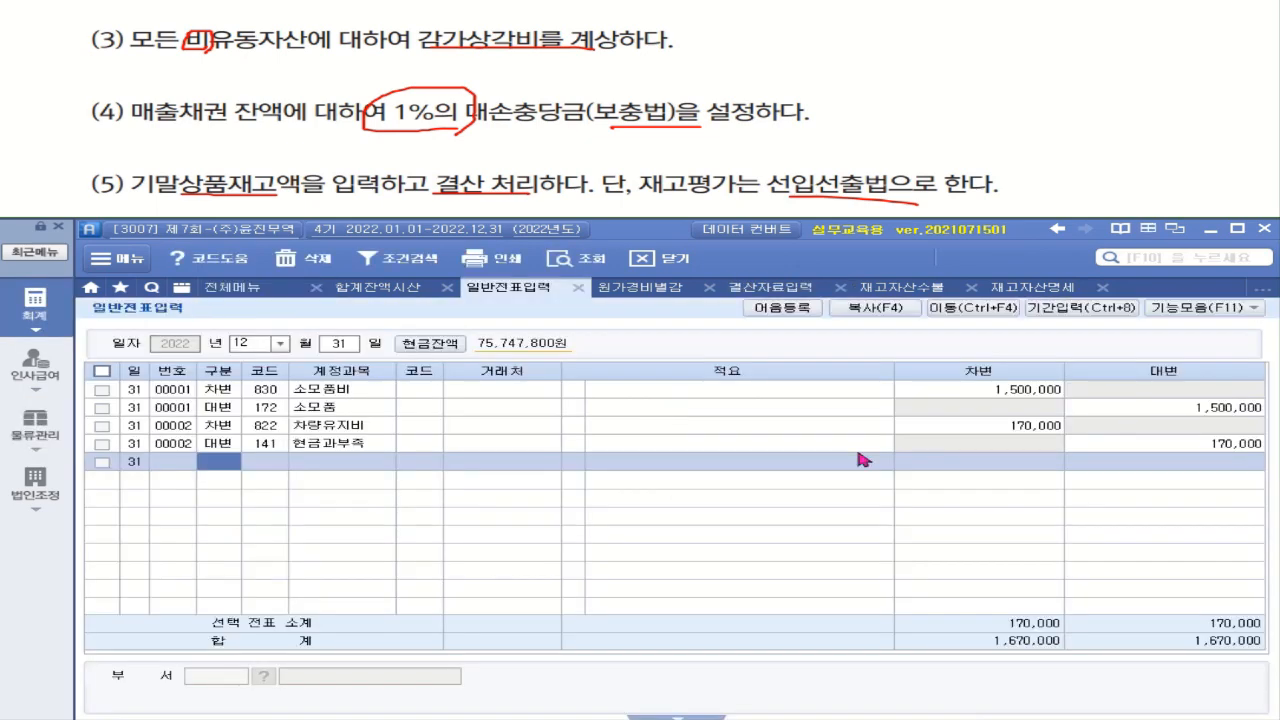
left_click(572, 262)
left_click(340, 428)
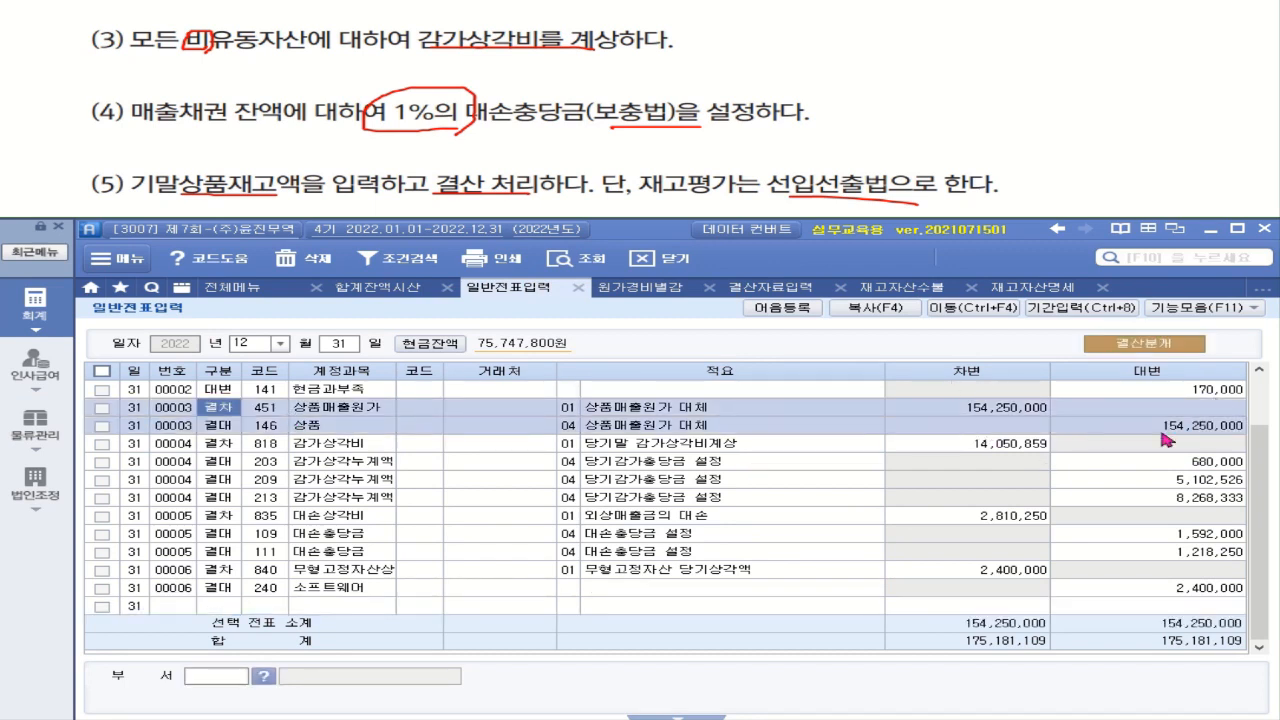
left_click(318, 448)
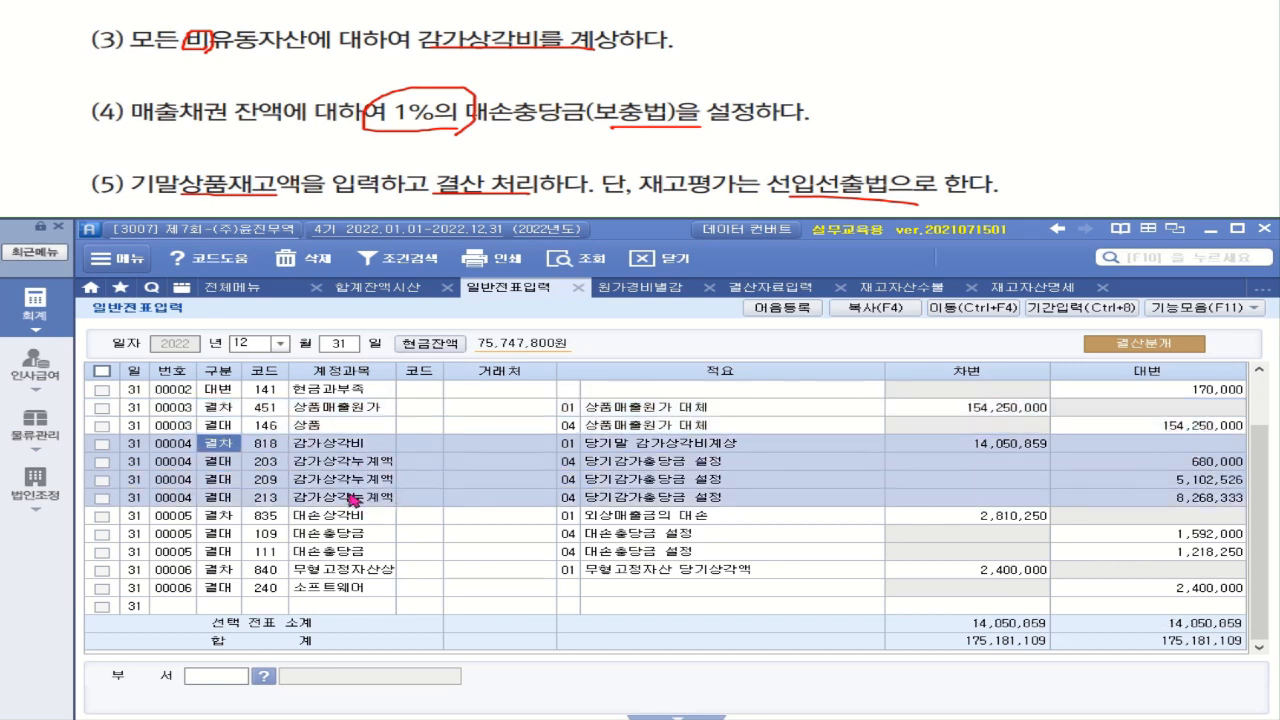
left_click(357, 520)
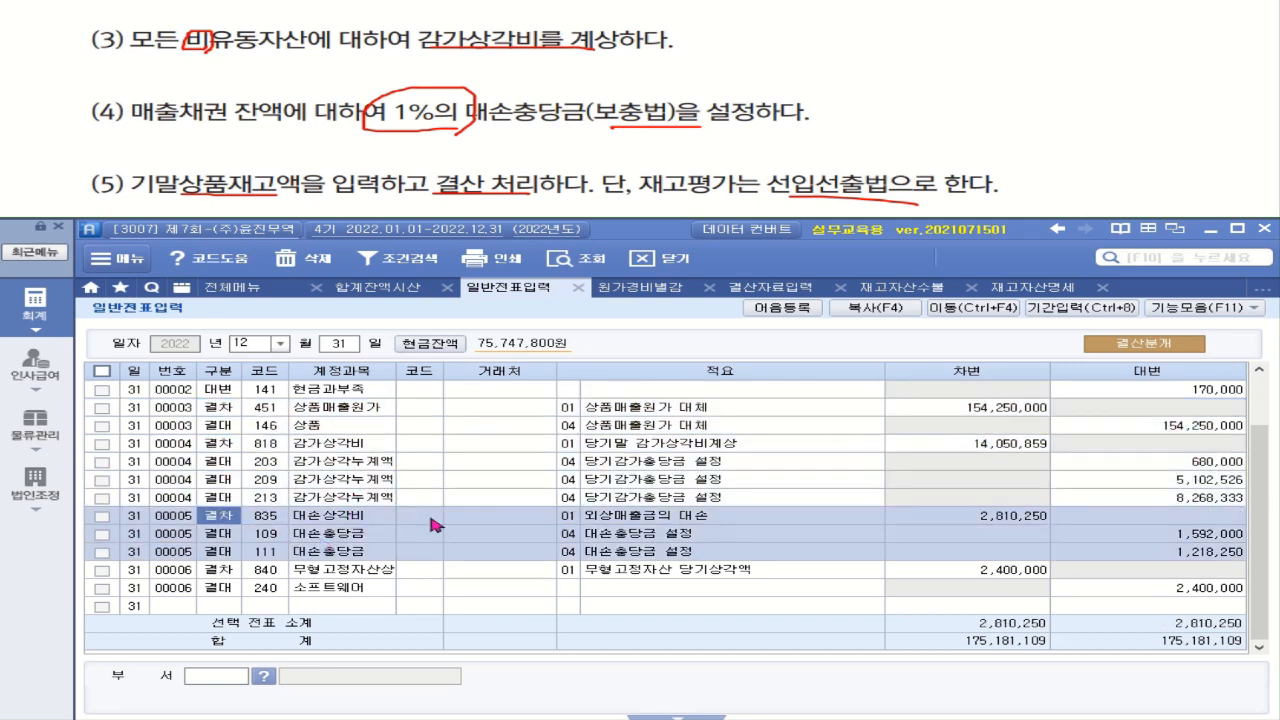
left_click(357, 578)
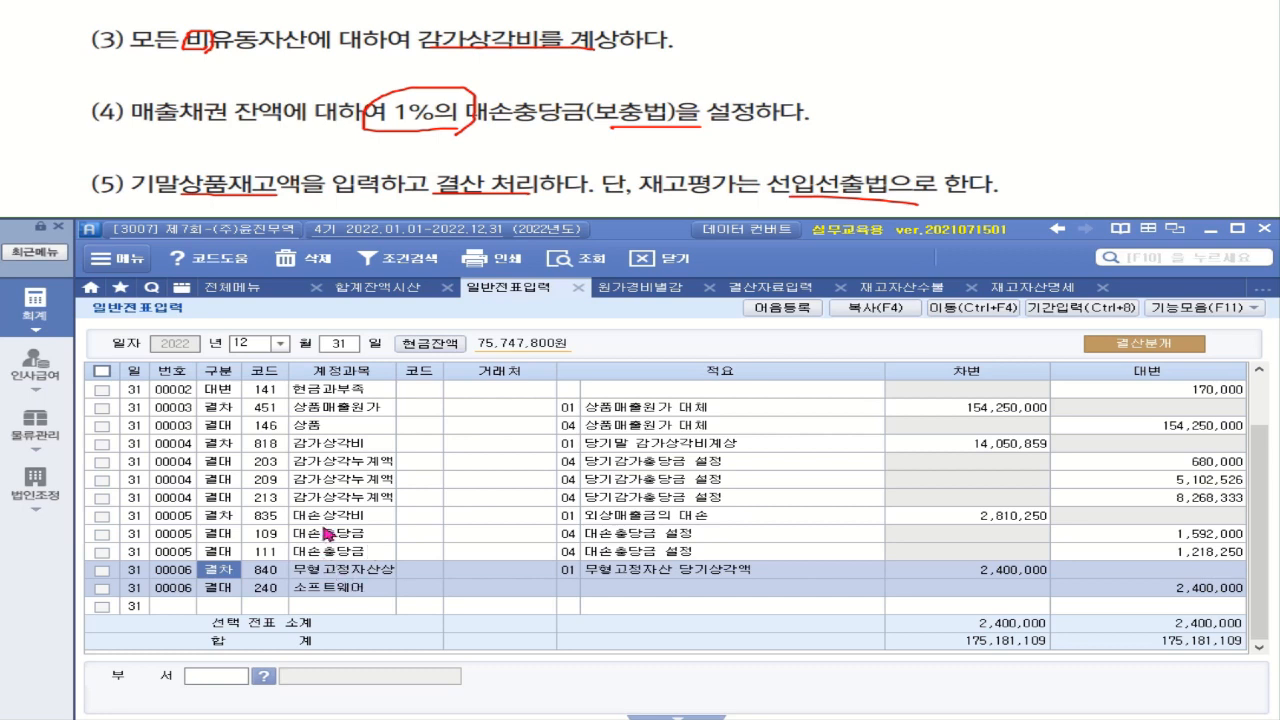
Load the income statement (손익계산서) for December 2022 and check the current-period 당기순이익.
left_click(243, 295)
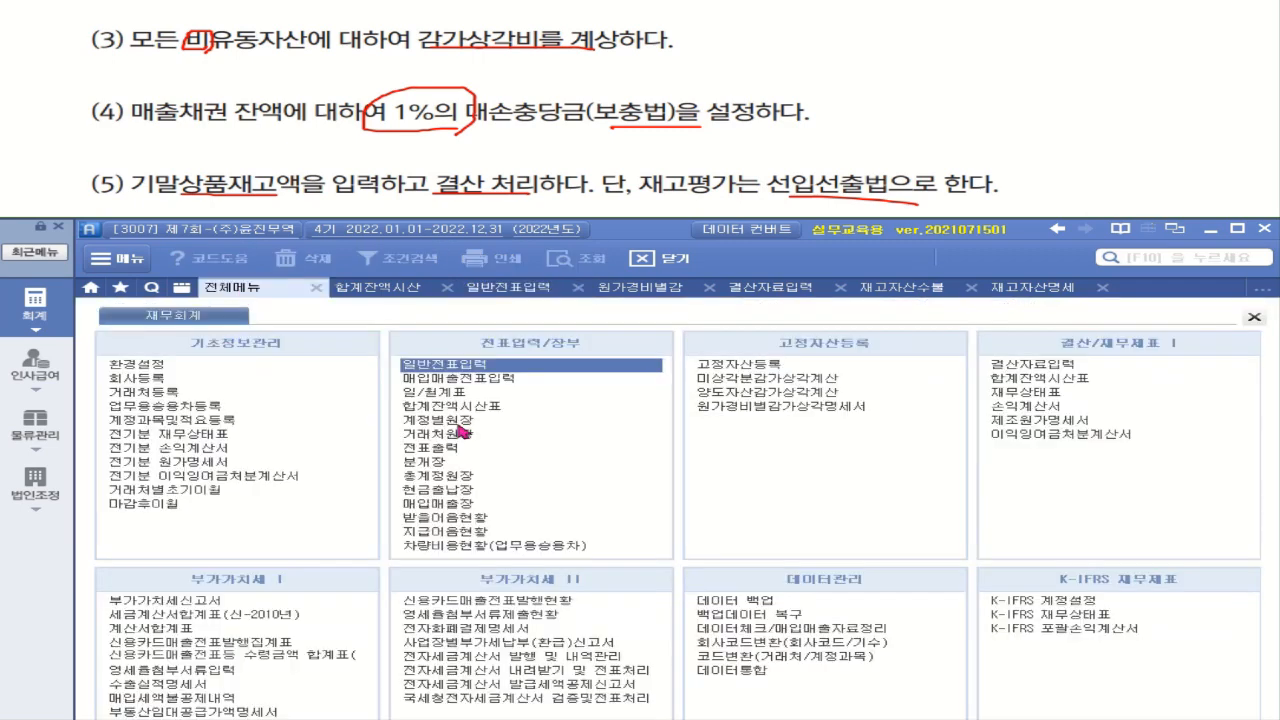
left_click(1045, 410)
left_click(301, 340)
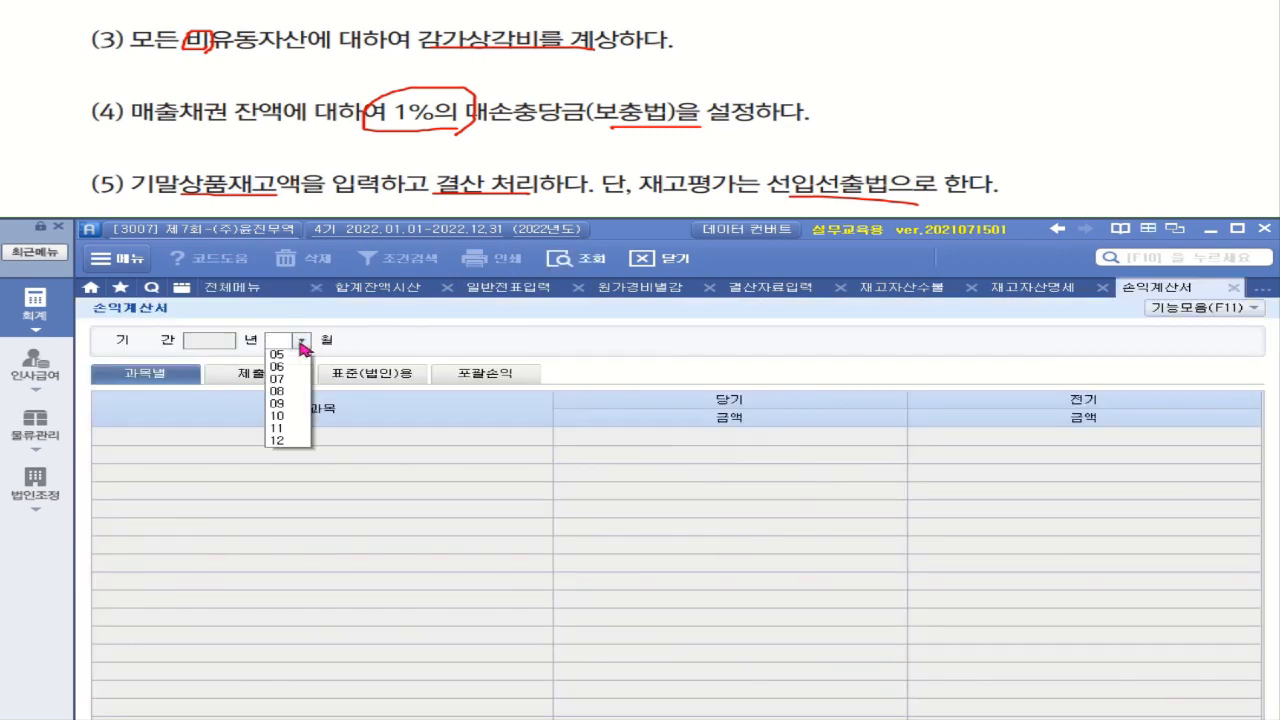
left_click(290, 492)
scroll(1015, 535, "down", 5)
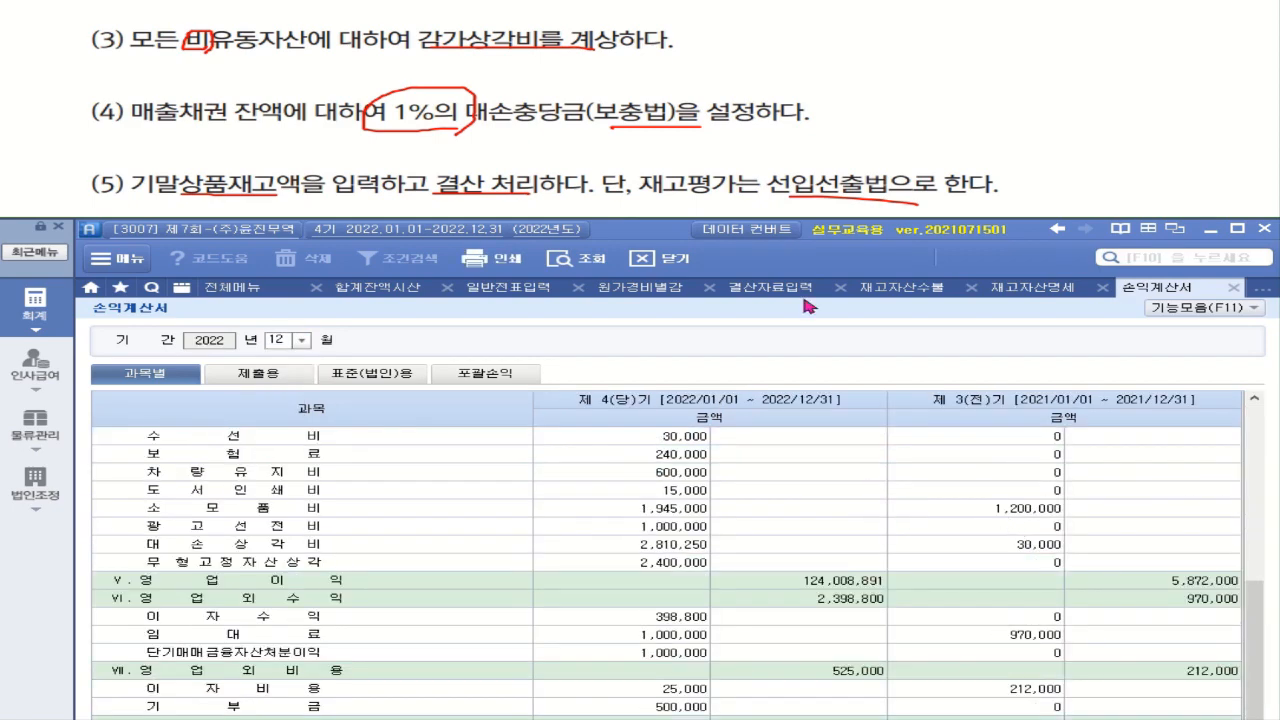
left_click_drag(650, 230, 650, 158)
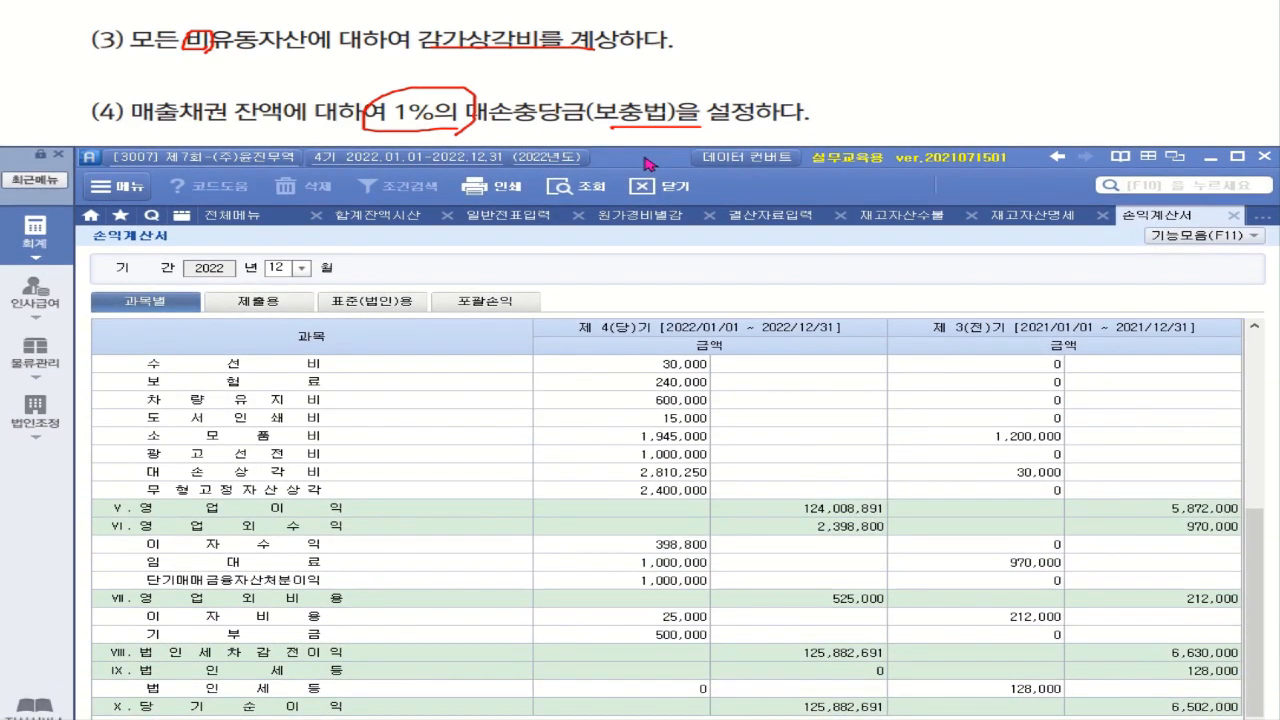
left_click(862, 707)
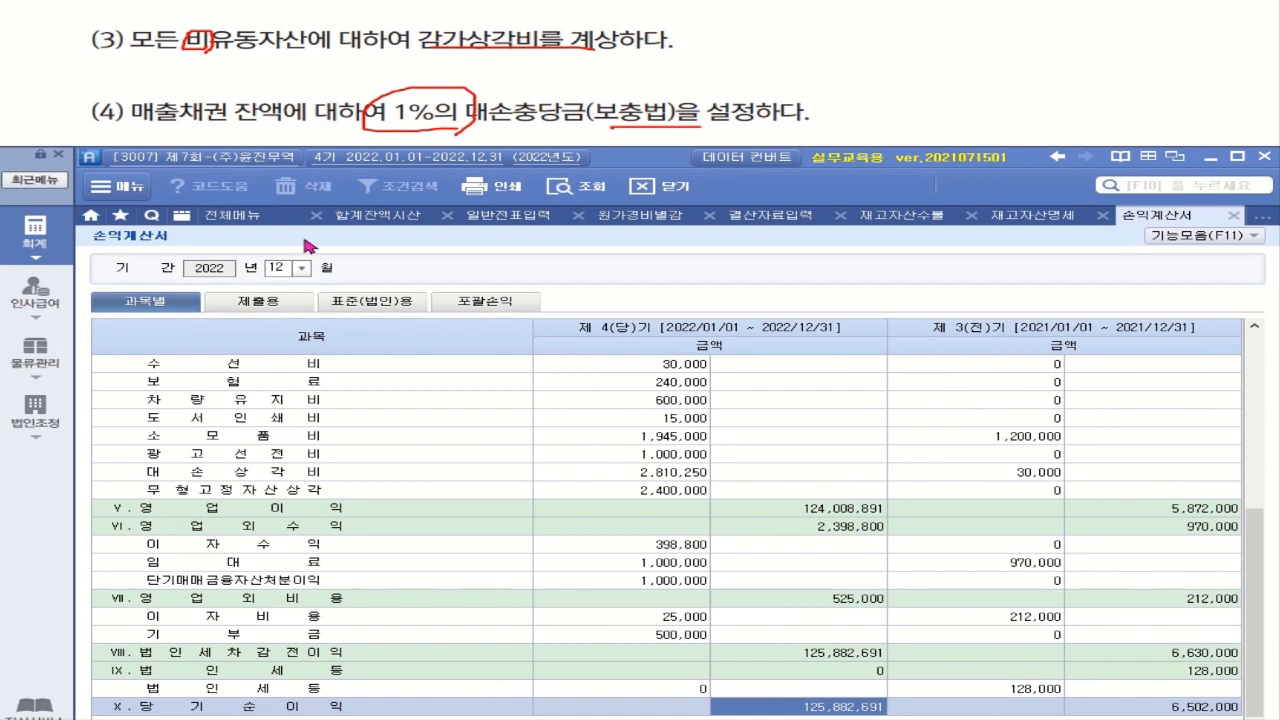
Open 이익잉여금처분계산서 with its saved data and compare its 당기순이익 with that in 손익계산서.
left_click(240, 216)
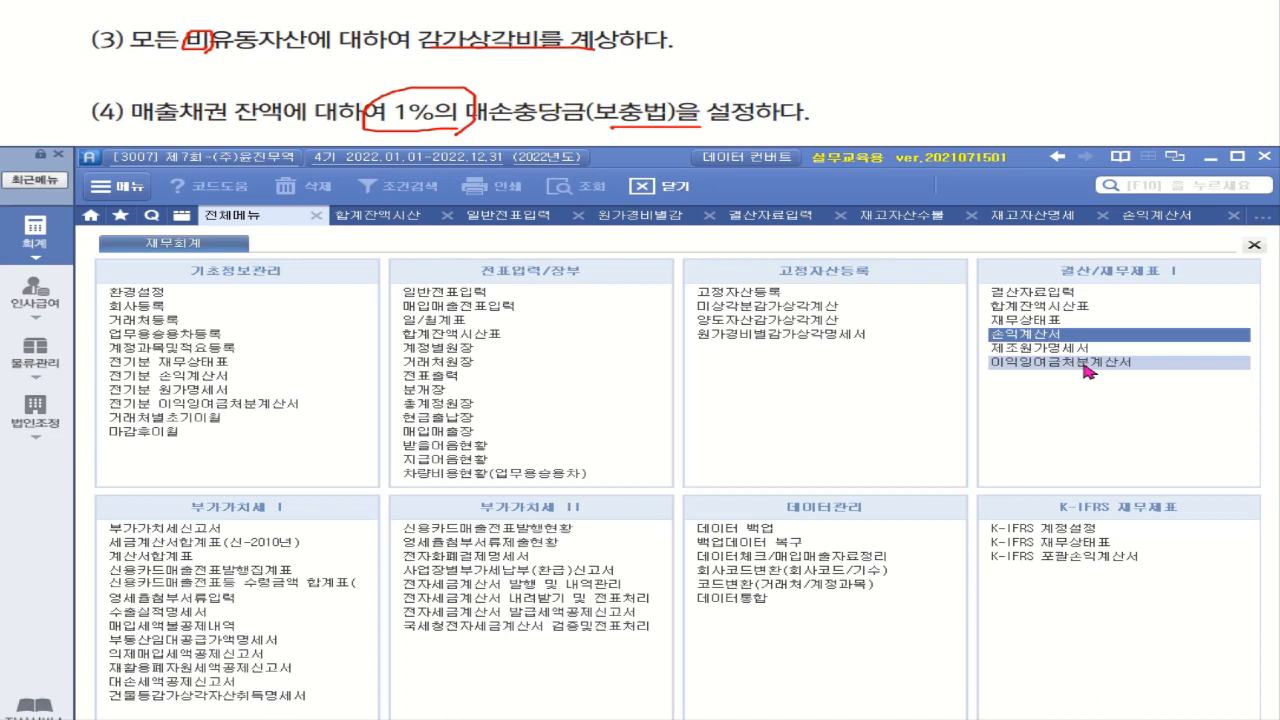
left_click(1088, 365)
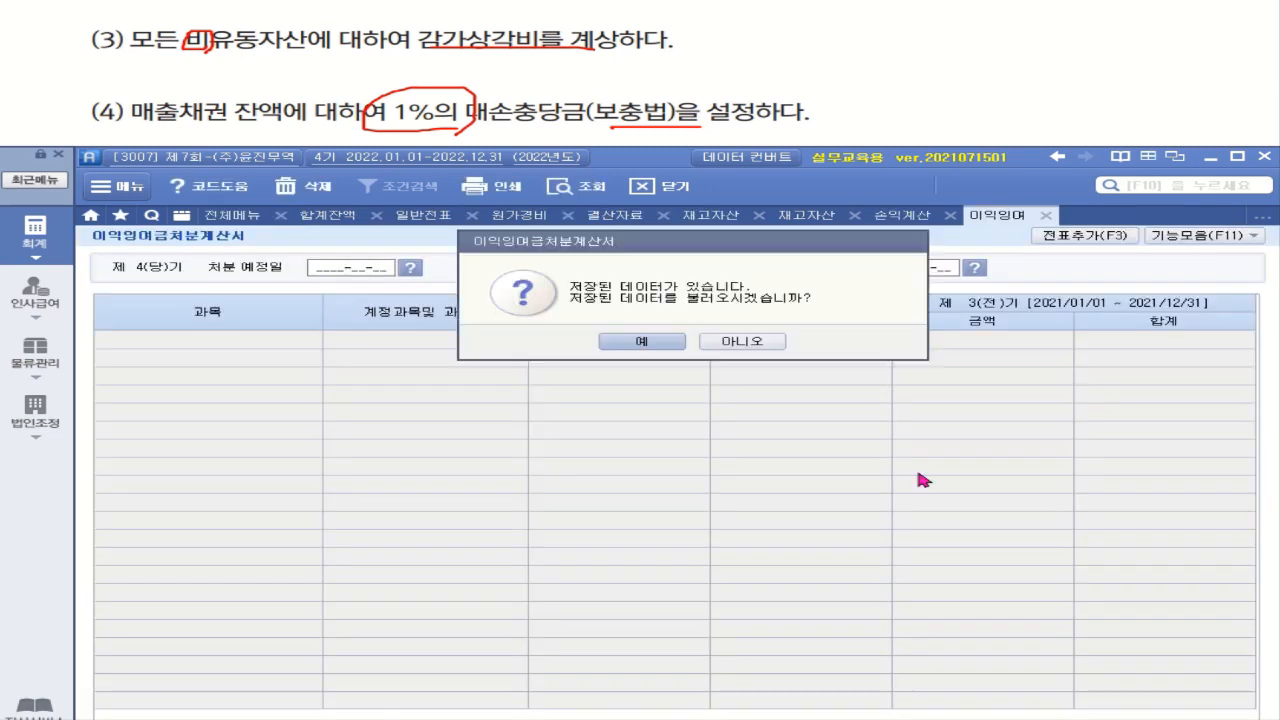
left_click(622, 342)
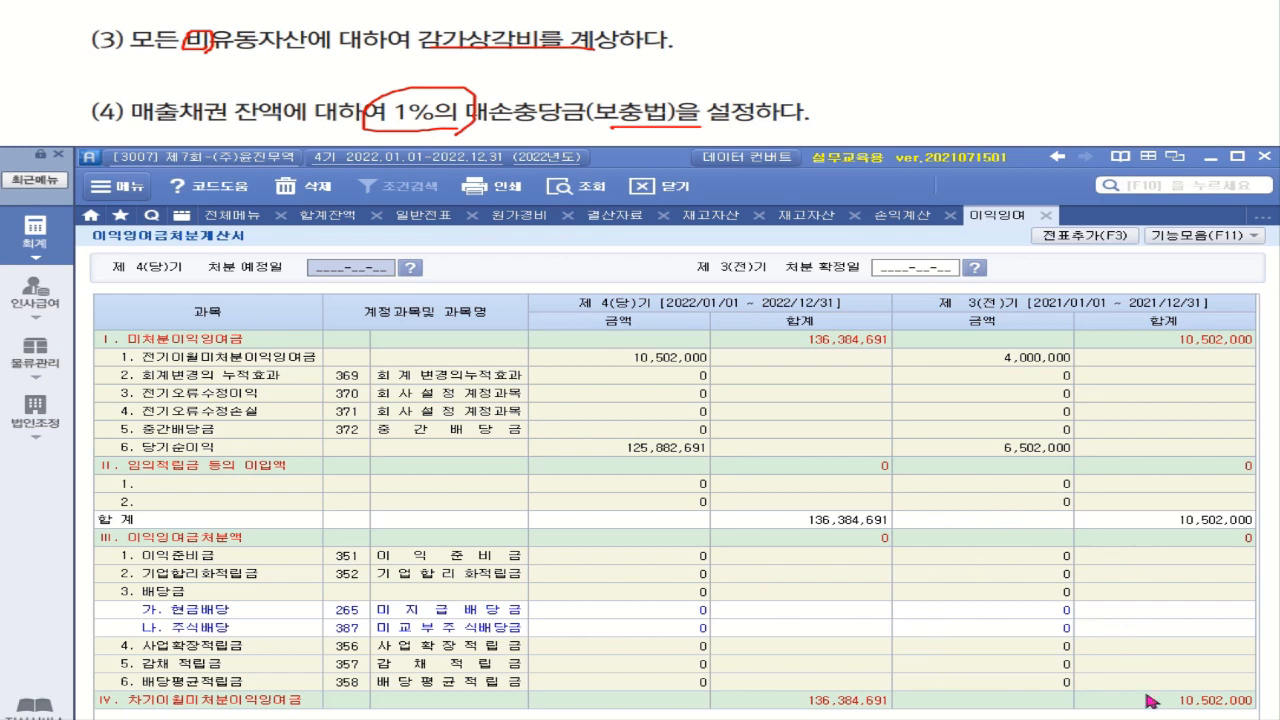
left_click(673, 450)
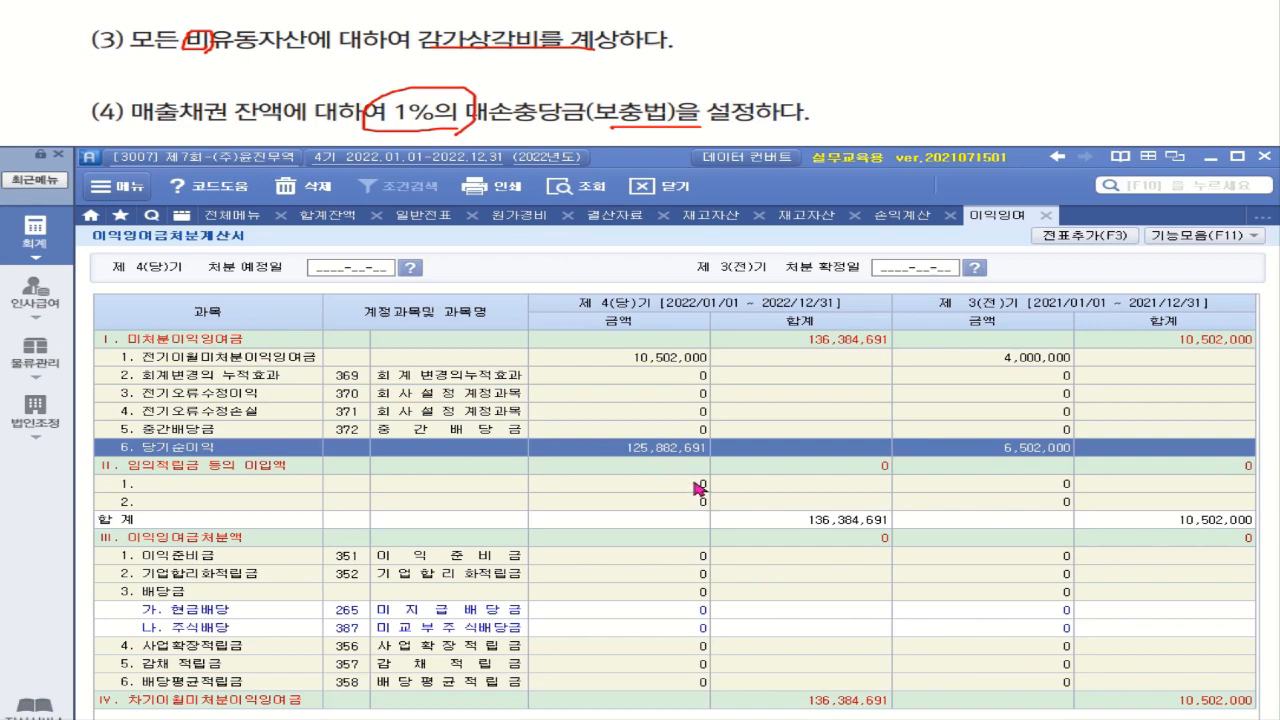
left_click(903, 215)
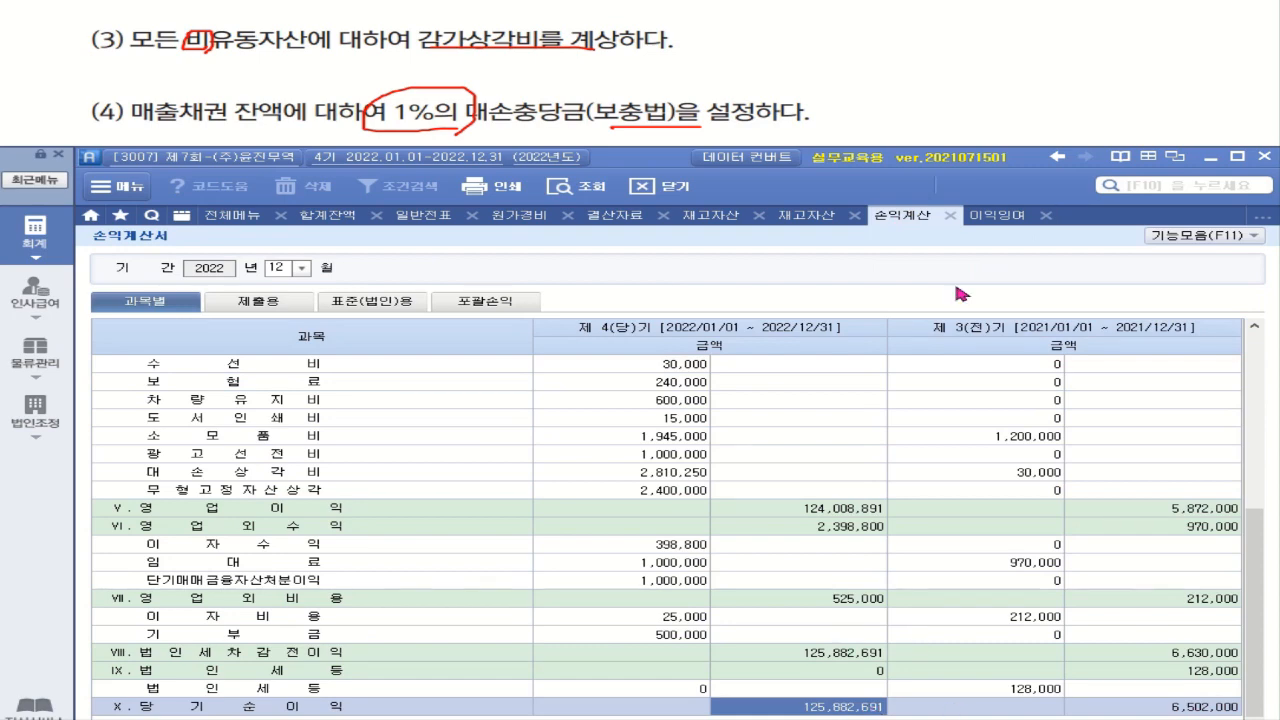
left_click(1006, 217)
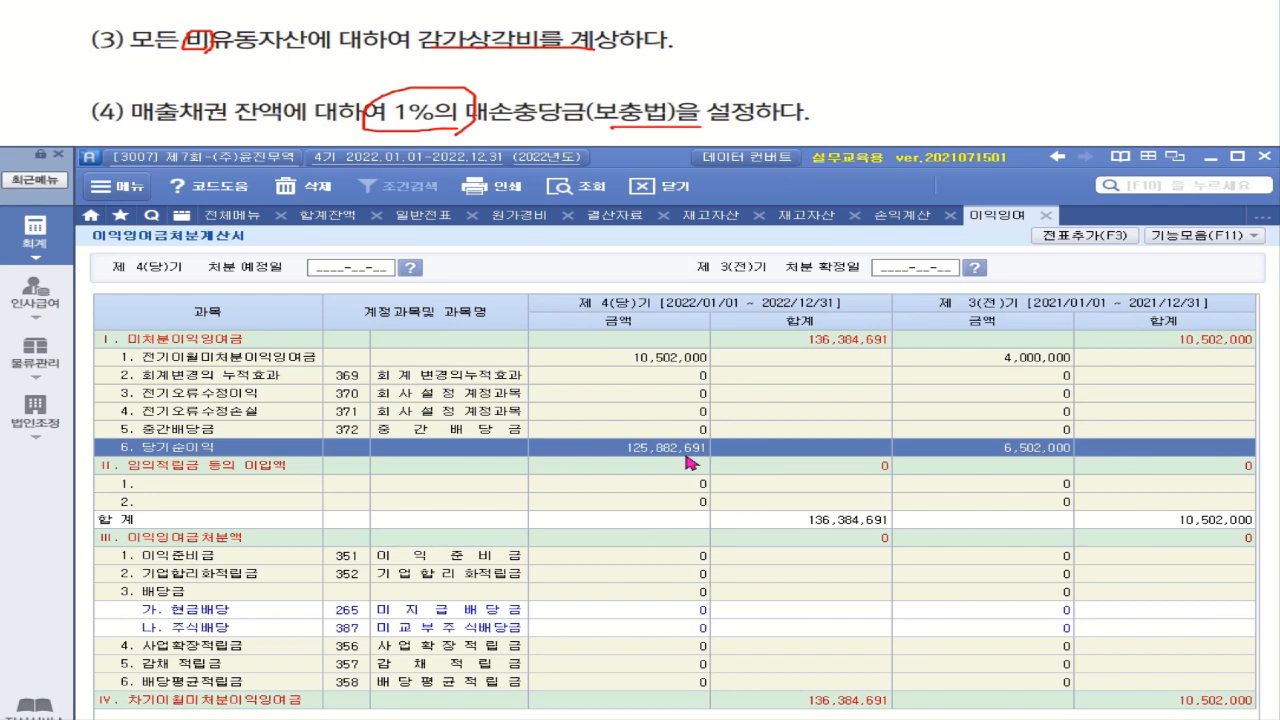
Add the transfer entries from 이익잉여금처분계산서 to the general vouchers and check them in the reloaded 일반전표입력.
left_click(1082, 244)
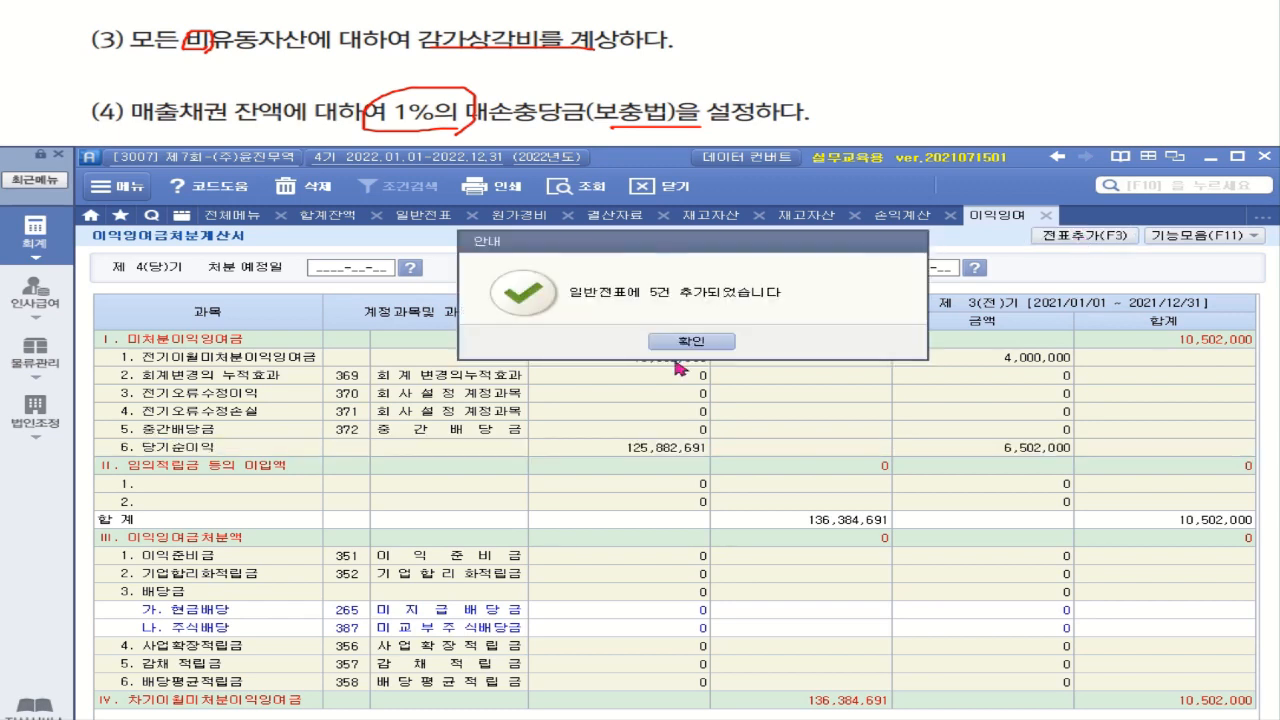
left_click(684, 346)
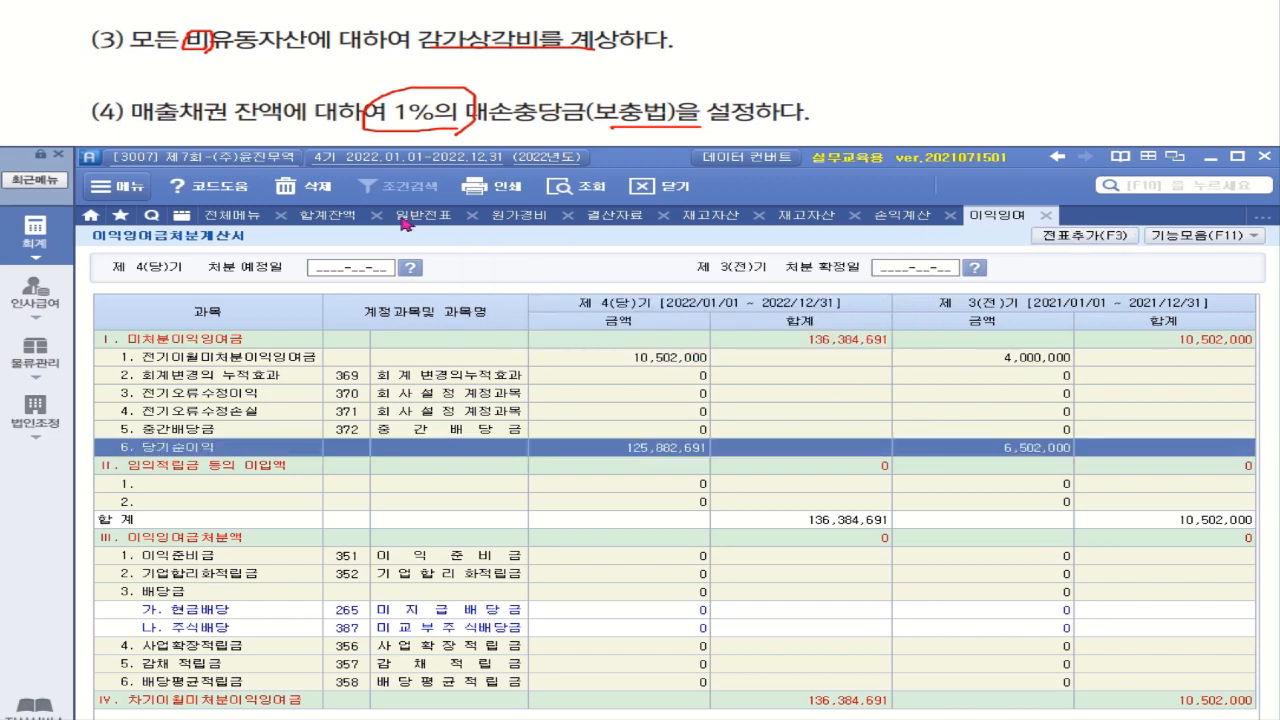
left_click(410, 220)
left_click(562, 191)
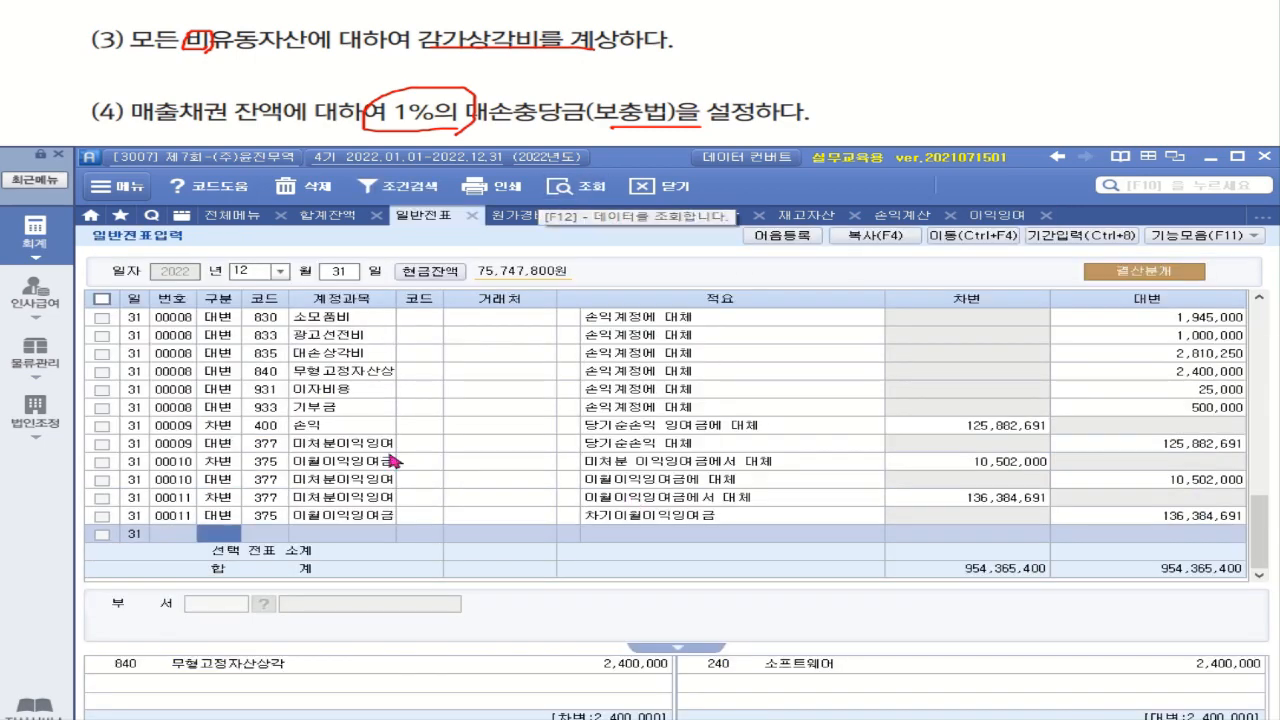
left_click(335, 389)
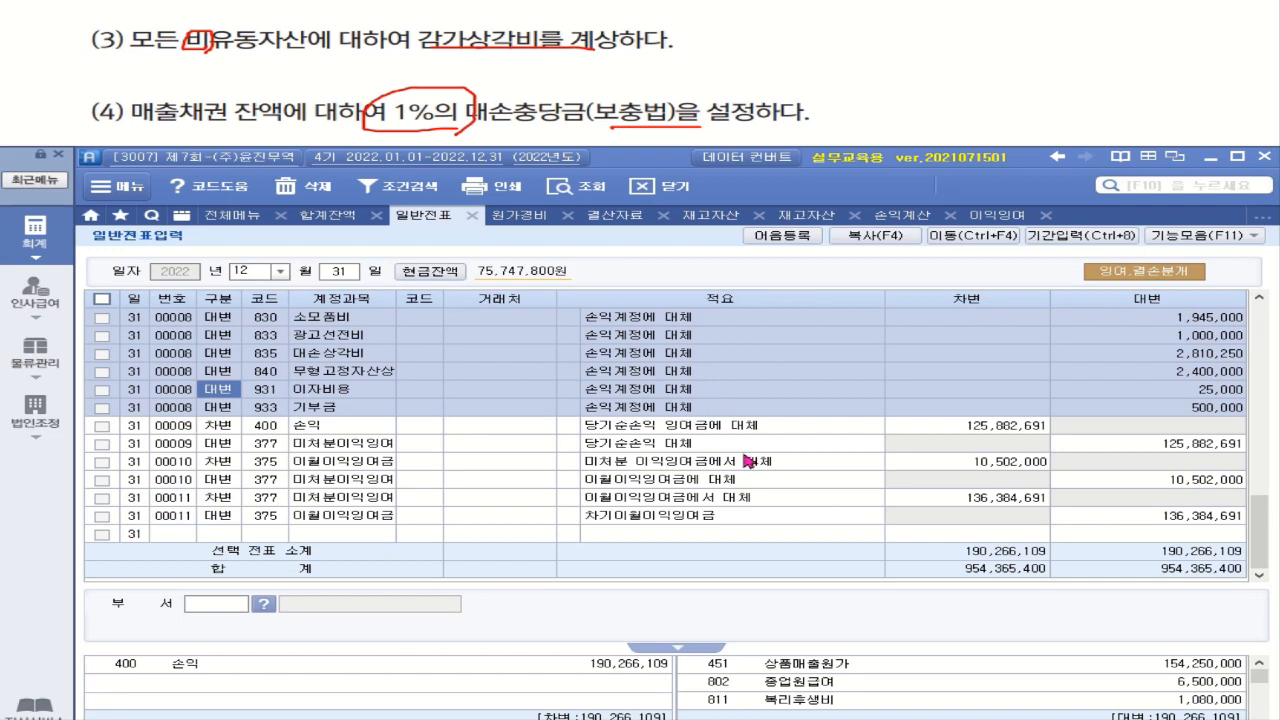
left_click(638, 513)
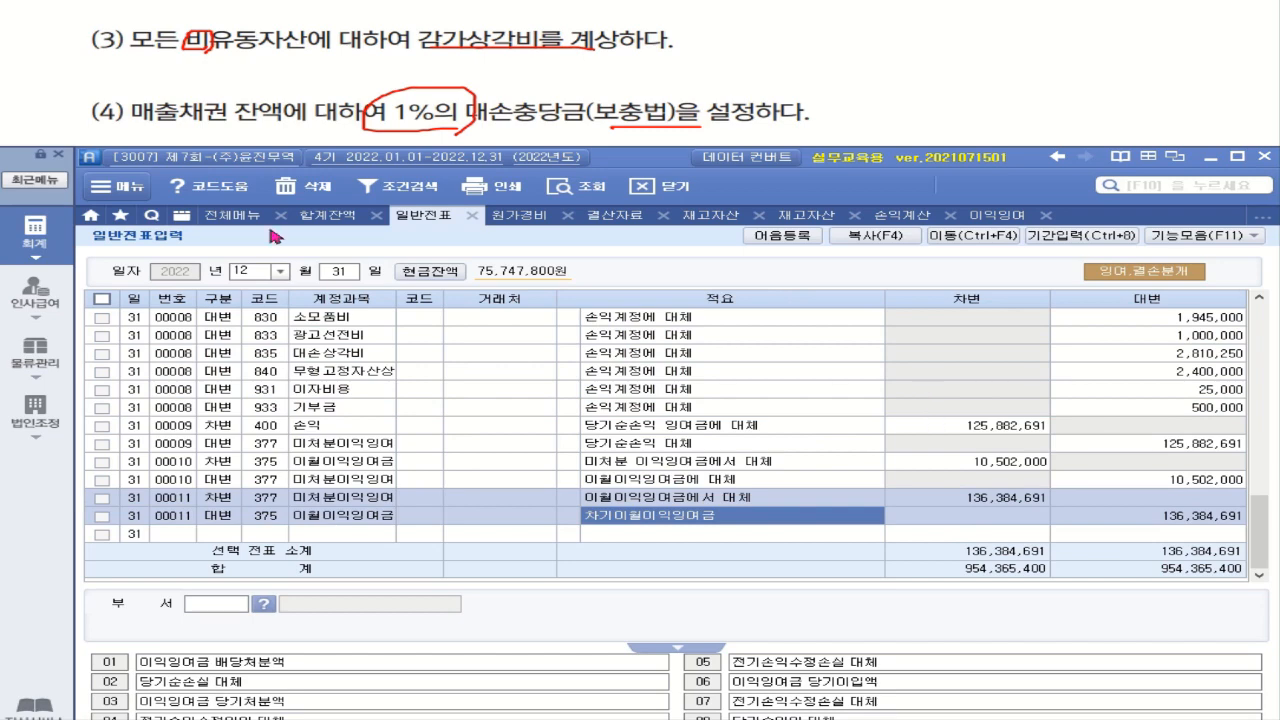
Open the statement of financial position (재무상태표) for December 2022.
left_click(240, 216)
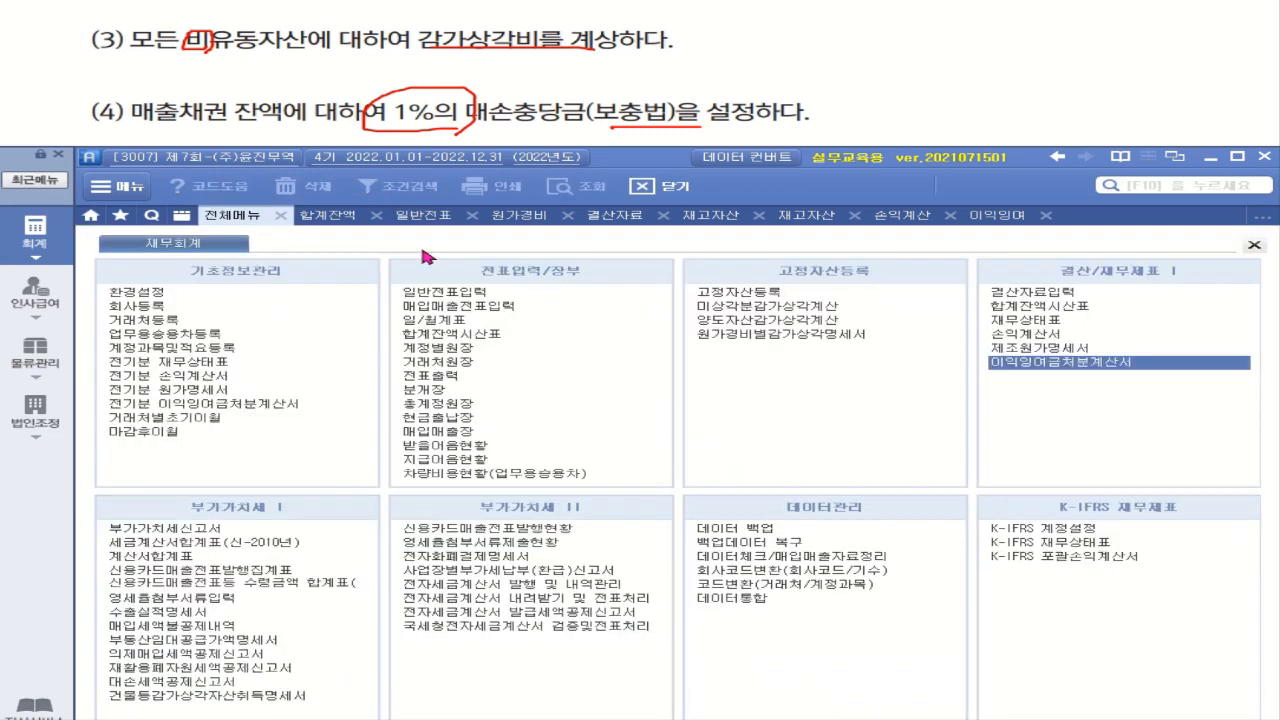
left_click(1030, 321)
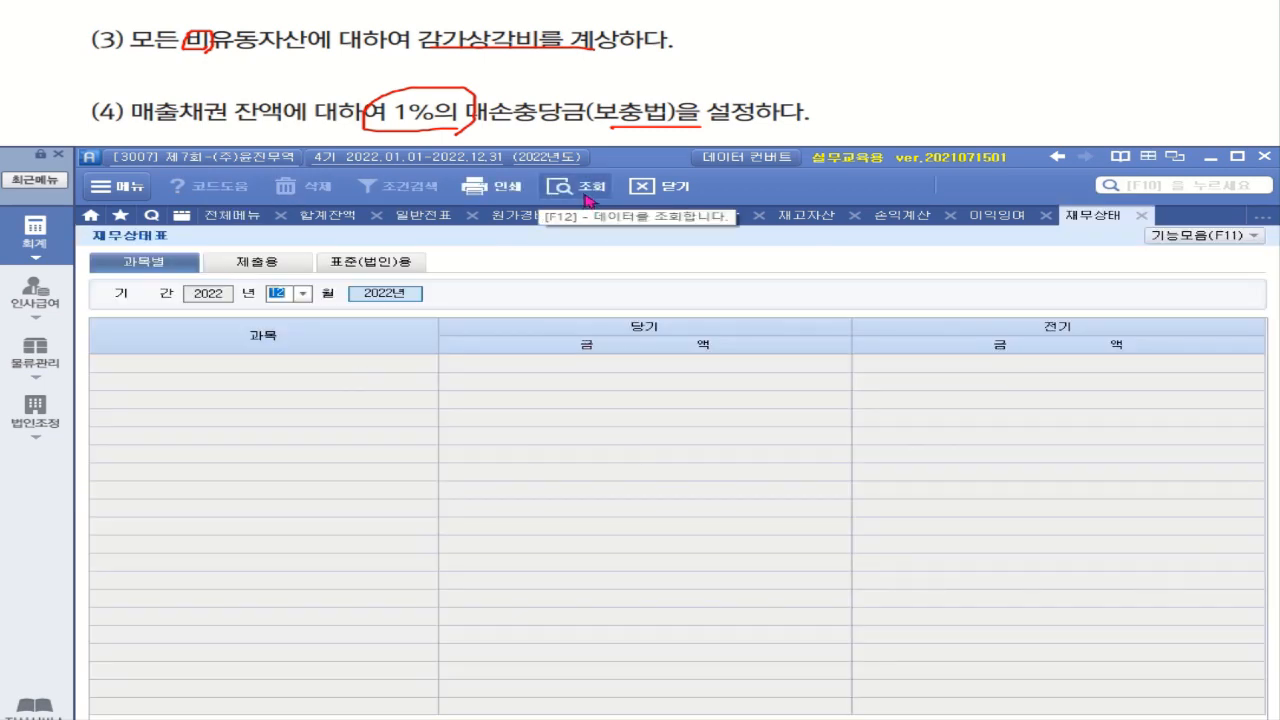
key("Return")
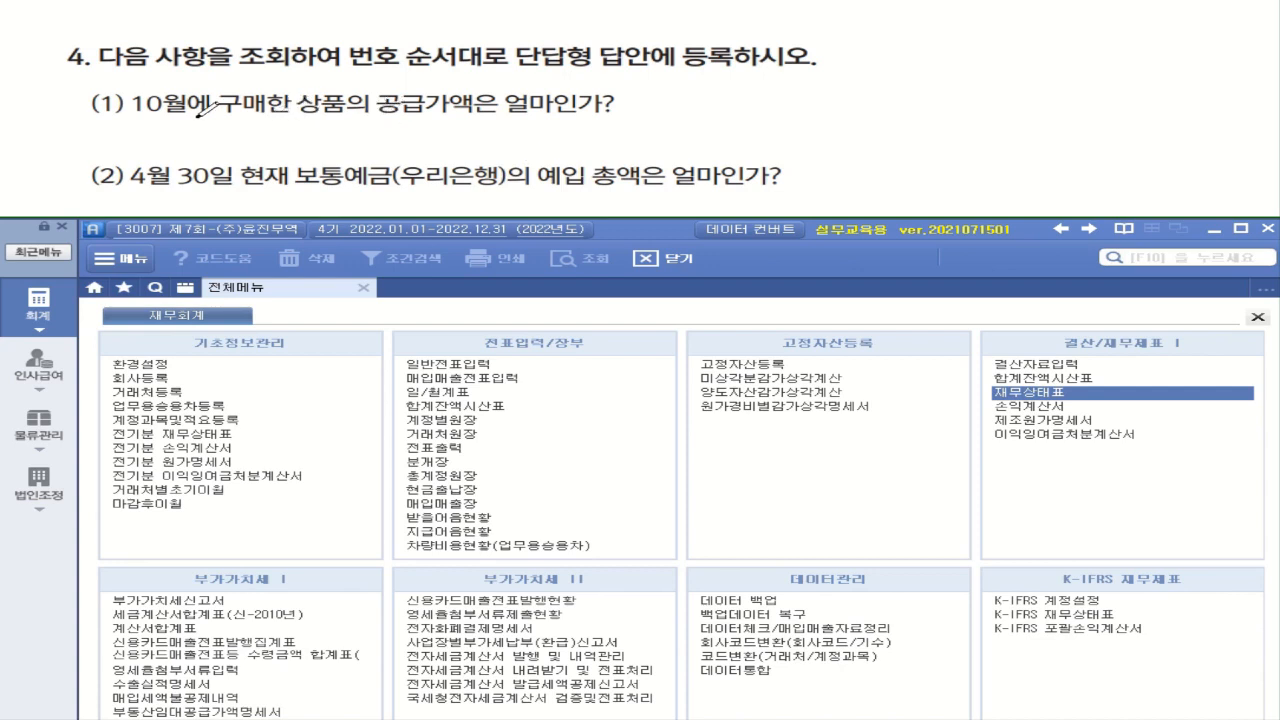
mouse_move(216, 120)
left_mouse_down()
mouse_move(145, 120)
mouse_move(190, 84)
mouse_move(200, 112)
left_mouse_up()
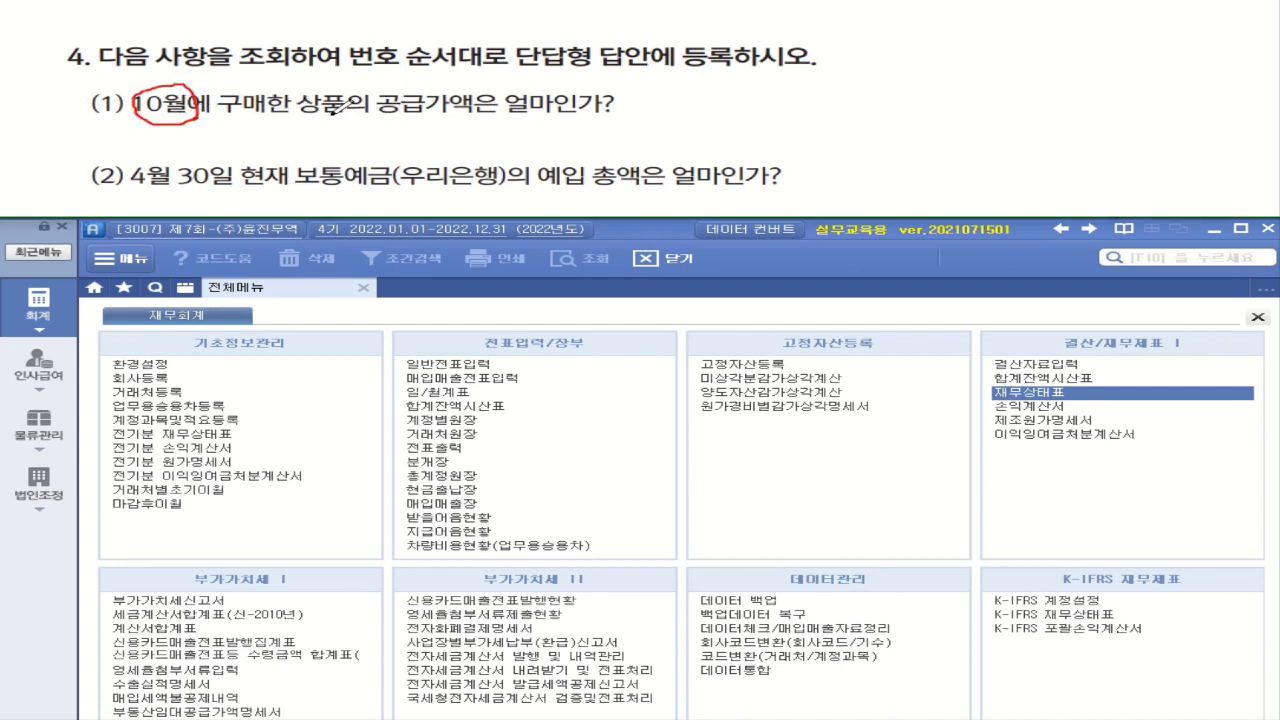
left_click_drag(384, 116, 548, 113)
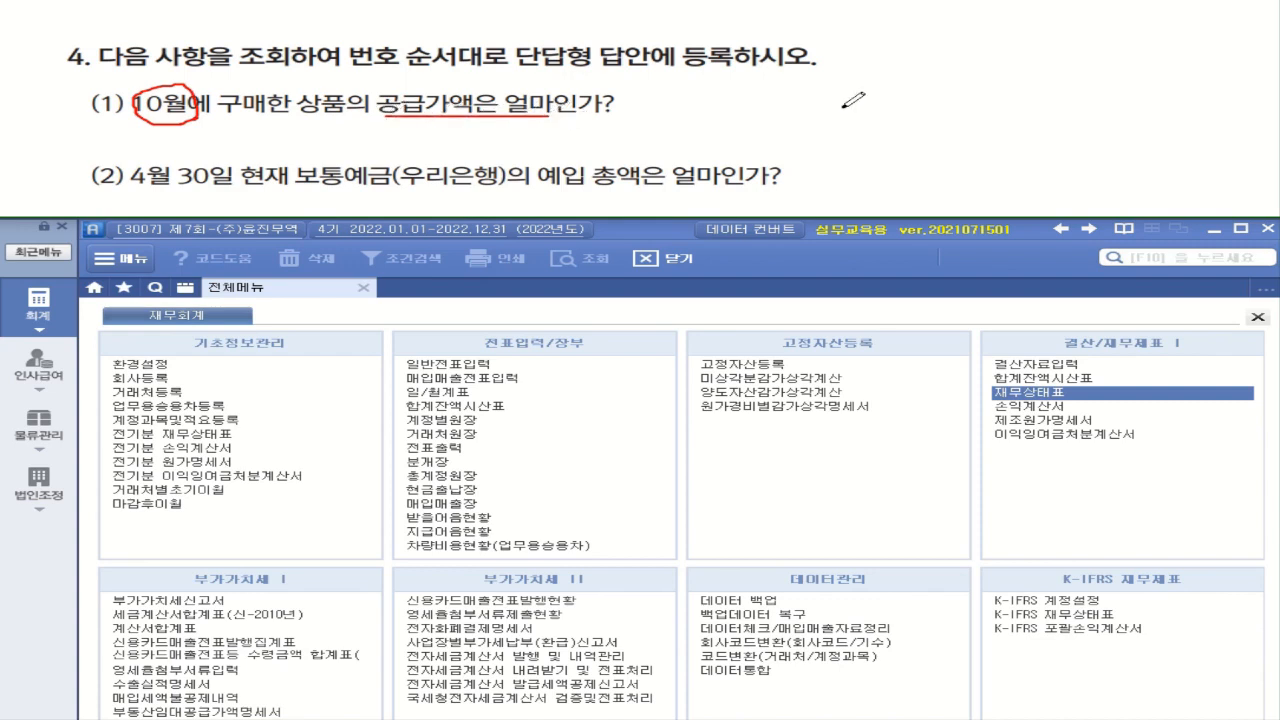
Open 구매일(월)보 in 물류관리 and set the period from October 1 to October 31, 2022.
left_click(38, 428)
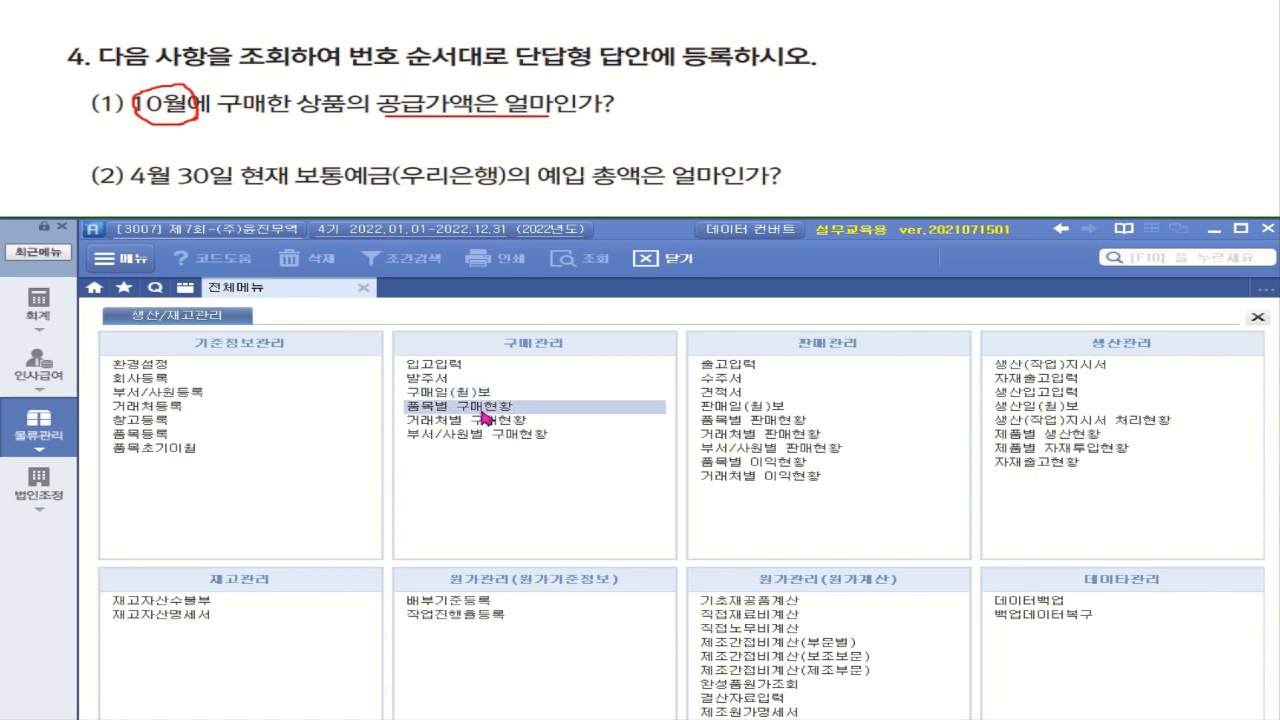
left_click(468, 392)
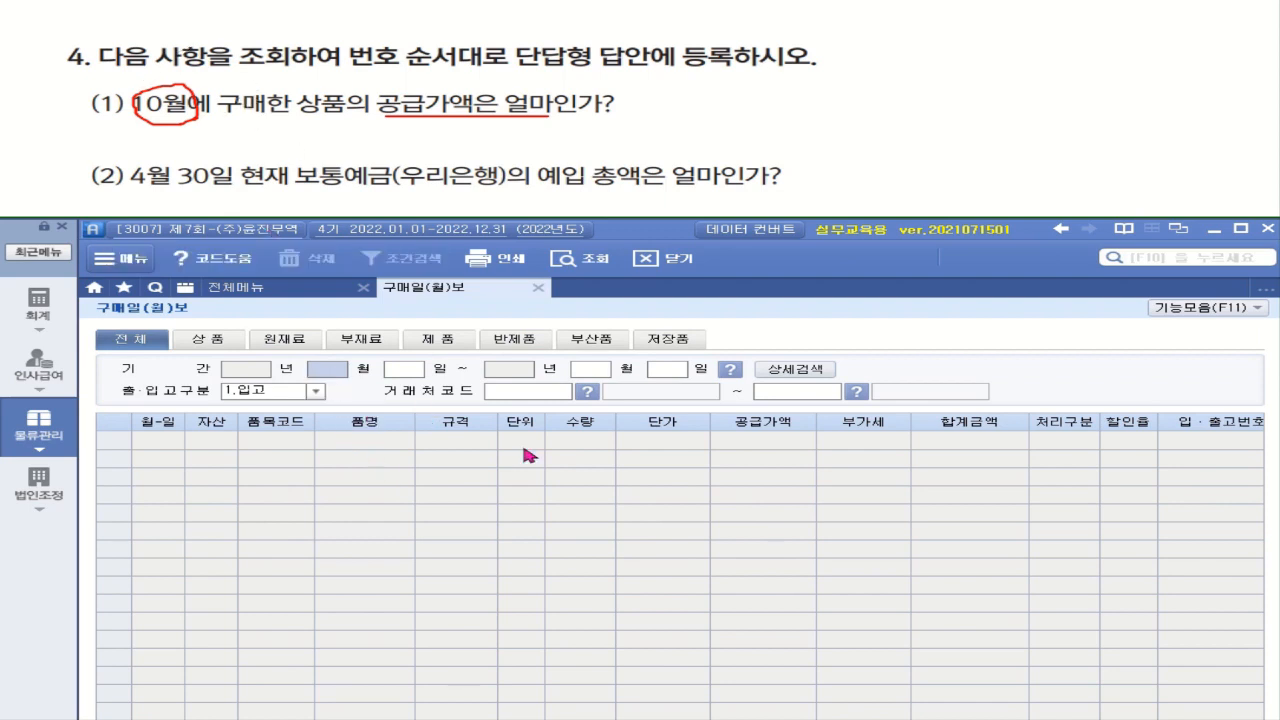
type("10")
type("01")
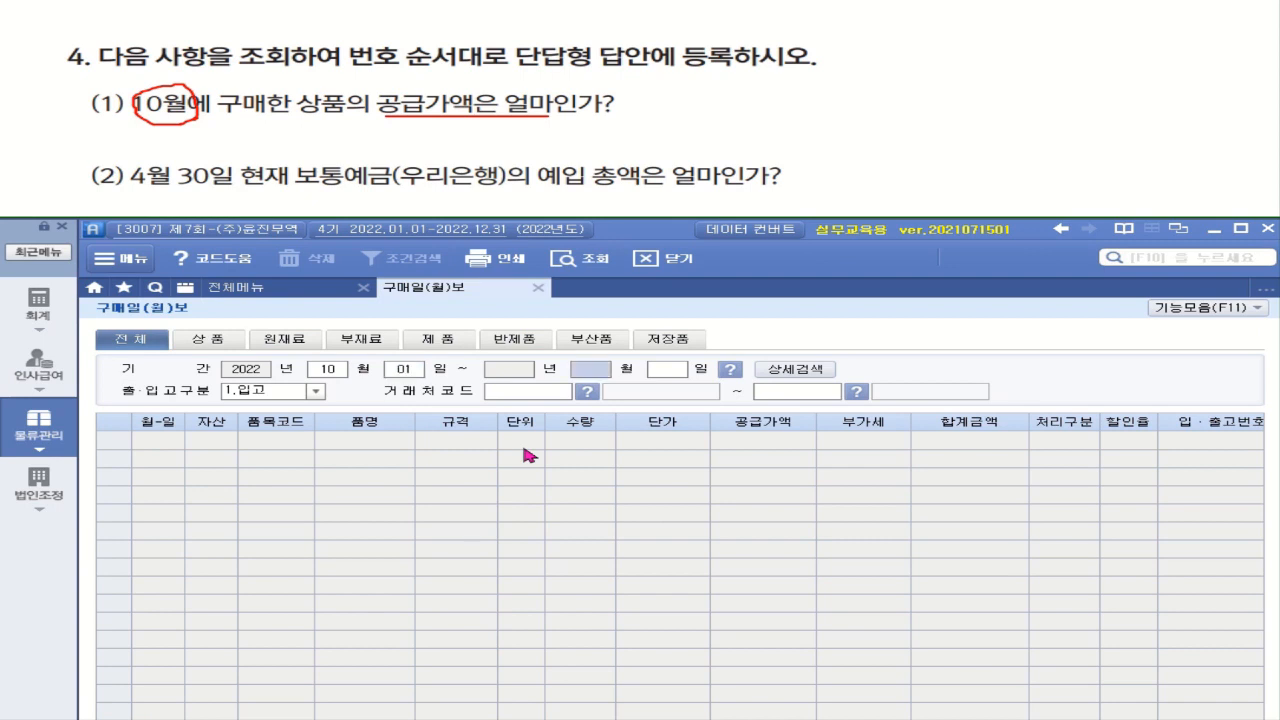
type("10")
type("31")
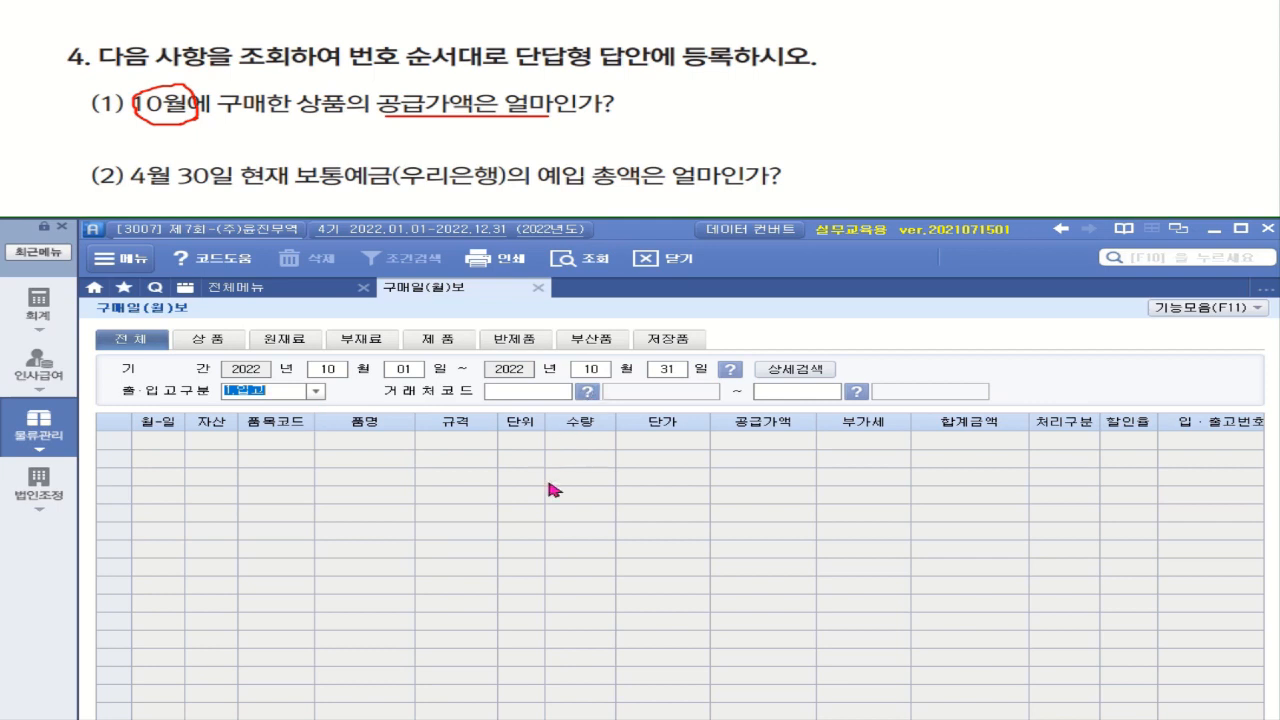
Load the 입고 purchases across all 거래처 and check the total 공급가액.
key("Return")
key("Return")
key("Return")
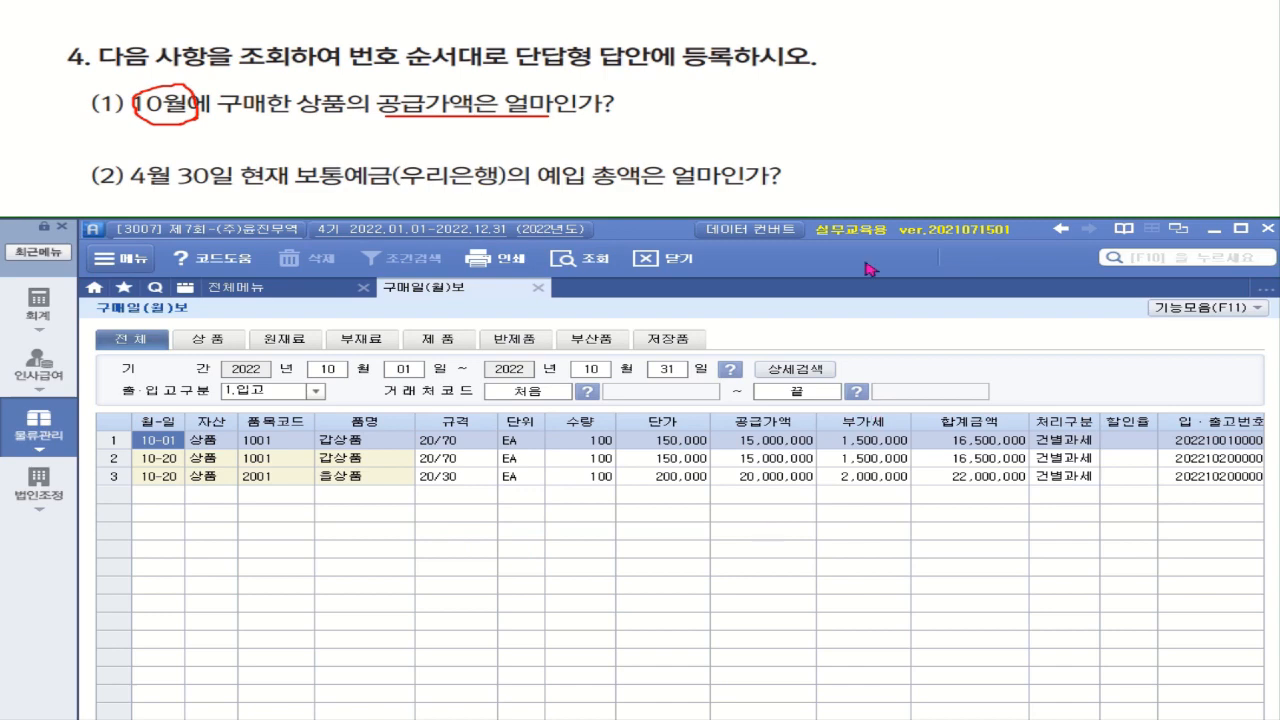
left_click_drag(657, 235, 651, 145)
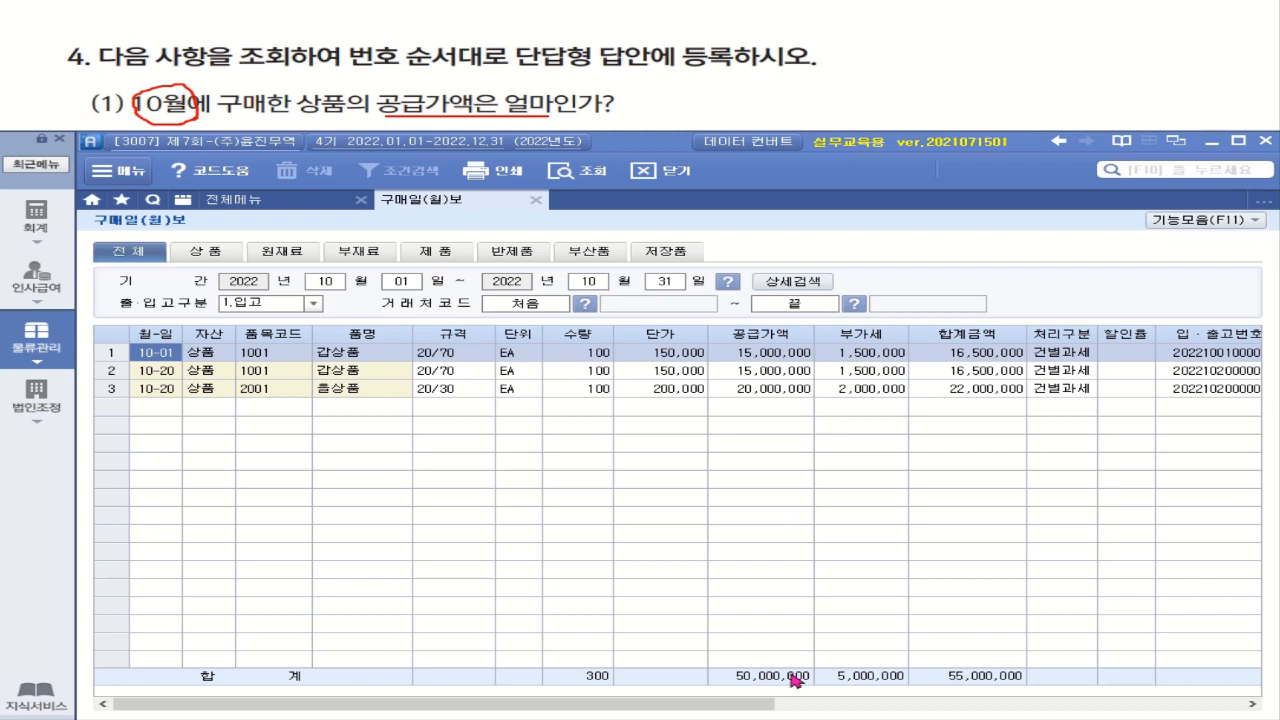
key("ctrl")
key("ctrl")
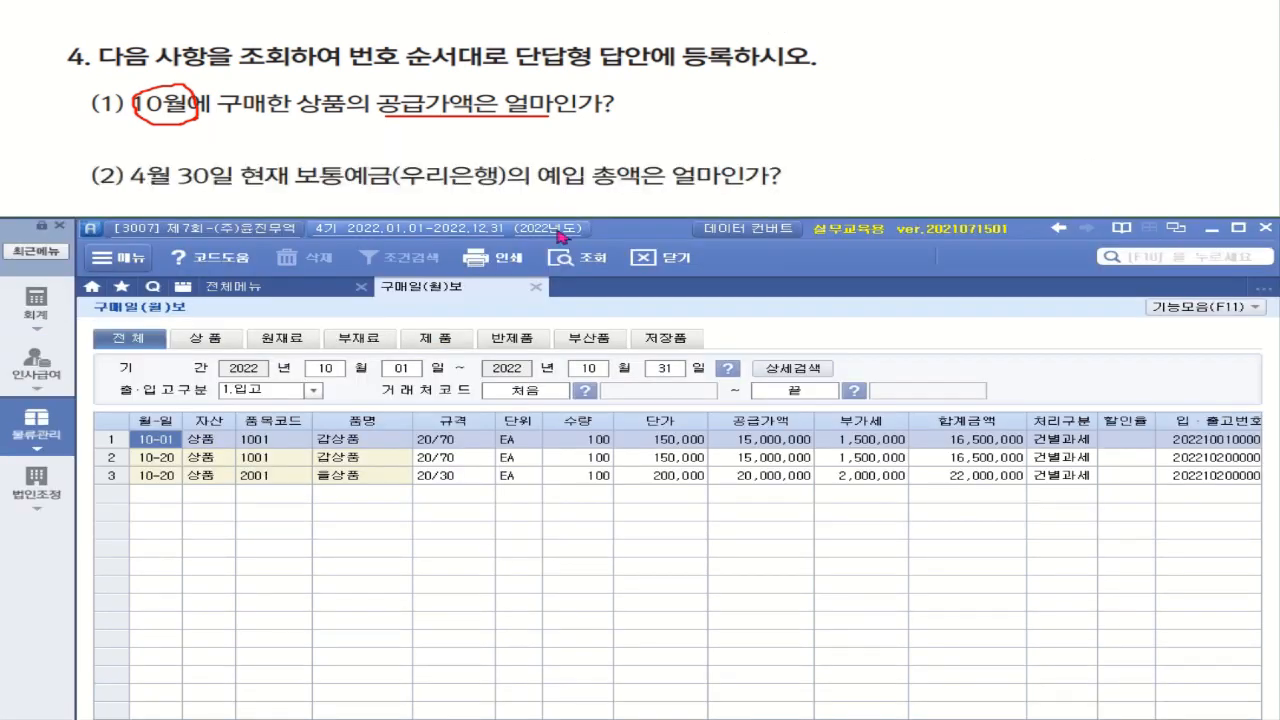
left_click_drag(292, 196, 474, 195)
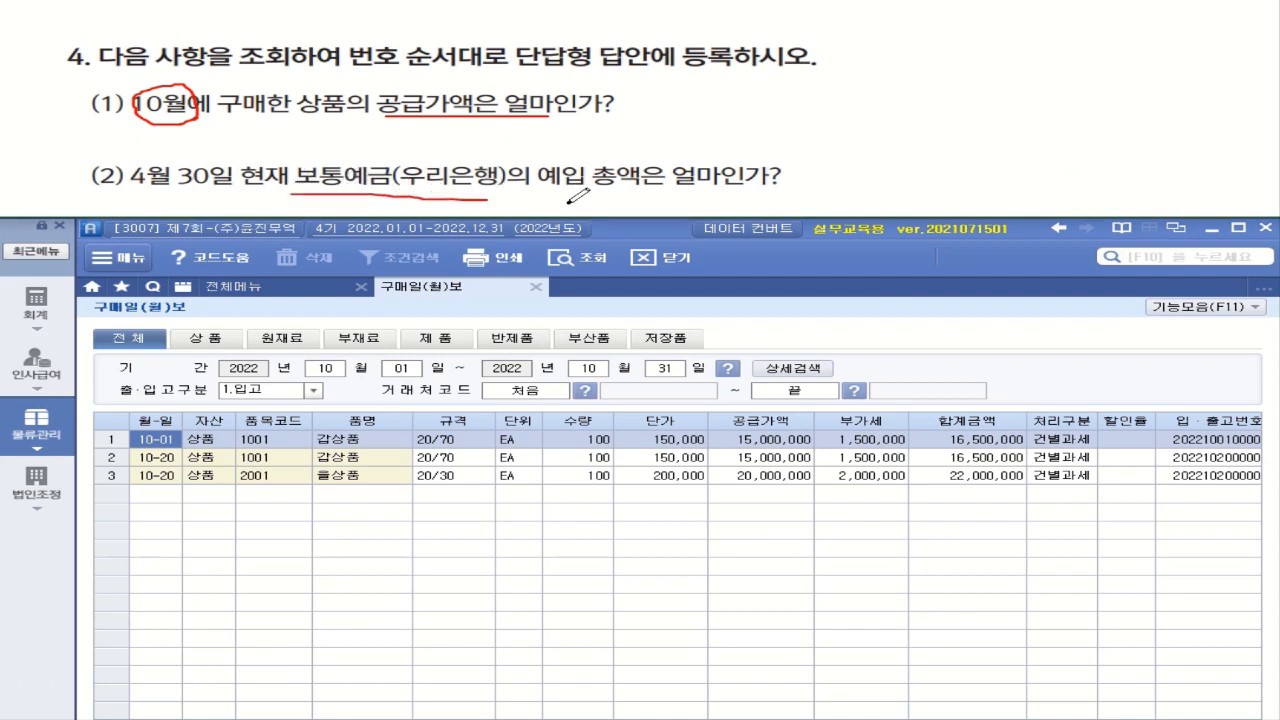
mouse_move(585, 200)
left_mouse_down()
mouse_move(545, 152)
mouse_move(668, 168)
mouse_move(605, 195)
mouse_move(786, 207)
left_mouse_up()
mouse_move(650, 163)
left_mouse_down()
mouse_move(694, 146)
mouse_move(697, 156)
left_mouse_up()
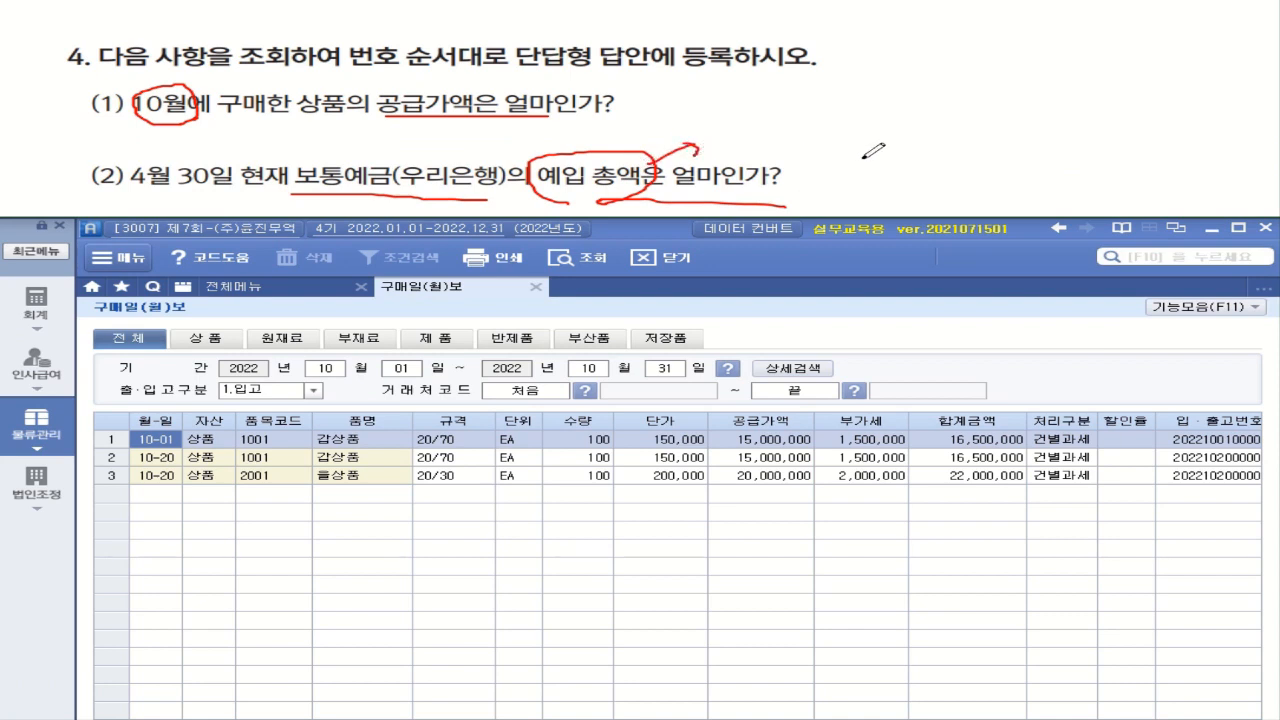
mouse_move(750, 118)
left_mouse_down()
mouse_move(782, 128)
mouse_move(763, 155)
left_mouse_up()
mouse_move(796, 110)
left_mouse_down()
mouse_move(796, 172)
mouse_move(820, 143)
left_mouse_up()
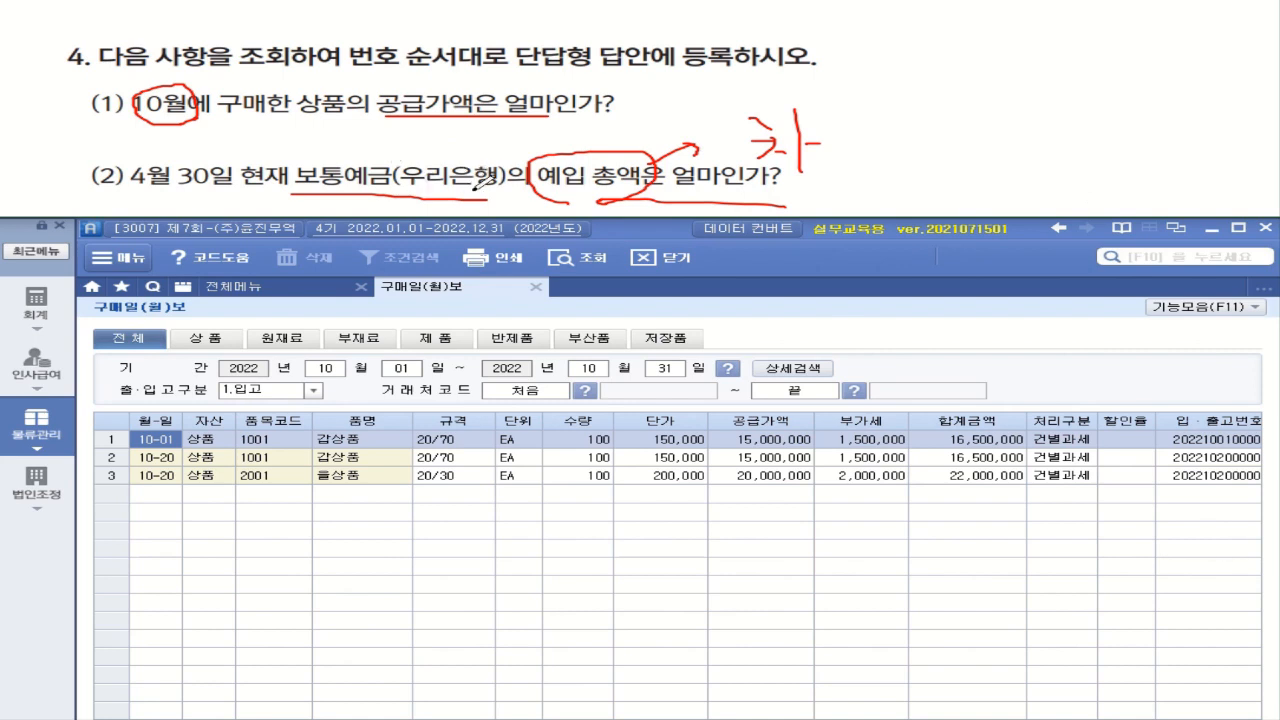
Open 거래처원장 in 회계 and set the period from January 1 to April 30, 2022.
left_click(300, 286)
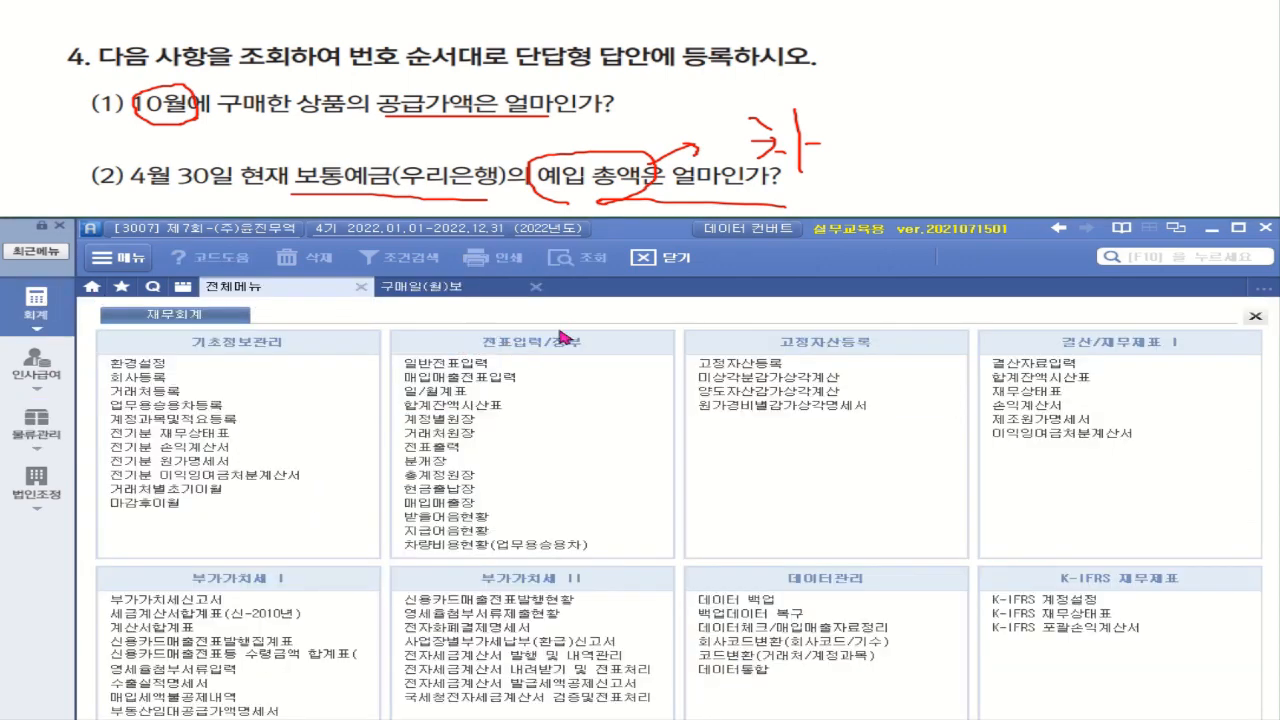
left_click(452, 434)
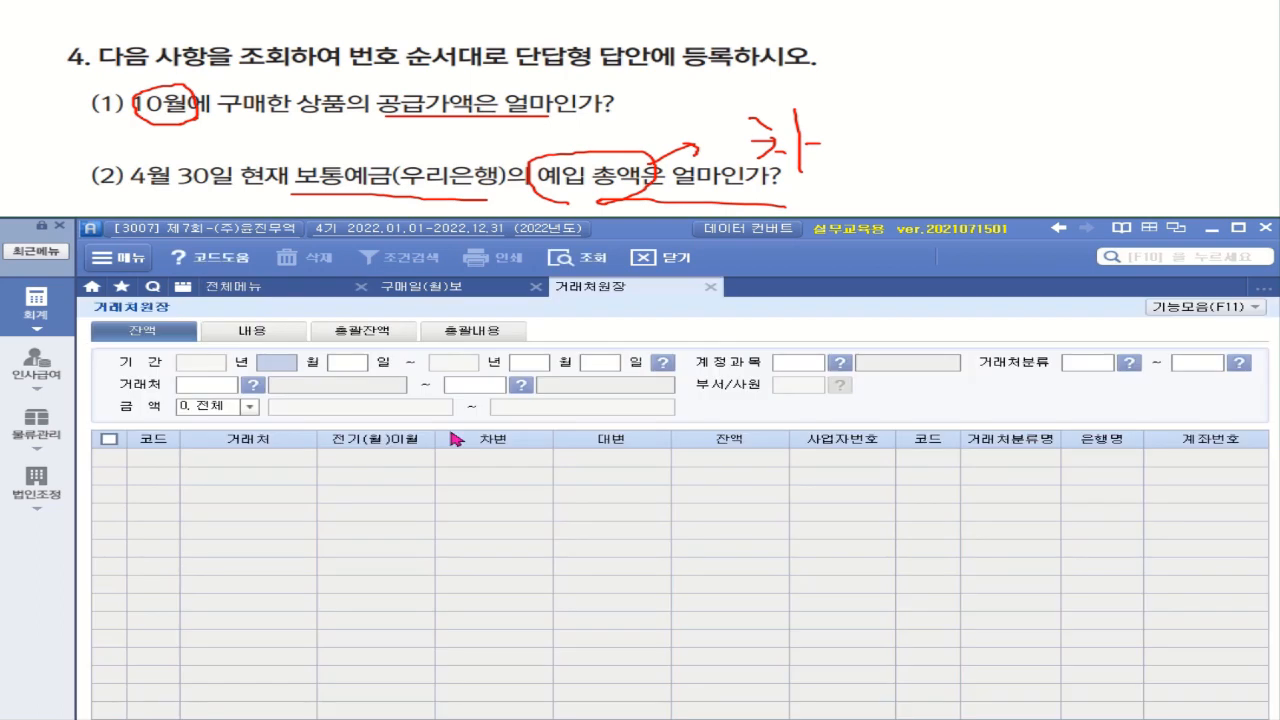
key("Return")
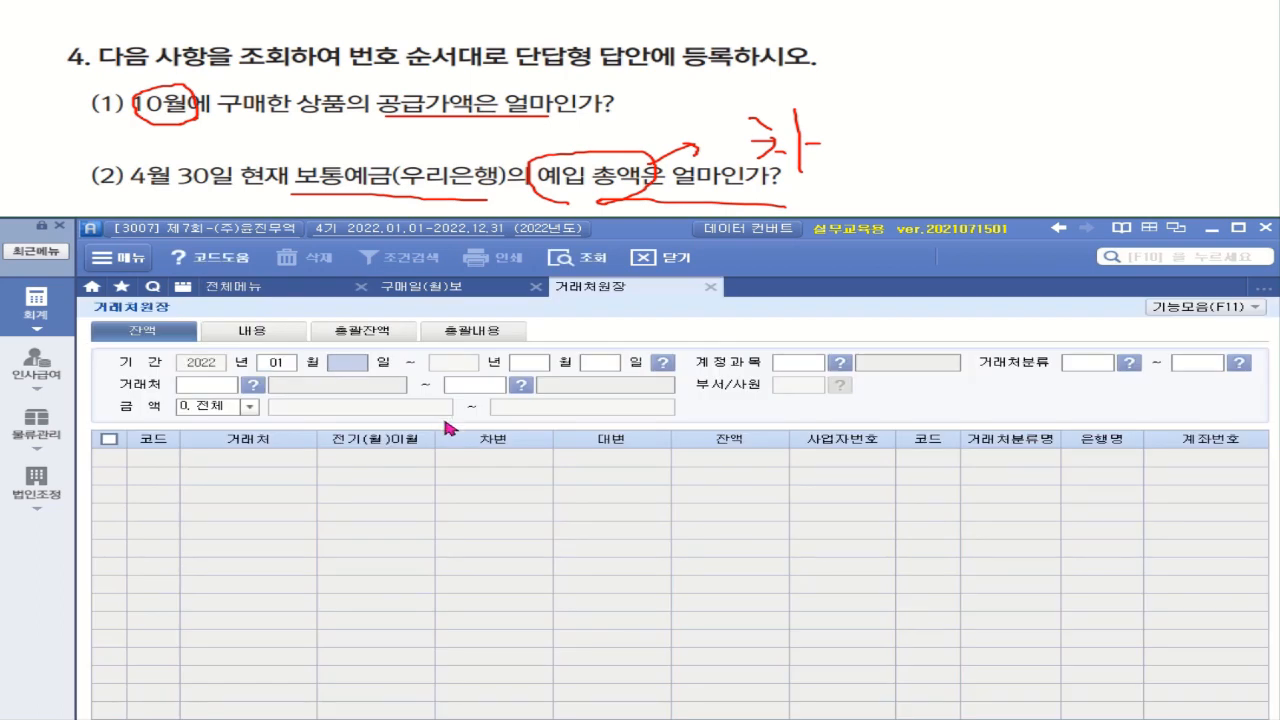
key("Return")
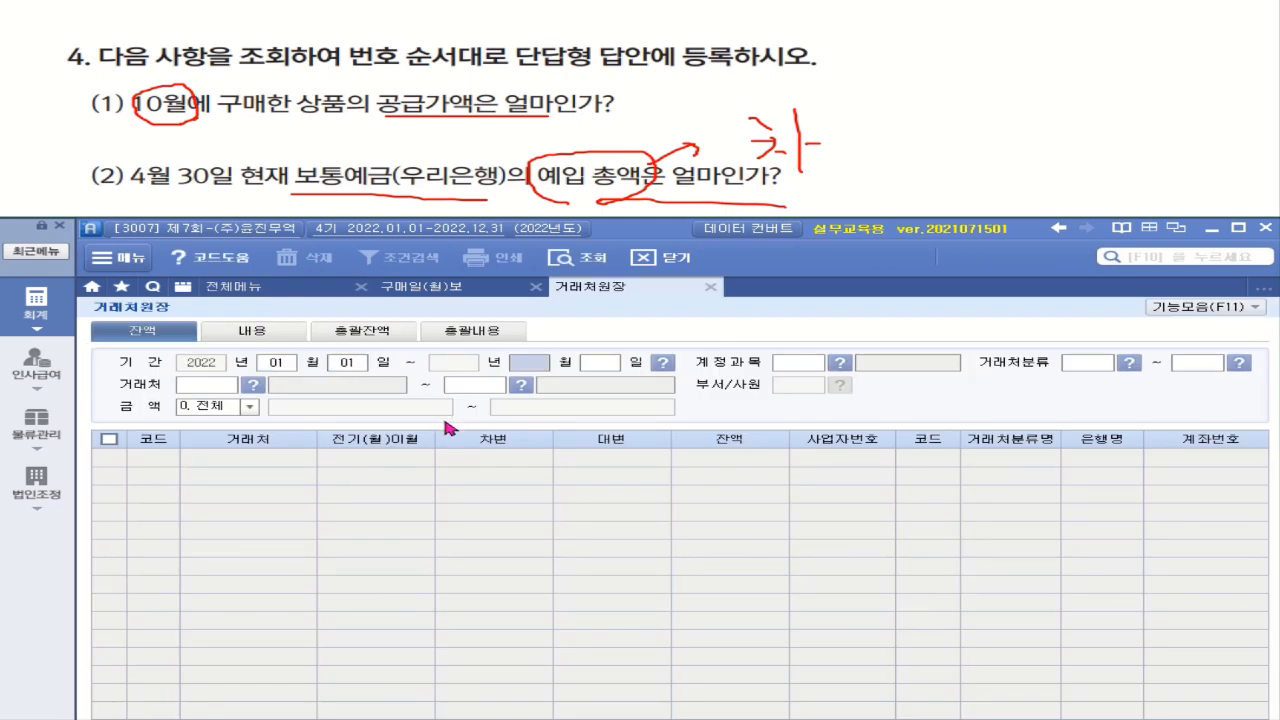
type("04")
key("Return")
type("30")
key("Return")
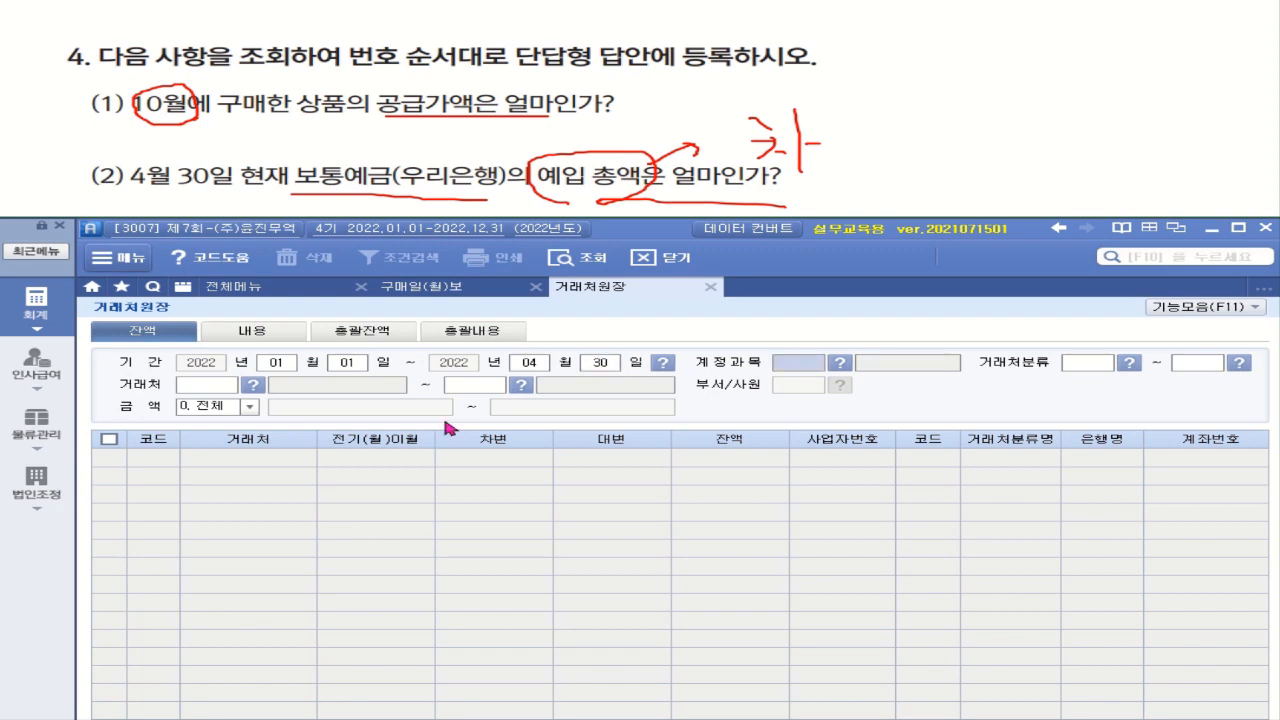
Set the account to 103 보통예금 and load the balances for the full 거래처 range.
left_click(840, 362)
double_click(547, 492)
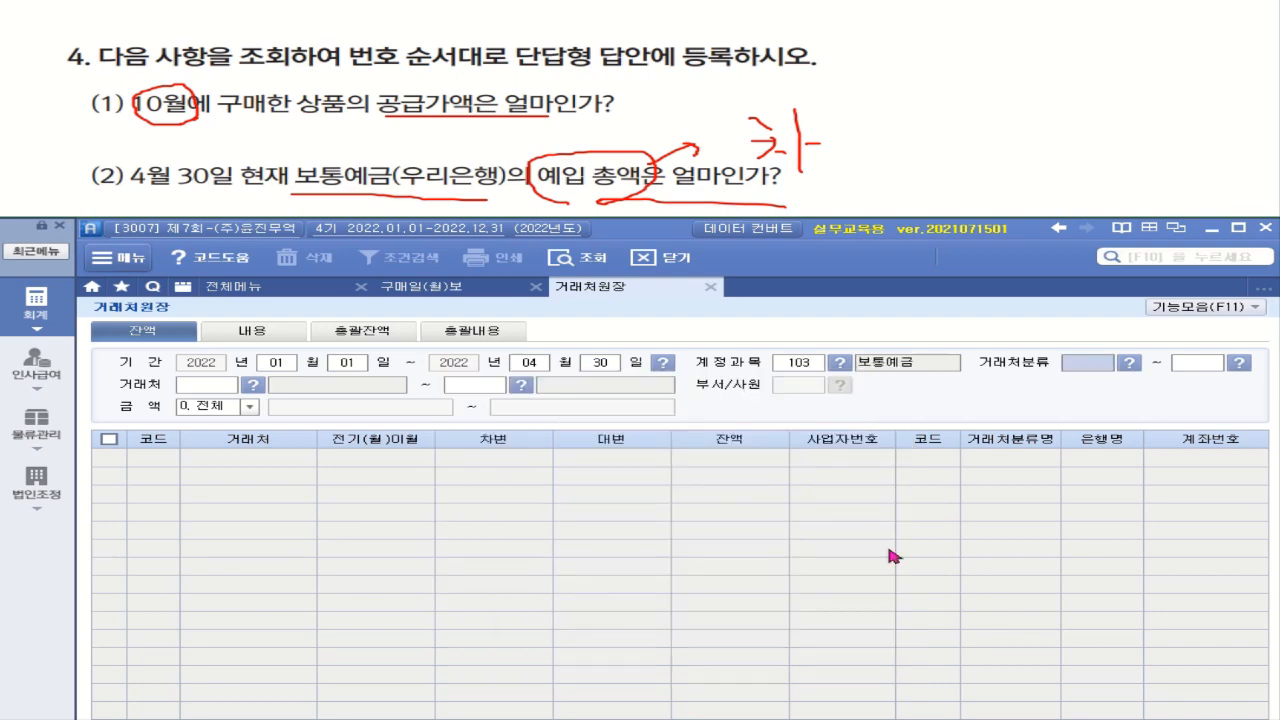
left_click(253, 384)
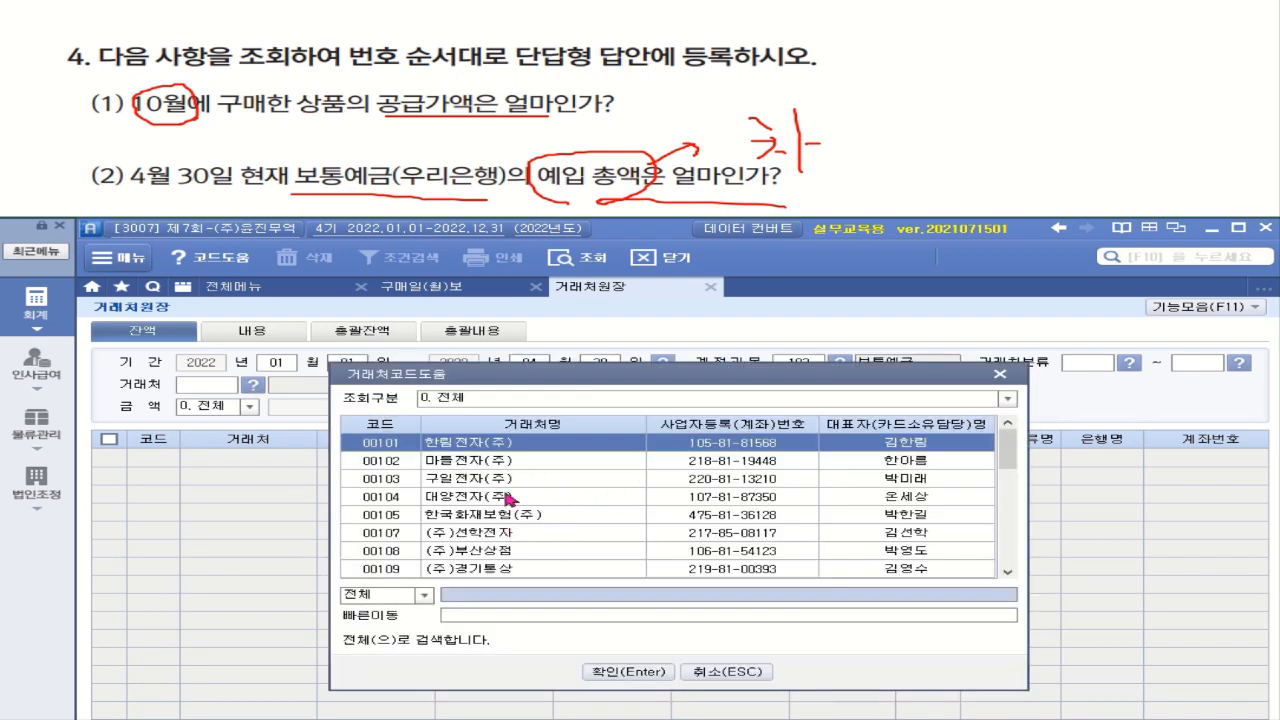
left_click(1000, 374)
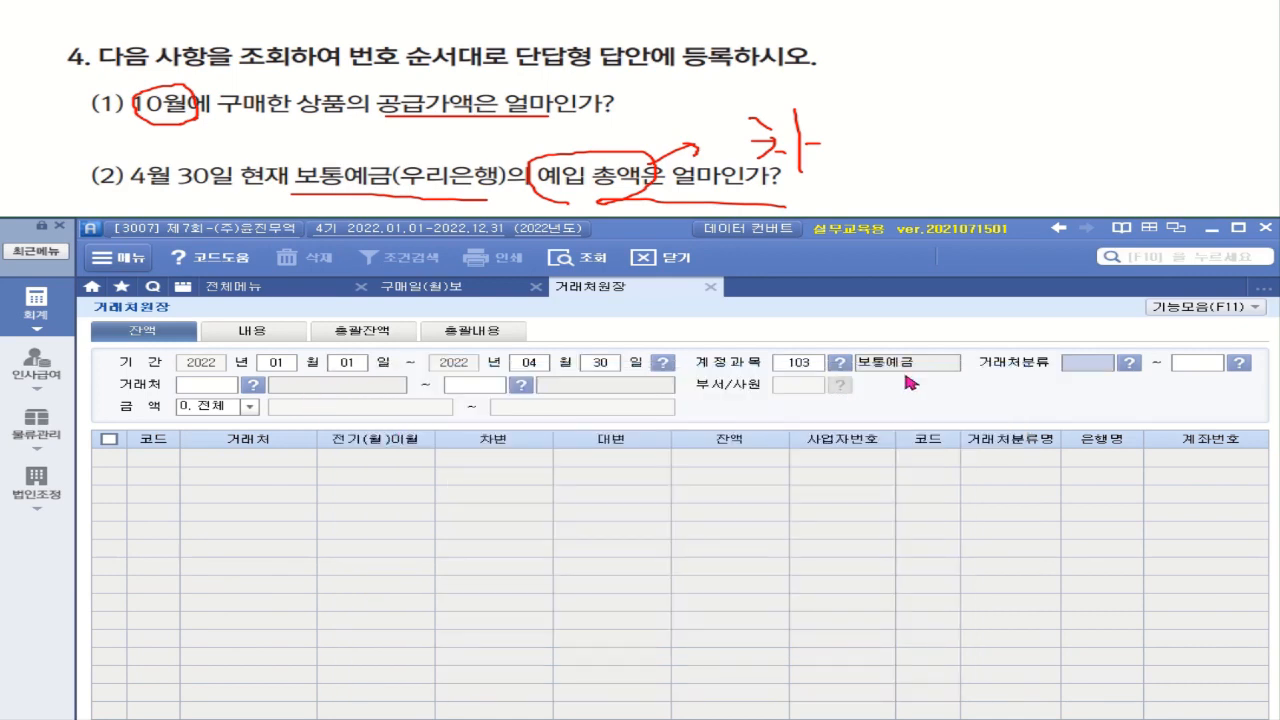
key("Return")
key("Return")
key("Return")
key("Return")
key("Return")
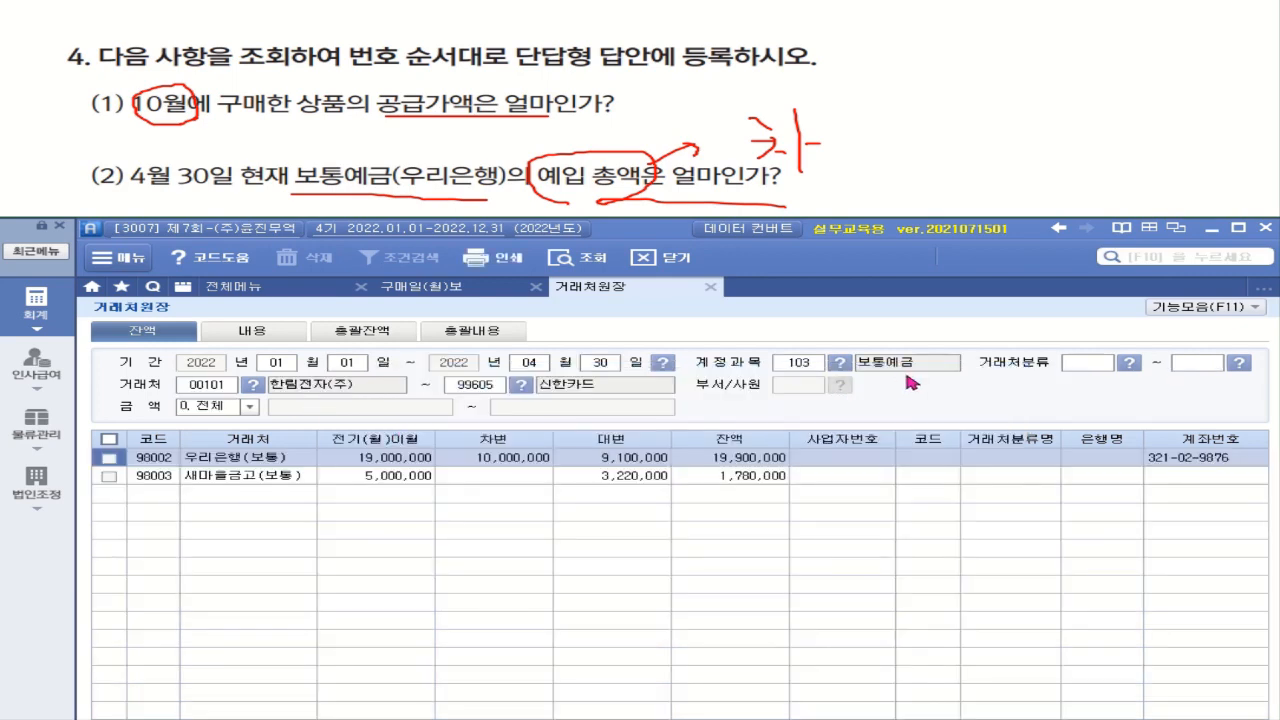
Check the 차변 amount in the 우리은행(보통) row as the total deposited.
left_click(236, 461)
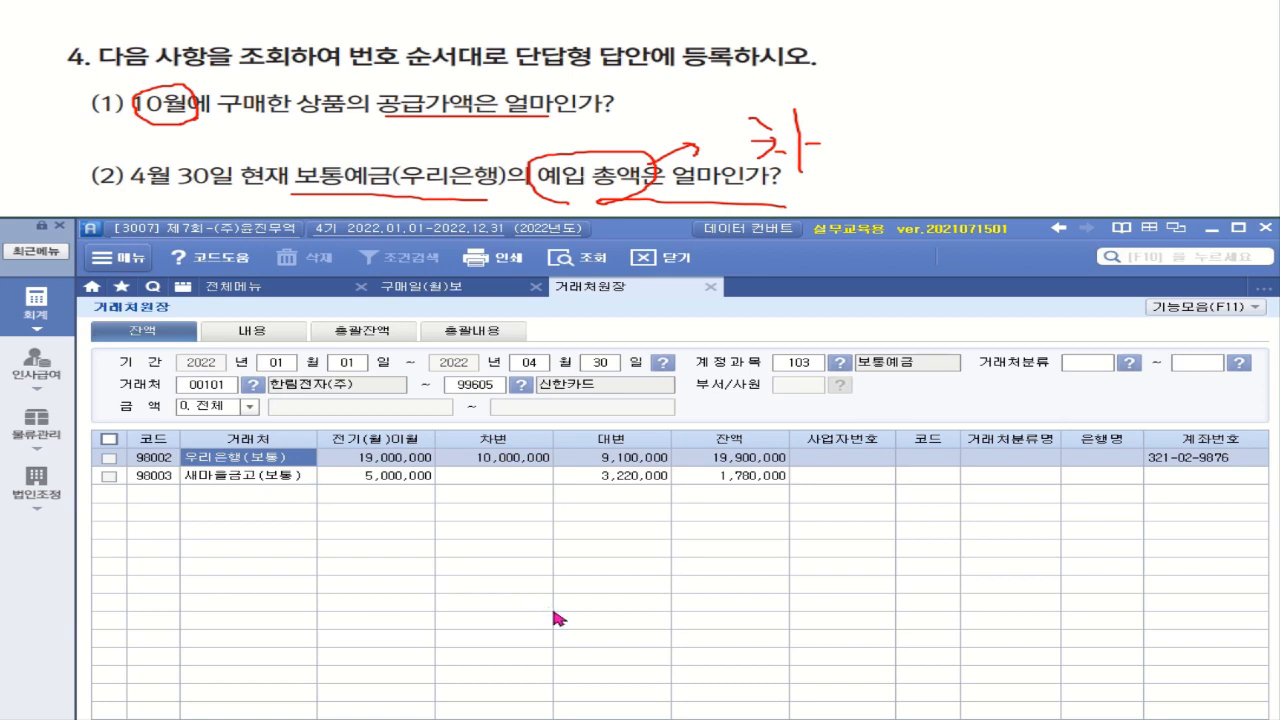
left_click(515, 462)
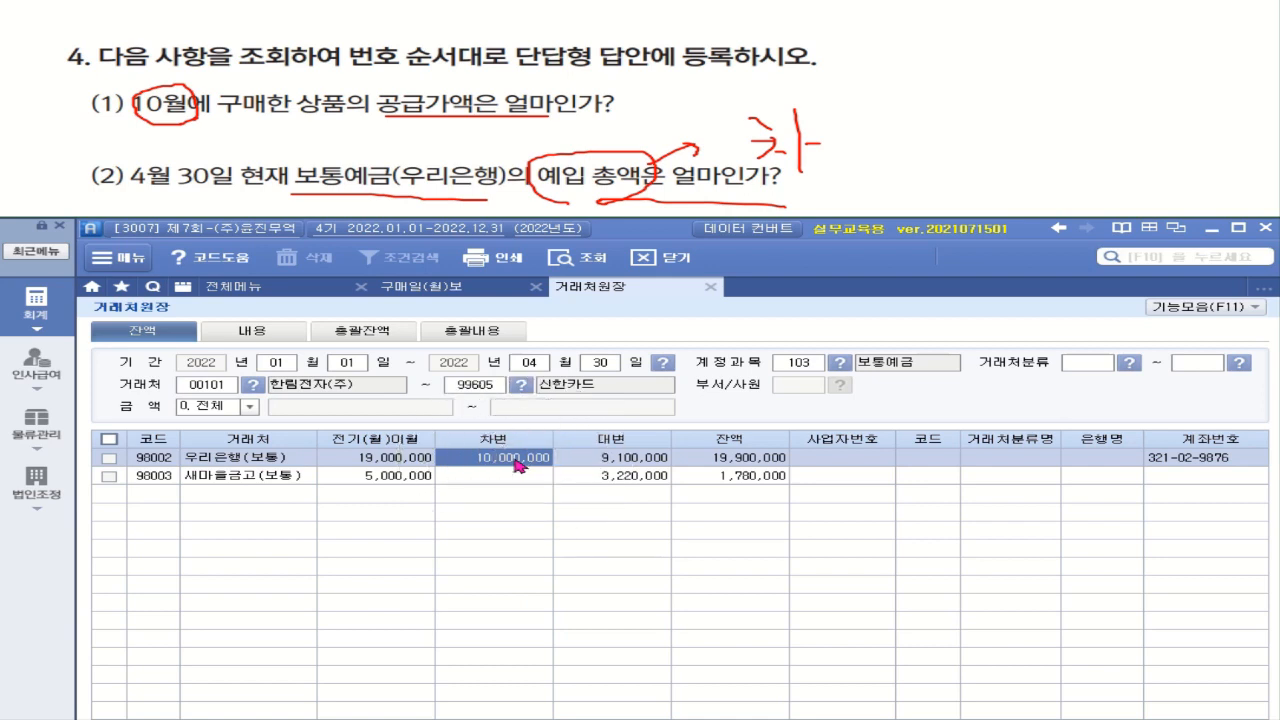
key("Right")
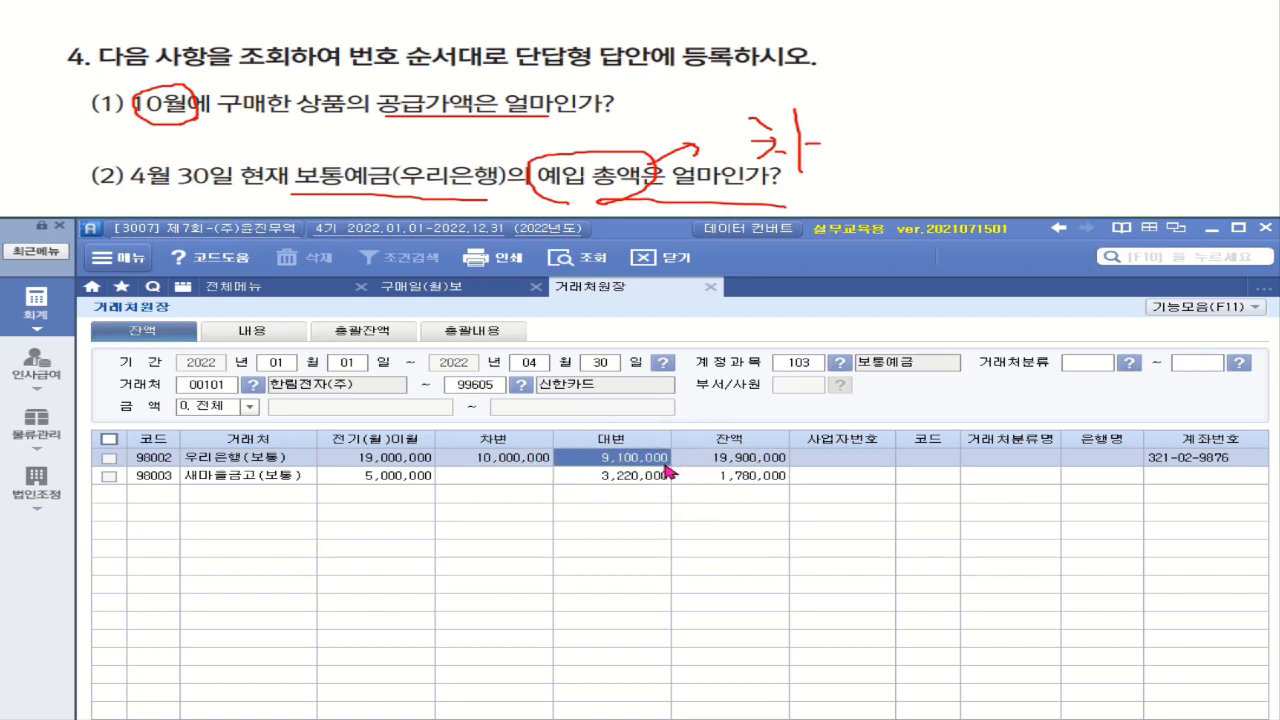
left_click(519, 462)
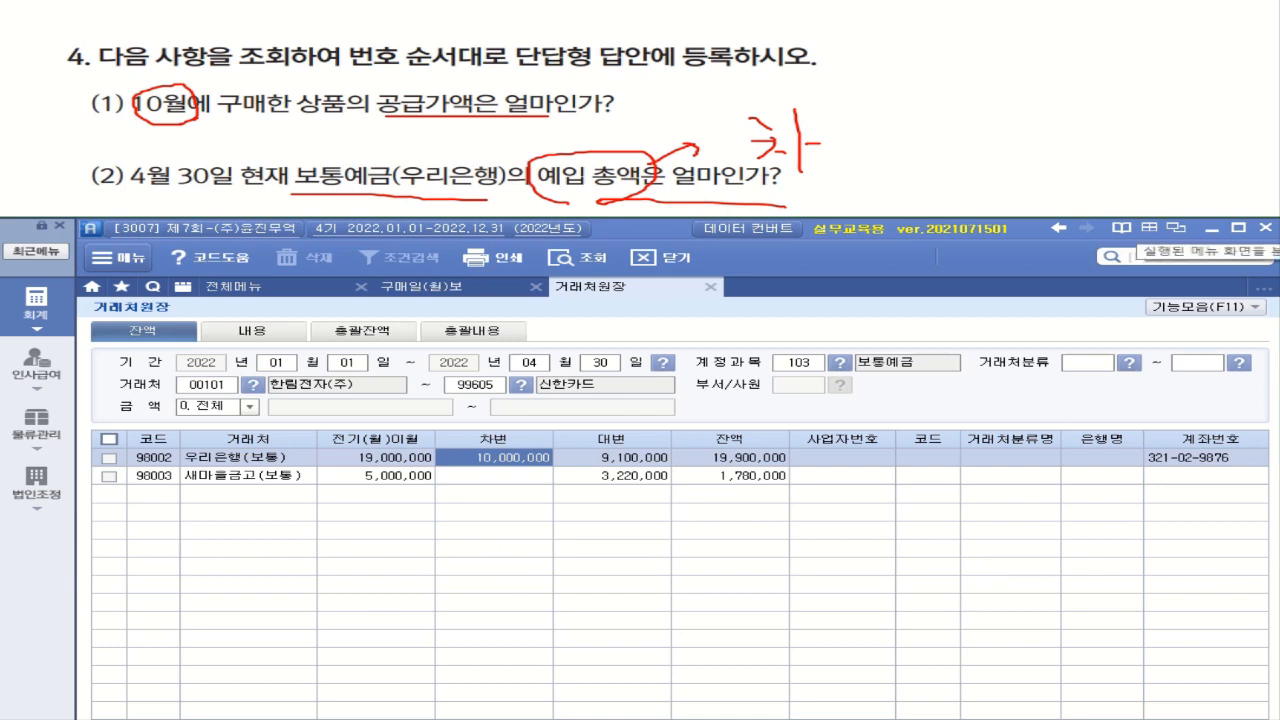
scroll(1165, 200, "down", 3)
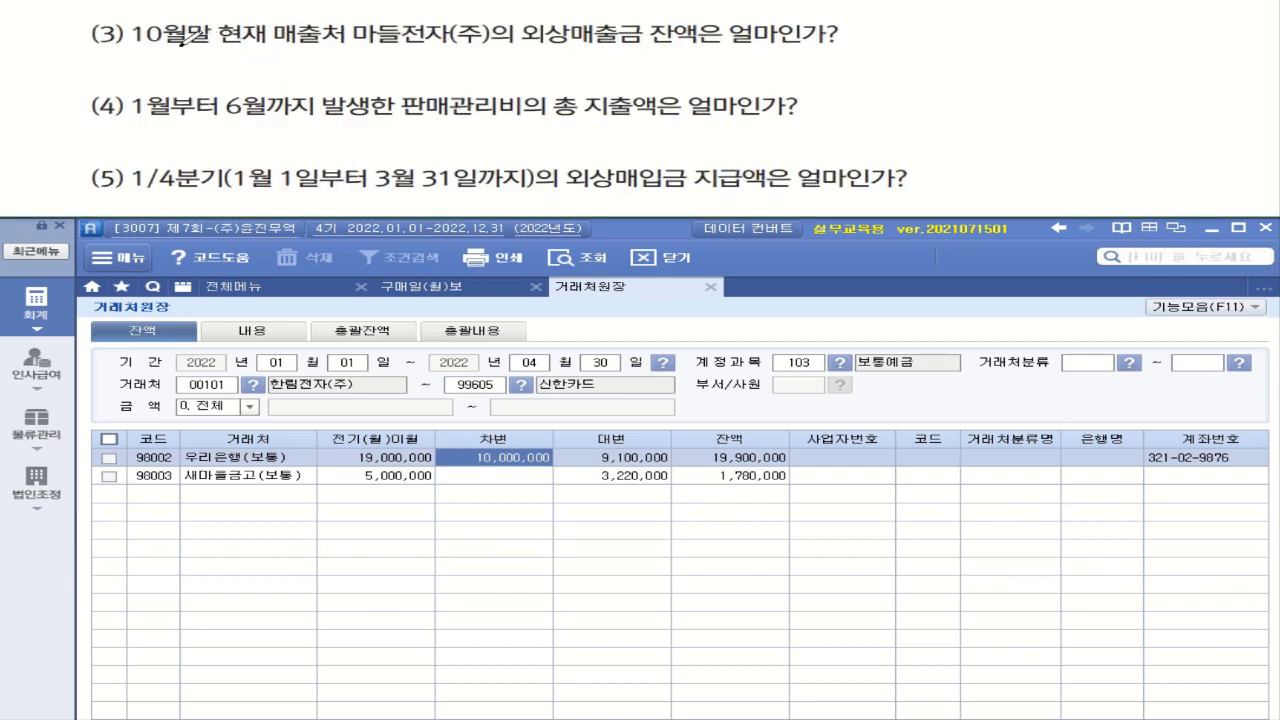
left_click_drag(188, 44, 256, 44)
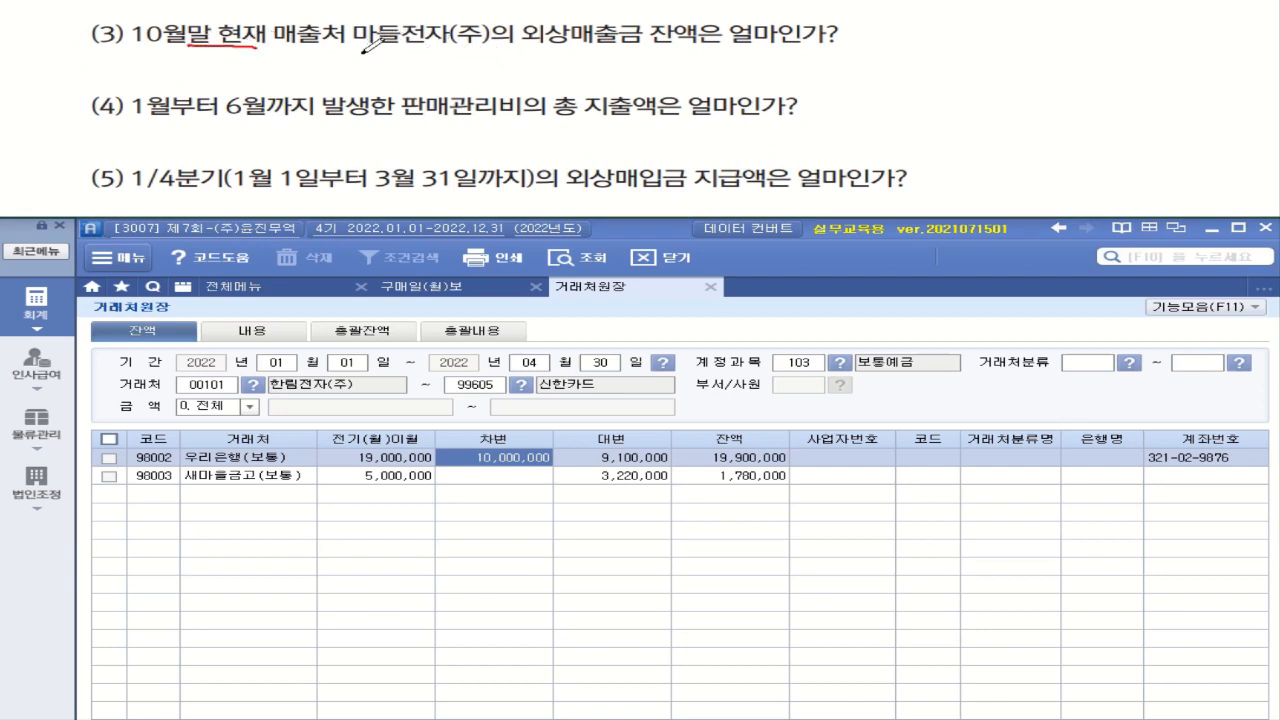
left_click_drag(346, 48, 512, 48)
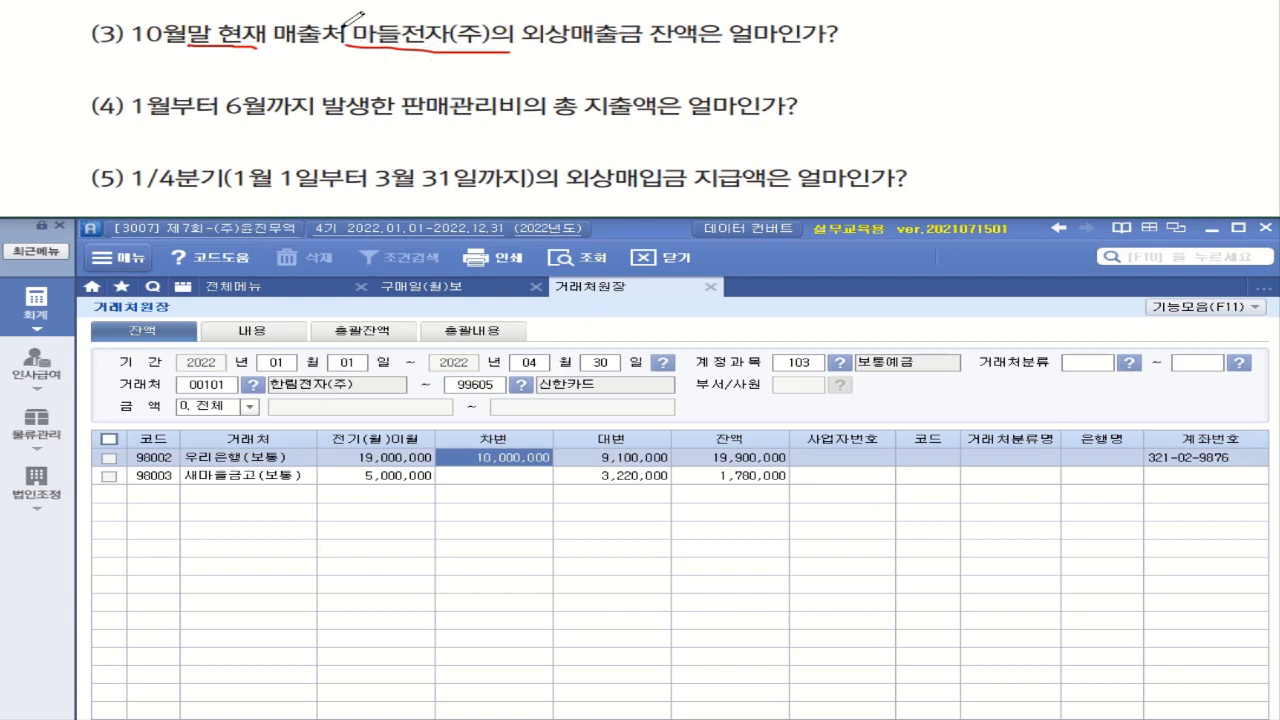
mouse_move(341, 20)
left_mouse_down()
mouse_move(341, 58)
mouse_move(495, 27)
mouse_move(497, 52)
left_mouse_up()
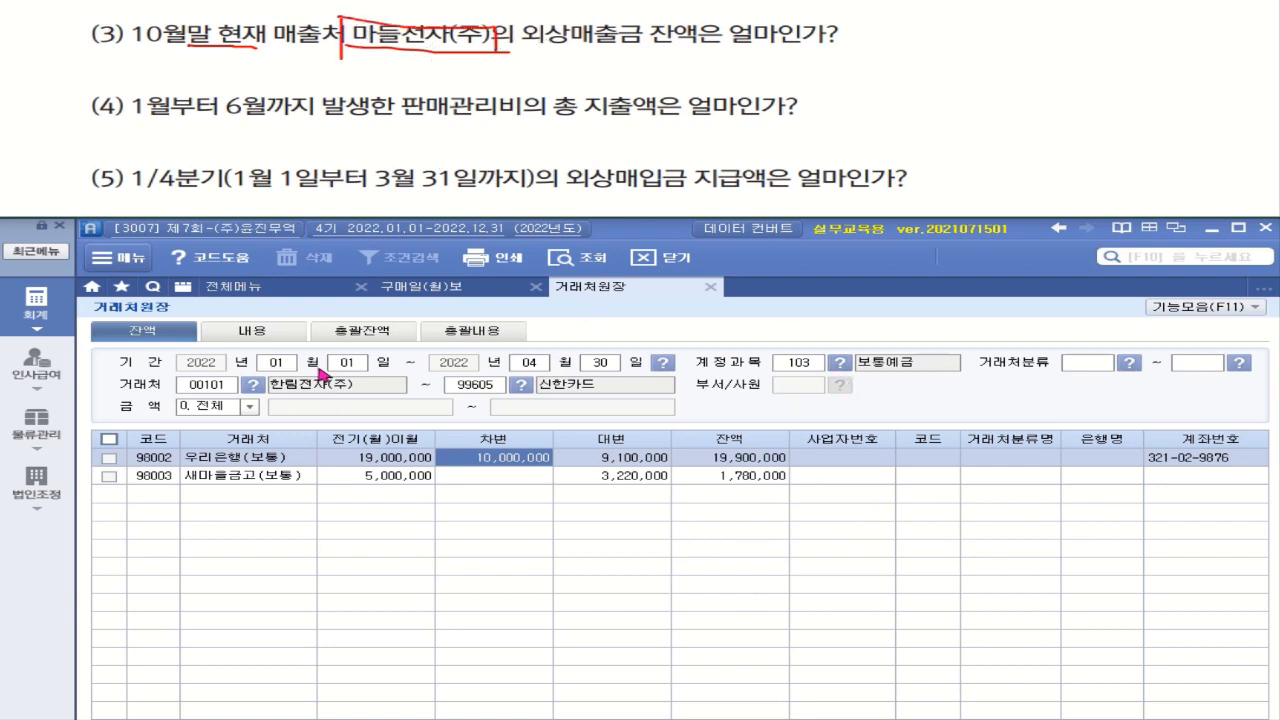
Change the end of the 거래처원장 period to October 31 and the account to 108 외상매출금.
left_click(530, 364)
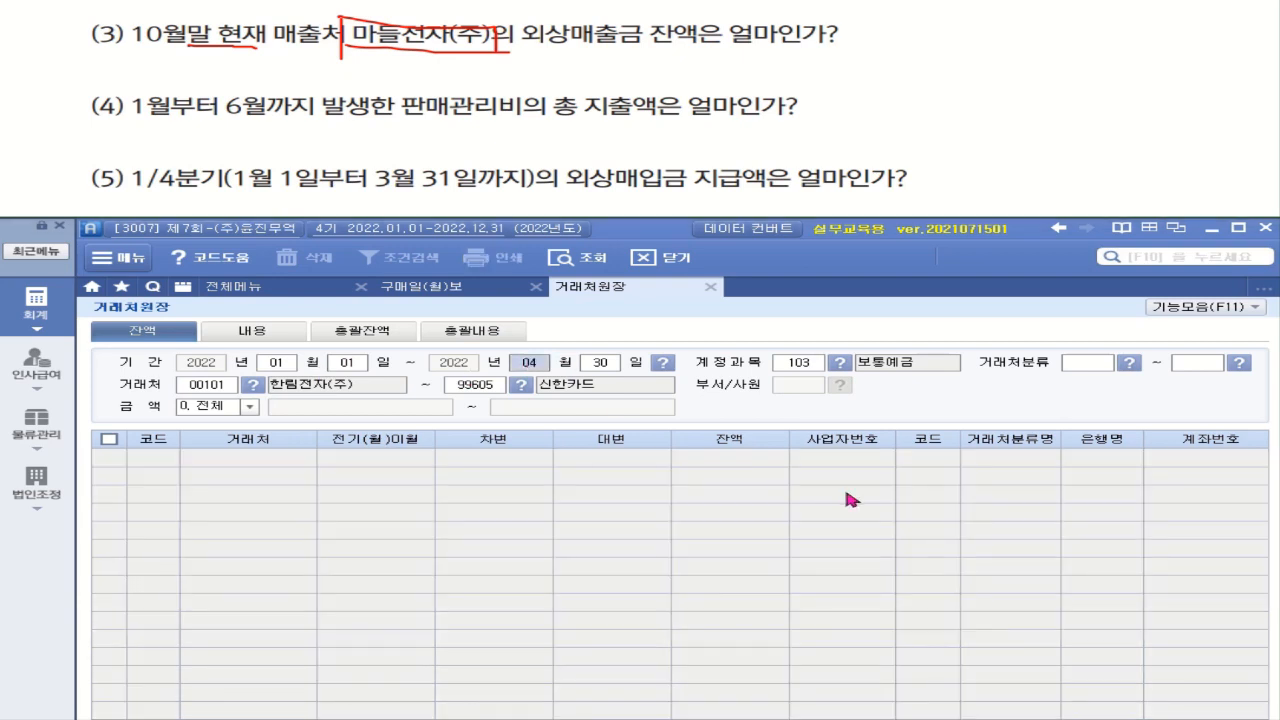
type("10")
key("Return")
type("31")
key("Return")
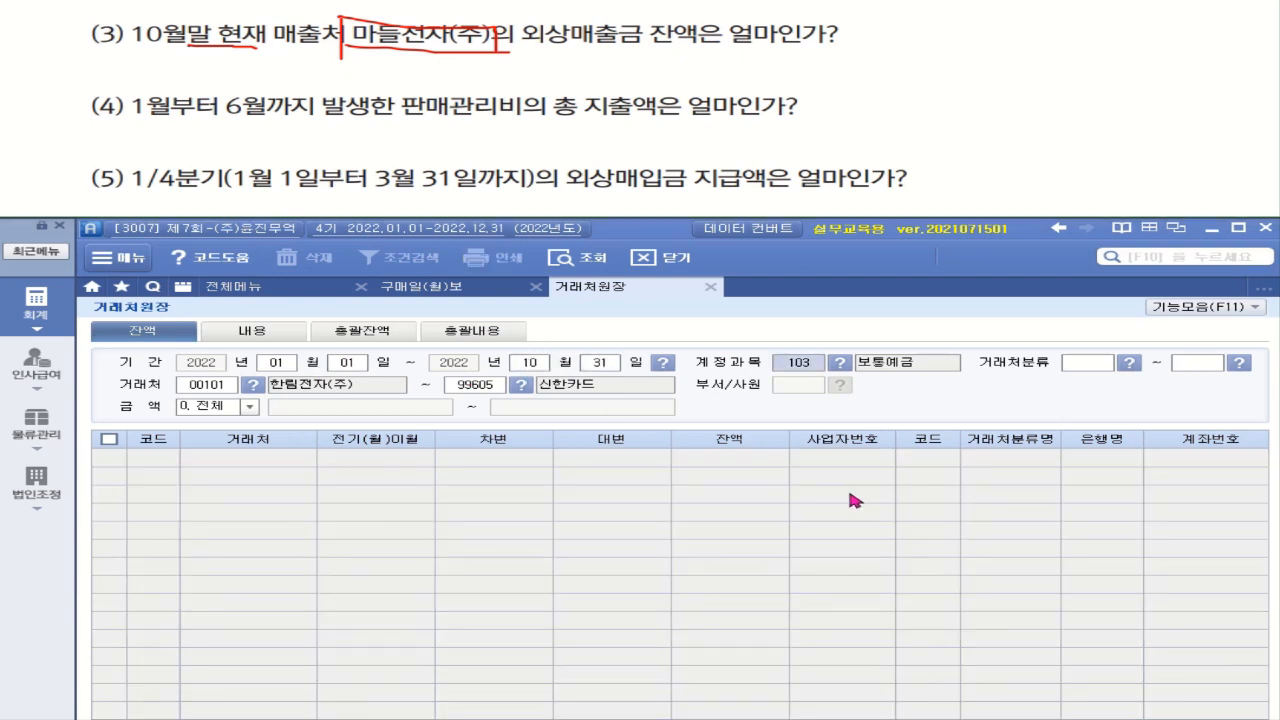
left_click(840, 362)
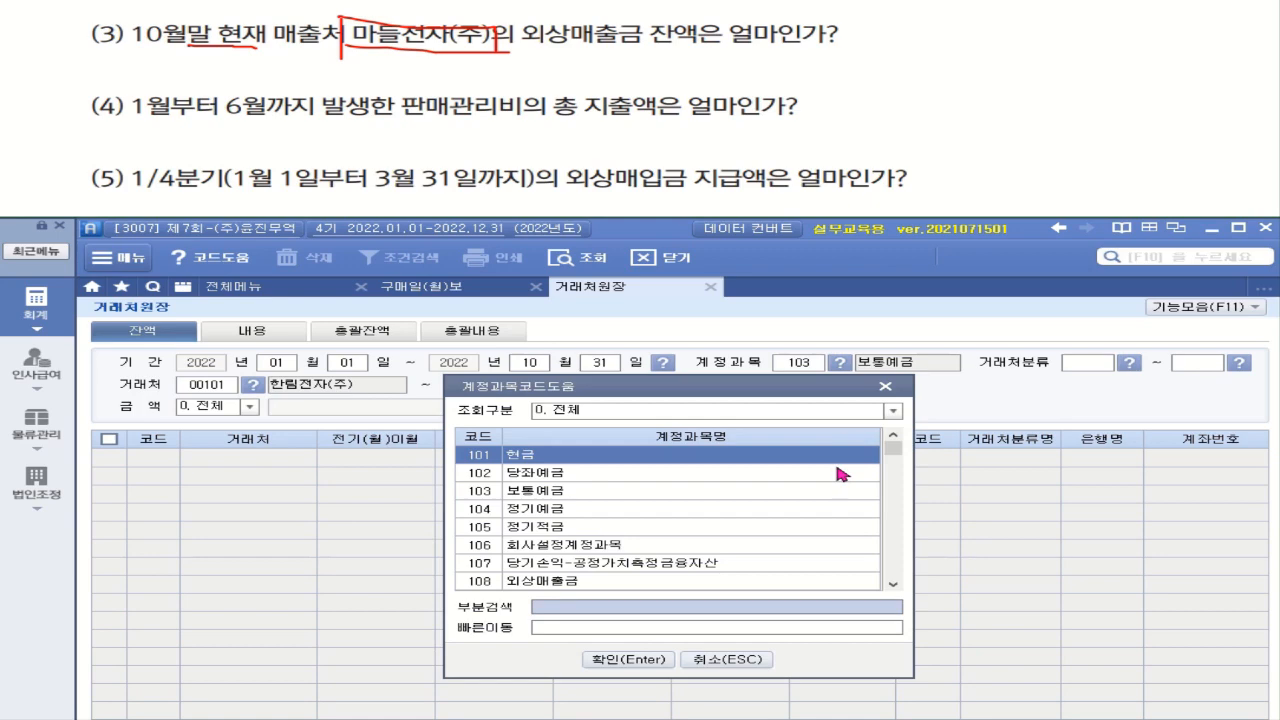
left_click(580, 580)
key("Return")
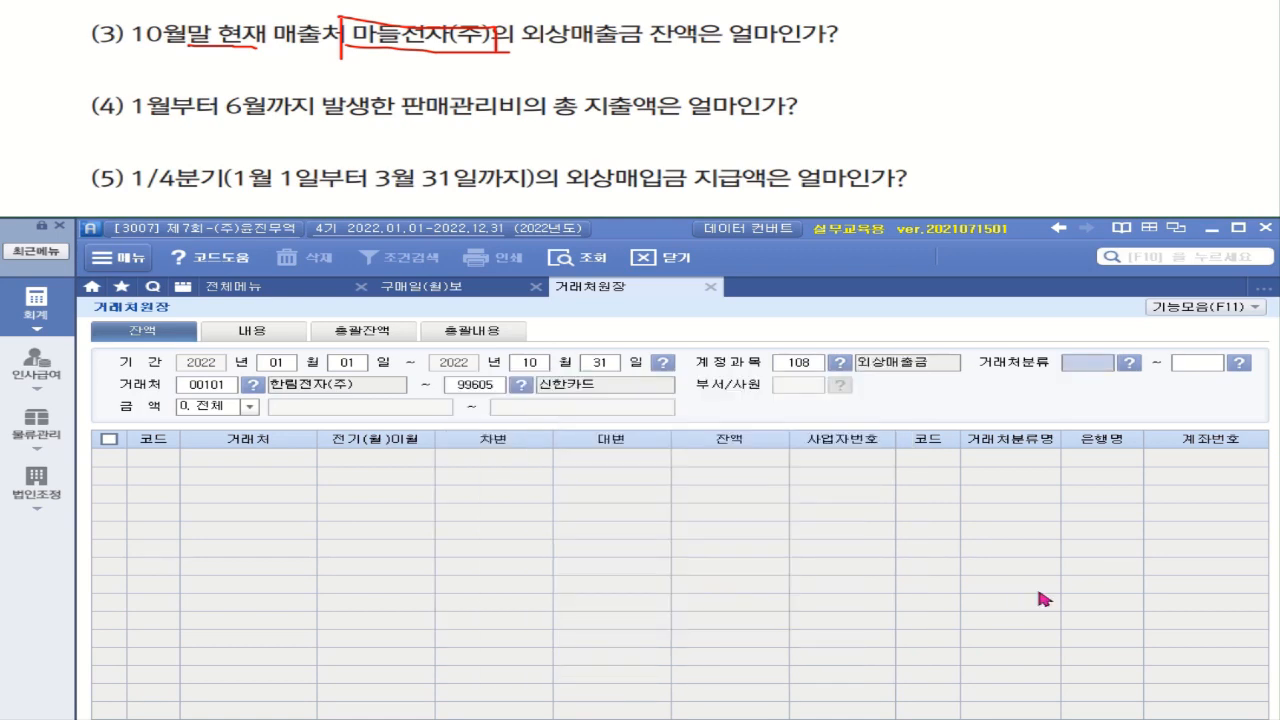
Load the 외상매출금 balances for the full 거래처 range and check the 잔액 of 마들전자(주).
key("Return")
key("Return")
key("Return")
key("Return")
key("Return")
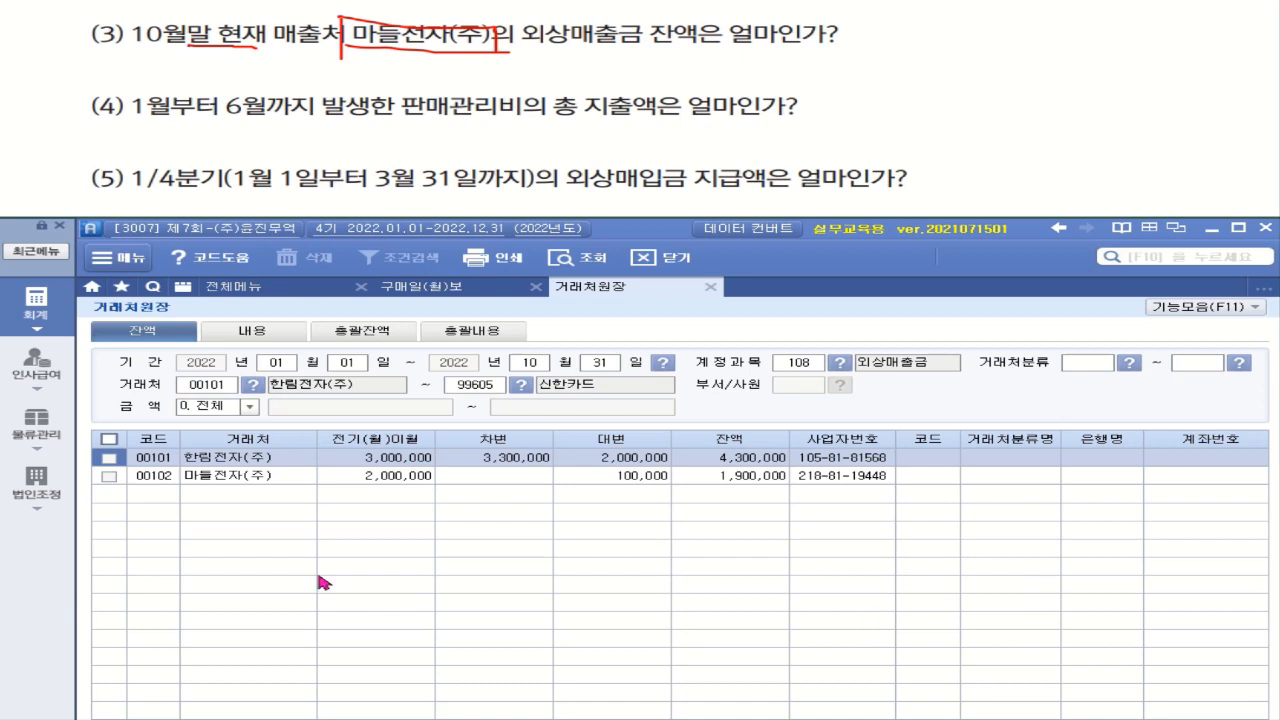
left_click(218, 477)
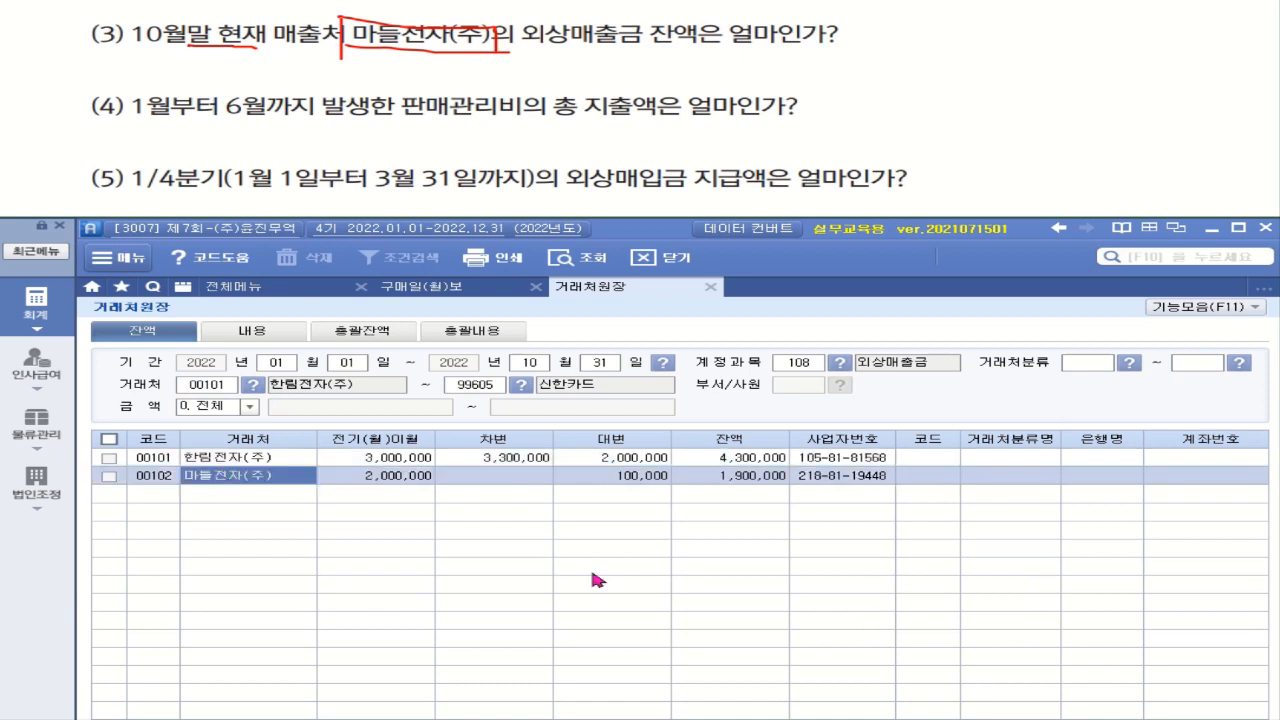
left_click(752, 477)
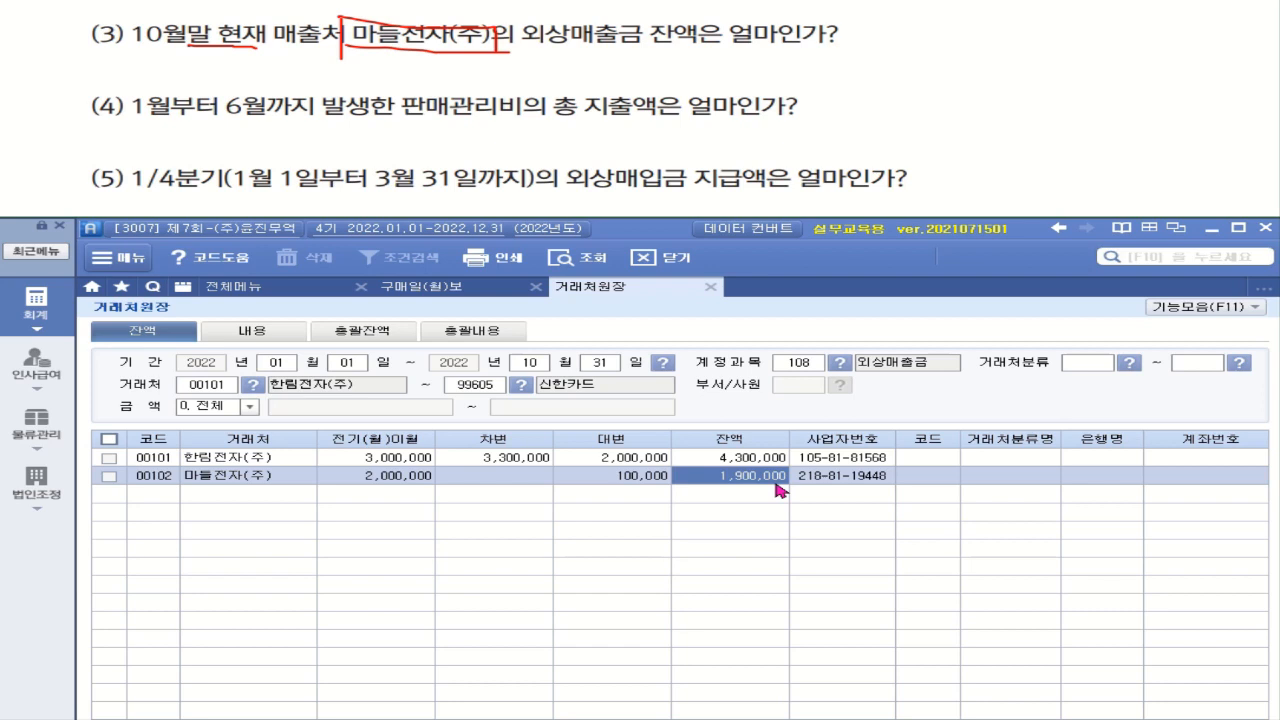
key("ctrl")
key("ctrl")
mouse_move(414, 113)
left_mouse_down()
mouse_move(570, 121)
mouse_move(582, 92)
mouse_move(560, 125)
mouse_move(791, 120)
left_mouse_up()
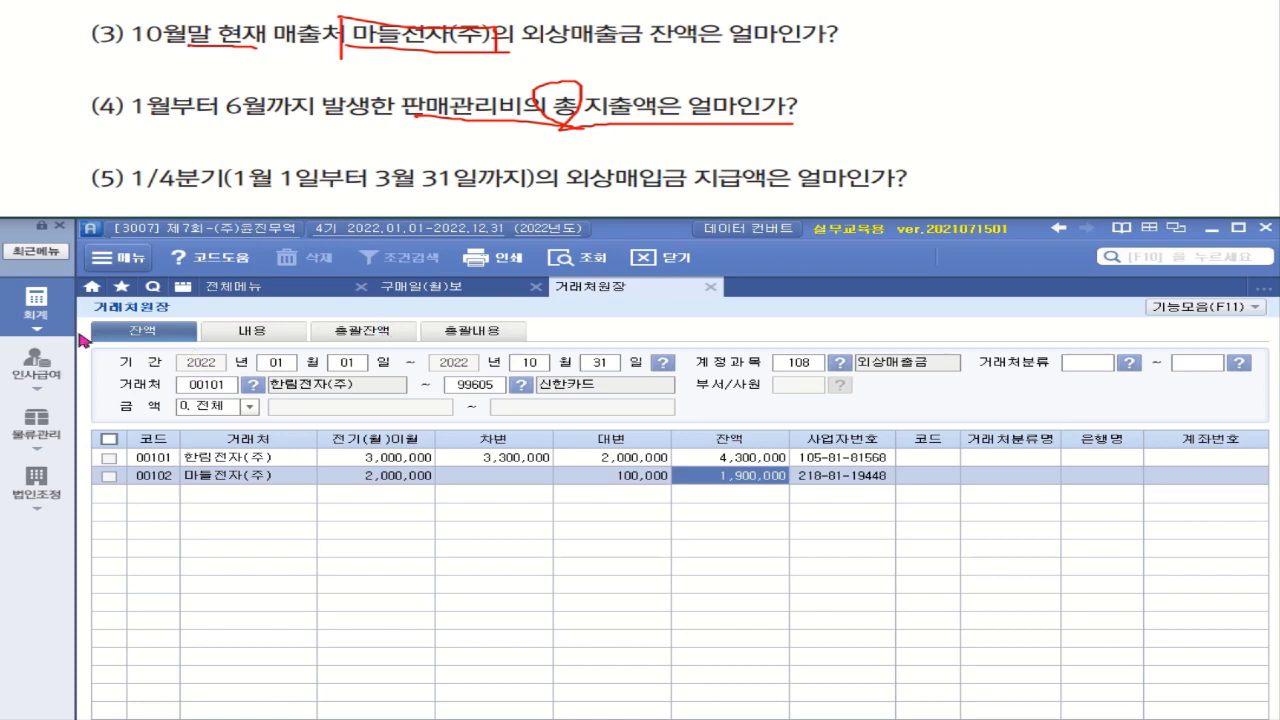
Open the 일/월계표 and load the 월계표 for January to June 2022.
left_click(37, 310)
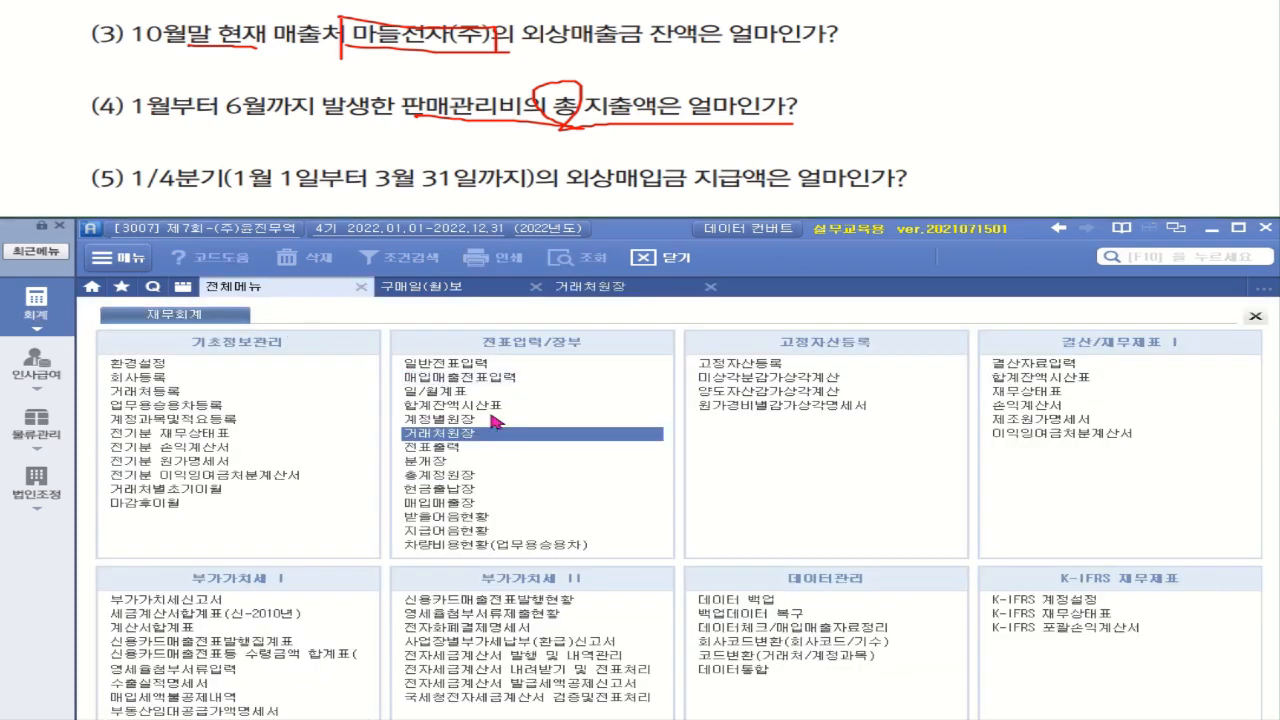
left_click(455, 392)
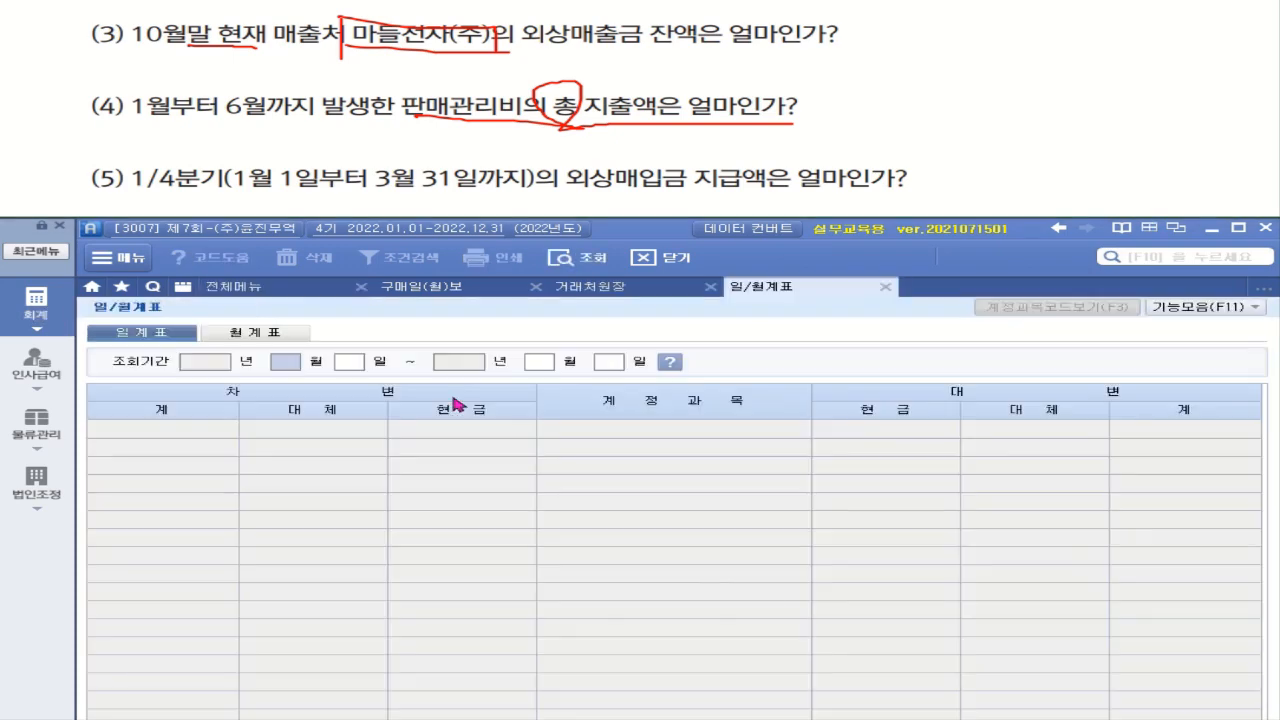
left_click(264, 337)
left_click(298, 367)
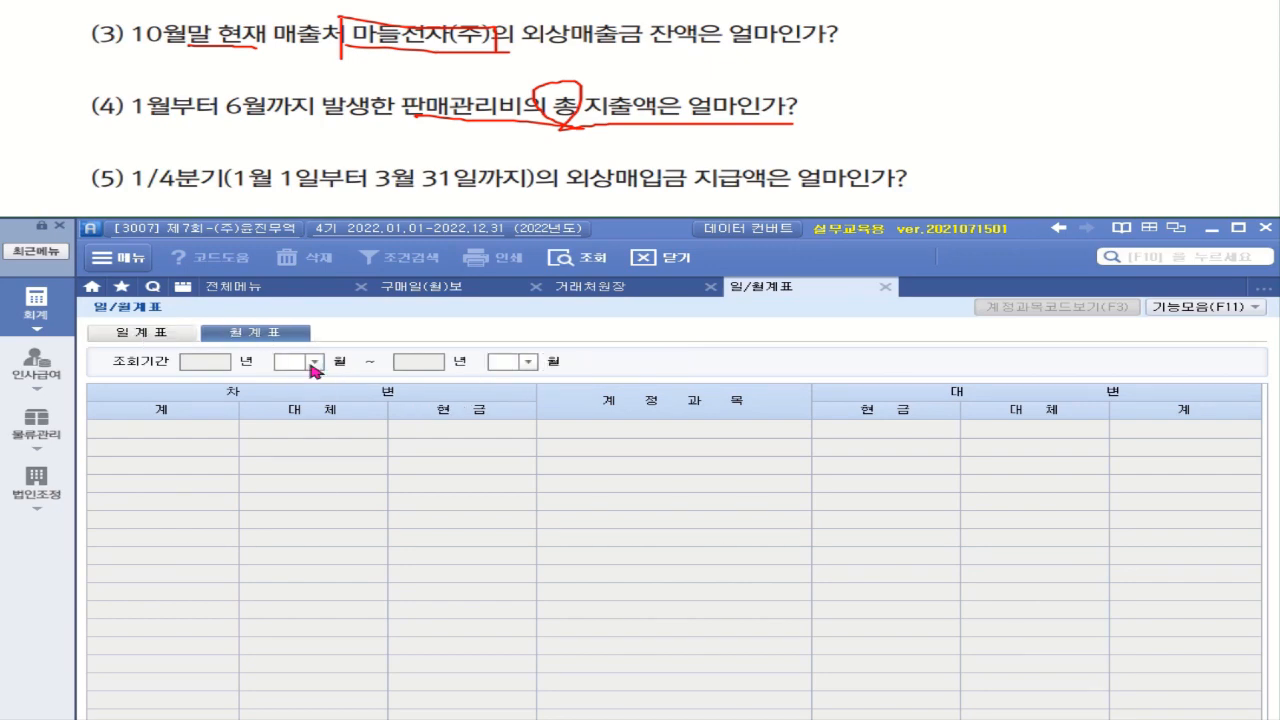
left_click(311, 364)
left_click(300, 378)
left_click(527, 362)
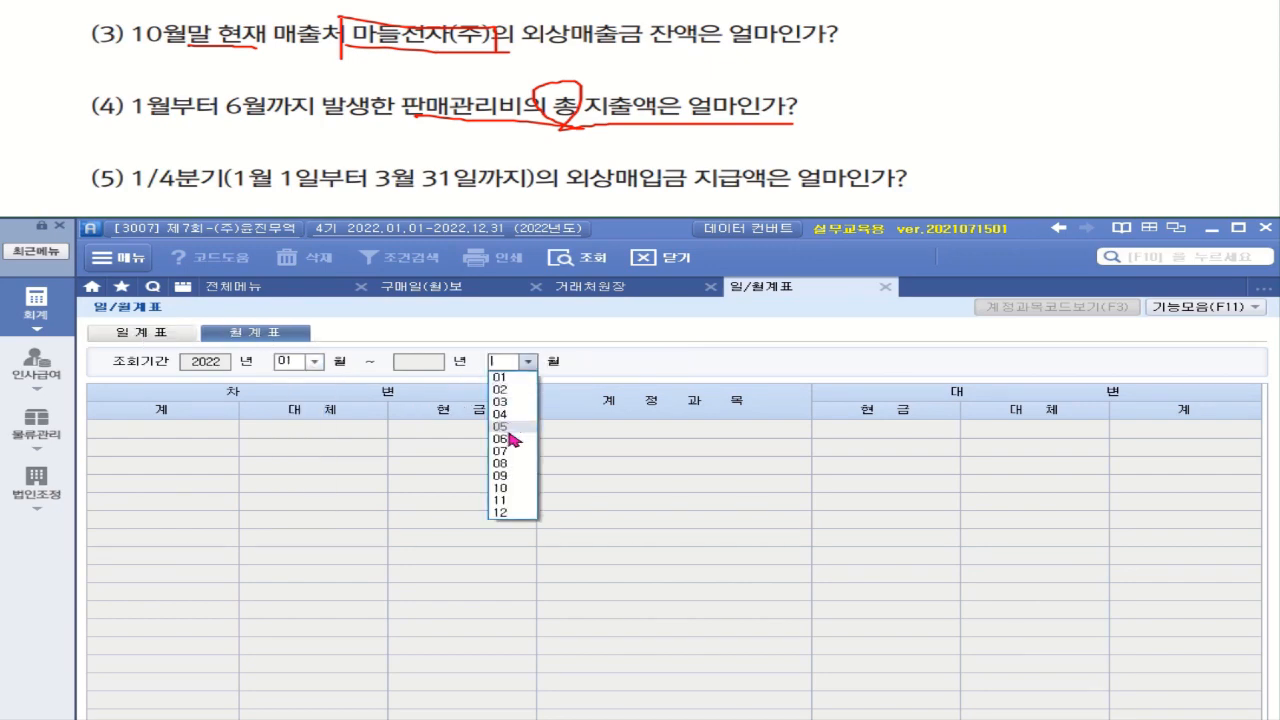
left_click(509, 438)
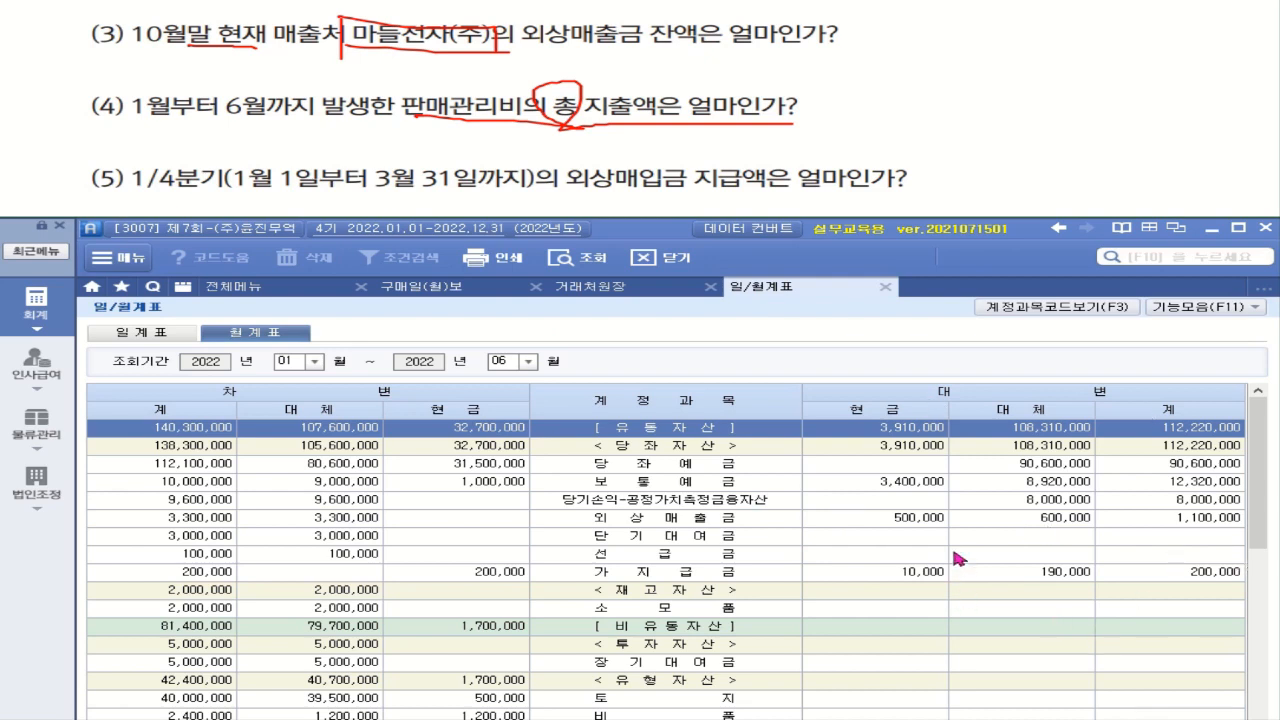
Check the 차변 계 amount in the 판매관리비 row as the total selling and administrative expenses paid.
left_click_drag(1263, 485, 1230, 718)
left_click(677, 540)
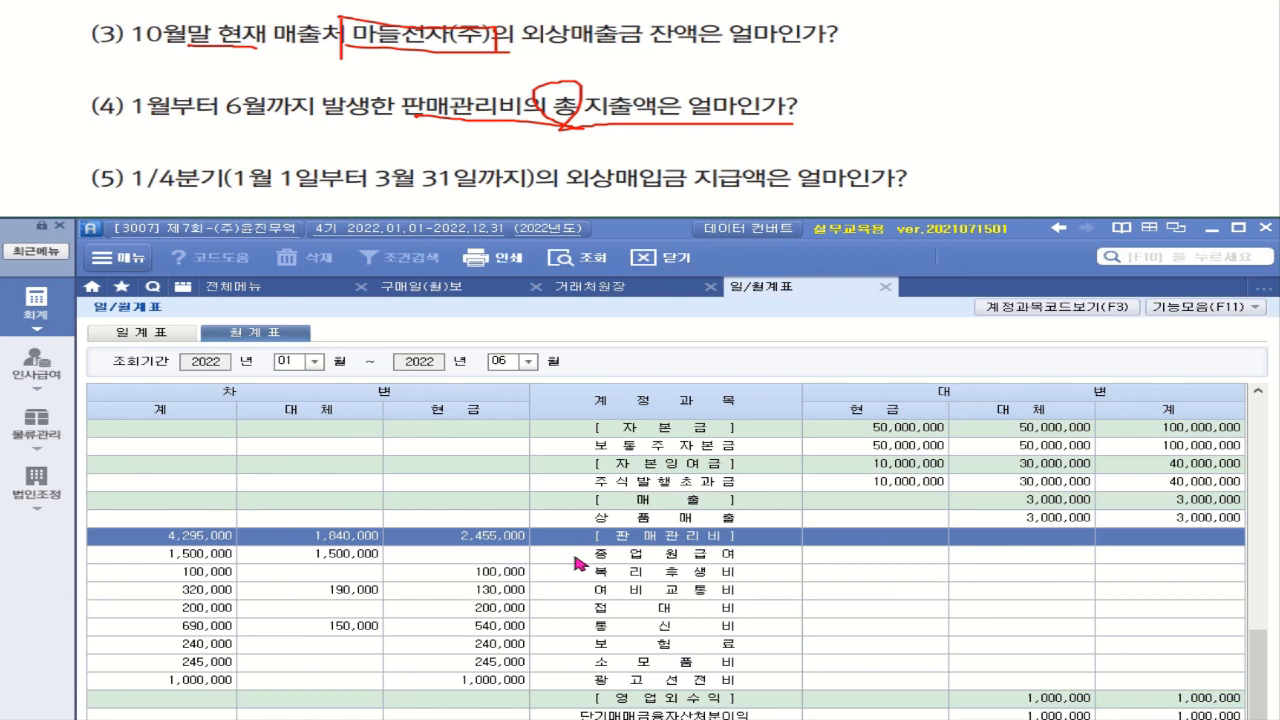
left_click(170, 533)
key("ctrl")
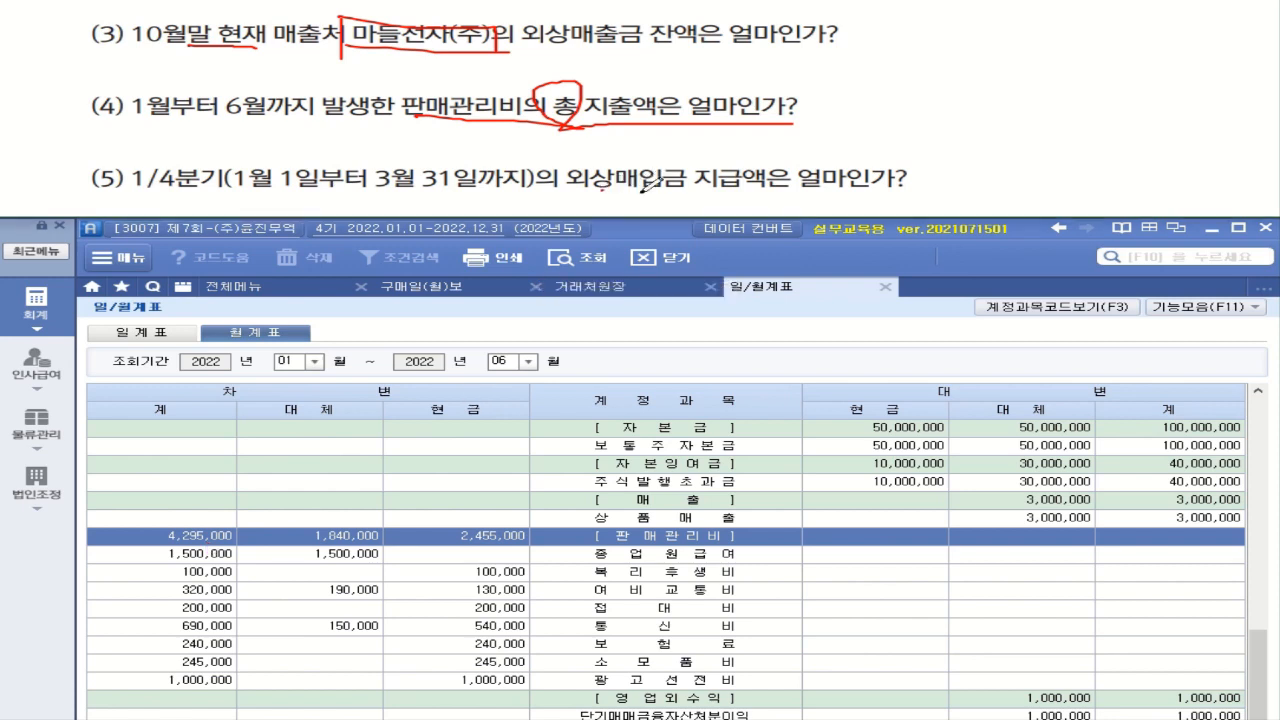
Underline the 외상매입금 지급액 wording in question (5) and load the 합계잔액시산표 as of March 31, 2022.
left_click_drag(603, 188, 920, 180)
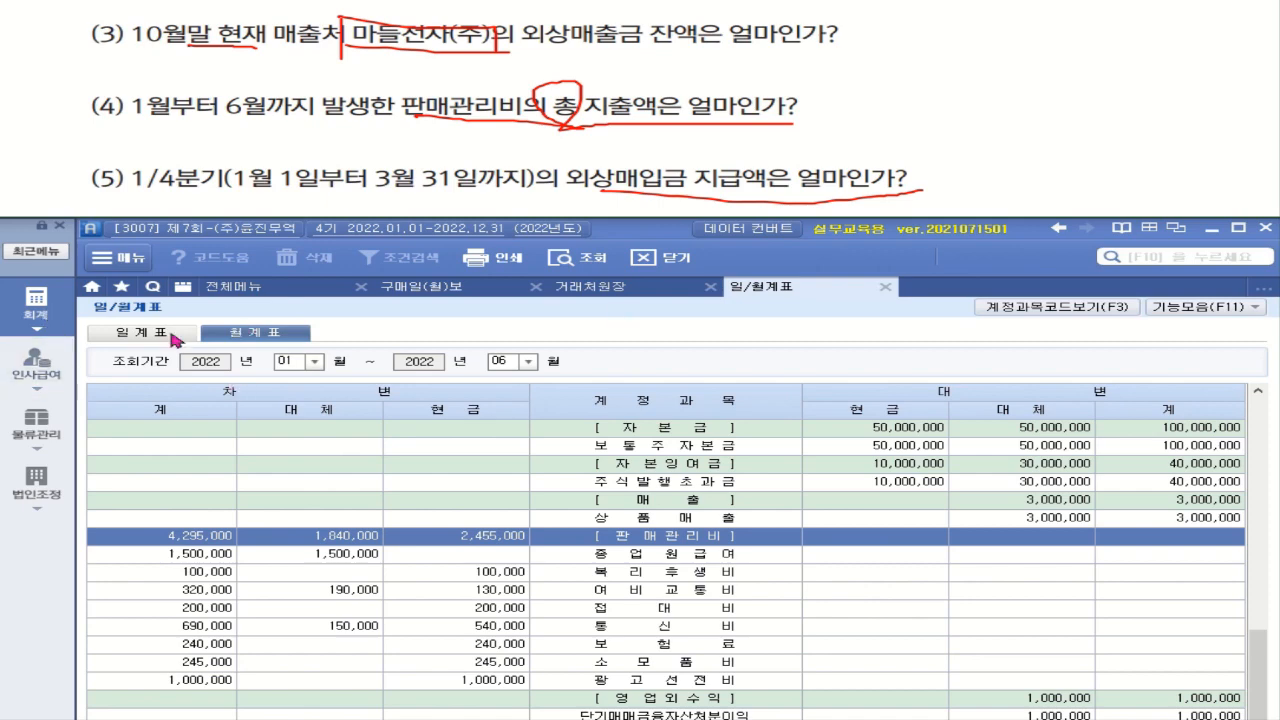
left_click(40, 316)
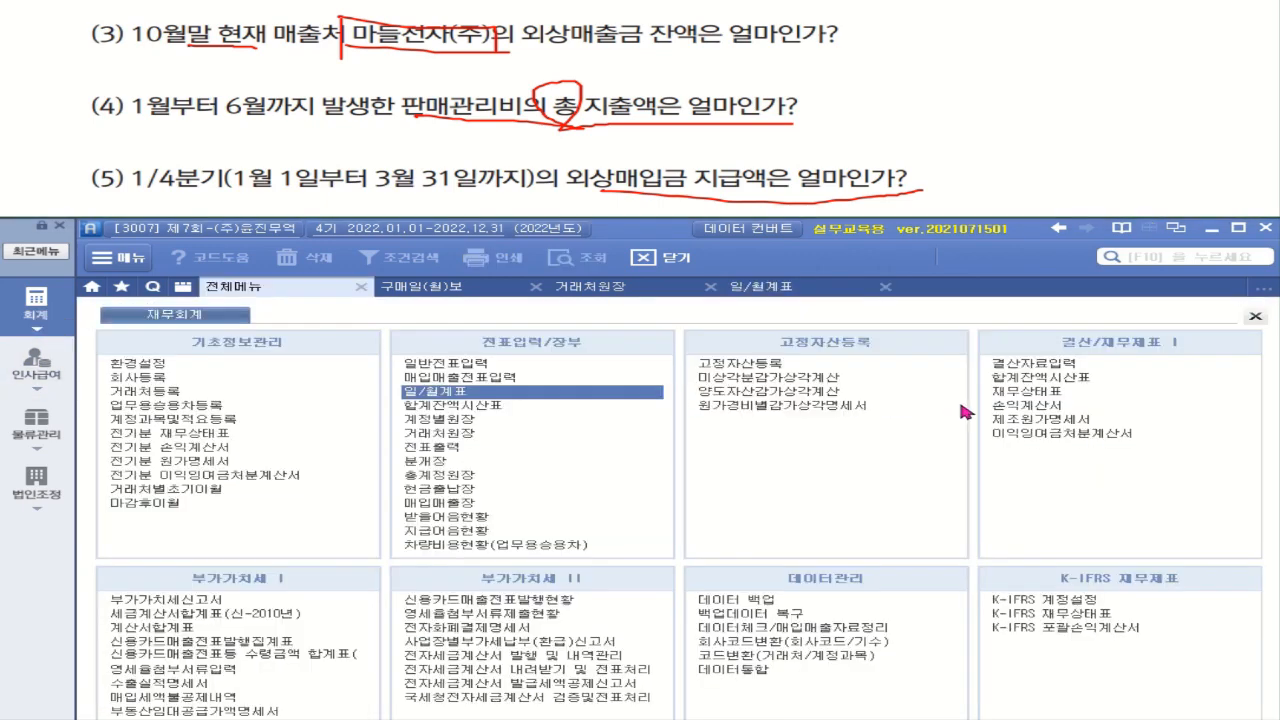
left_click(1018, 376)
left_click(288, 363)
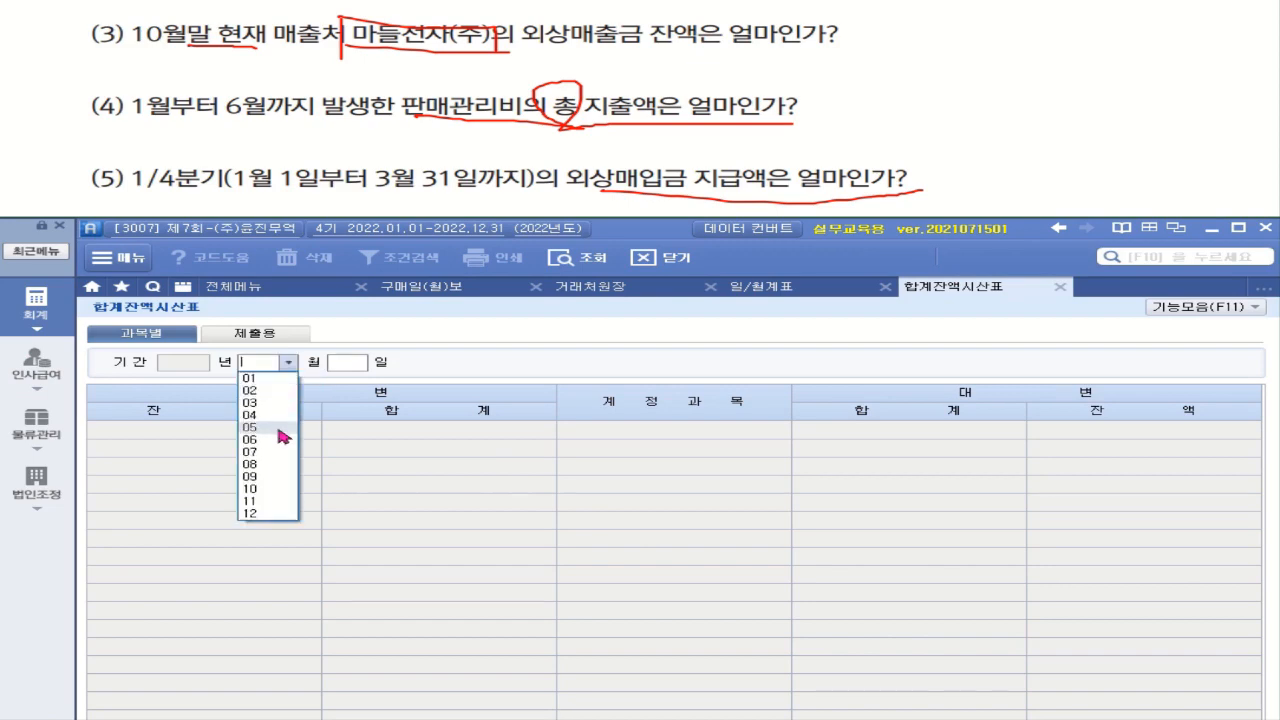
left_click(263, 403)
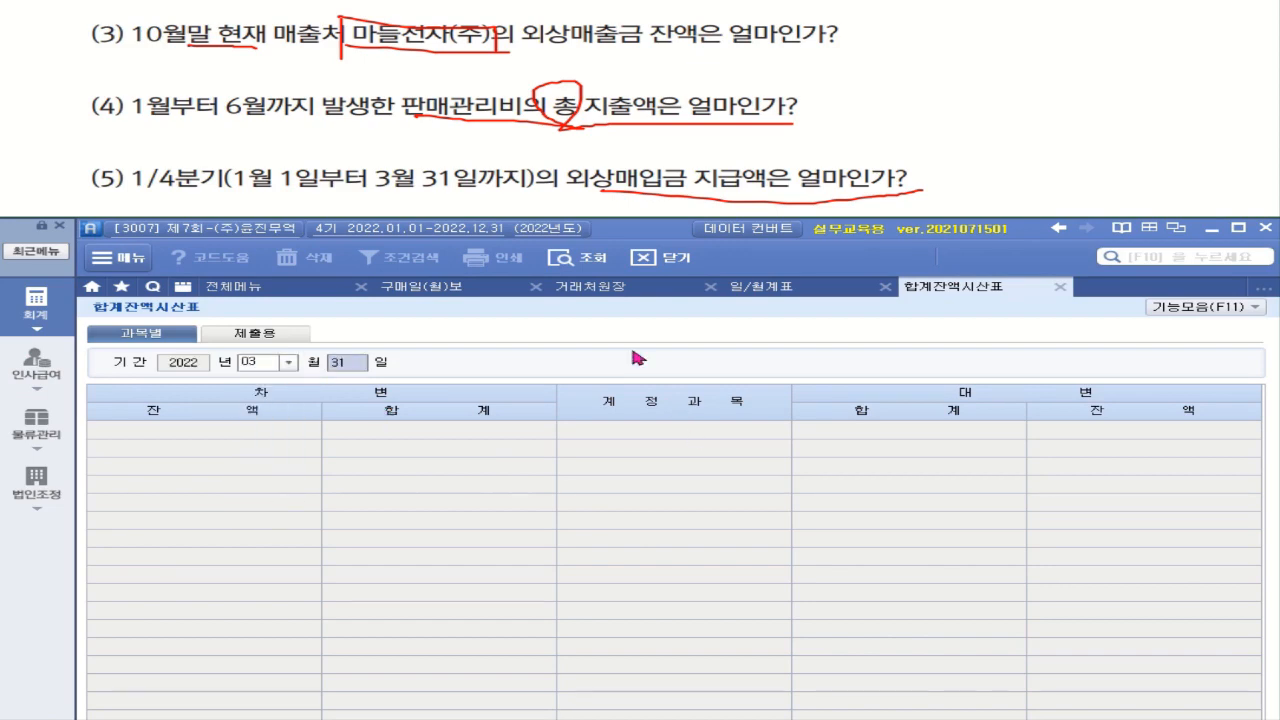
key("Return")
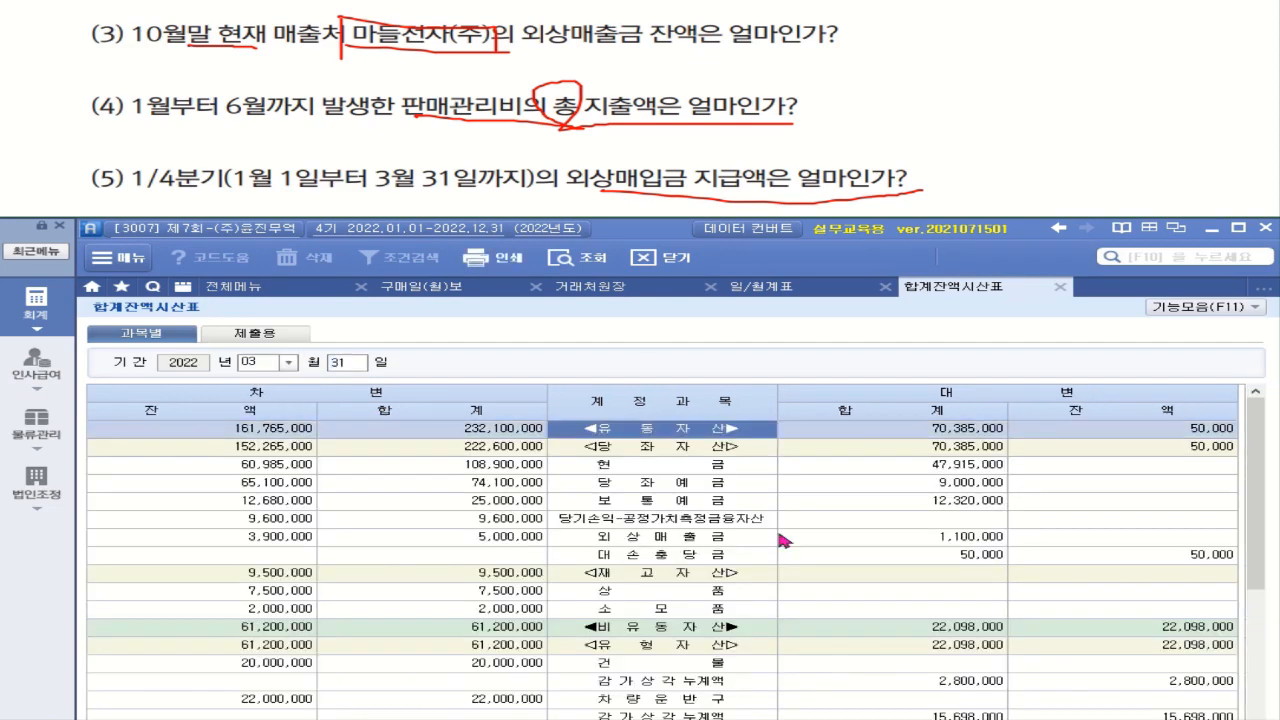
Check the 차변 합계 amount of 외상매입금 as the first-quarter payables paid.
scroll(802, 568, "down", 10)
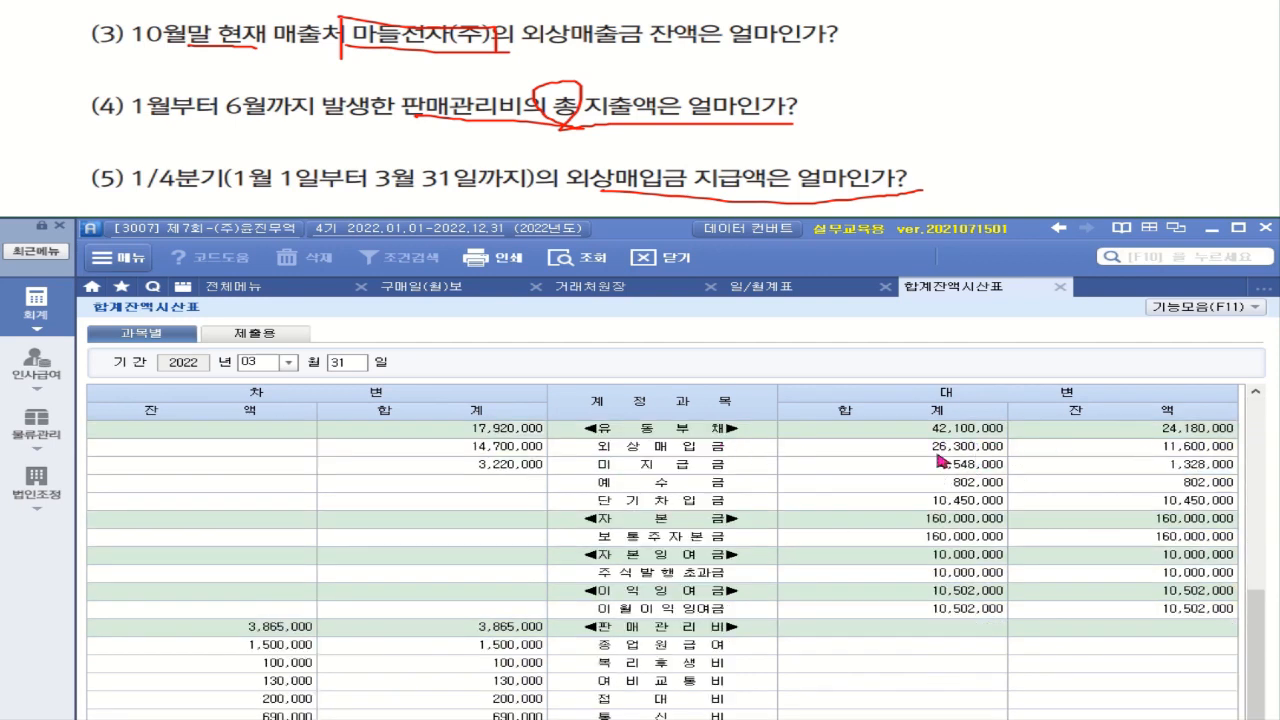
left_click(526, 454)
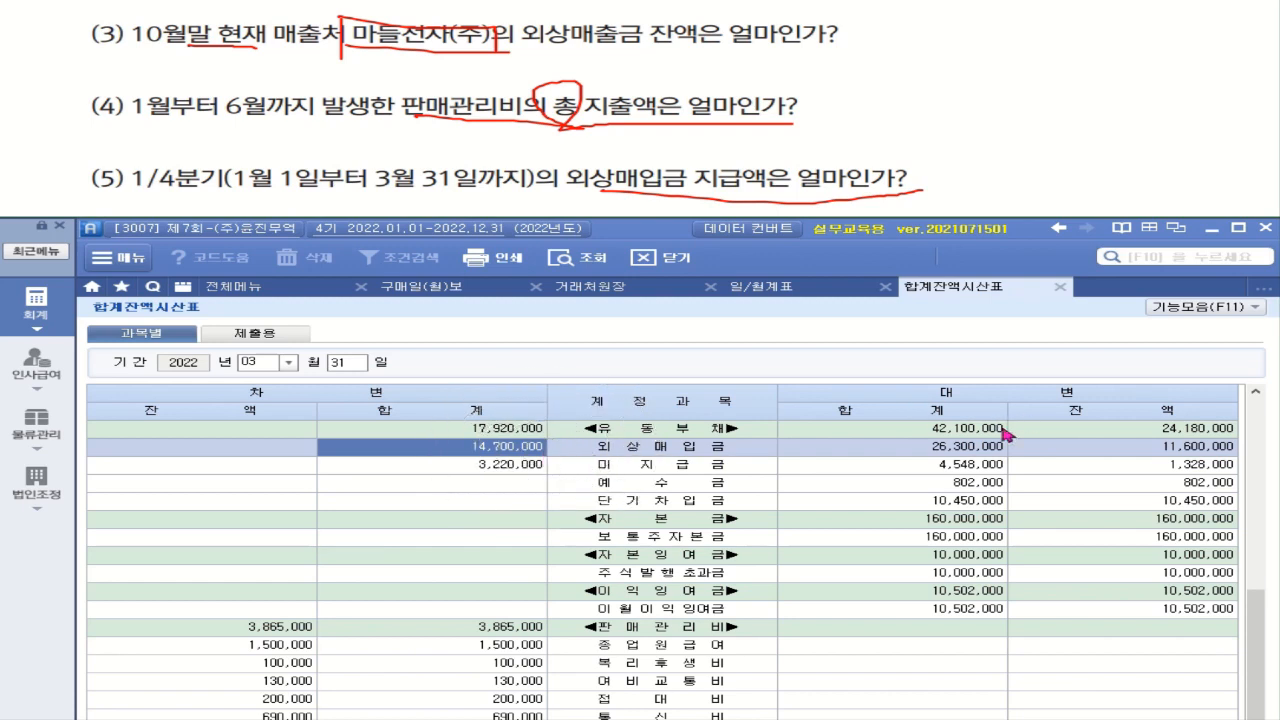
Go to question (6), circle 금융원가, and underline 얼마인가 and K-IFRS.
key("Page_Down")
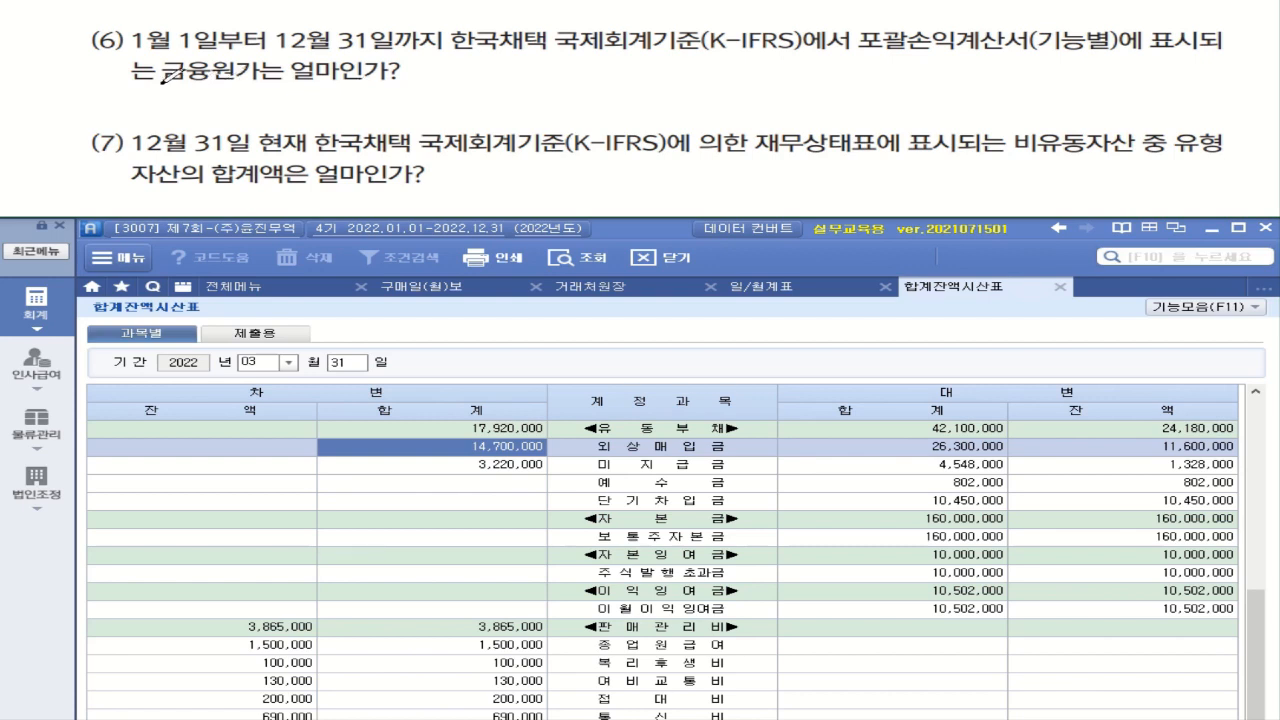
mouse_move(162, 74)
left_mouse_down()
mouse_move(274, 86)
mouse_move(243, 45)
mouse_move(158, 72)
left_mouse_up()
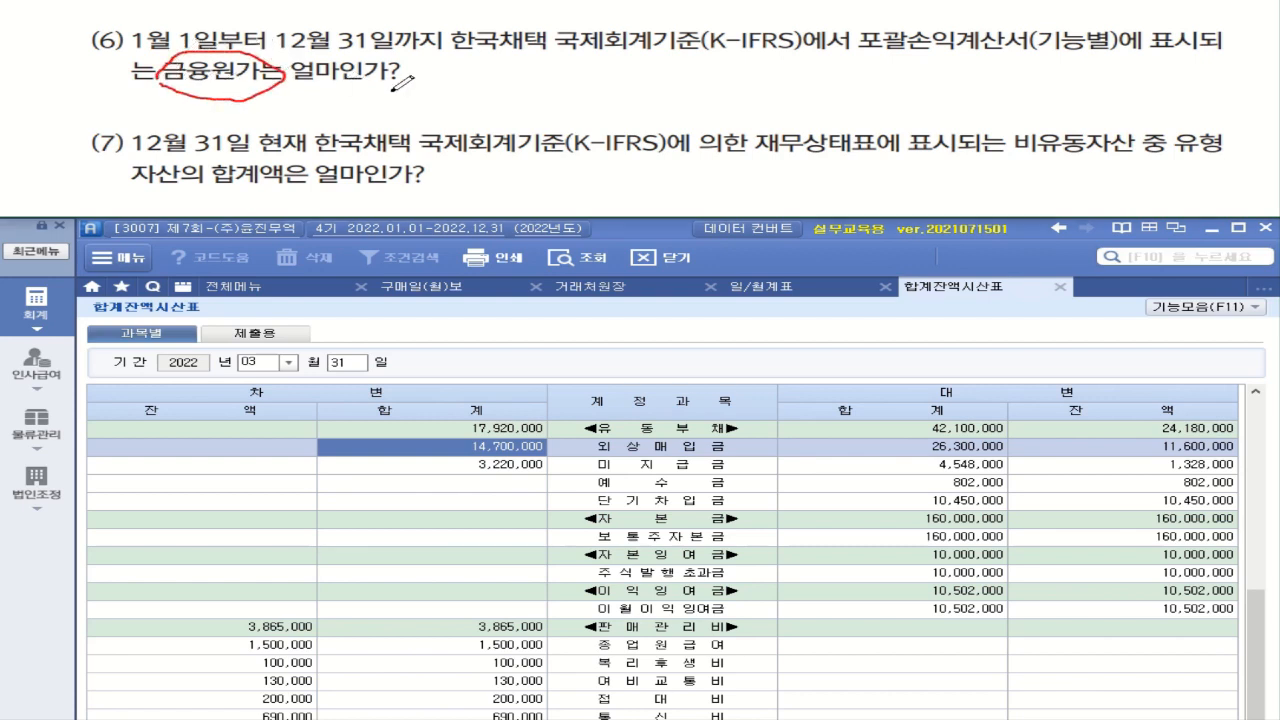
left_click_drag(292, 86, 402, 86)
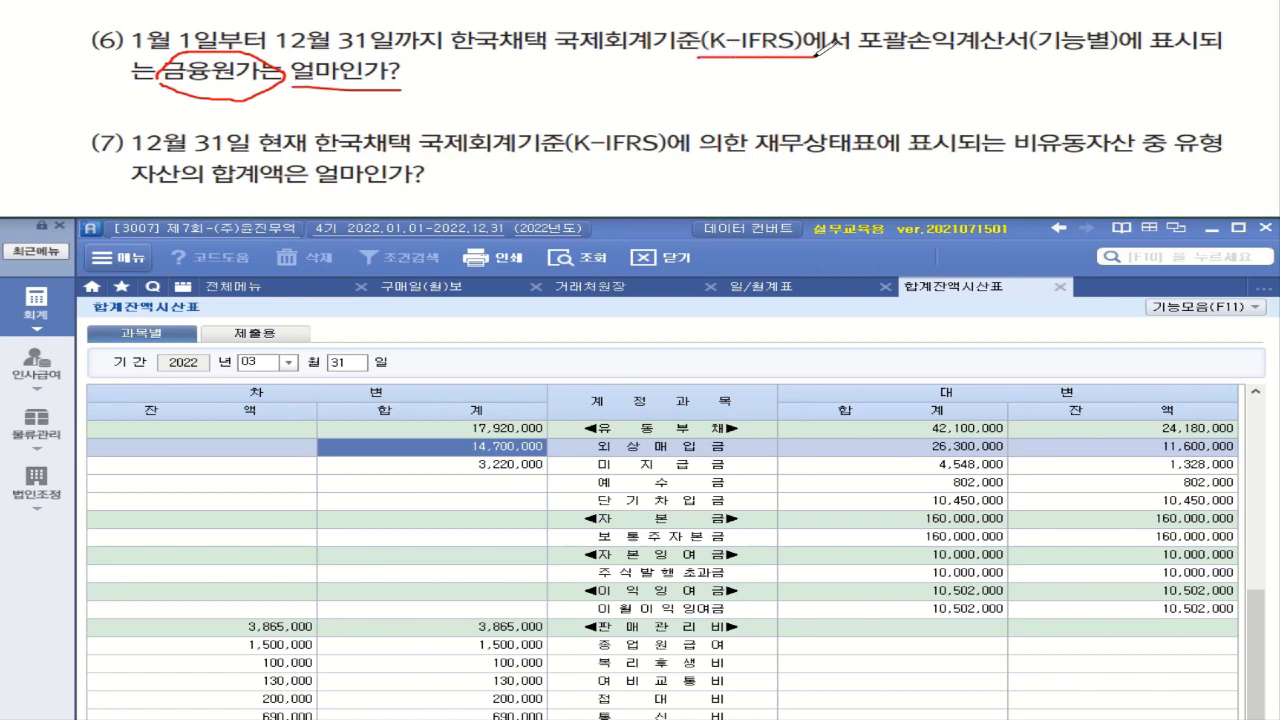
left_click_drag(698, 58, 812, 58)
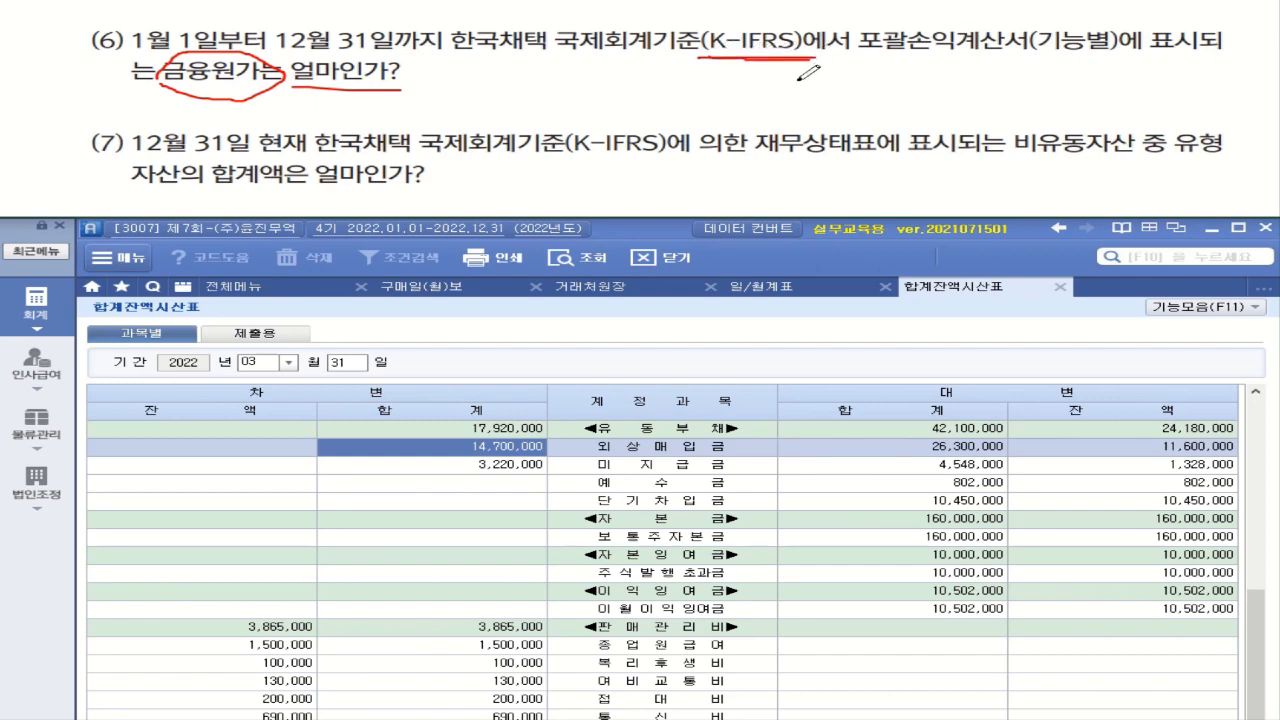
Open the K-IFRS 포괄손익계산서 and load it for December 2022.
left_click(36, 303)
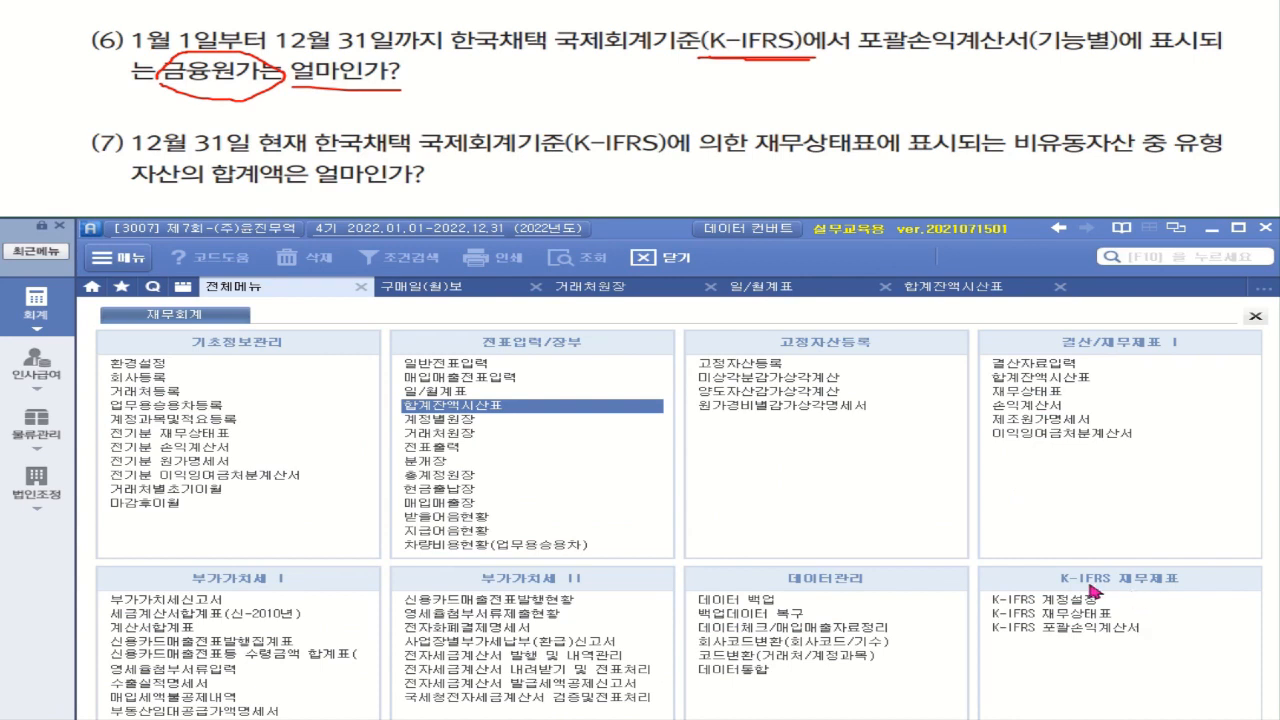
left_click(1117, 638)
left_click(288, 336)
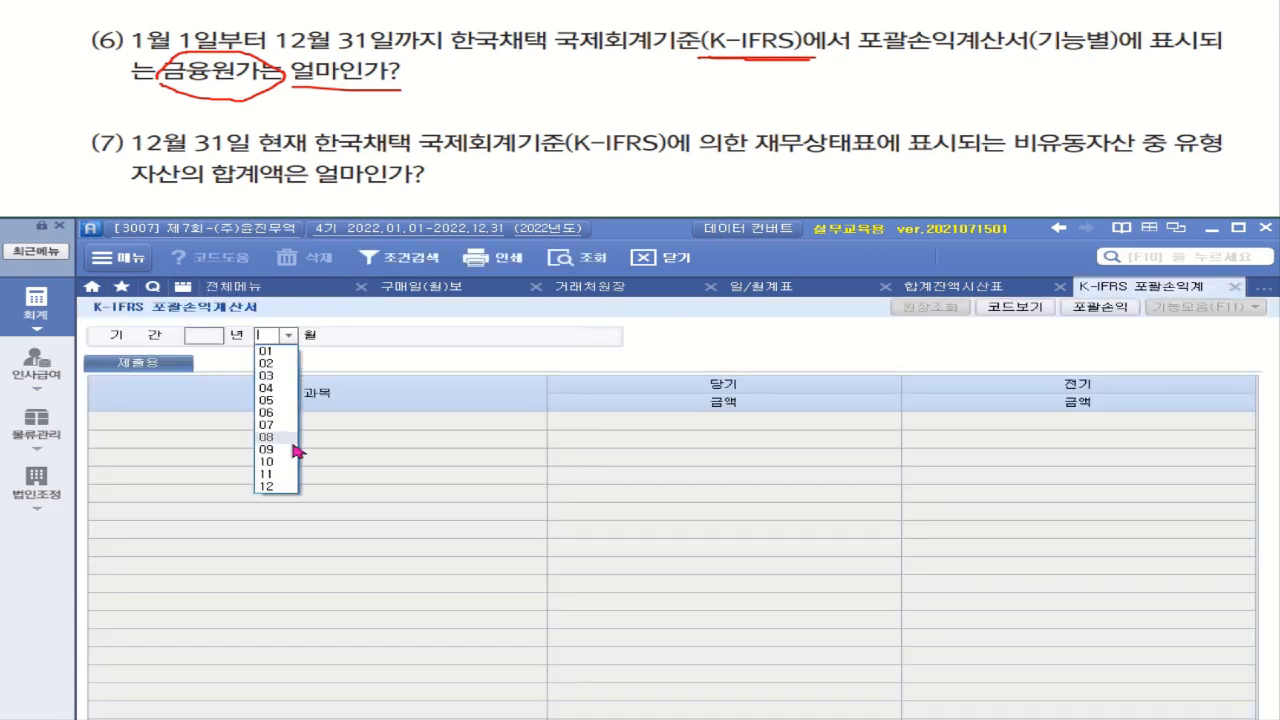
left_click(266, 486)
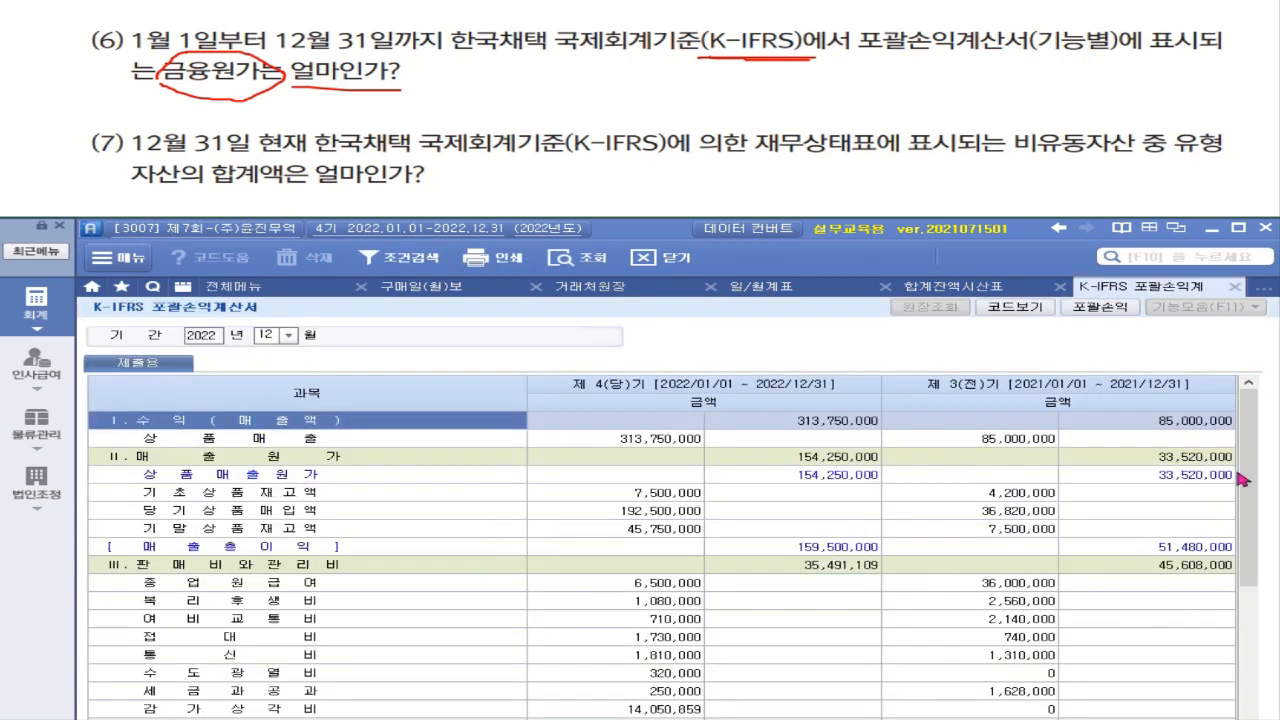
Check the current-period amount of 금융원가 in the K-IFRS 포괄손익계산서.
left_click_drag(1244, 479, 1248, 658)
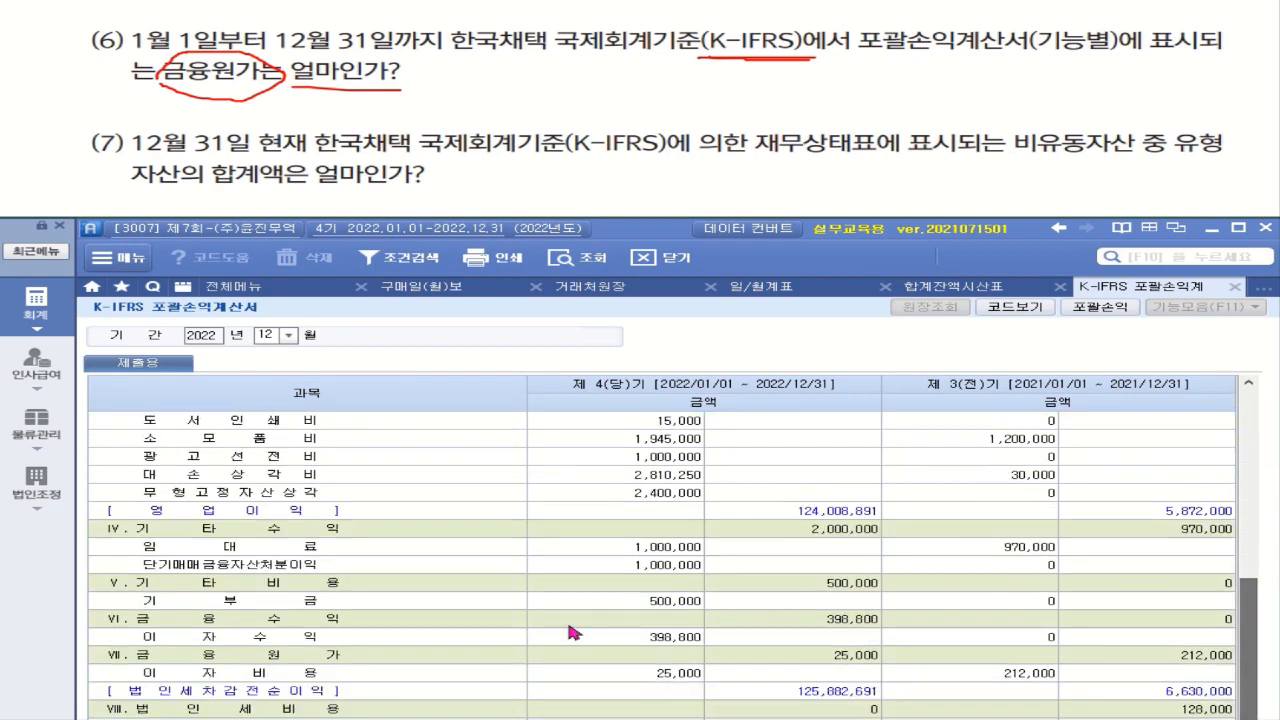
left_click(250, 660)
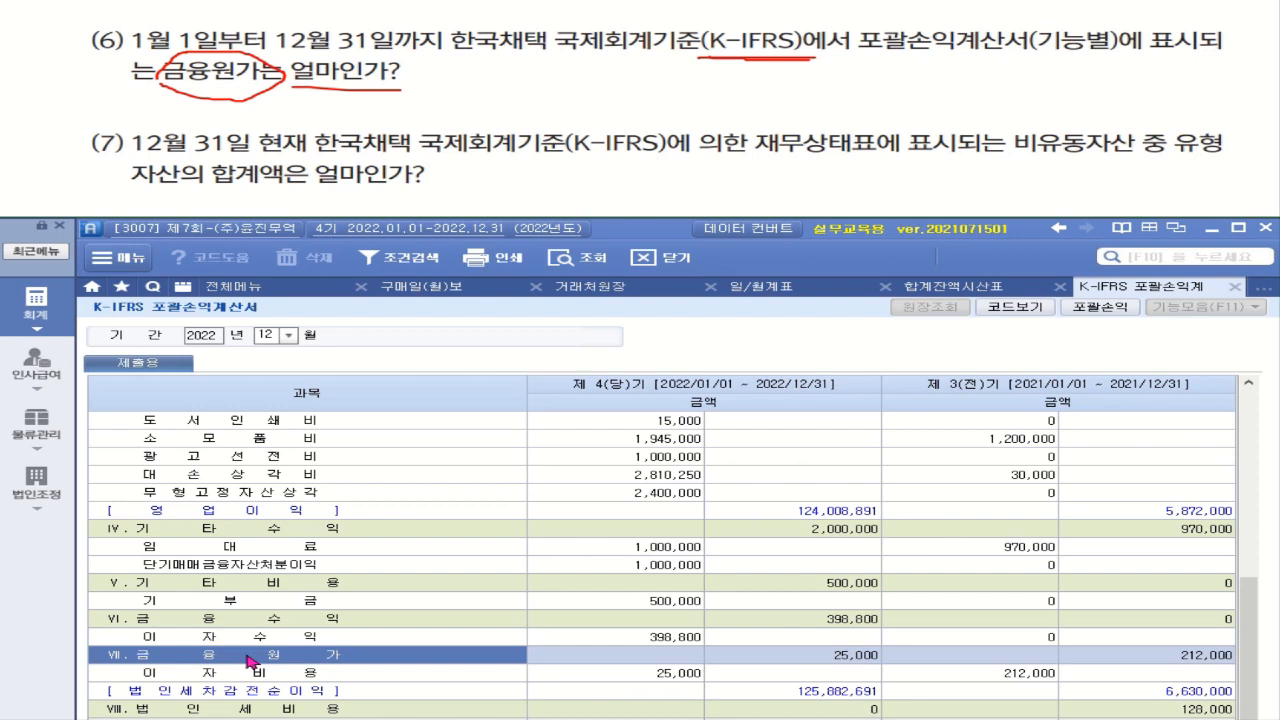
left_click(800, 660)
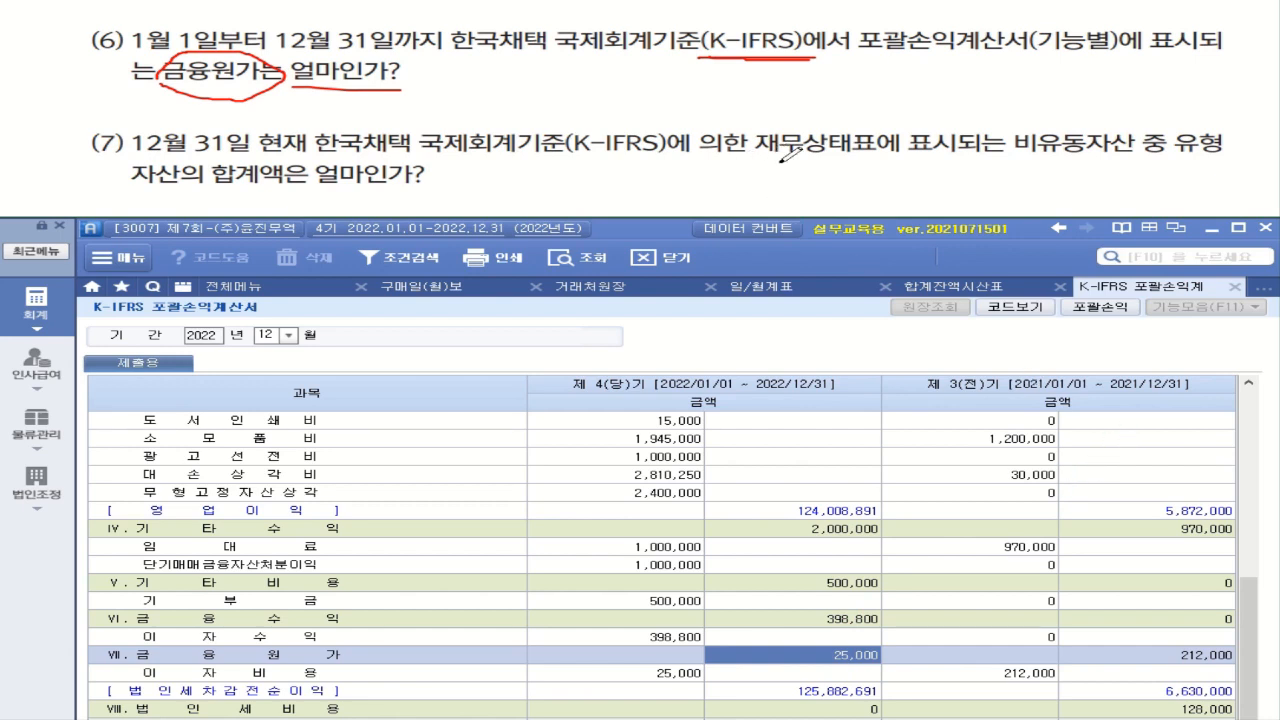
Mark 재무상태표, 비유동자산 and 유형자산의 합계액 in question (7).
left_click_drag(741, 155, 848, 152)
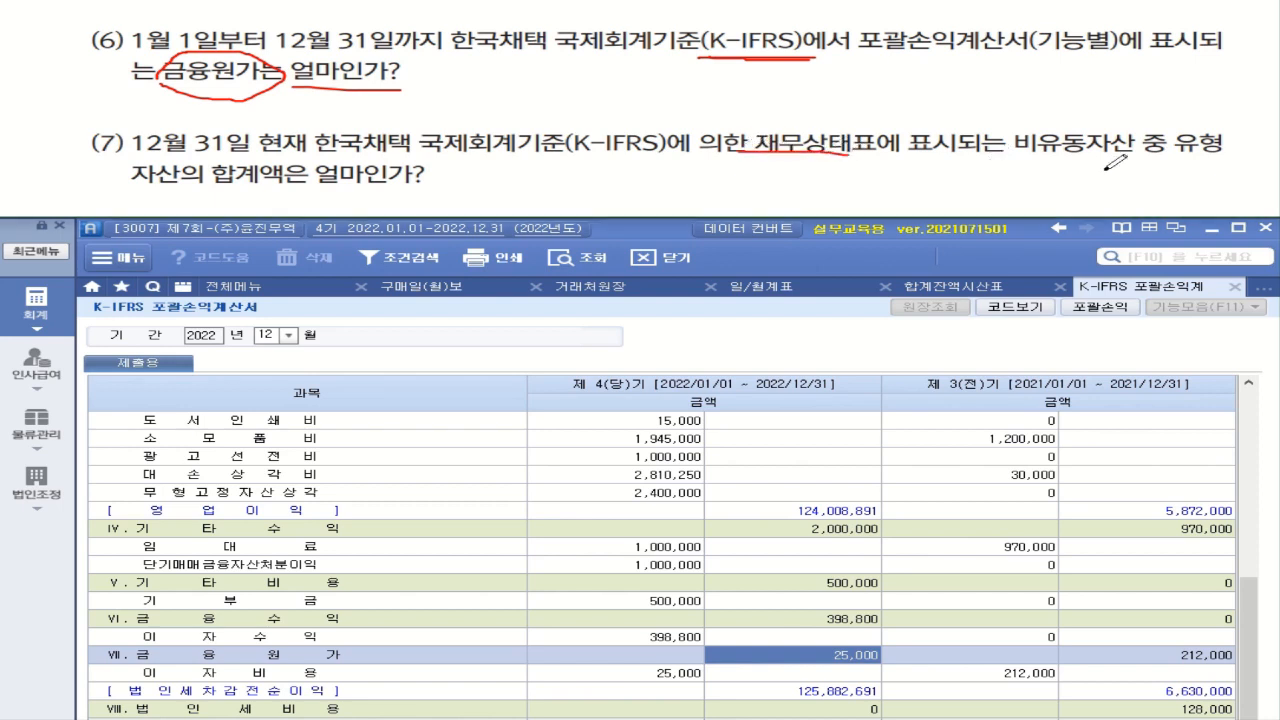
mouse_move(1012, 133)
left_mouse_down()
mouse_move(1010, 160)
mouse_move(1206, 165)
left_mouse_up()
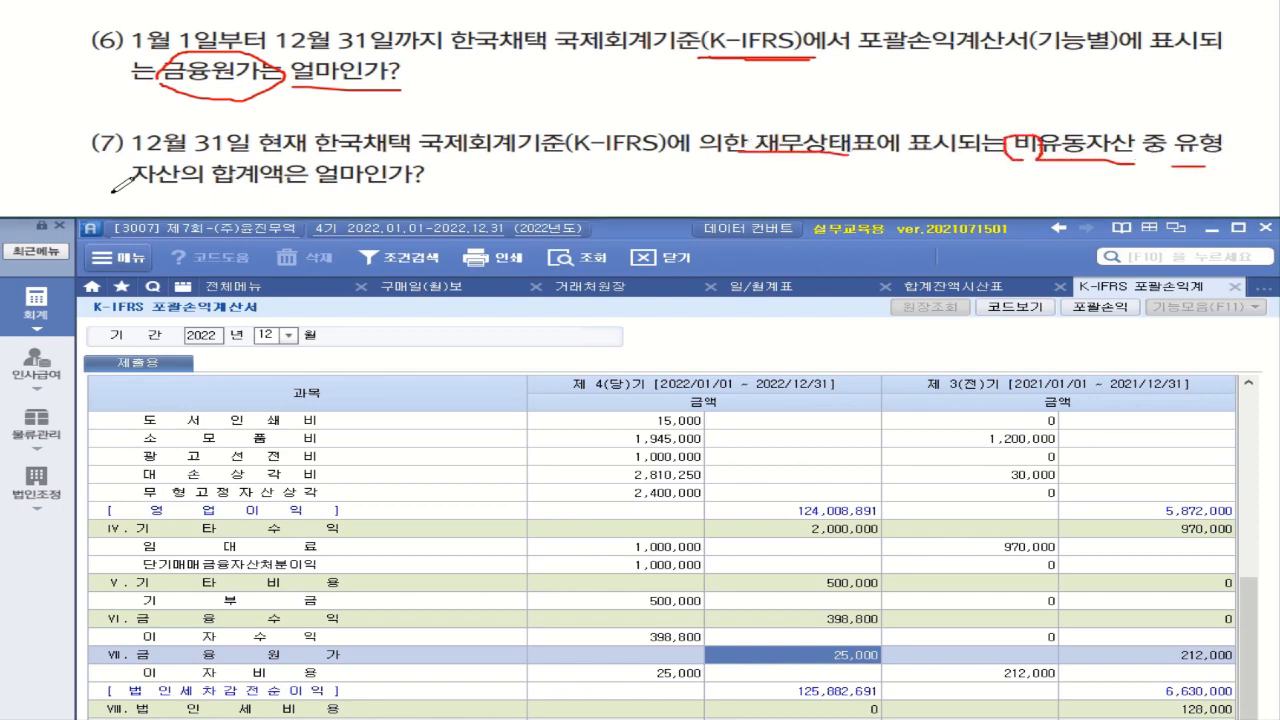
left_click_drag(108, 184, 452, 186)
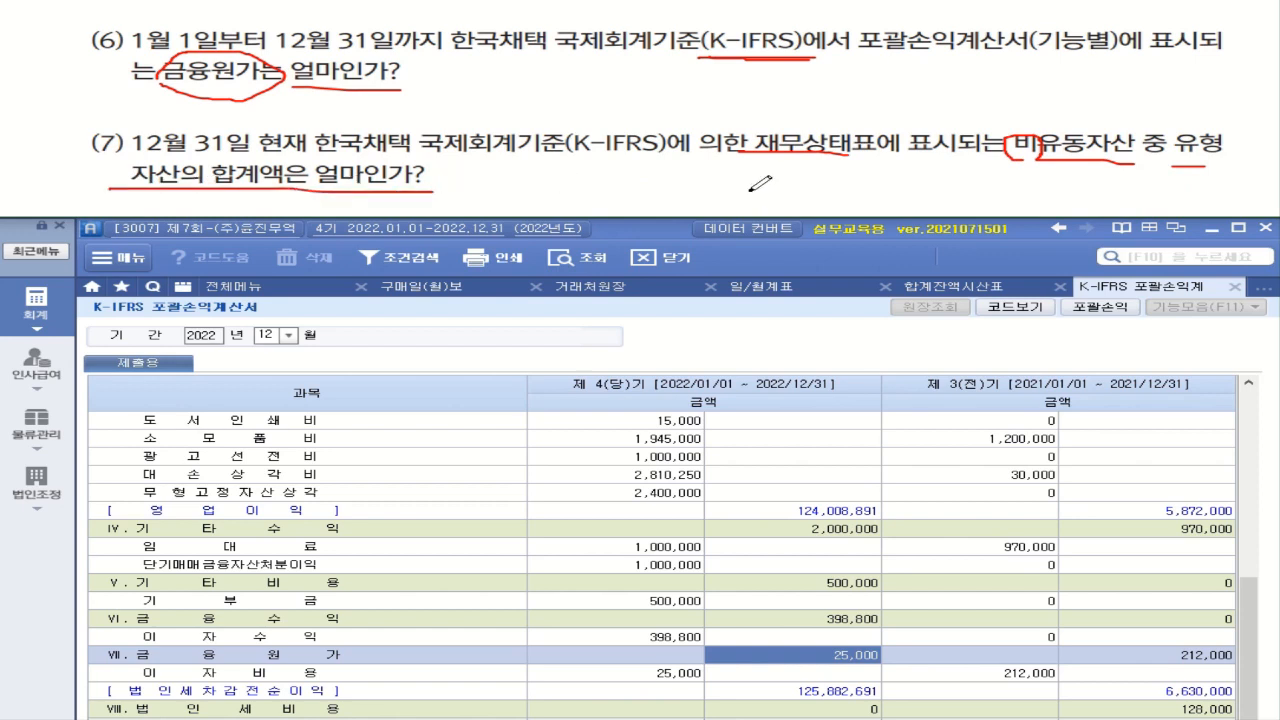
Open the K-IFRS 재무상태표 and load it for December 2022.
left_click(57, 311)
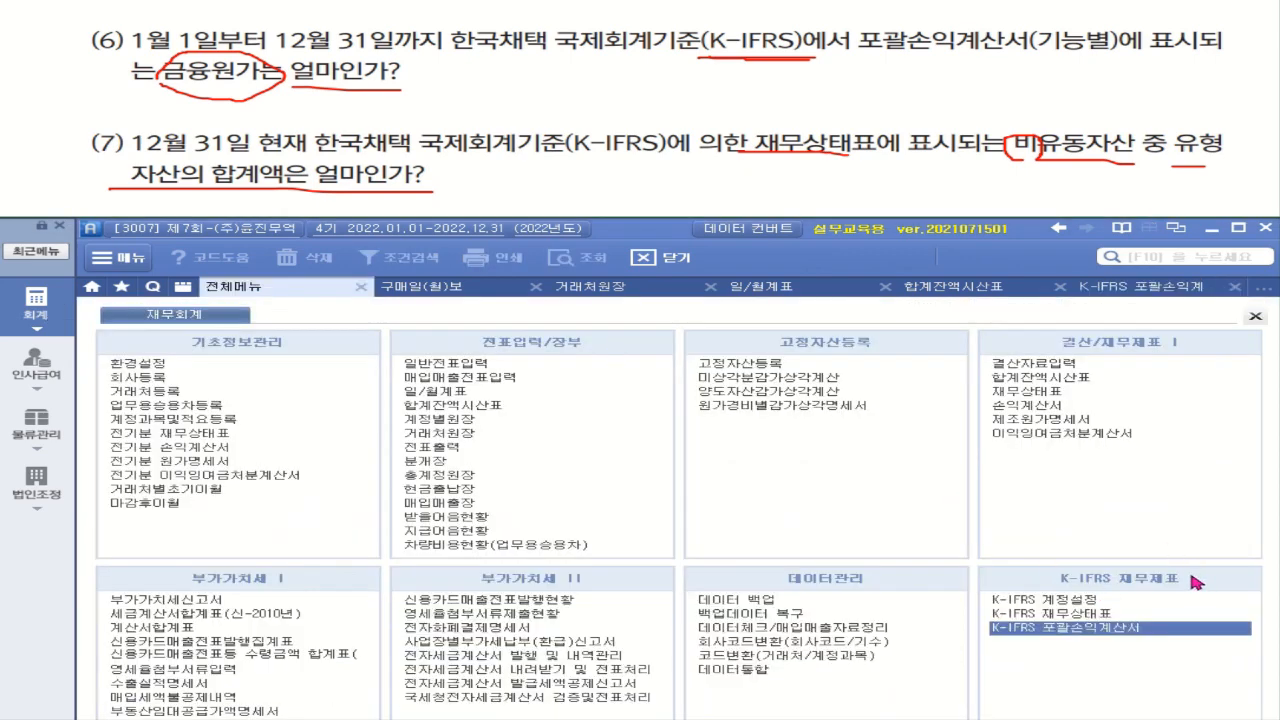
double_click(1095, 615)
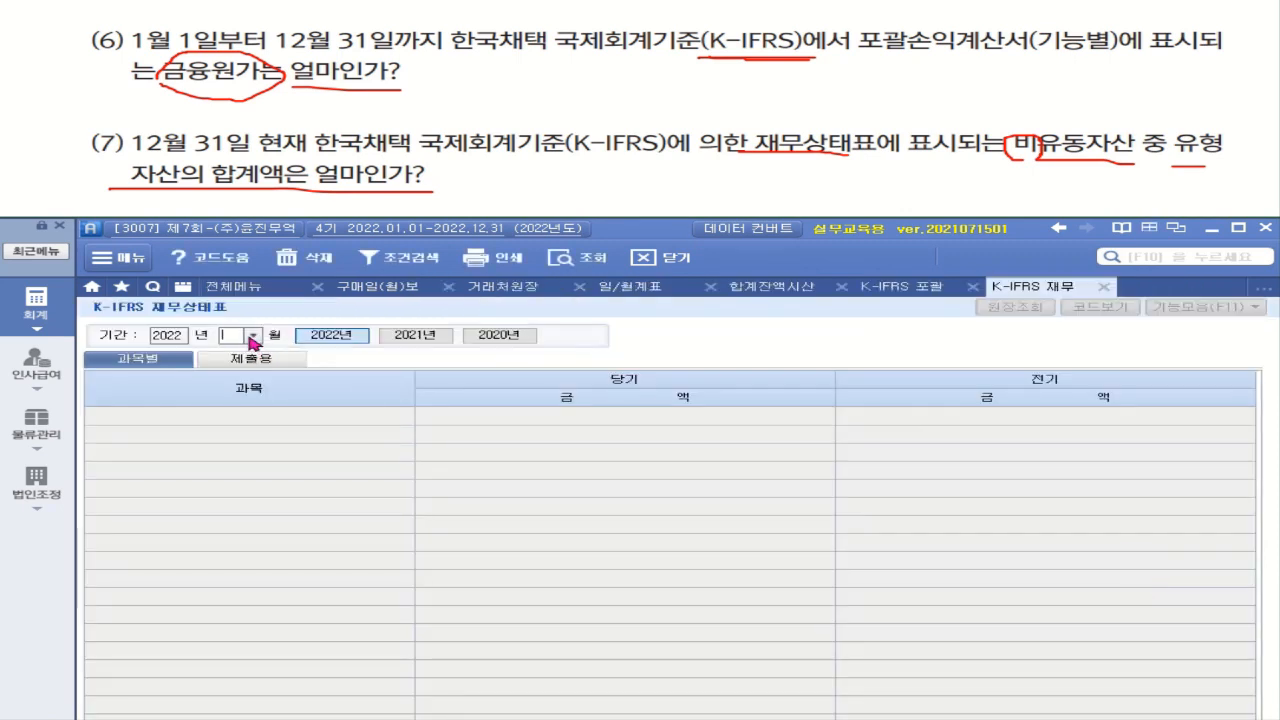
left_click(252, 336)
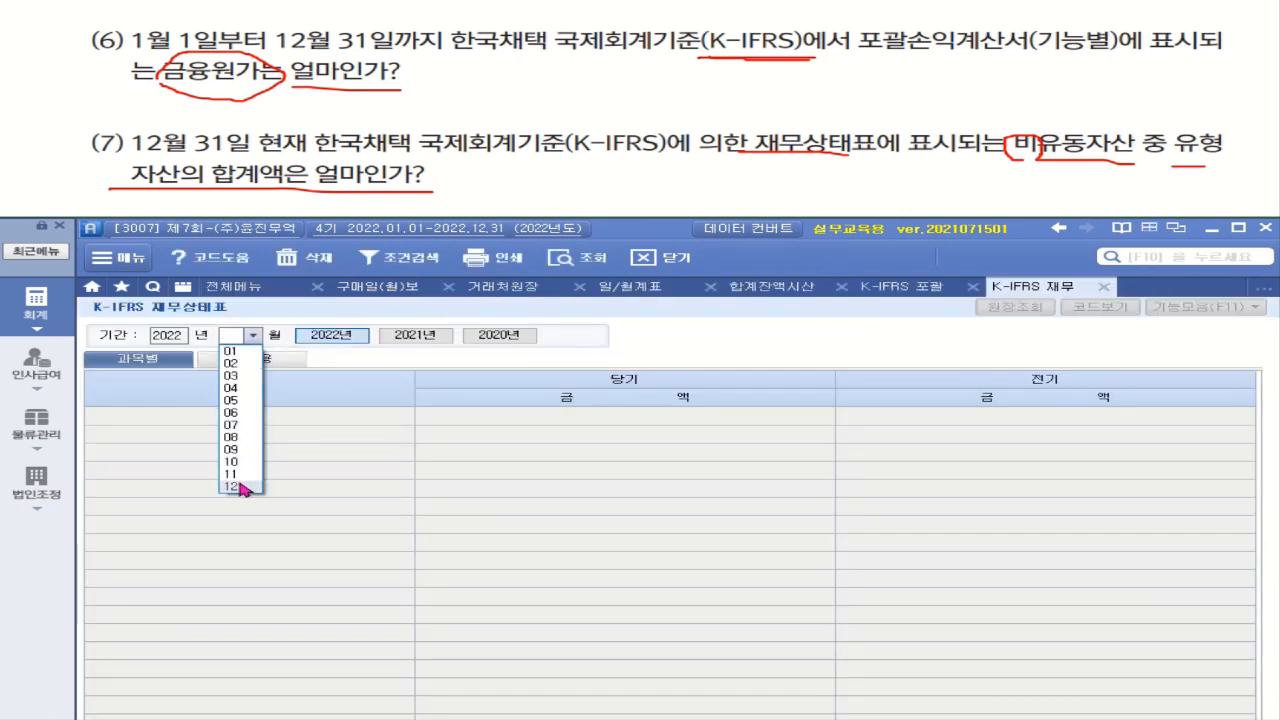
left_click(242, 487)
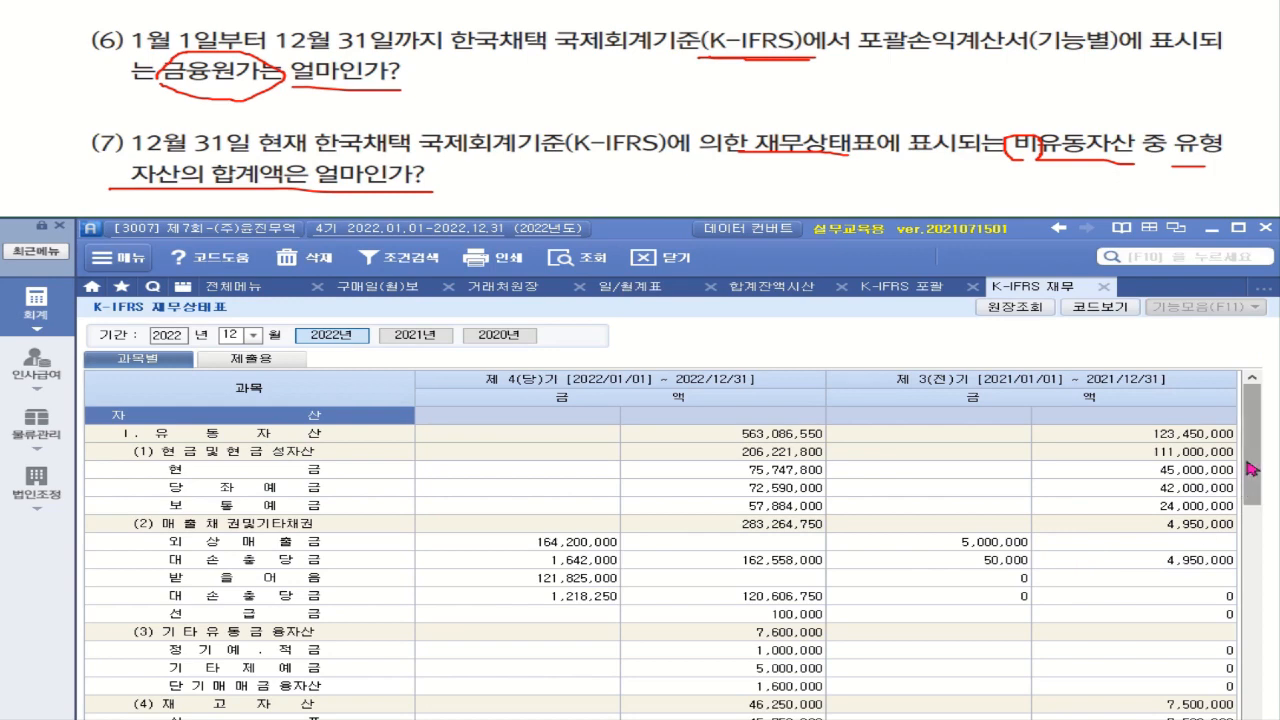
Check the current-period total of 유형자산 under 비유동자산 in the 과목별 statement.
left_click_drag(1250, 468, 1262, 582)
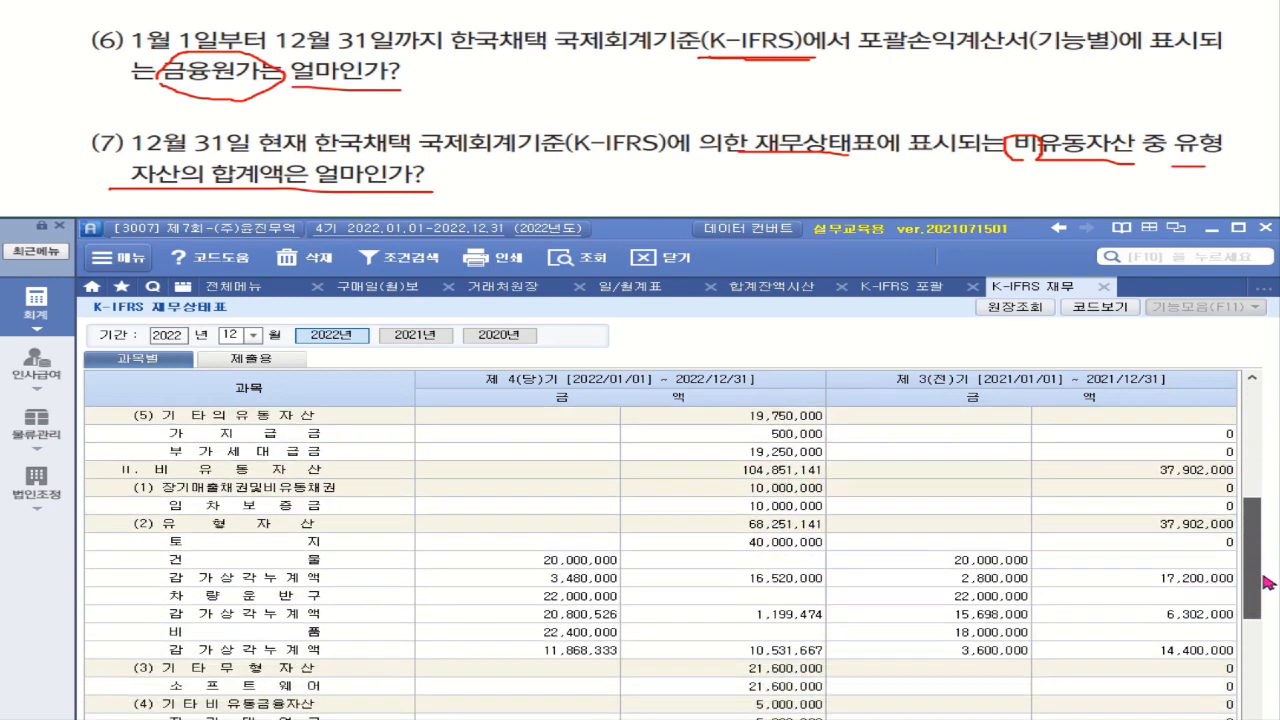
left_click(783, 526)
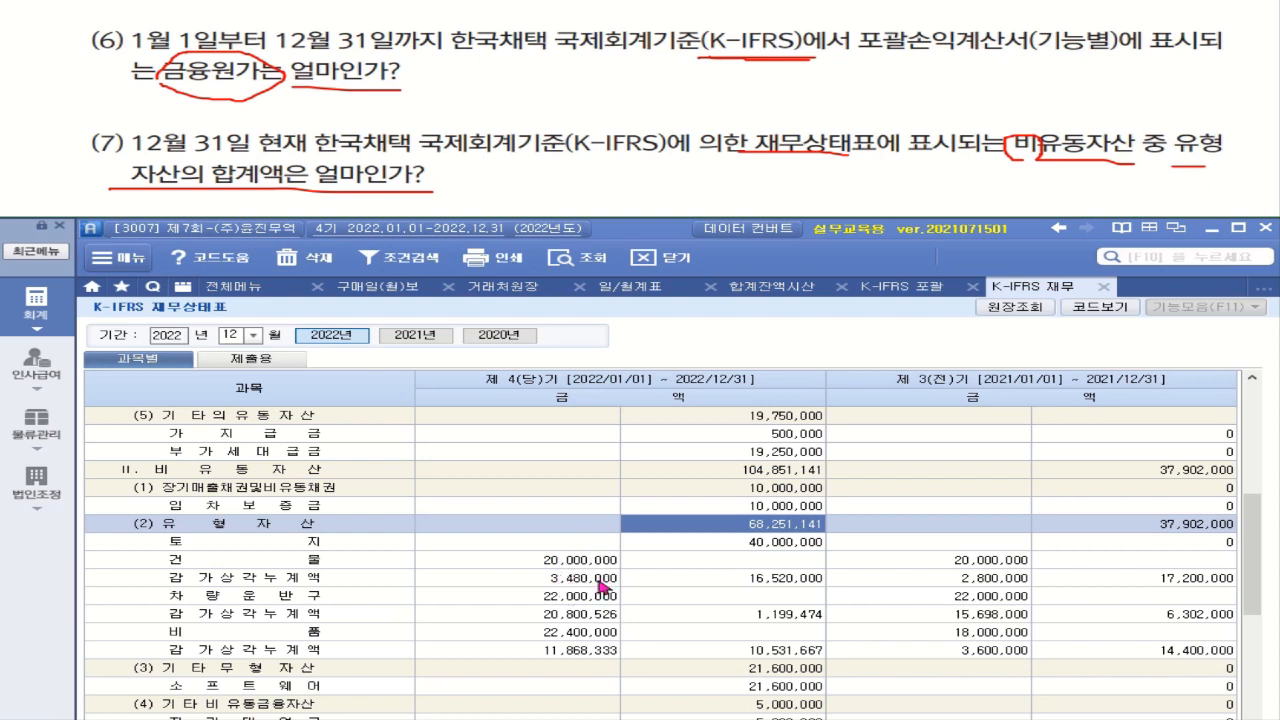
left_click(799, 527)
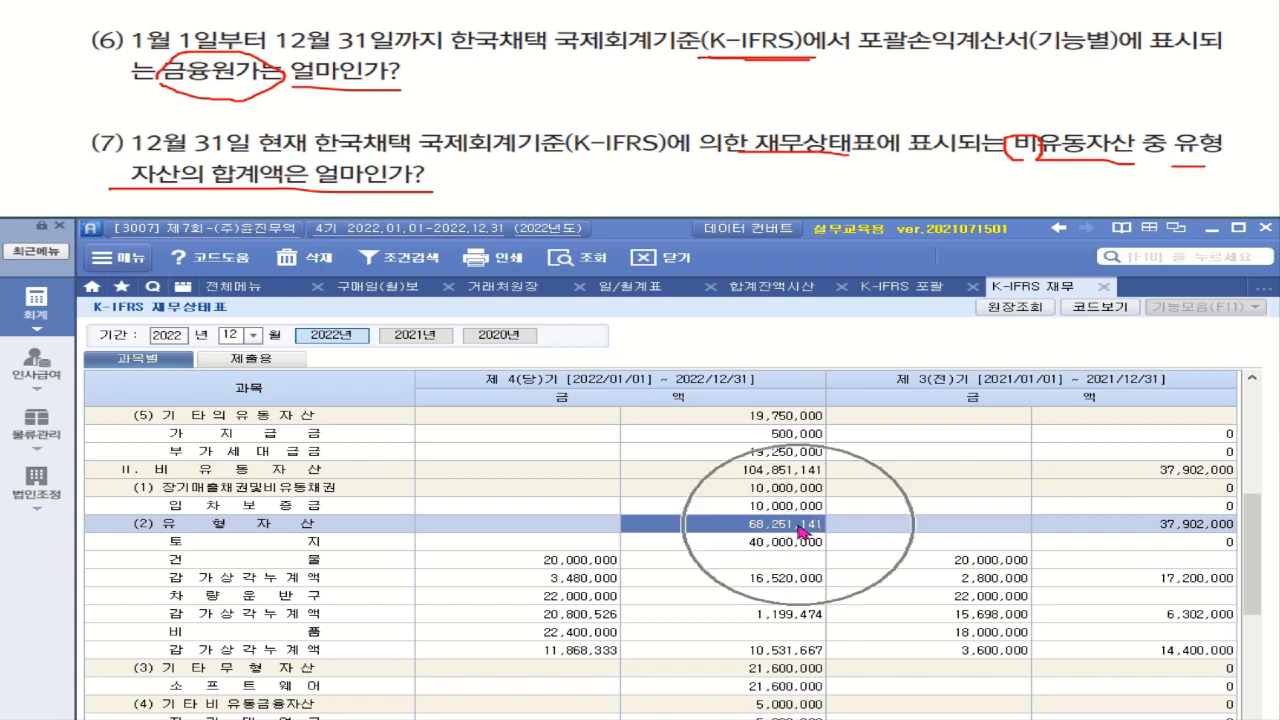
Check the 유형자산 total in the 제출용 version of the statement as well, and return to the 과목별 version.
left_click(250, 360)
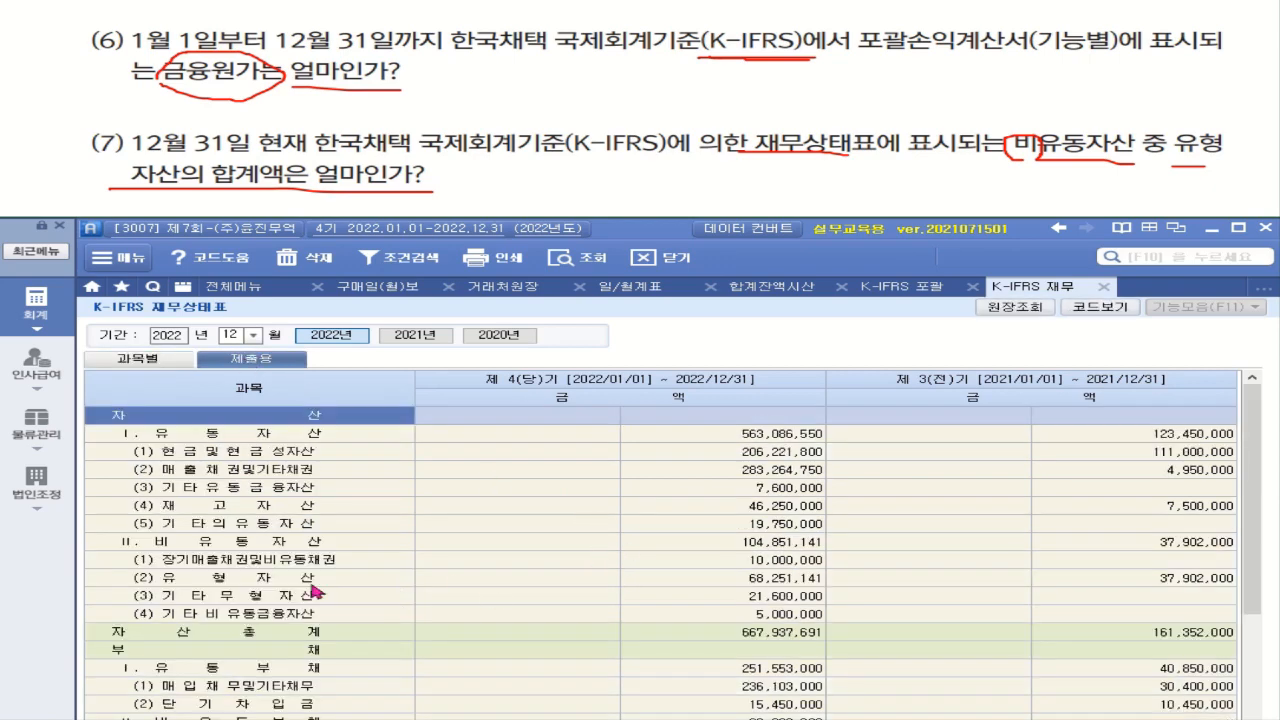
left_click(766, 580)
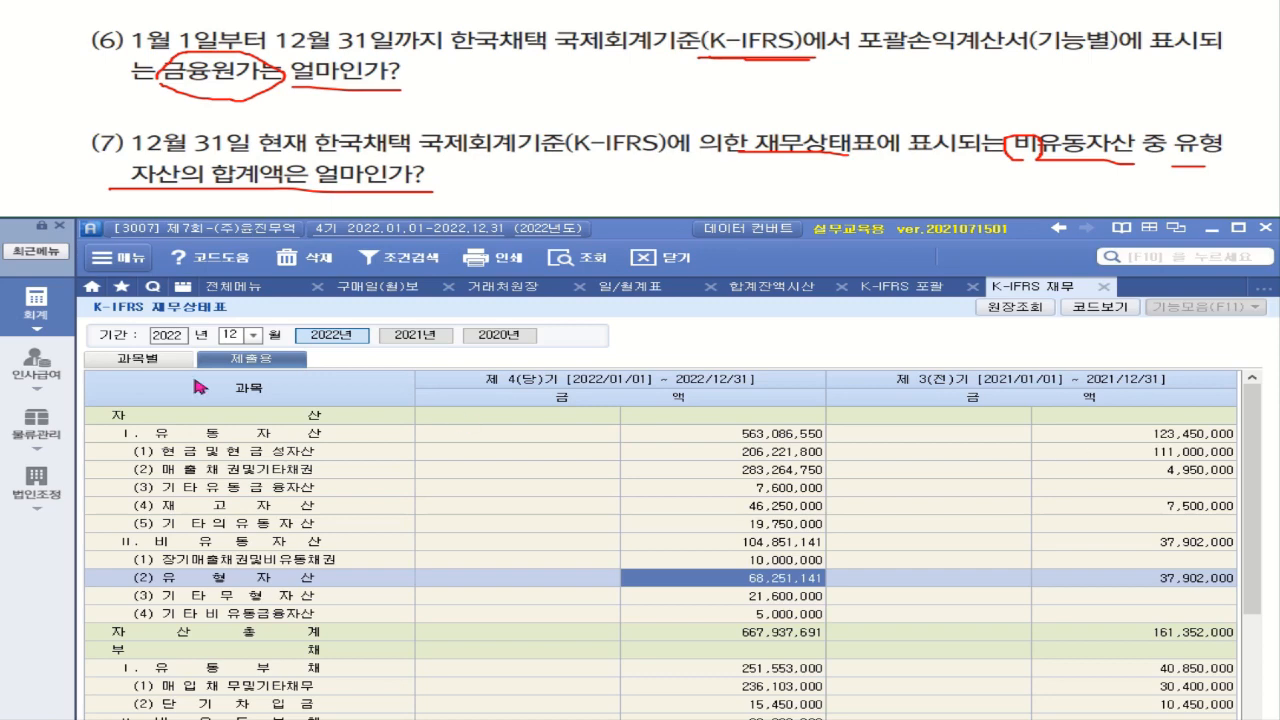
left_click(166, 360)
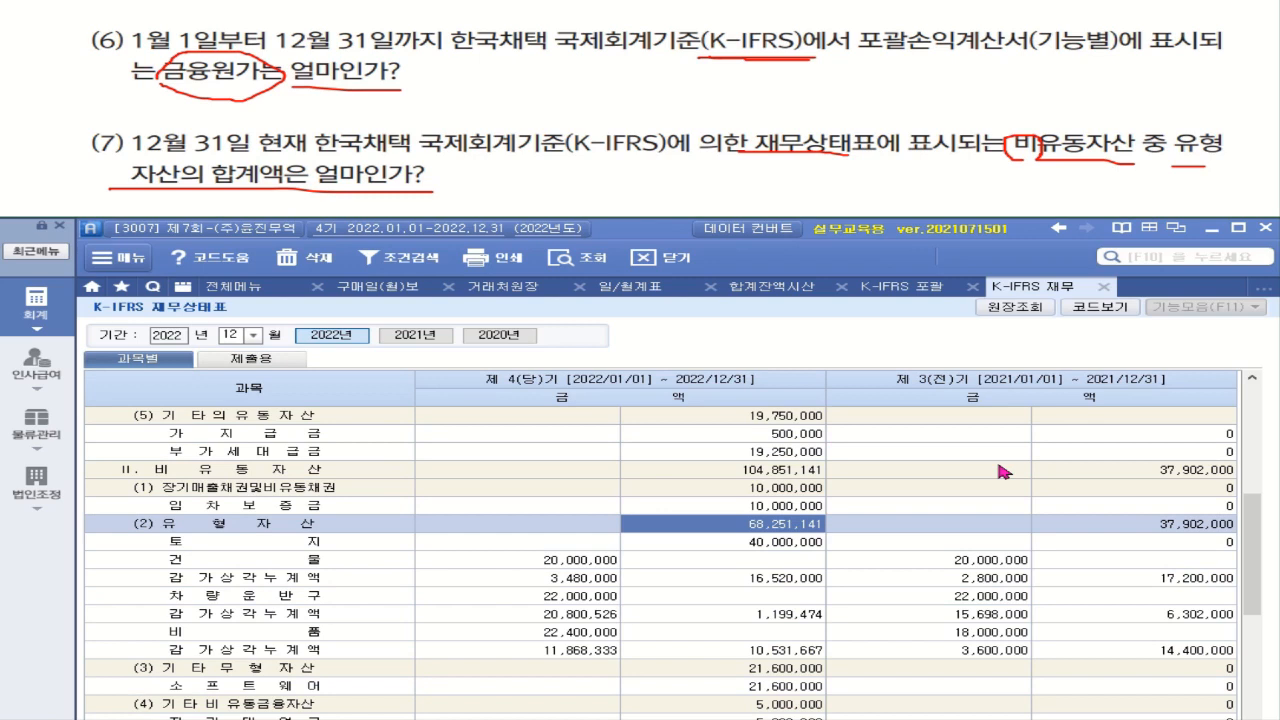